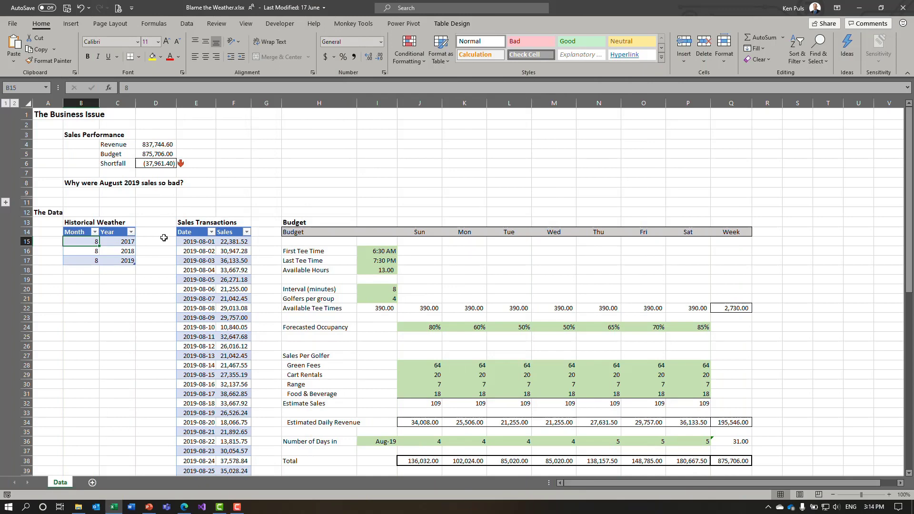
Examine the Sales Performance formulas, the Historical Weather and Sales Transactions tables, and the Budget block including Sunday's Estimated Daily Revenue formula
left_click(169, 144)
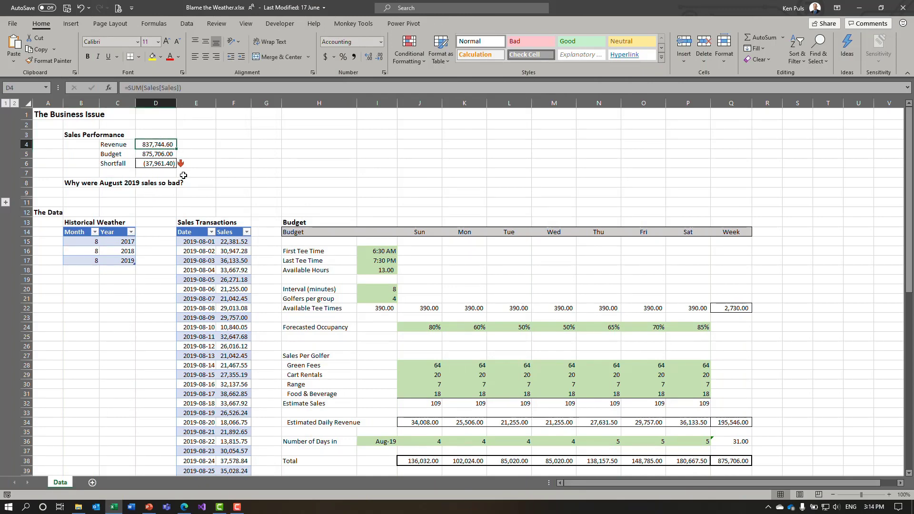
left_click(167, 154)
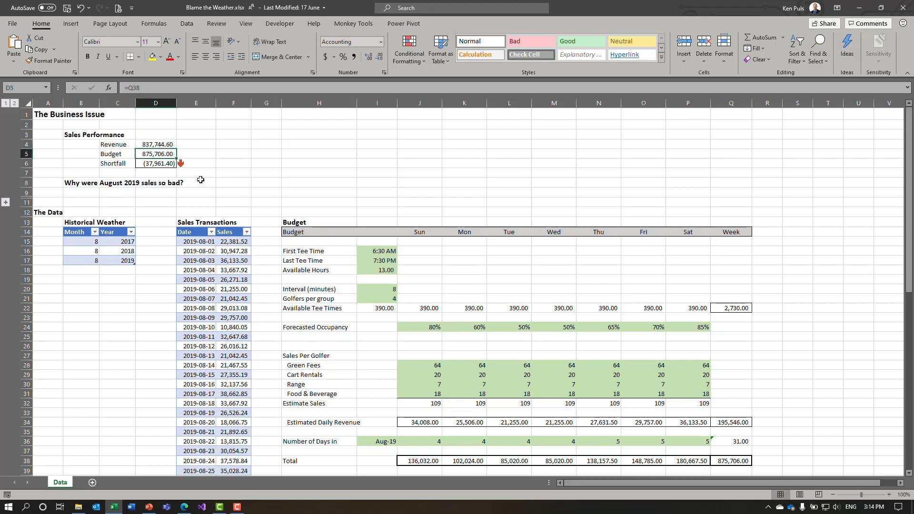
left_click(170, 165)
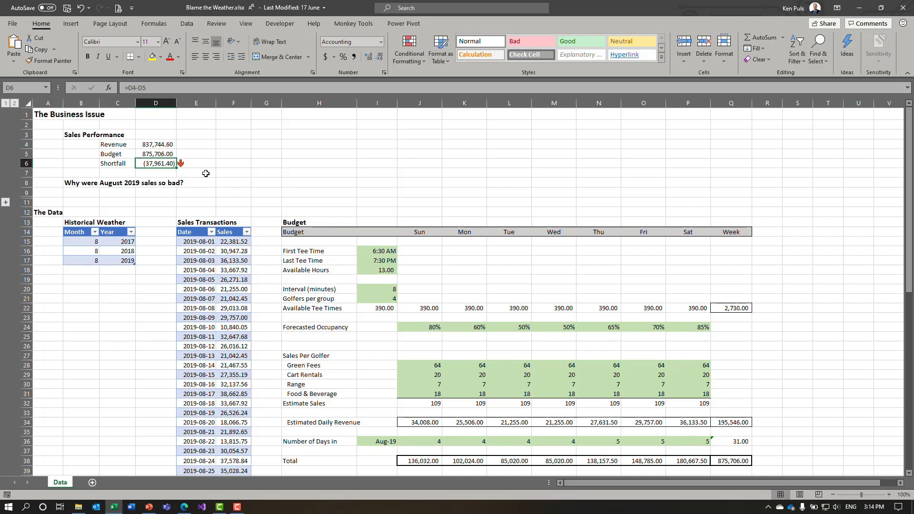
left_click_drag(86, 242, 125, 261)
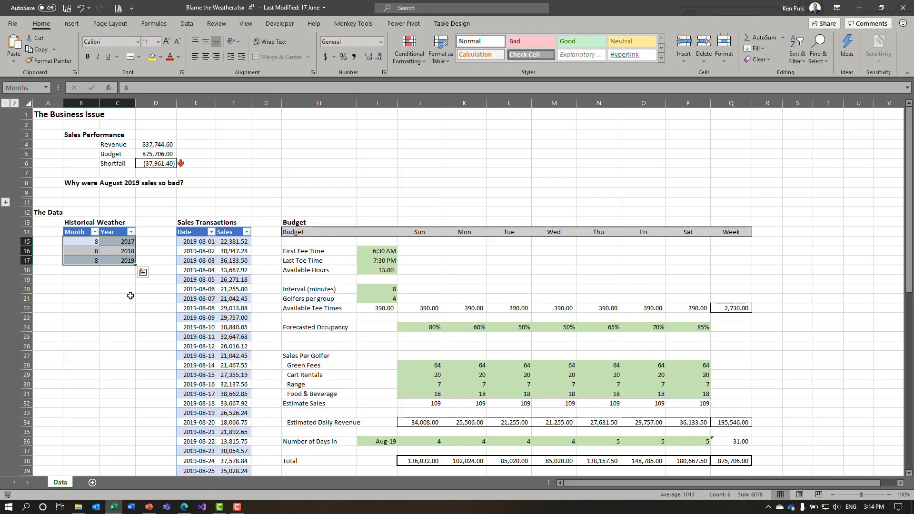
left_click(199, 242)
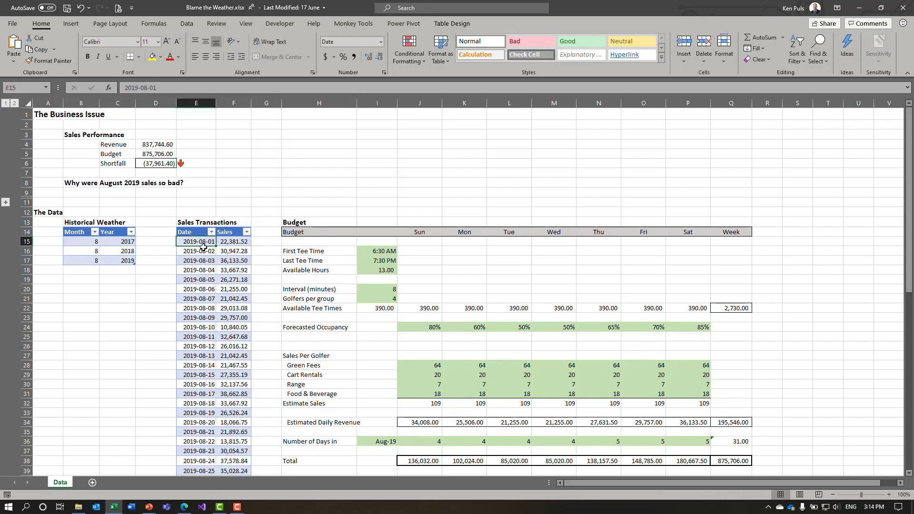
scroll(227, 399, "down", 3)
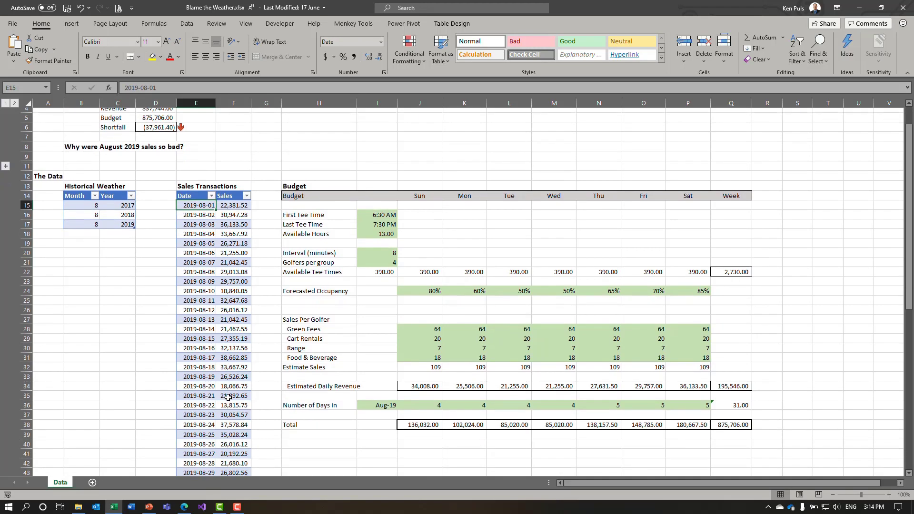
scroll(228, 397, "up", 3)
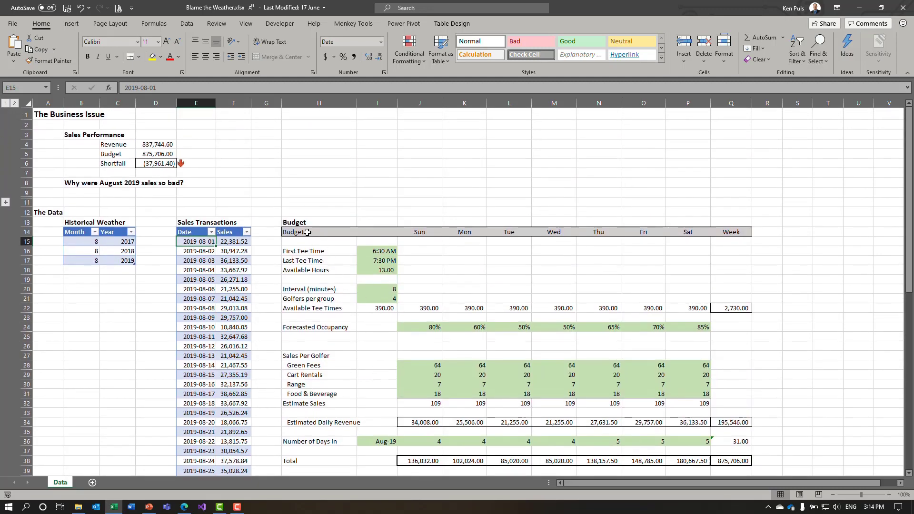
mouse_move(303, 223)
left_mouse_down()
mouse_move(704, 324)
mouse_move(753, 458)
left_mouse_up()
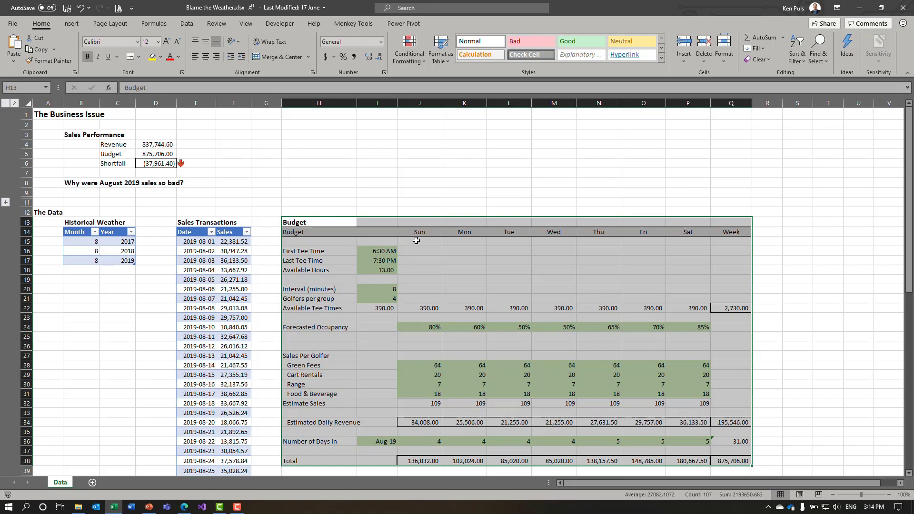
left_click(420, 422)
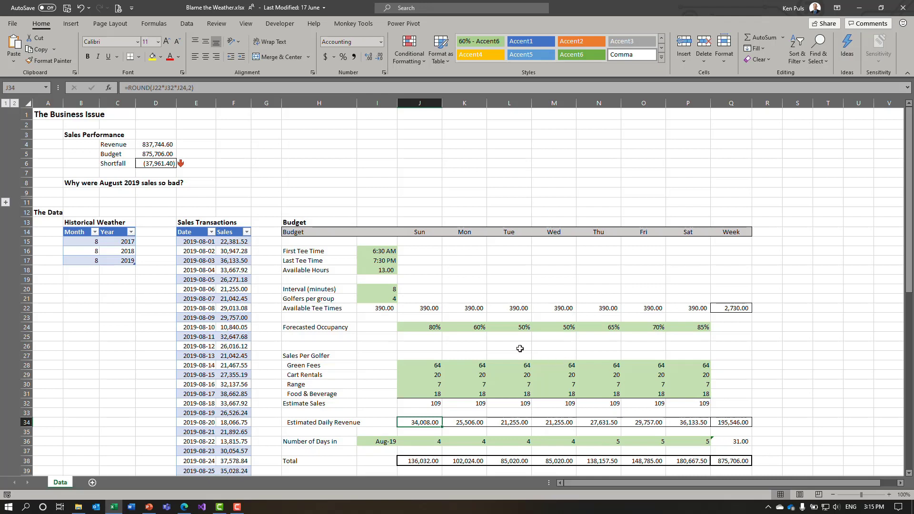
Expand the collapsed row group above The Data and copy the full climate.weather.gc.ca URL from cell B10
left_click(6, 202)
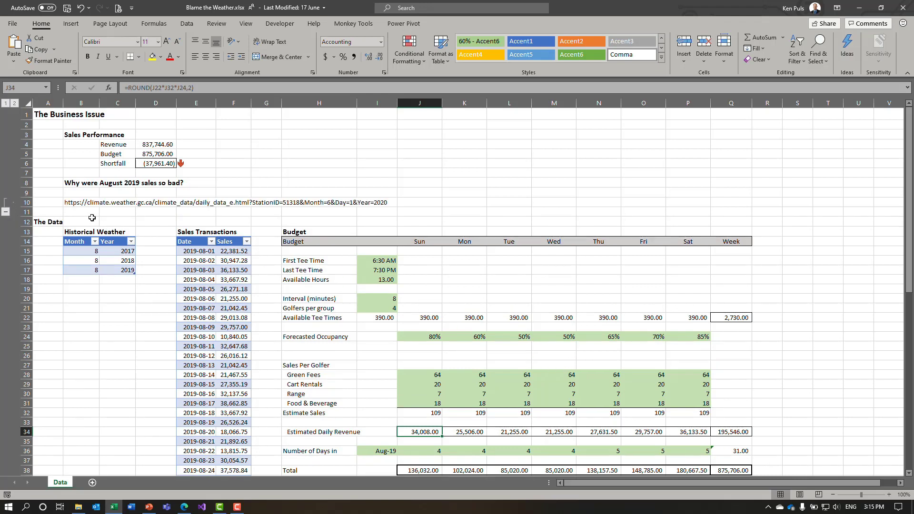
left_click(84, 206)
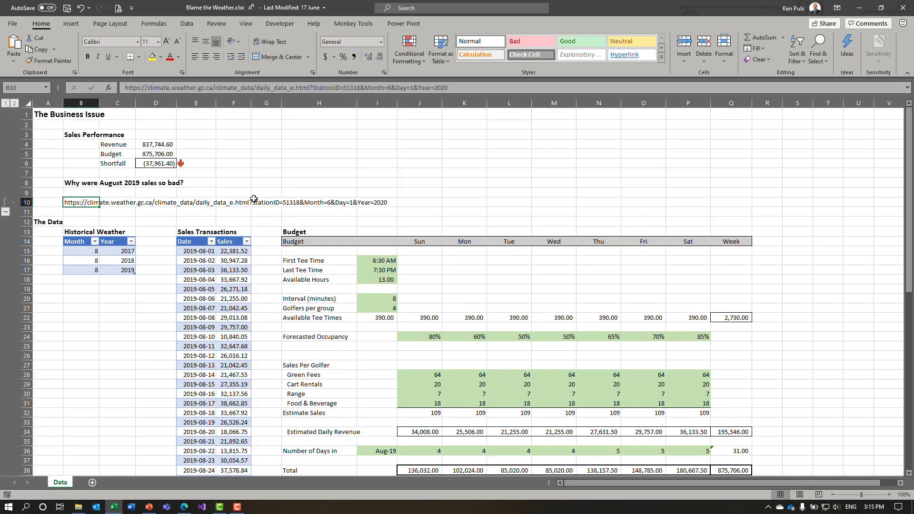
left_click_drag(458, 88, 123, 88)
key("ctrl+c")
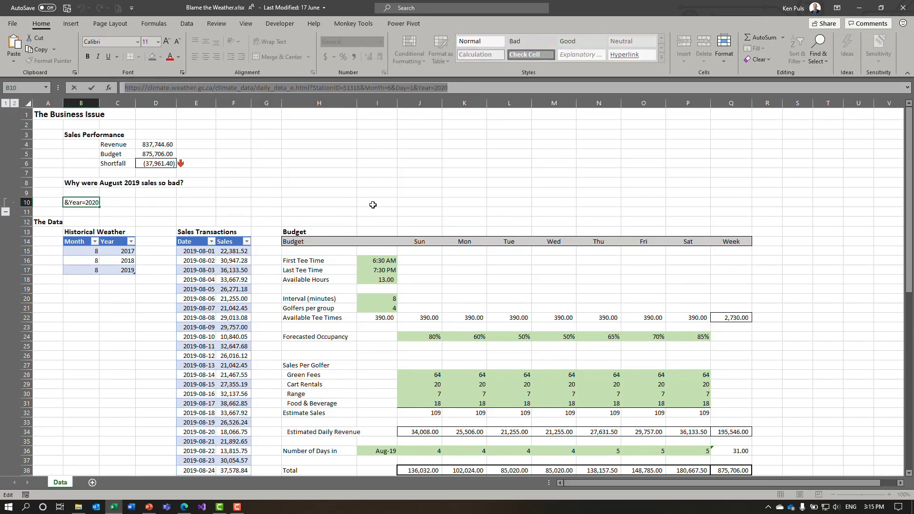
key("Escape")
Switch to Microsoft Edge, load the copied climate data URL, and look through the June 2020 daily report
left_click(184, 507)
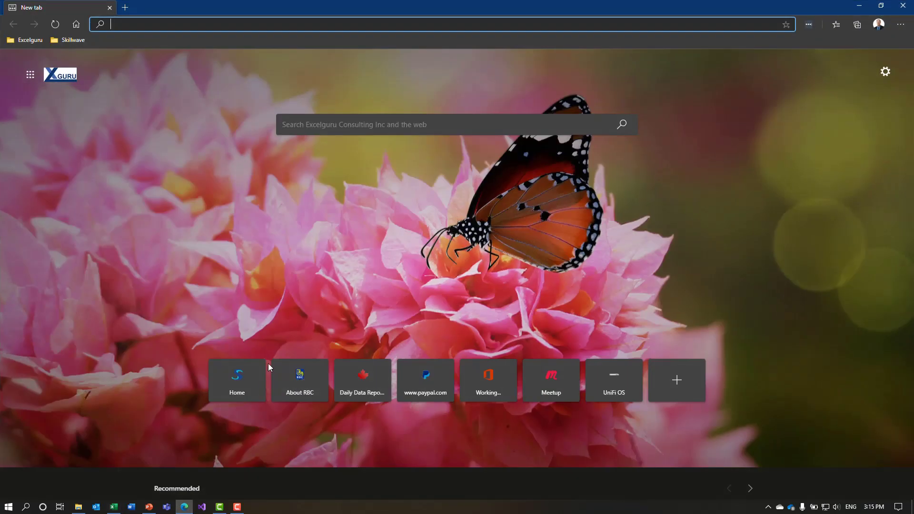
key("ctrl+v")
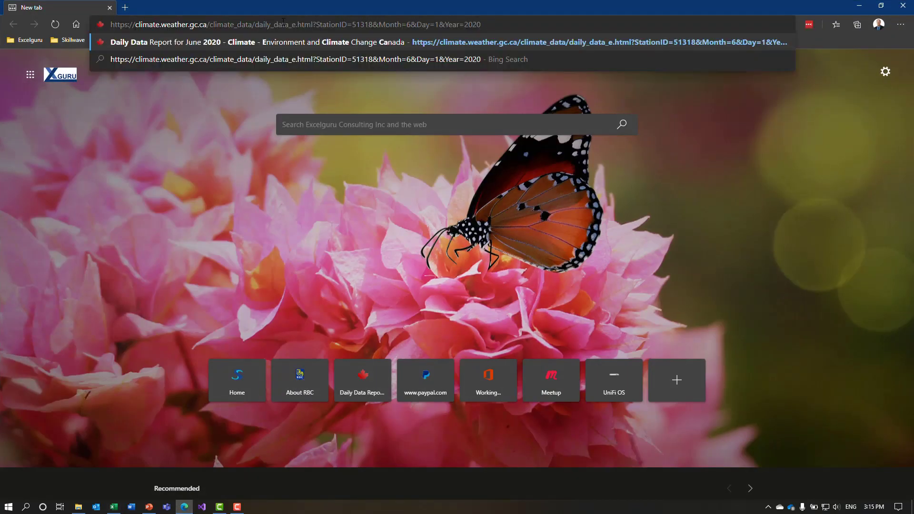
key("Return")
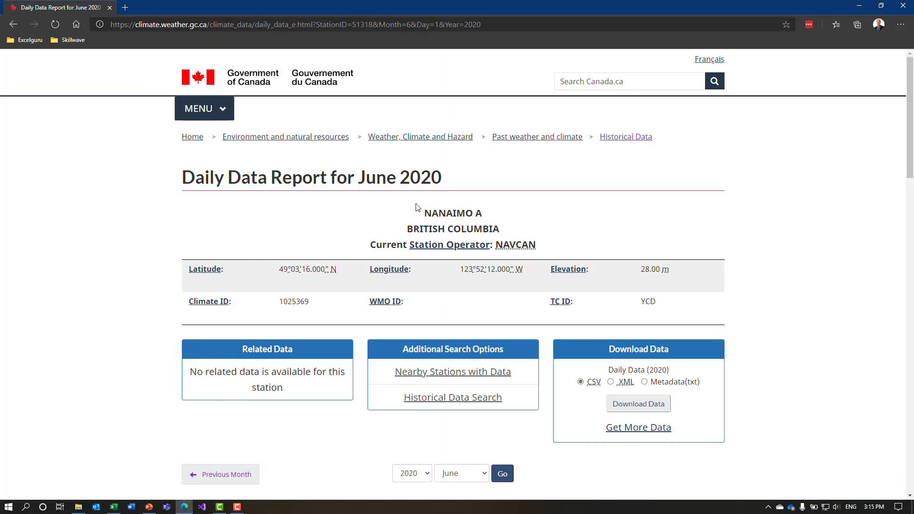
scroll(174, 257, "down", 4)
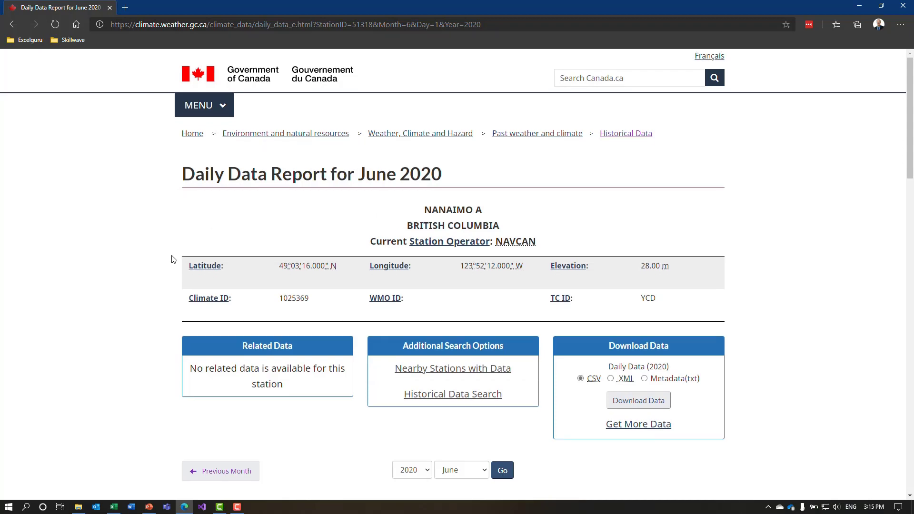
scroll(175, 255, "down", 7)
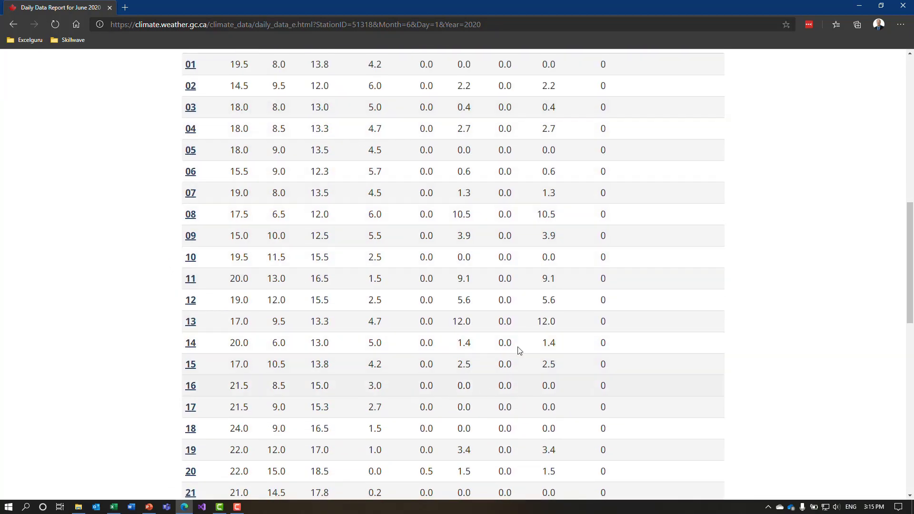
scroll(151, 224, "down", 4)
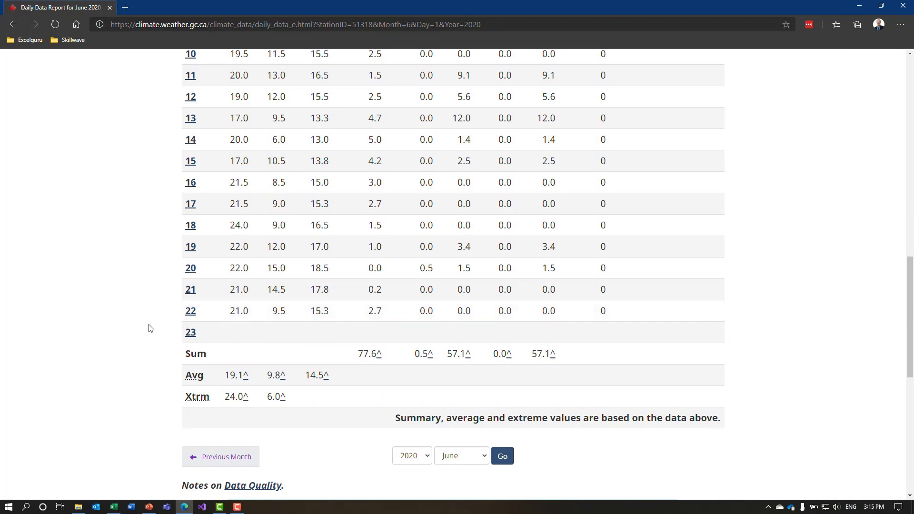
scroll(150, 328, "up", 15)
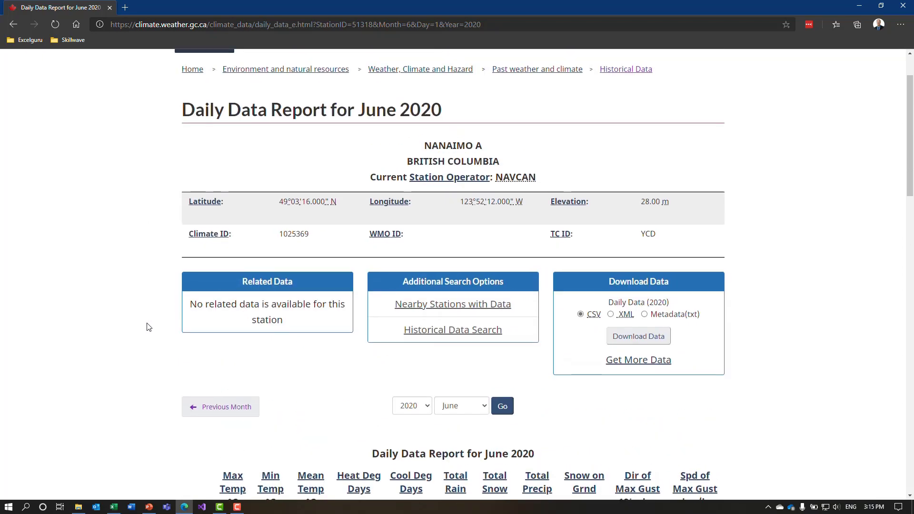
scroll(149, 327, "up", 2)
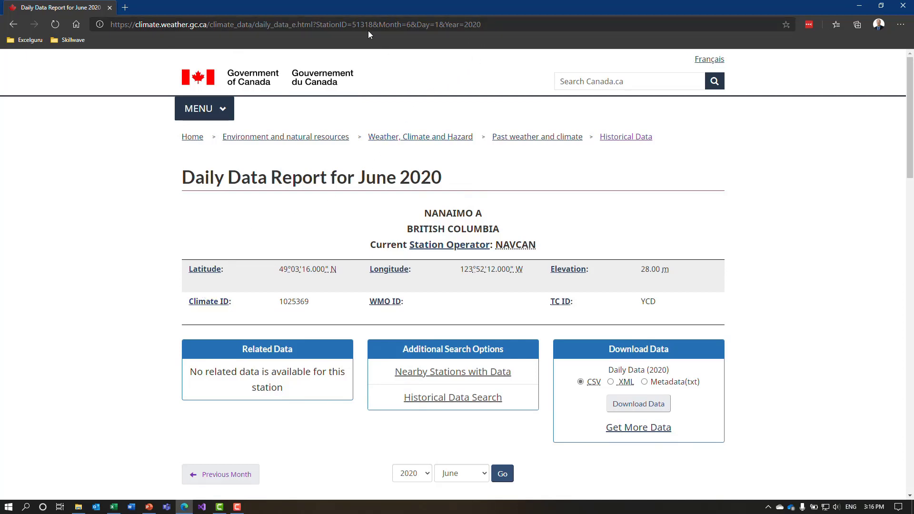
Change the Year parameter in the report URL to 2019, load the page, and look through its daily table
left_click_drag(316, 24, 368, 21)
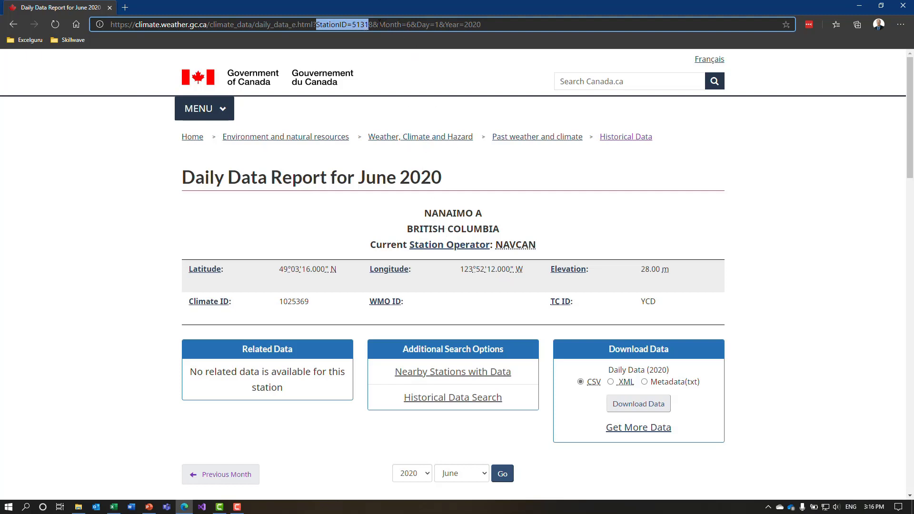
left_click_drag(379, 25, 408, 25)
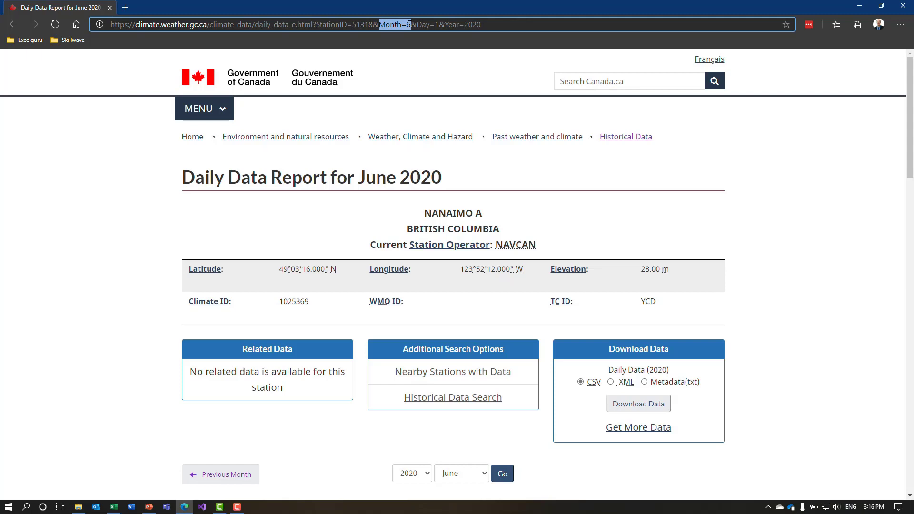
left_click(508, 24)
left_click_drag(481, 24, 474, 24)
type("19")
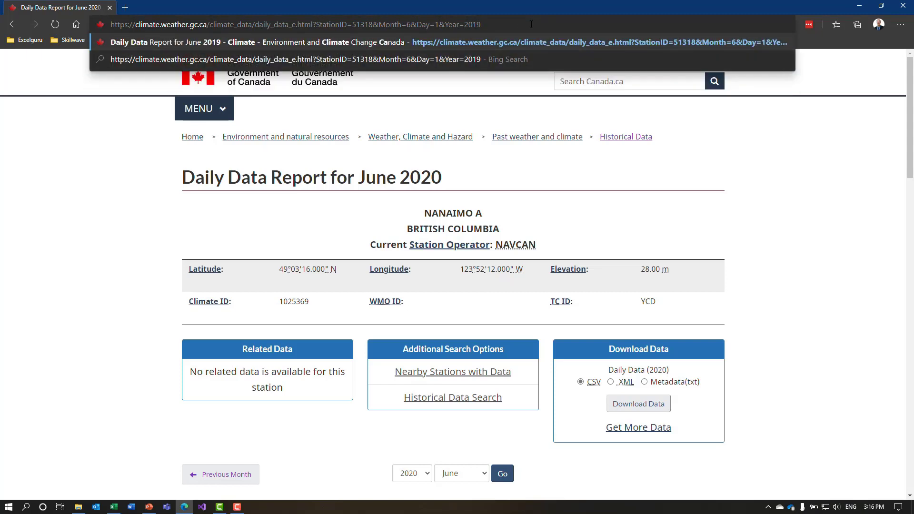
key("Return")
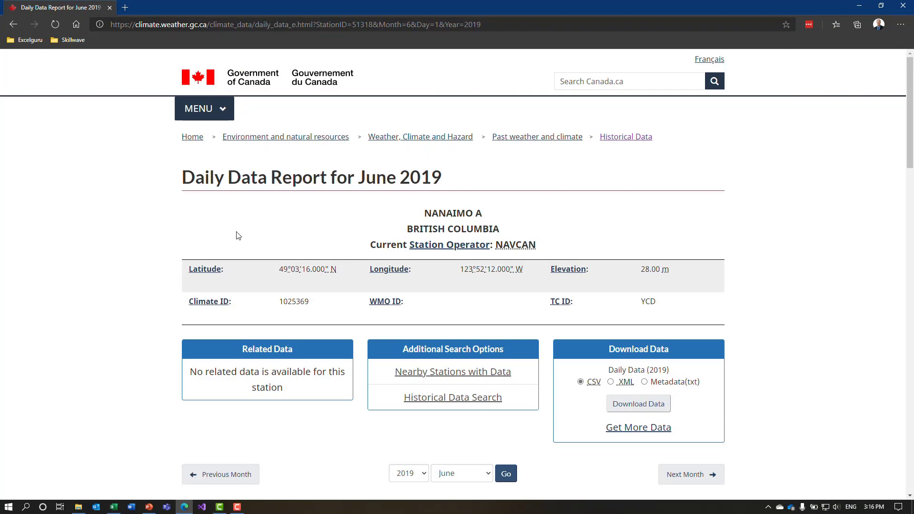
scroll(112, 284, "down", 10)
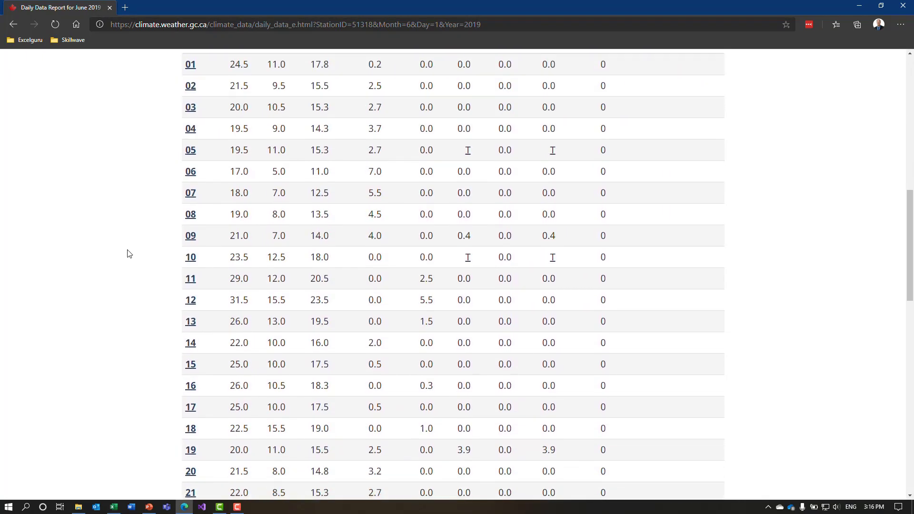
scroll(127, 254, "down", 5)
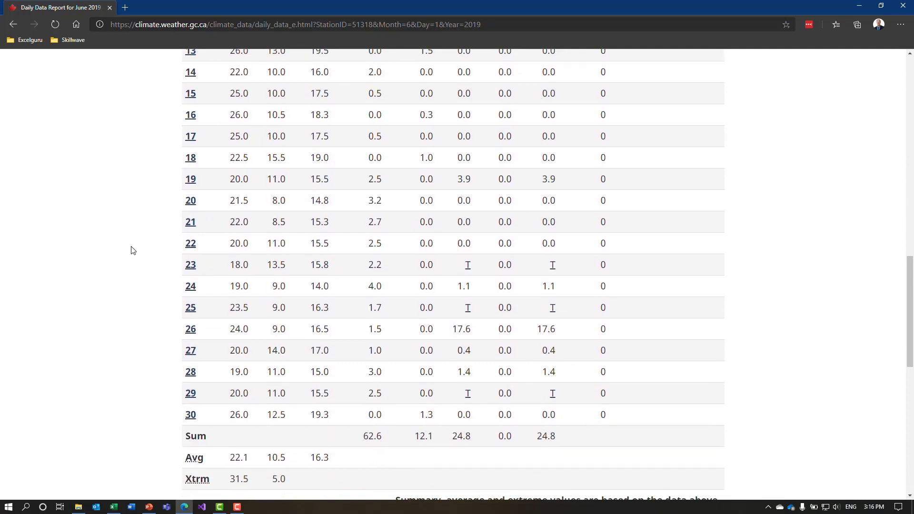
scroll(132, 250, "up", 15)
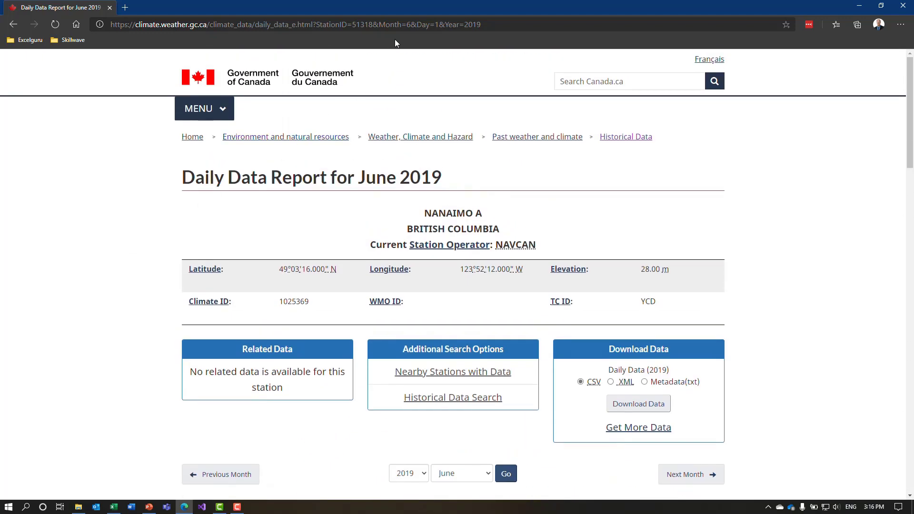
Change the Month parameter in the report URL to 8, load the page, and review the August 2019 daily data
double_click(409, 24)
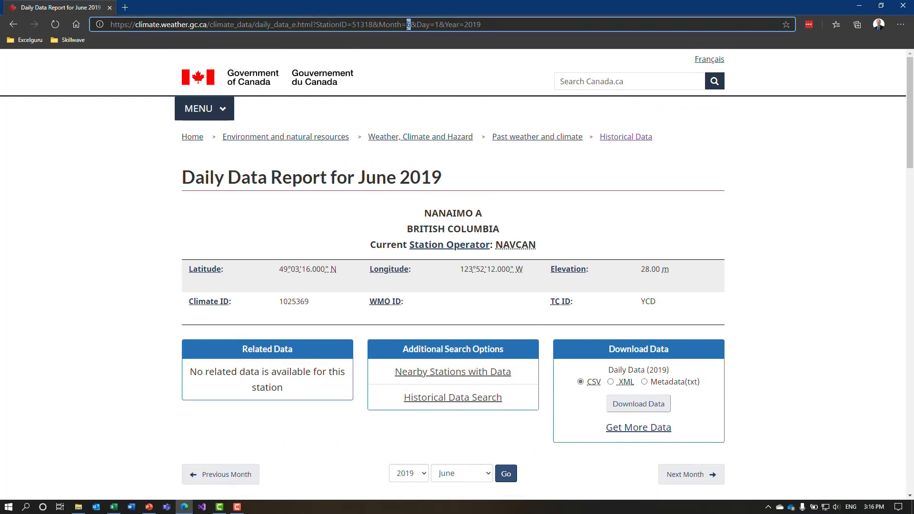
type("8")
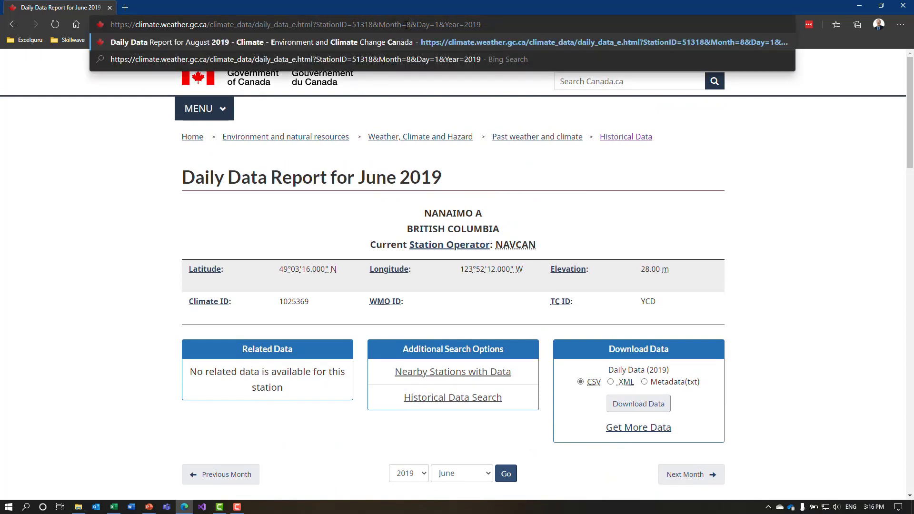
key("Return")
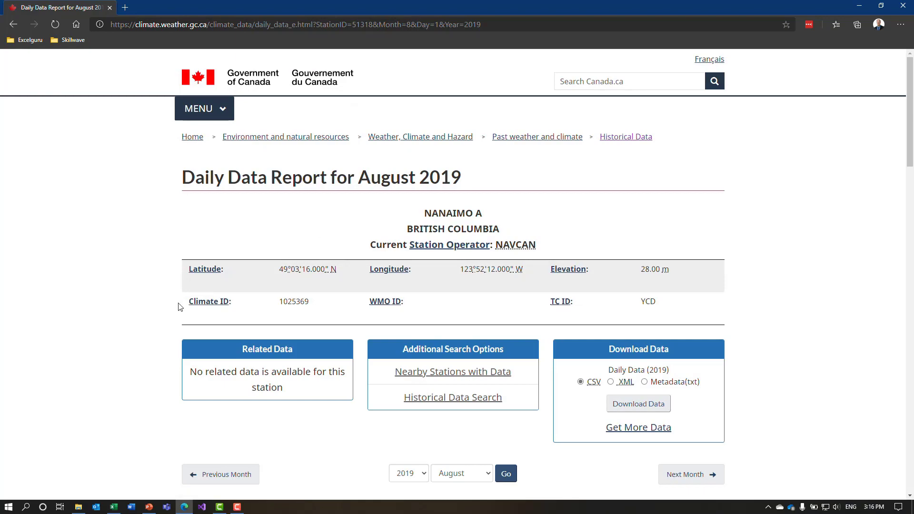
scroll(180, 307, "down", 13)
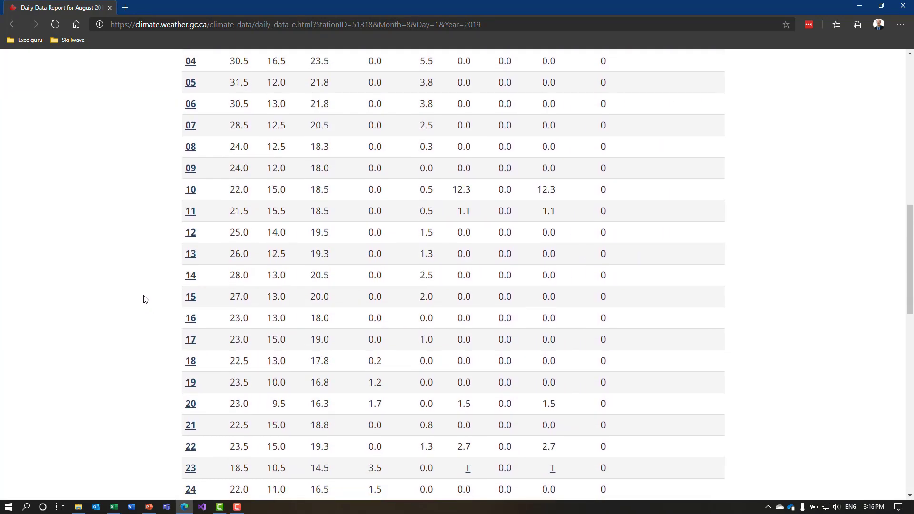
scroll(145, 299, "up", 9)
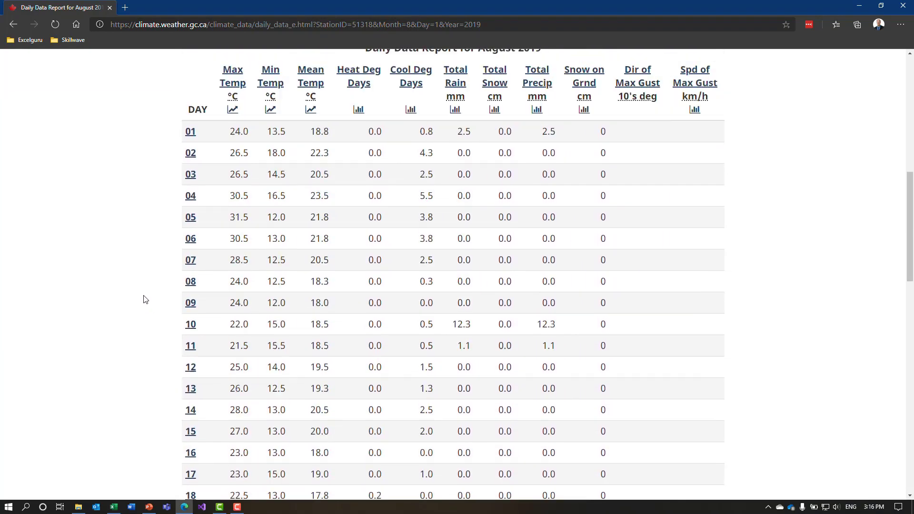
scroll(145, 299, "up", 4)
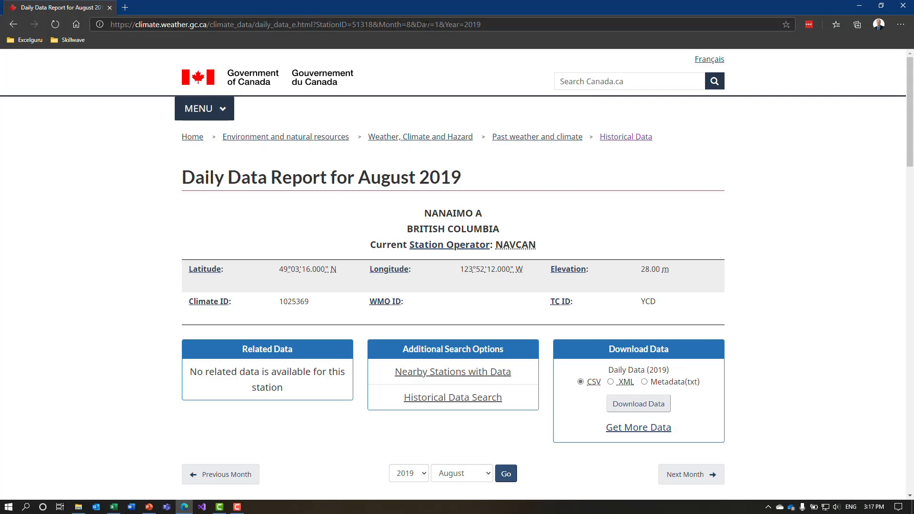
Remove the Day=1 parameter from the report URL, load the page, and look through the August 2019 daily table
left_click_drag(410, 24, 437, 24)
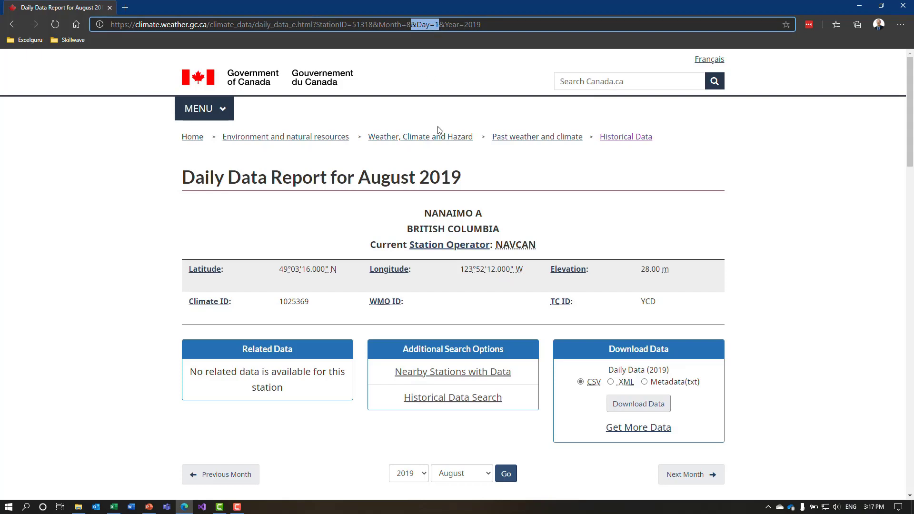
key("Delete")
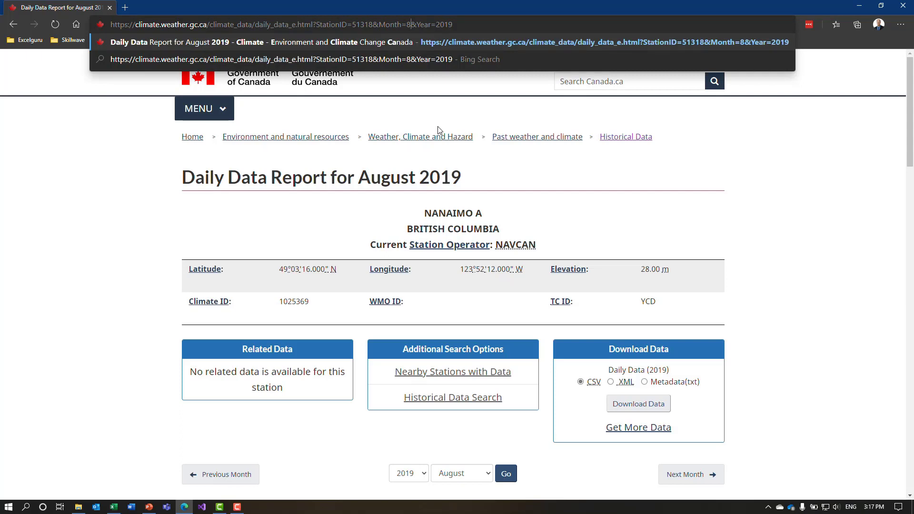
key("Return")
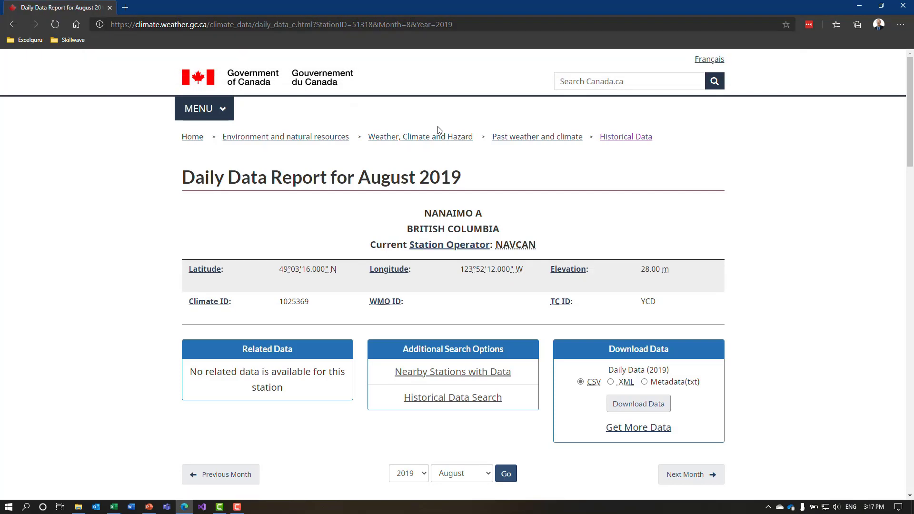
scroll(190, 259, "down", 10)
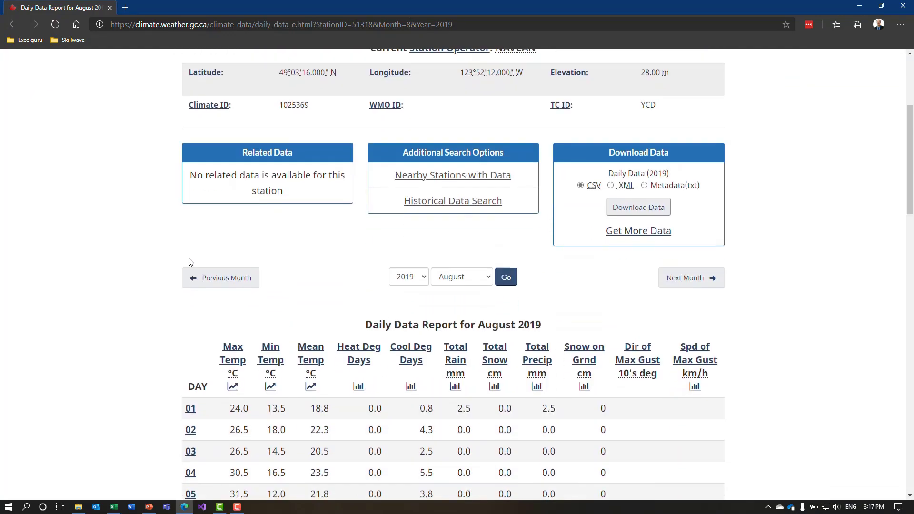
scroll(184, 261, "down", 3)
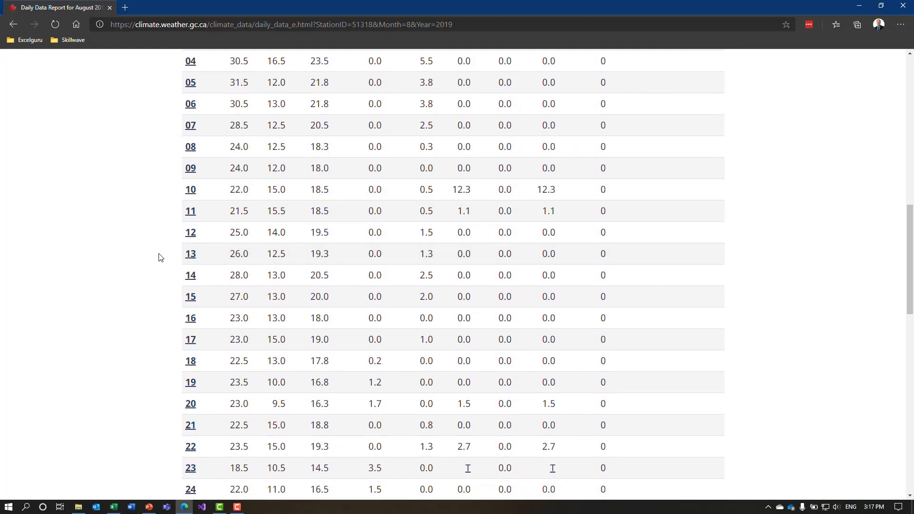
scroll(146, 274, "up", 8)
scroll(146, 274, "up", 4)
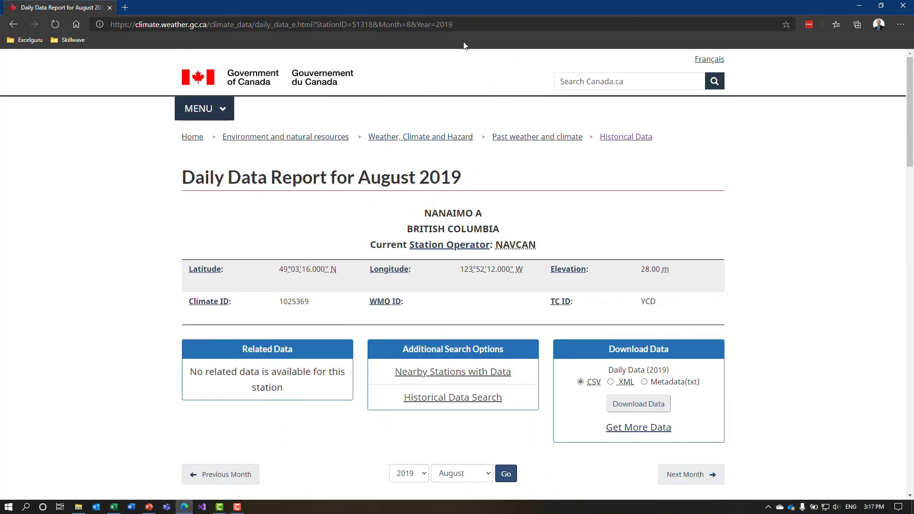
Copy the shortened report URL, close Microsoft Edge, and paste the URL as text into cell B9 of the Excel workbook
left_click(466, 25)
key("ctrl+c")
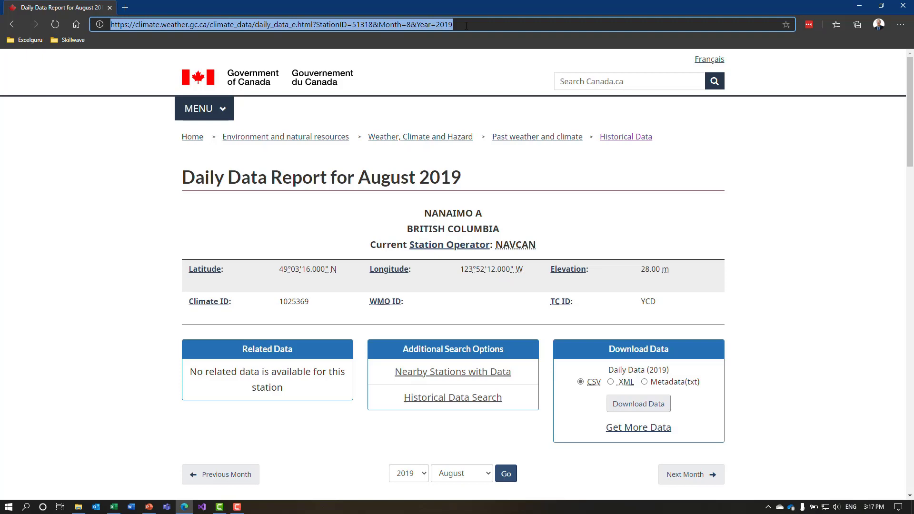
left_click(903, 5)
right_click(79, 192)
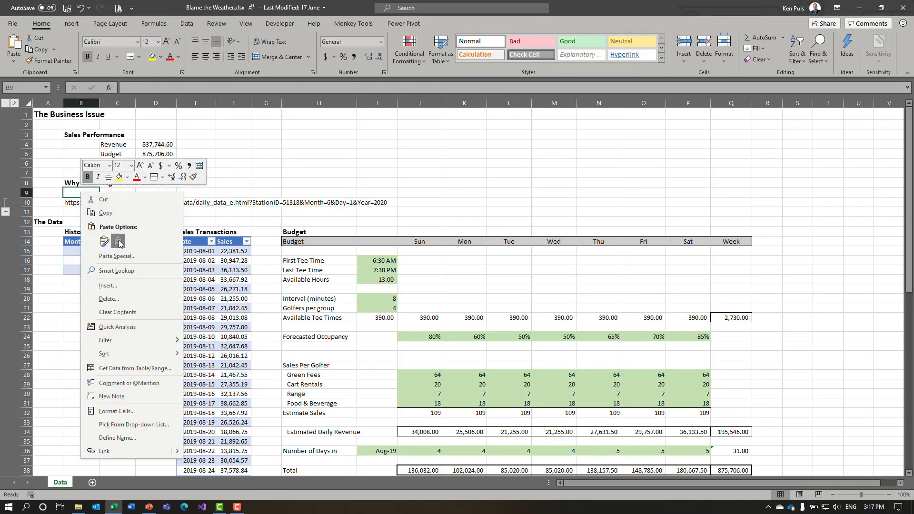
left_click(118, 241)
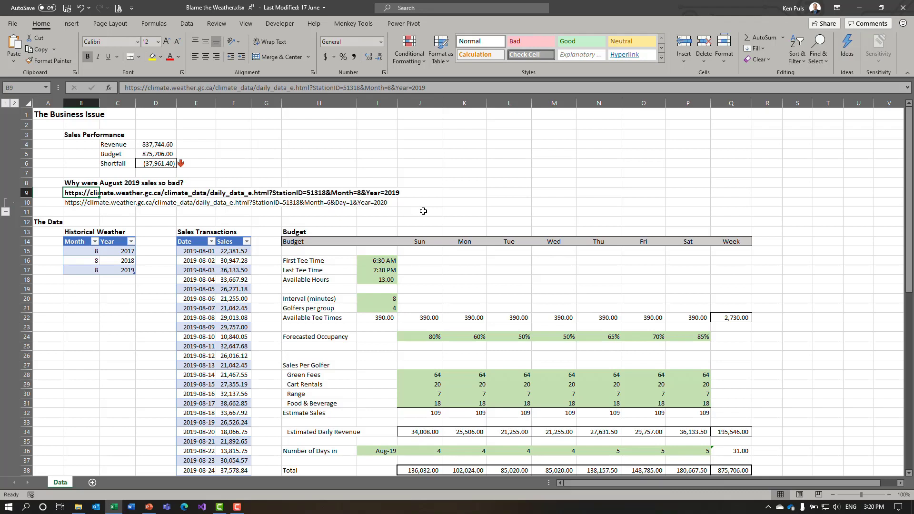
Load the Sales Transactions table into Power Query as a new query
left_click(203, 270)
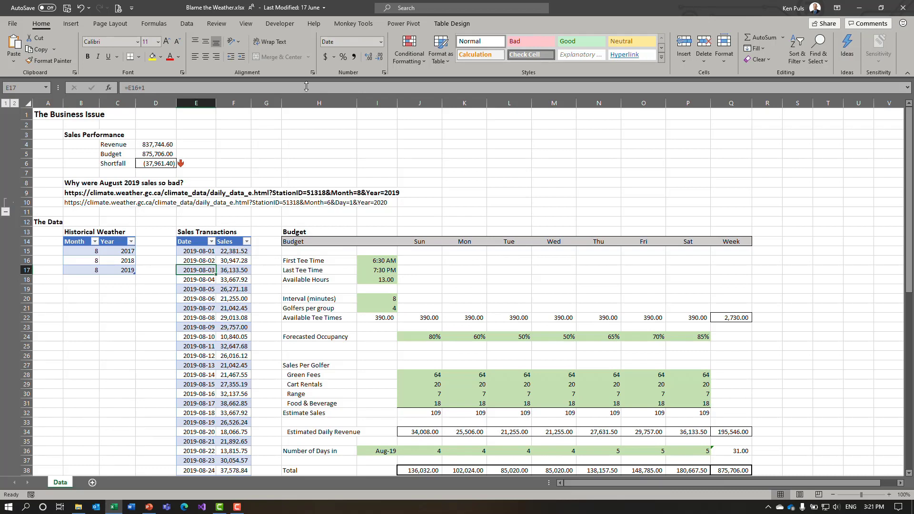
left_click(442, 24)
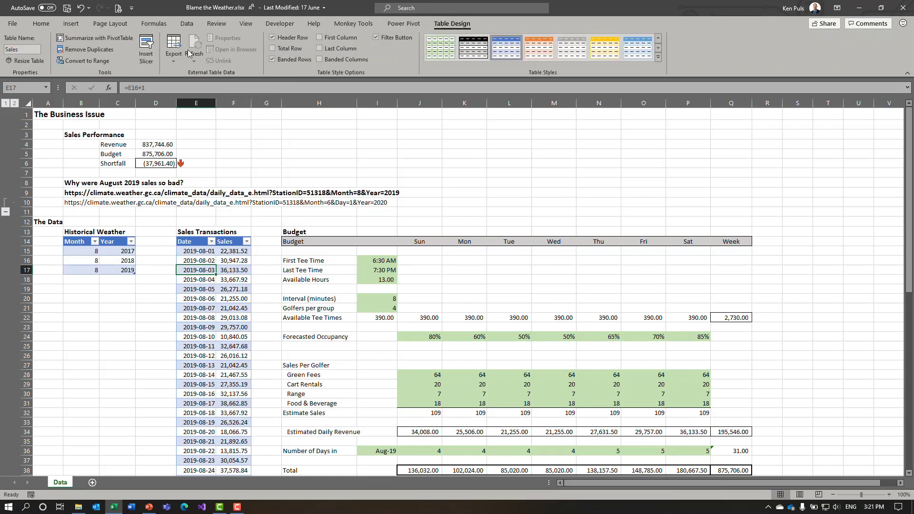
left_click(187, 28)
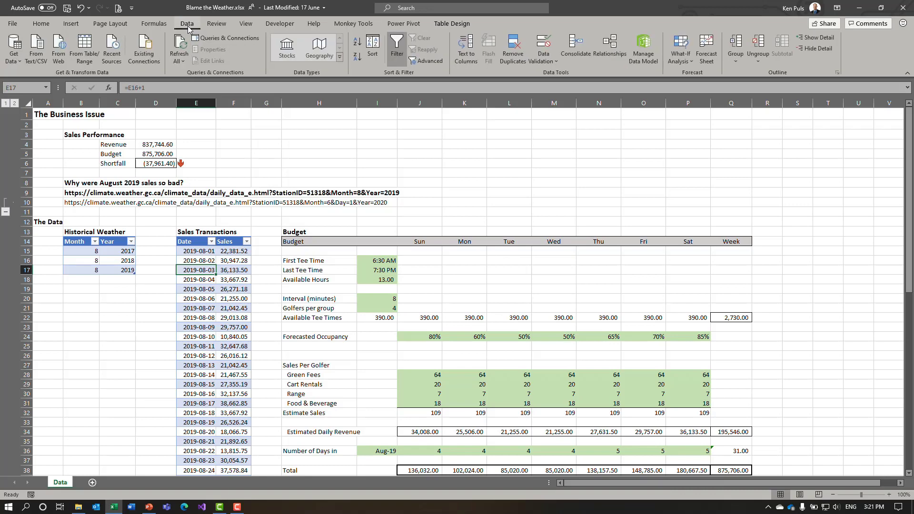
left_click(89, 46)
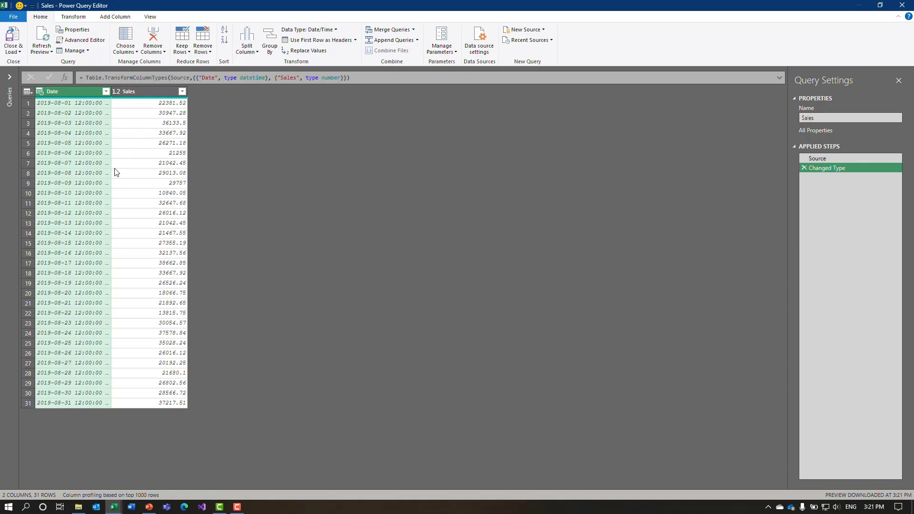
Set the Date column's type to Date and the Sales column's type to Currency, replacing the current type conversion each time
left_click(40, 95)
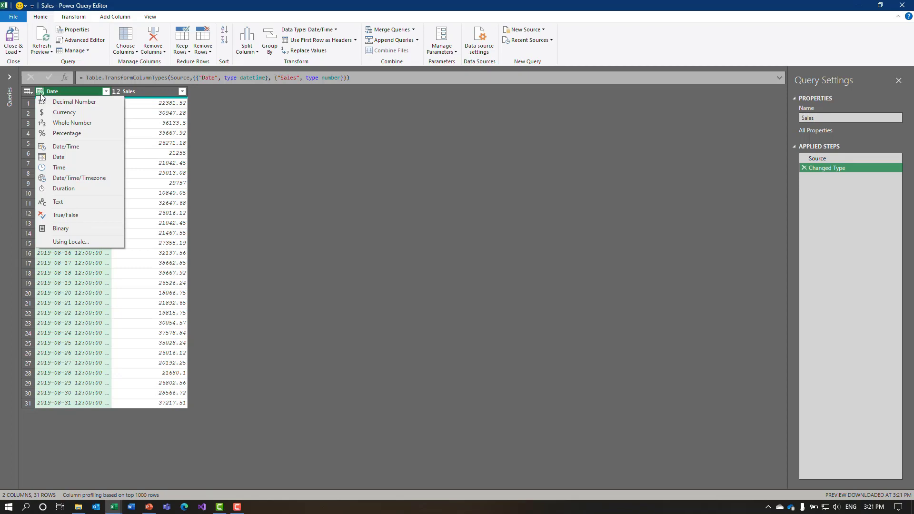
left_click(57, 159)
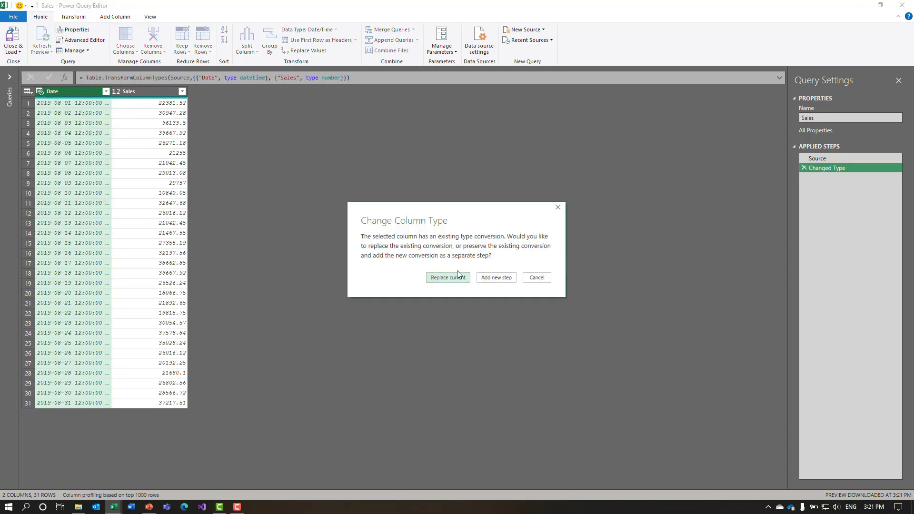
left_click(452, 281)
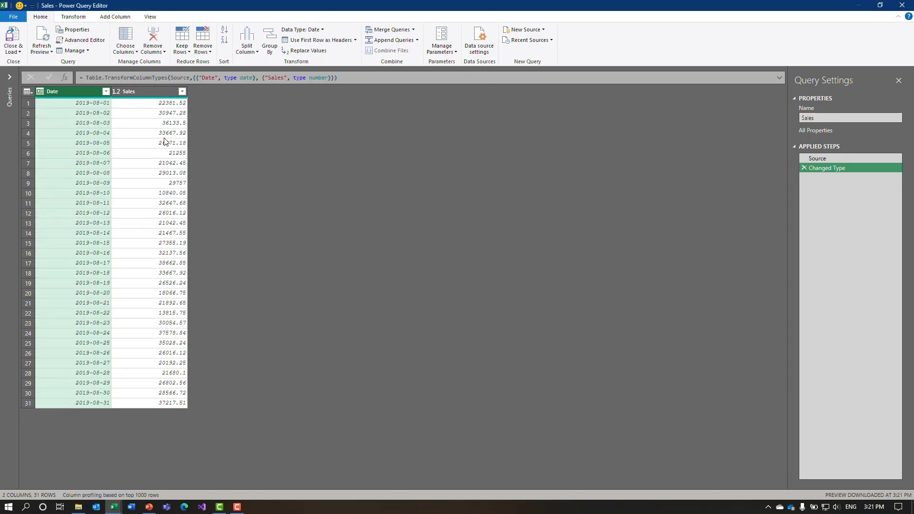
left_click(116, 92)
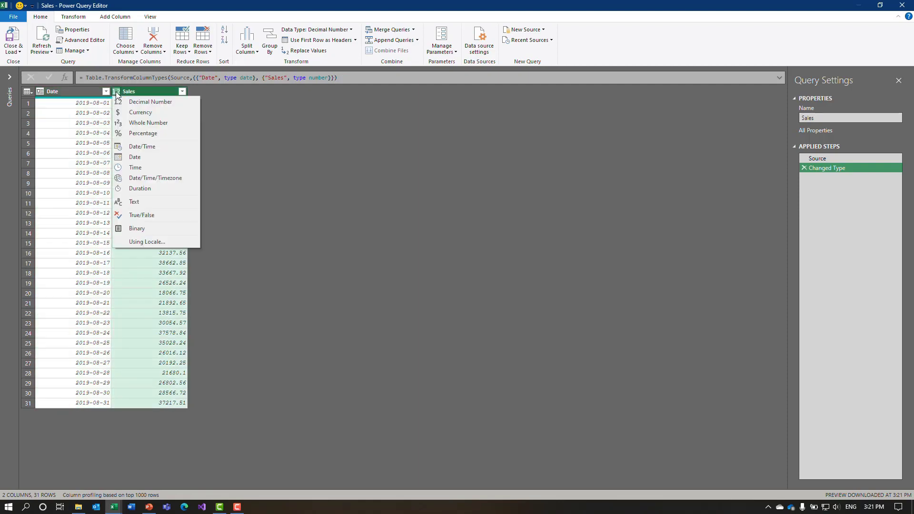
left_click(133, 117)
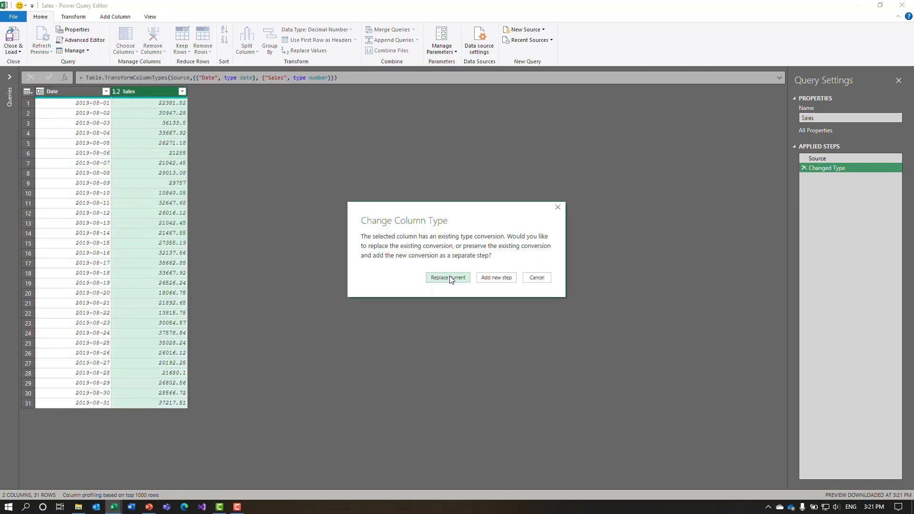
left_click(451, 280)
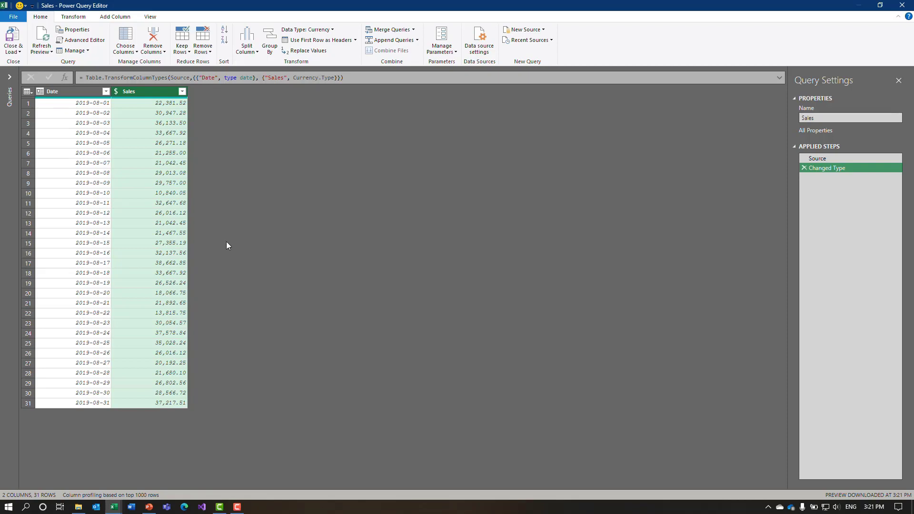
Close and load the Sales query into the workbook and preview its data
left_click(11, 37)
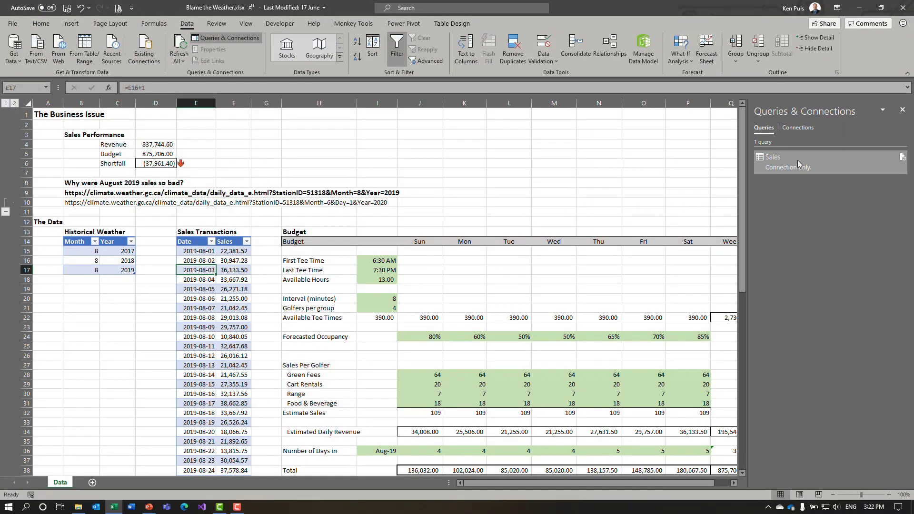
mouse_move(794, 170)
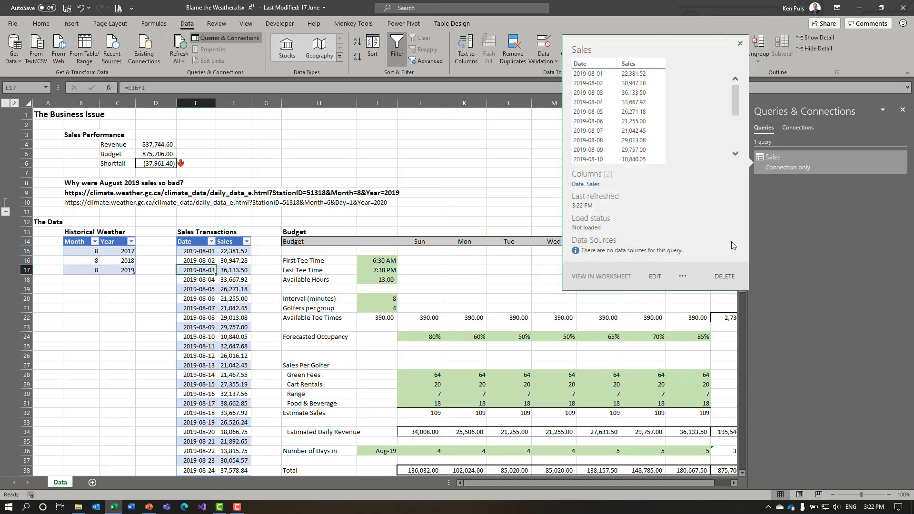
Review the default query load settings in the global Data Load section of Query Options
left_click(18, 62)
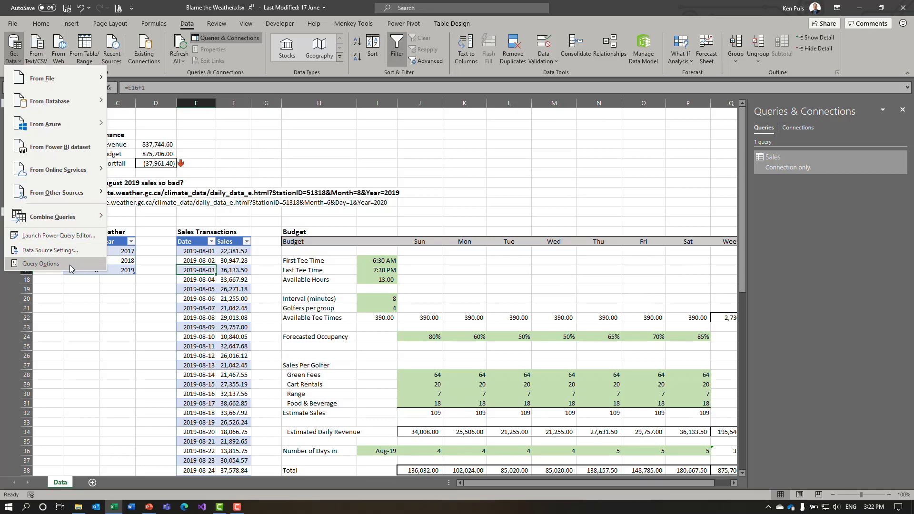
left_click(41, 264)
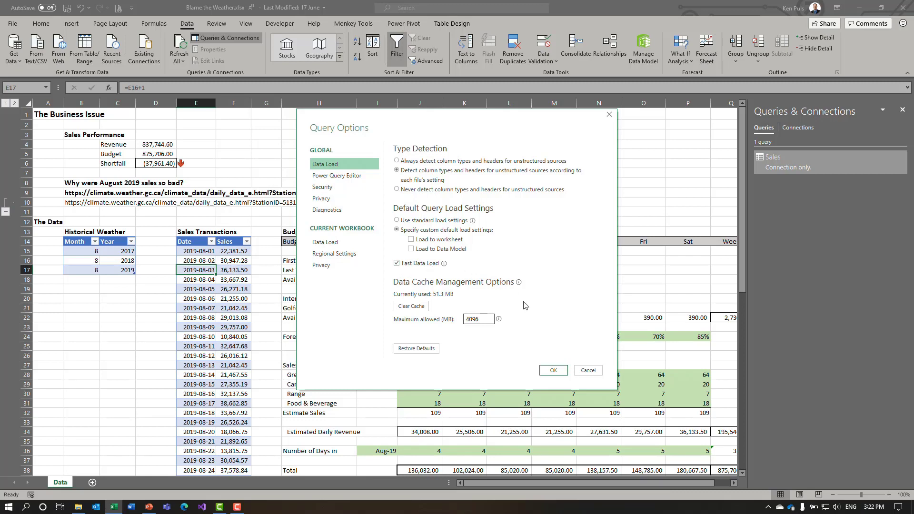
left_click(553, 370)
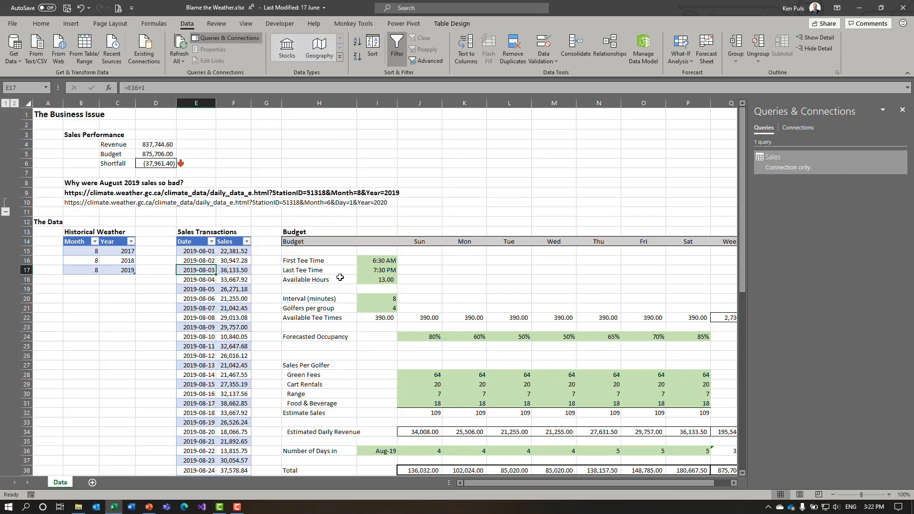
Try converting the Budget block H14:Q38 into a table with headers
left_click(733, 483)
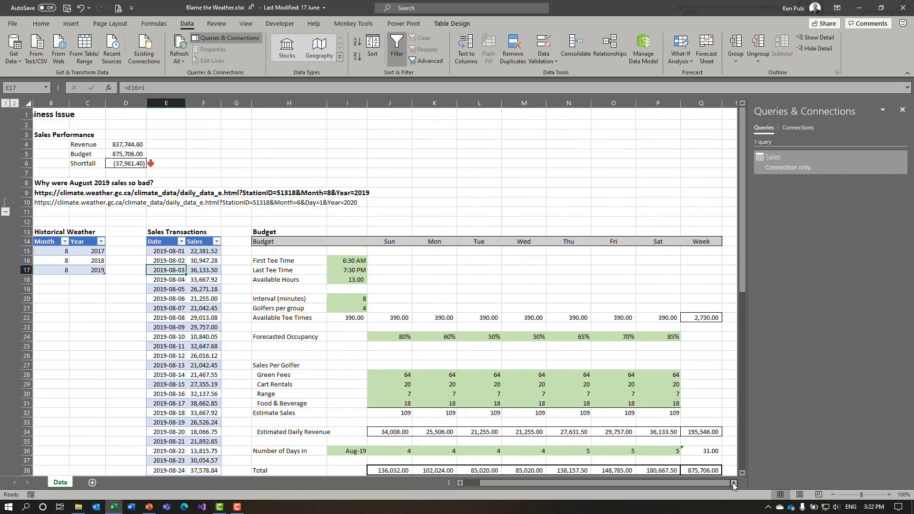
left_click(732, 483)
left_click(741, 473)
left_click(741, 473)
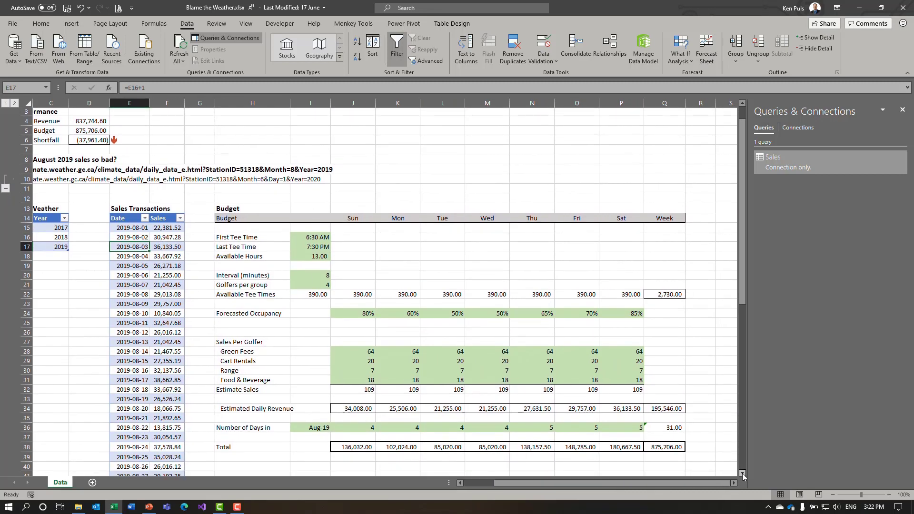
left_click(741, 473)
left_click_drag(228, 211, 672, 434)
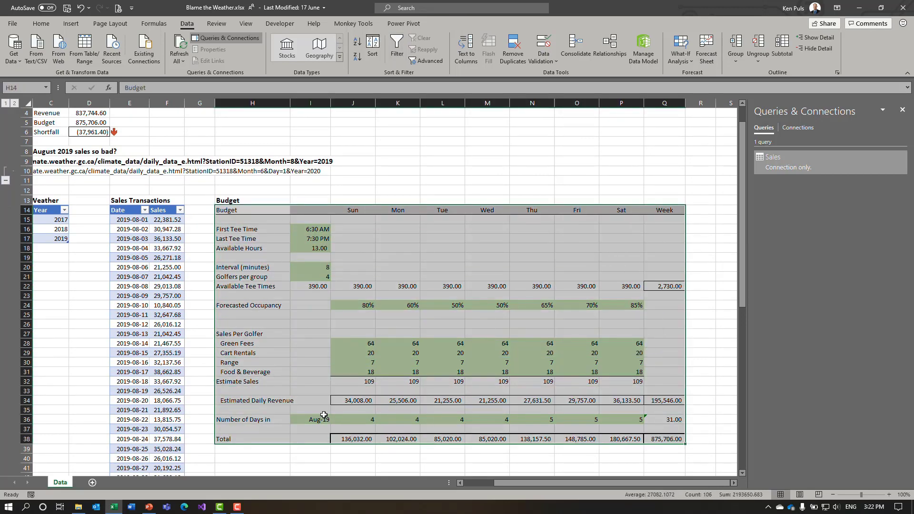
left_click(89, 55)
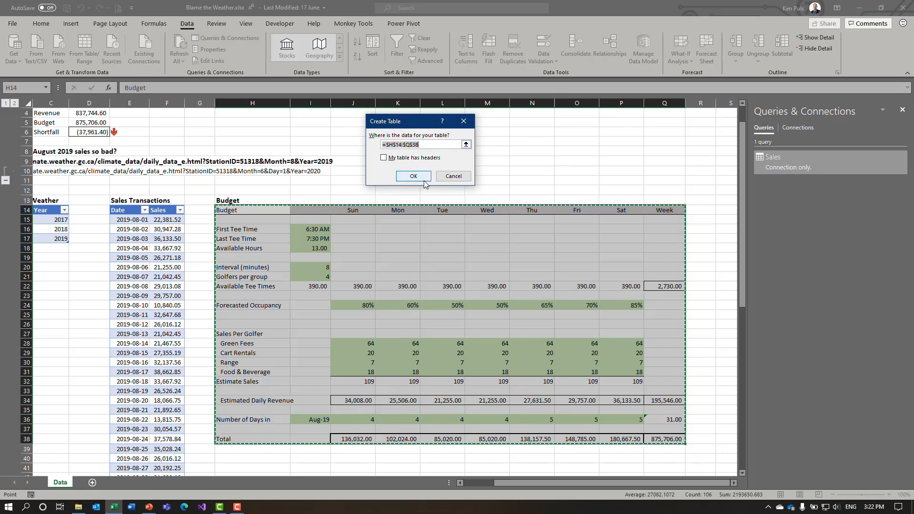
left_click(454, 177)
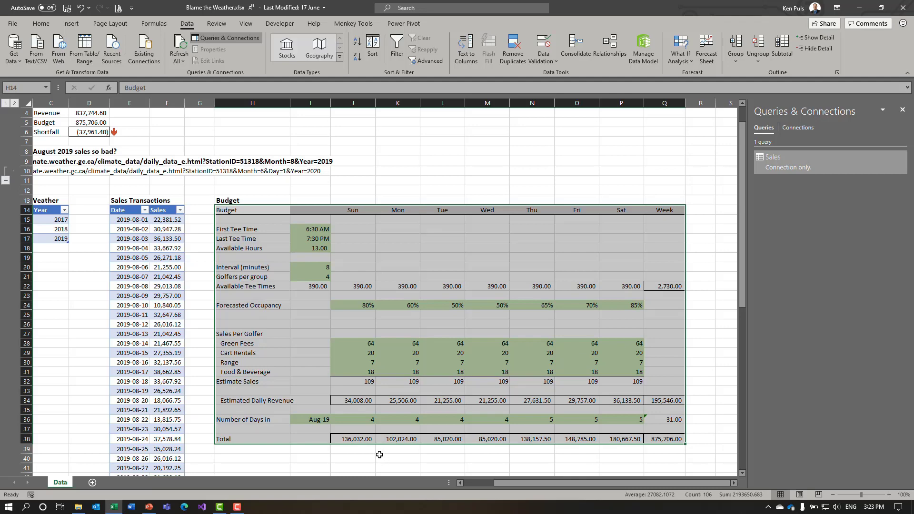
key("ctrl+t")
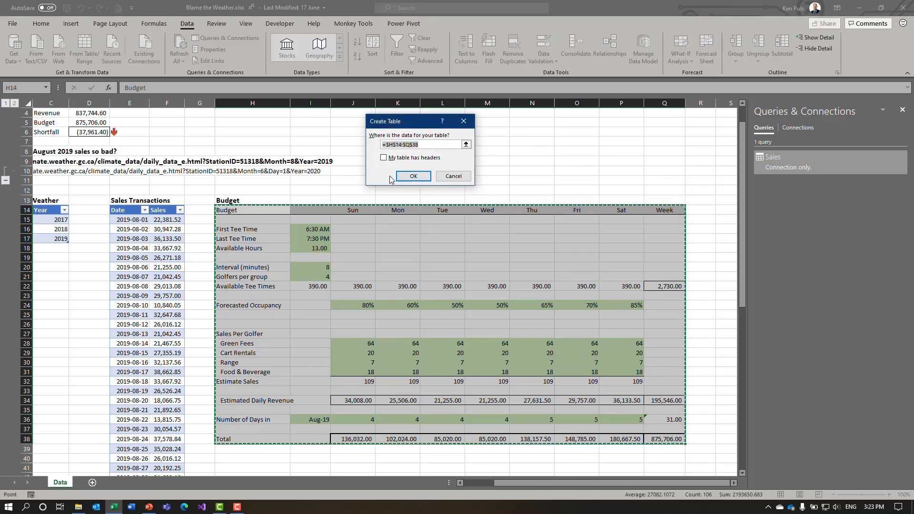
left_click(383, 157)
left_click(412, 176)
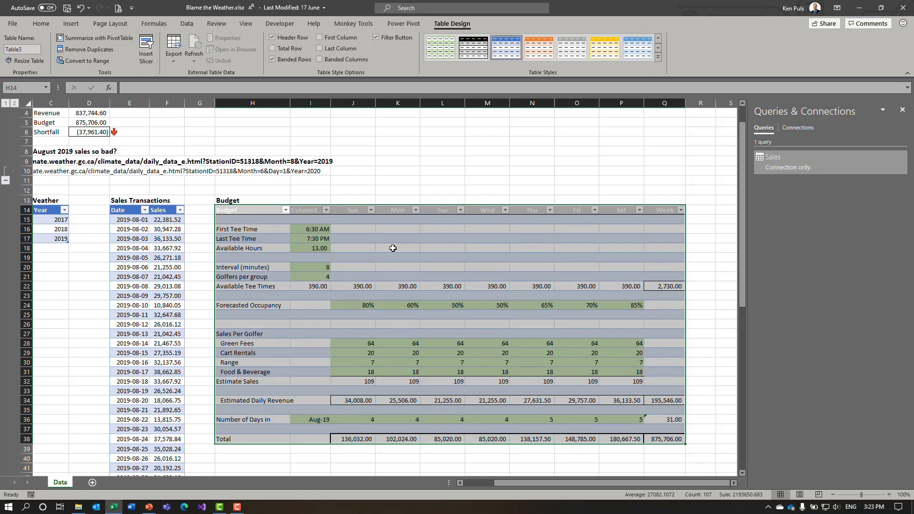
Examine the Sun to Sat header cells of the Budget table and undo the table conversion
left_click(347, 209)
left_click_drag(347, 210, 618, 210)
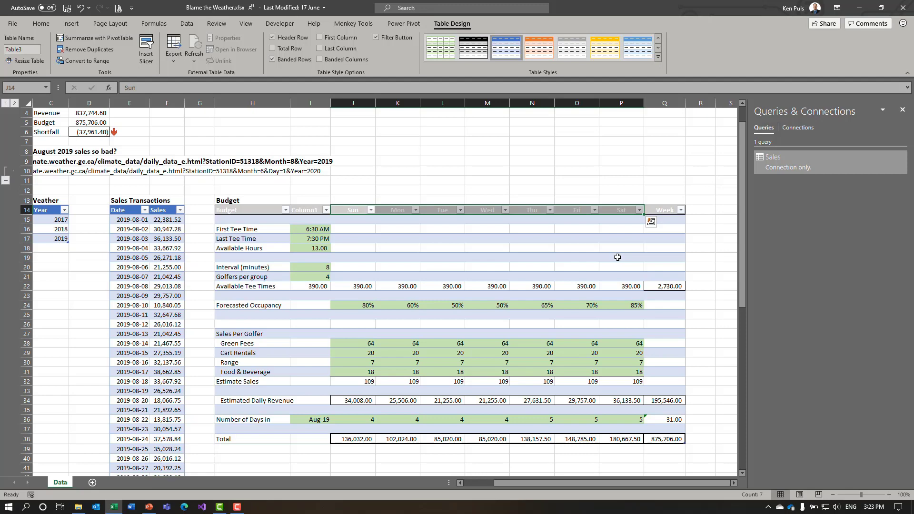
left_click(189, 25)
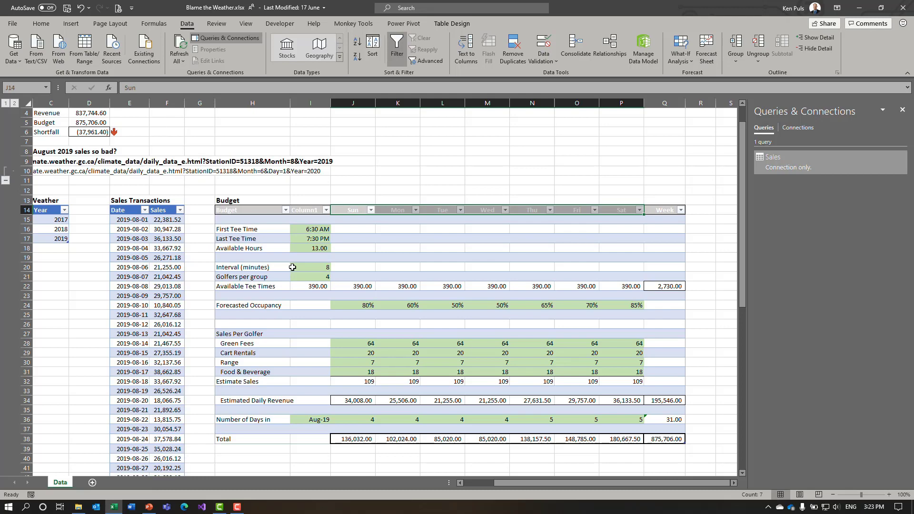
key("ctrl+z")
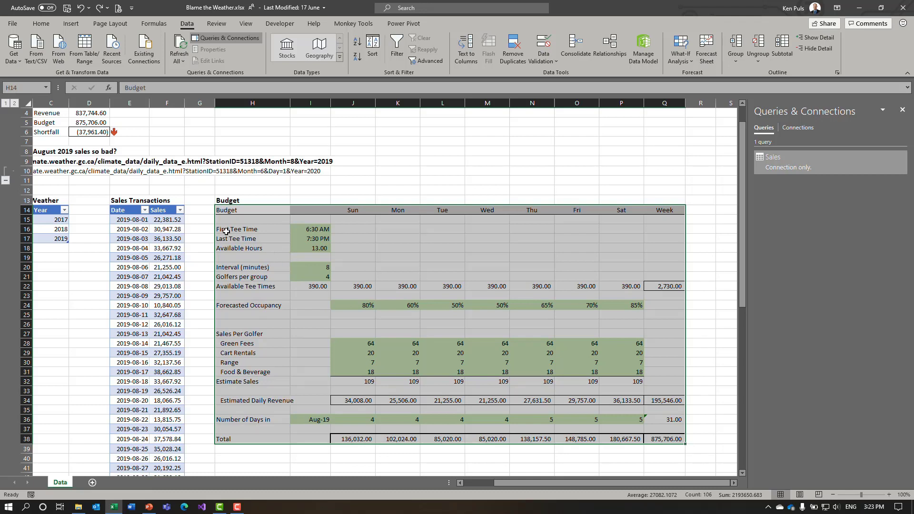
Name the Budget block H14:Q38 rngBudget and reselect it by that name from an empty cell
left_click_drag(240, 210, 666, 438)
left_click(36, 88)
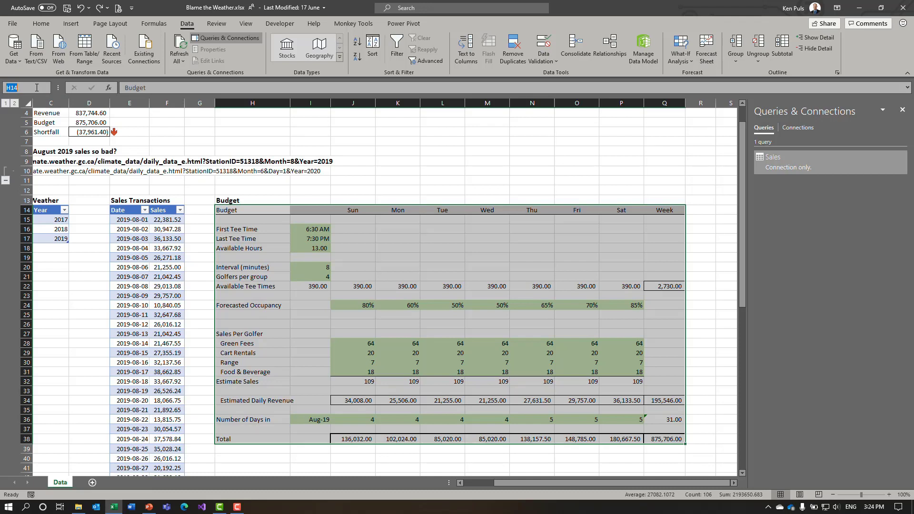
type("rngBudget")
key("Return")
left_click(494, 180)
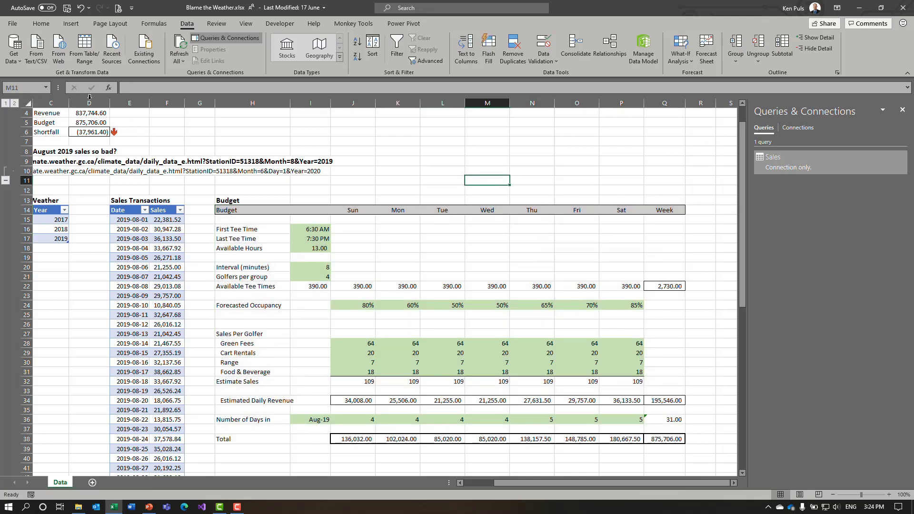
left_click(47, 88)
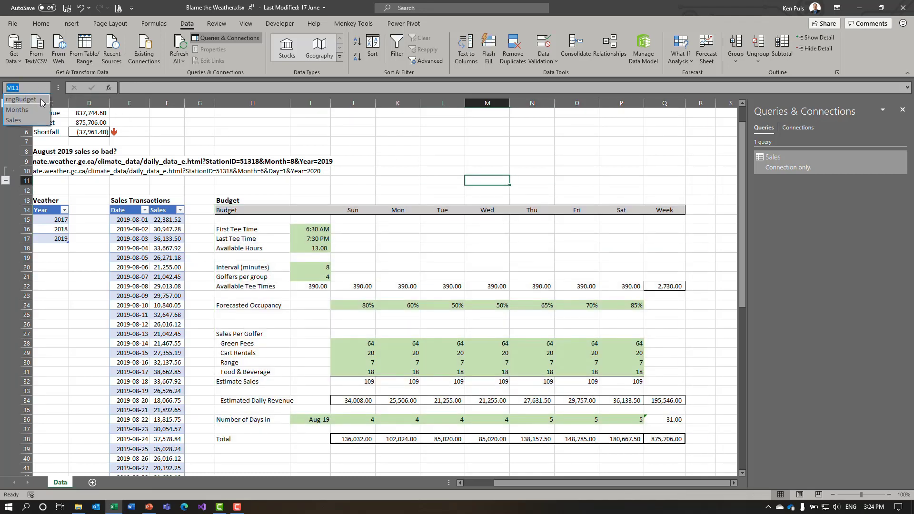
left_click(21, 99)
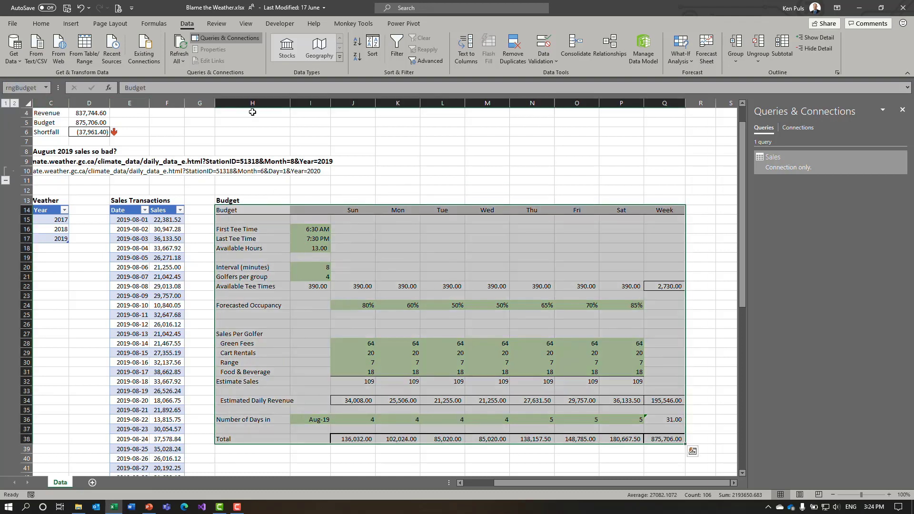
Review the workbook's defined names, comparing the rngBudget reference with the Sales table entry
left_click(154, 24)
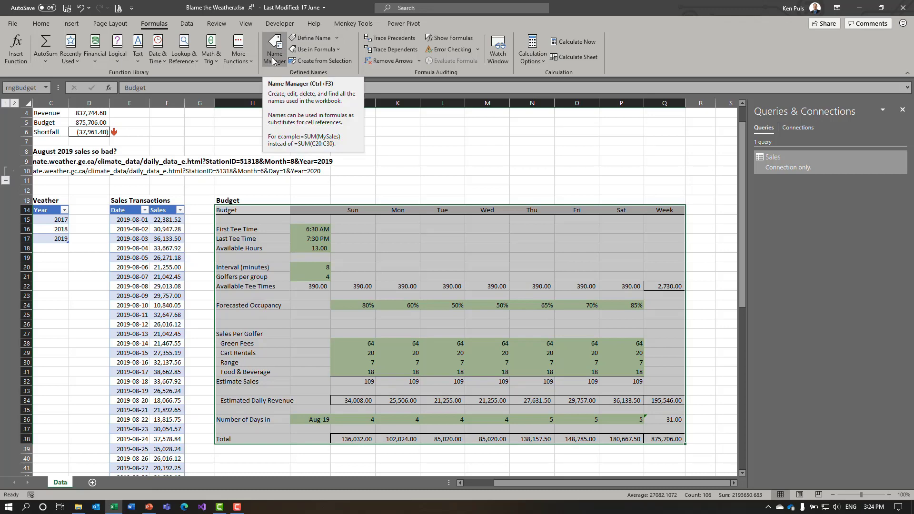
left_click(276, 52)
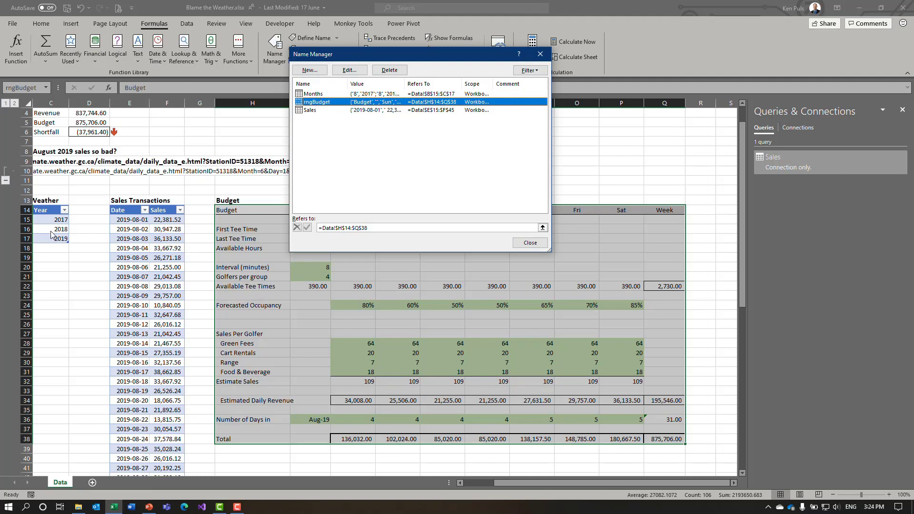
left_click(311, 110)
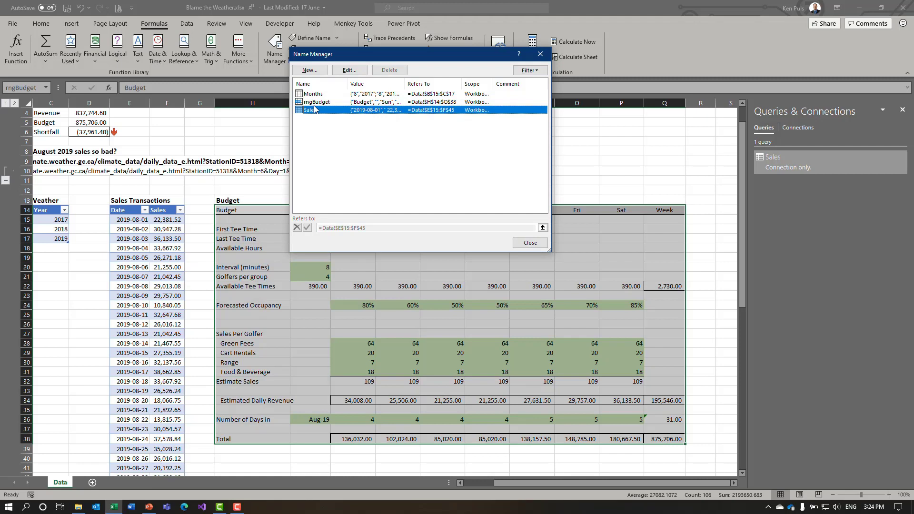
left_click(332, 101)
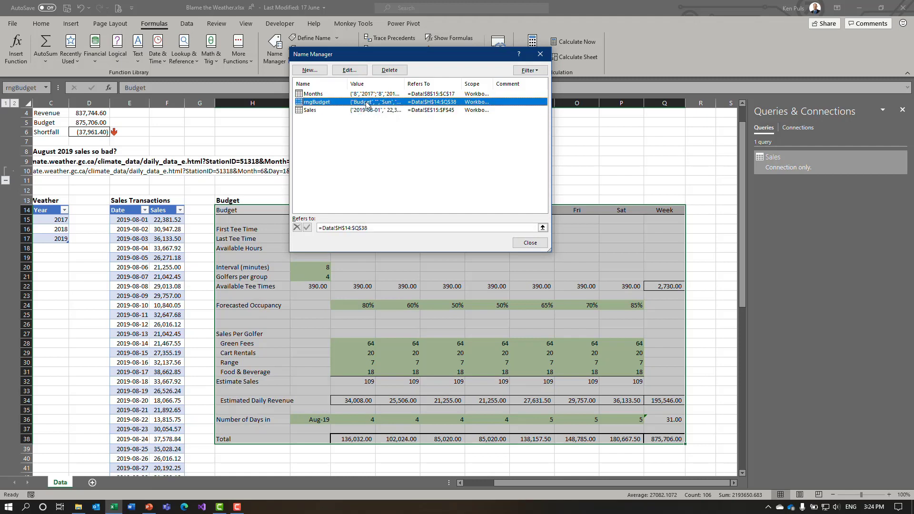
left_click(540, 54)
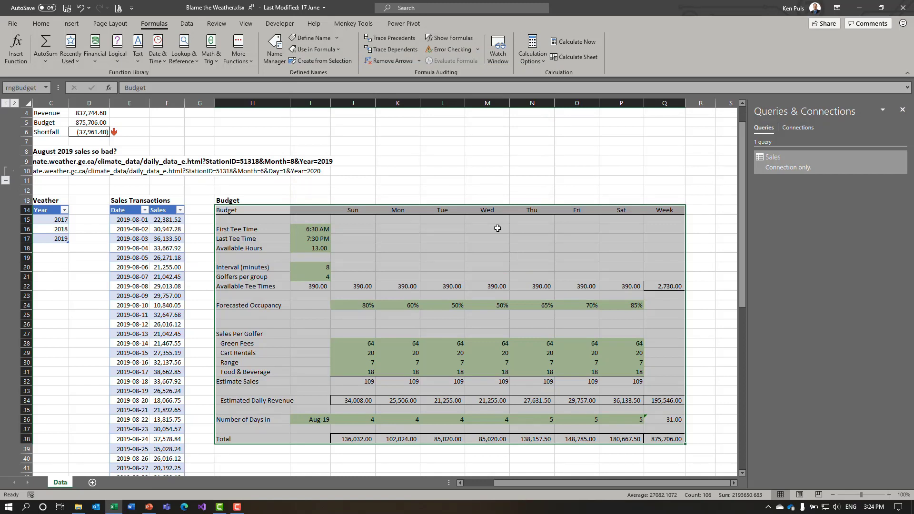
Bring the rngBudget range into the Power Query Editor and compare the query with the worksheet behind it
left_click(188, 24)
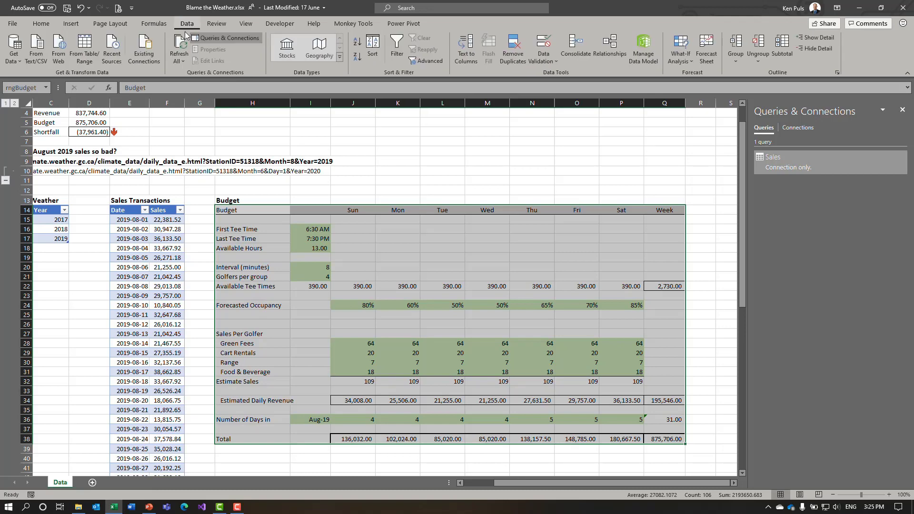
left_click(89, 63)
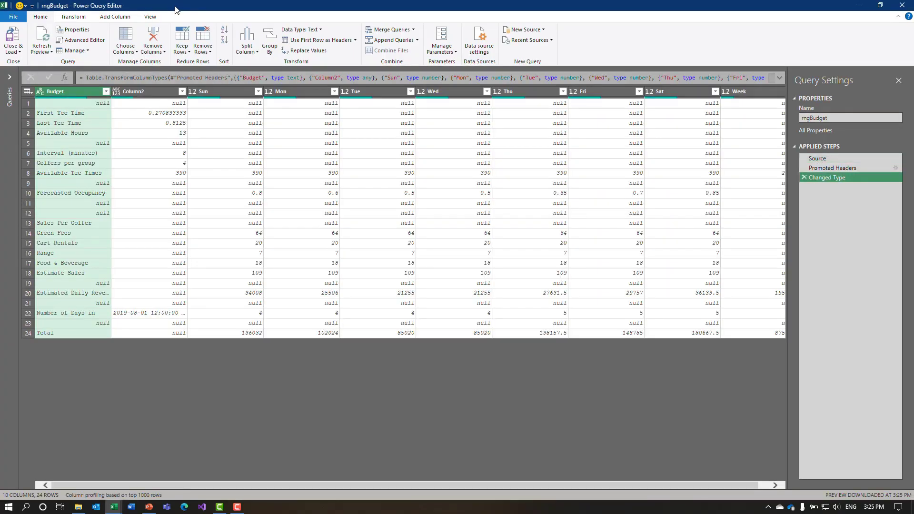
left_click_drag(176, 9, 372, 360)
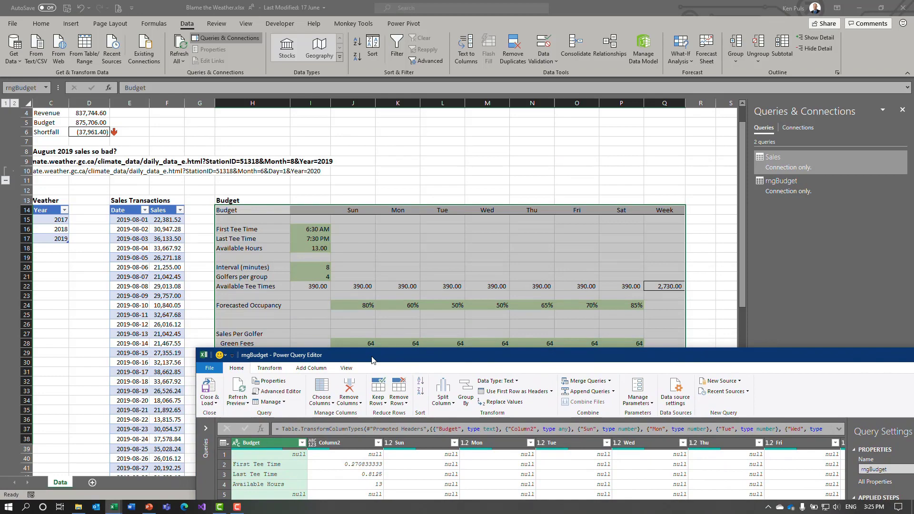
left_click_drag(372, 360, 205, 1)
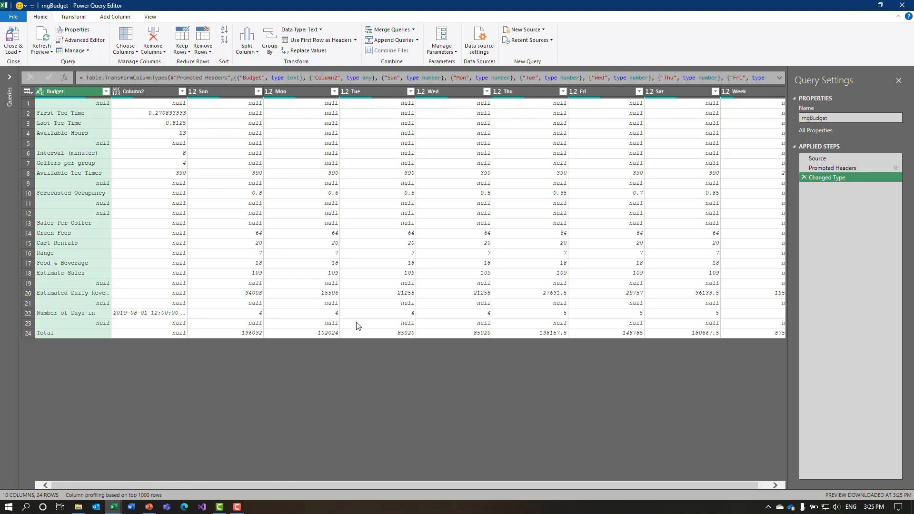
Try deleting the Column2 and Week columns, and discard the resulting query step
left_click(155, 92)
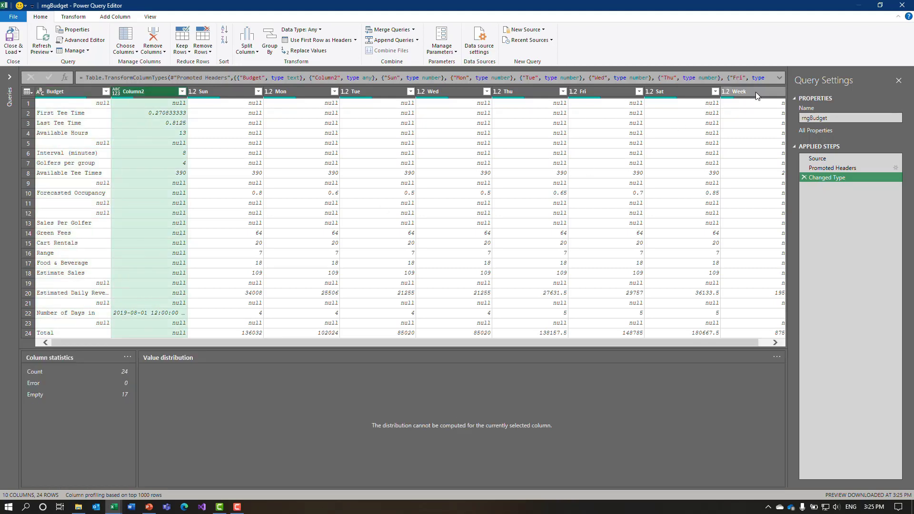
left_click(756, 92, "ctrl")
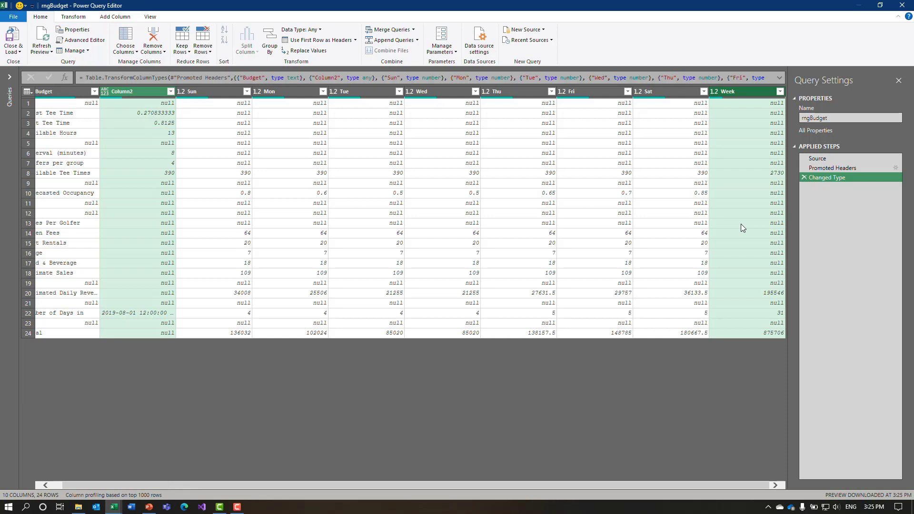
key("Delete")
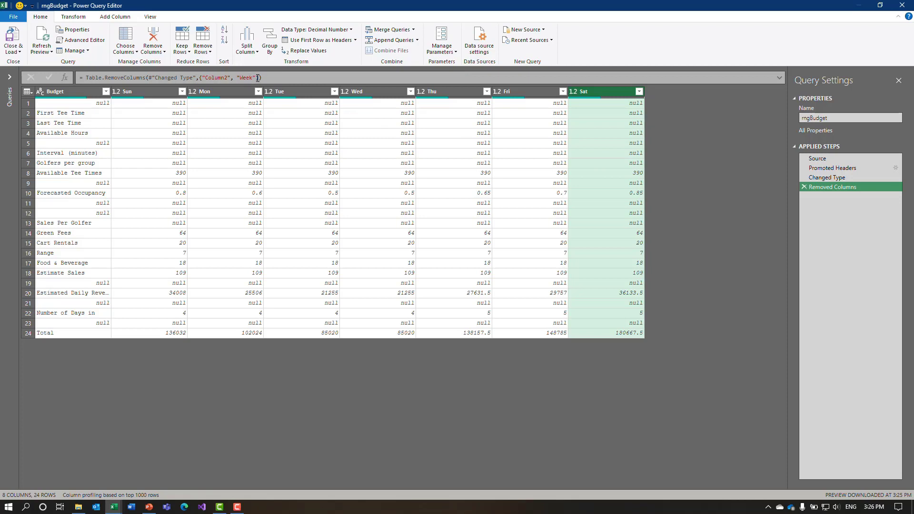
left_click(804, 187)
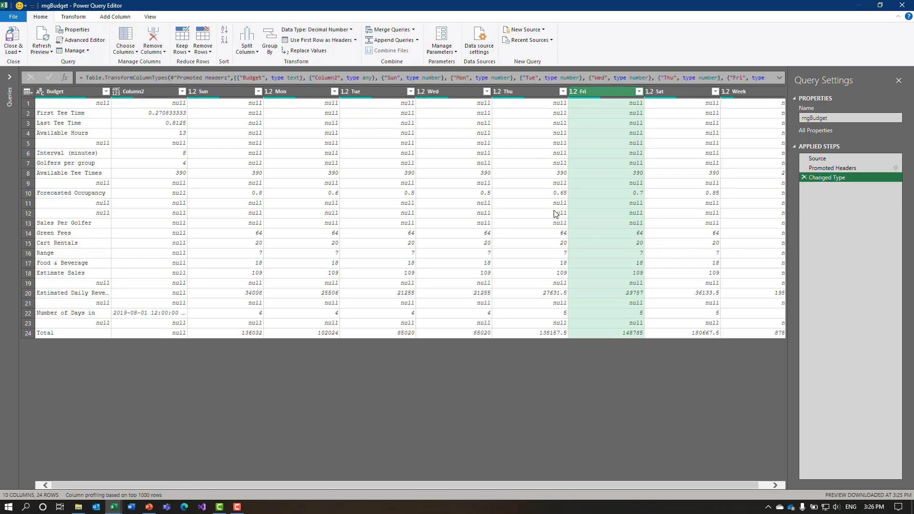
Use Choose Columns to keep only Budget and Sun to Sat, excluding Column2 and Week, and review the step's settings
left_click(125, 43)
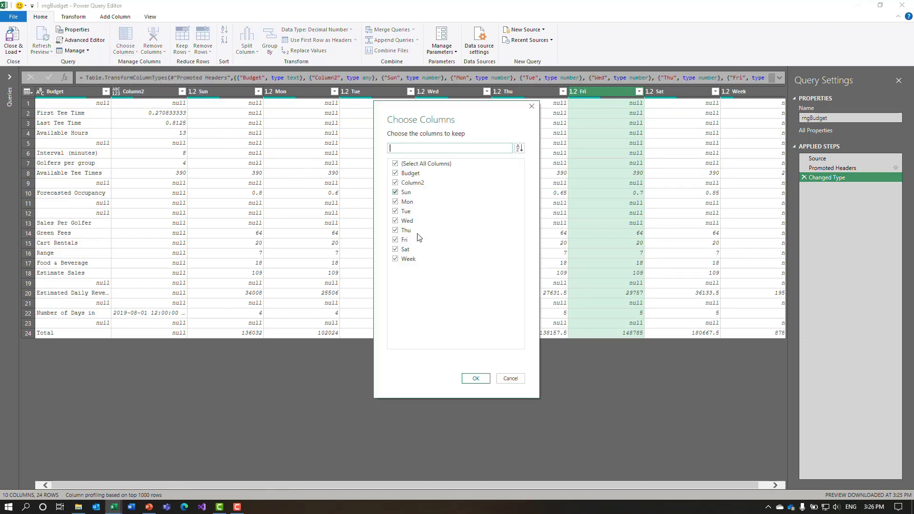
left_click(395, 183)
left_click(395, 258)
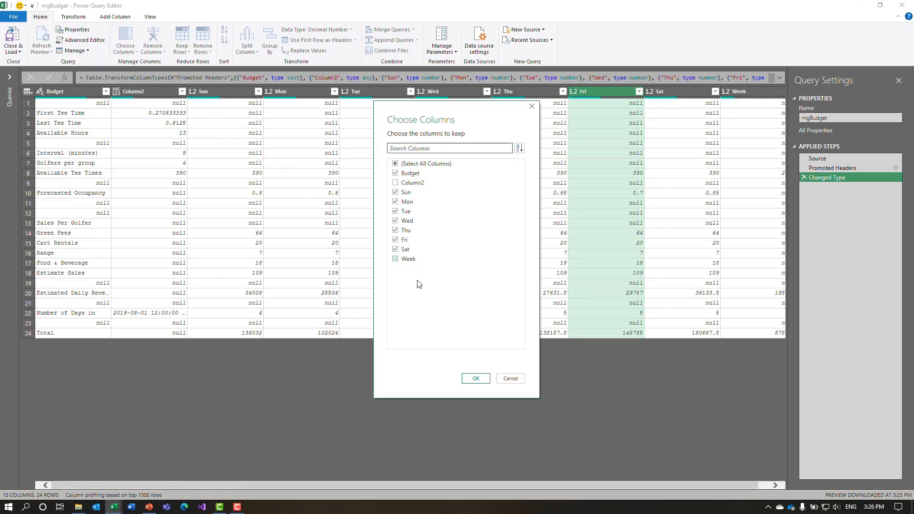
left_click(476, 379)
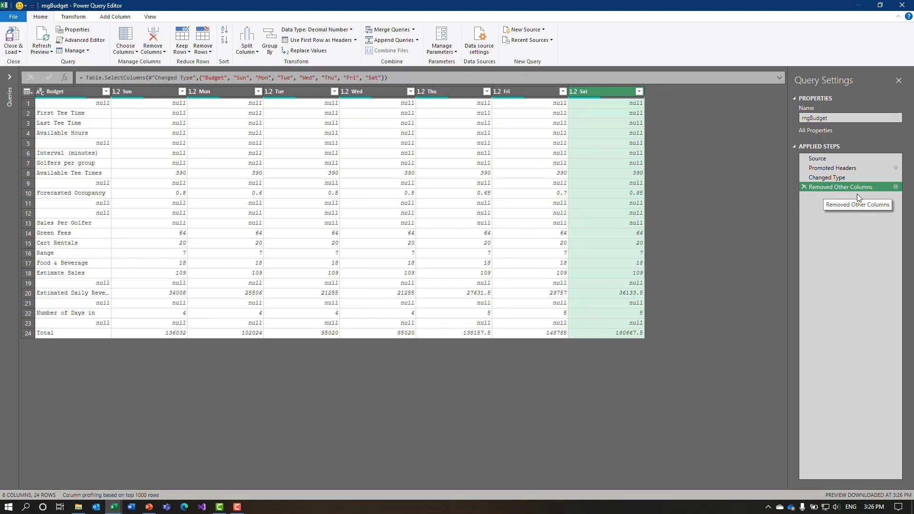
left_click(895, 187)
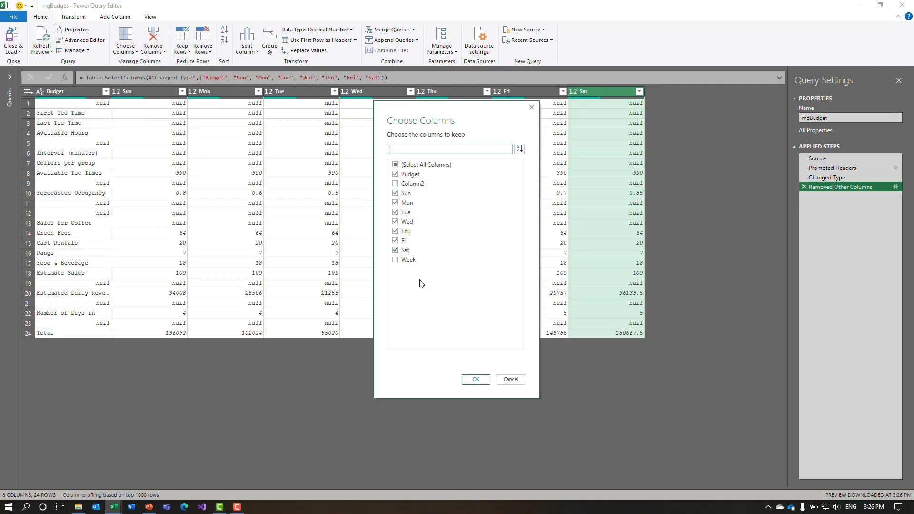
left_click(510, 380)
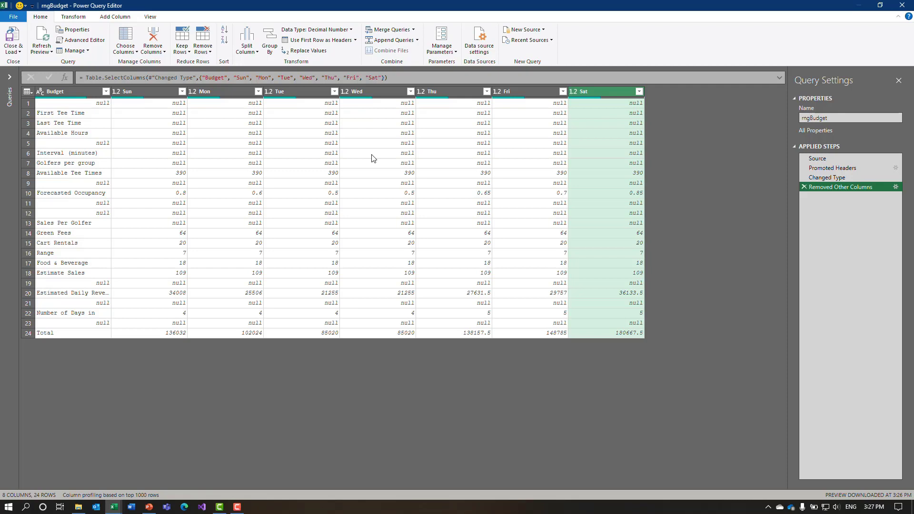
Filter the Budget column to keep only the Estimated Daily Revenue row
left_click(105, 296)
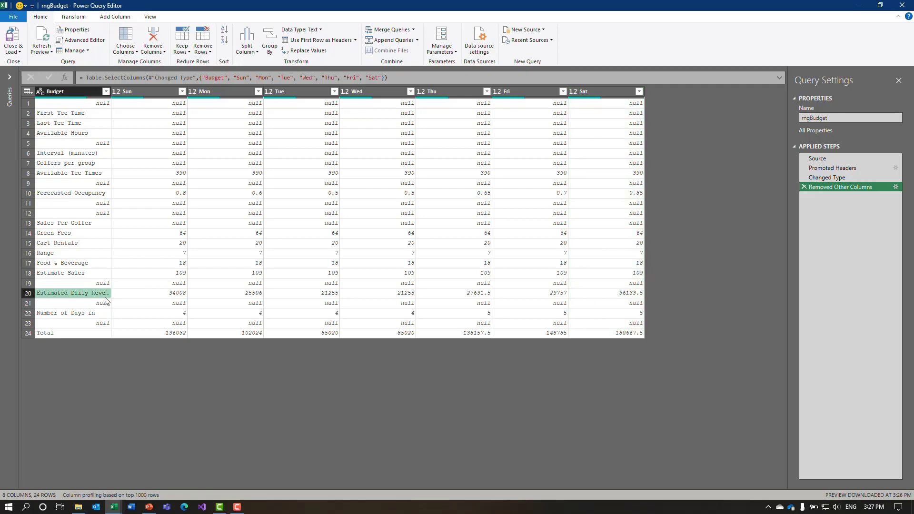
left_click(105, 91)
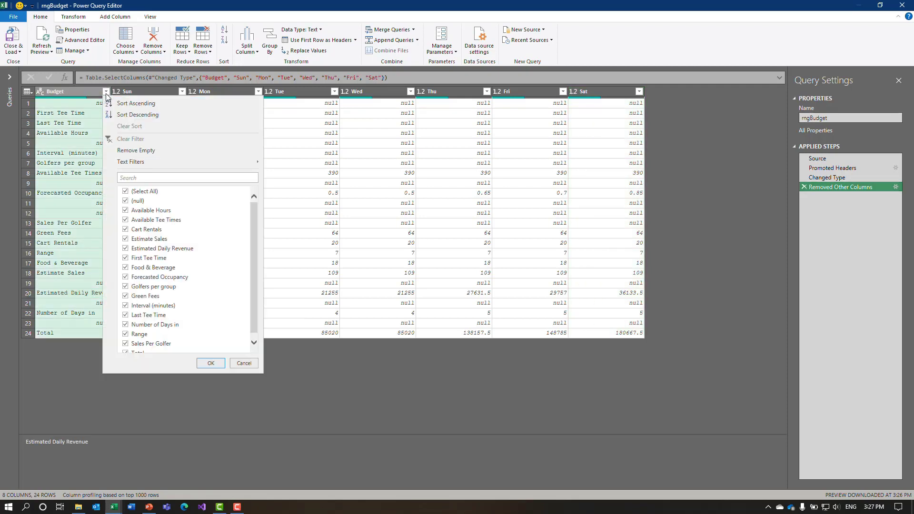
left_click(125, 192)
left_click(126, 248)
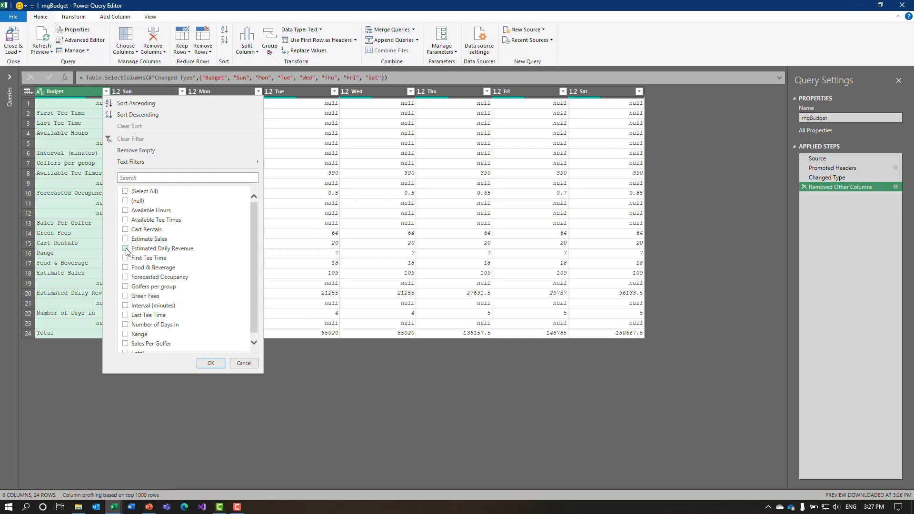
left_click(214, 363)
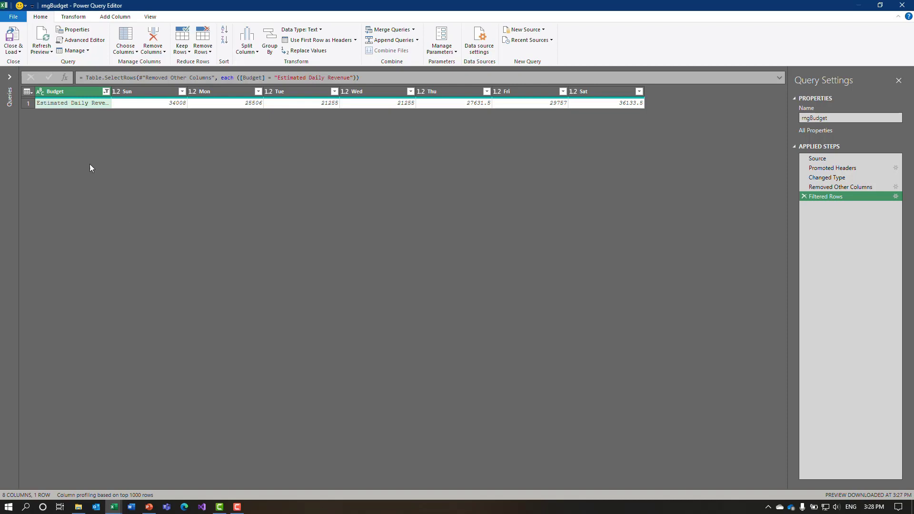
Remove the Budget label column and unpivot the Sun to Sat columns
right_click(57, 94)
left_click(82, 113)
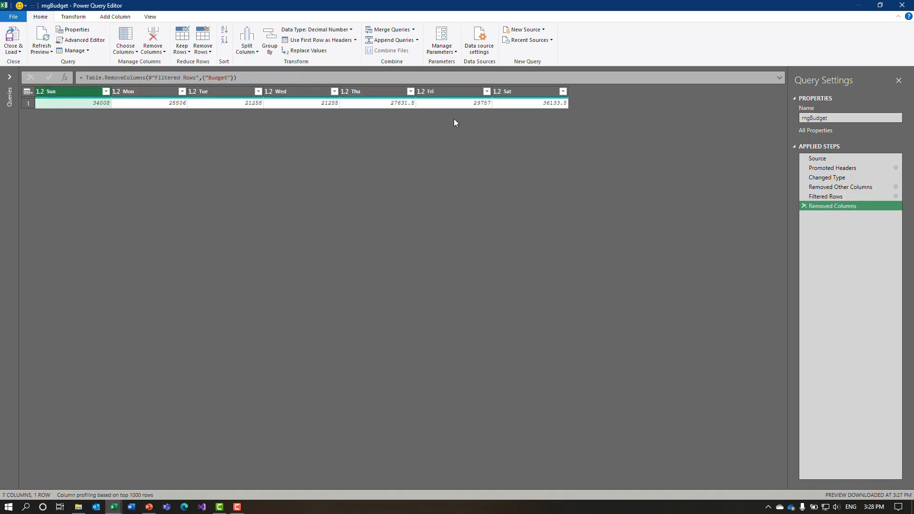
left_click(525, 92, "shift")
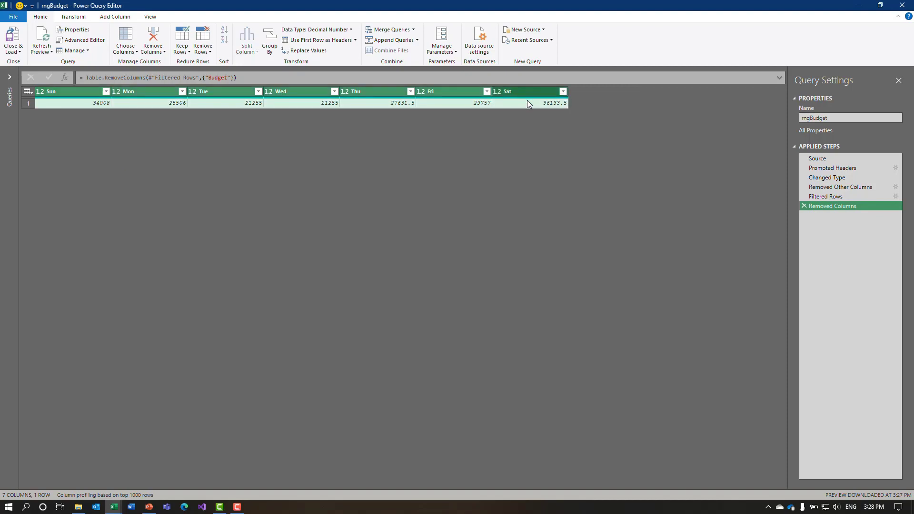
right_click(451, 92)
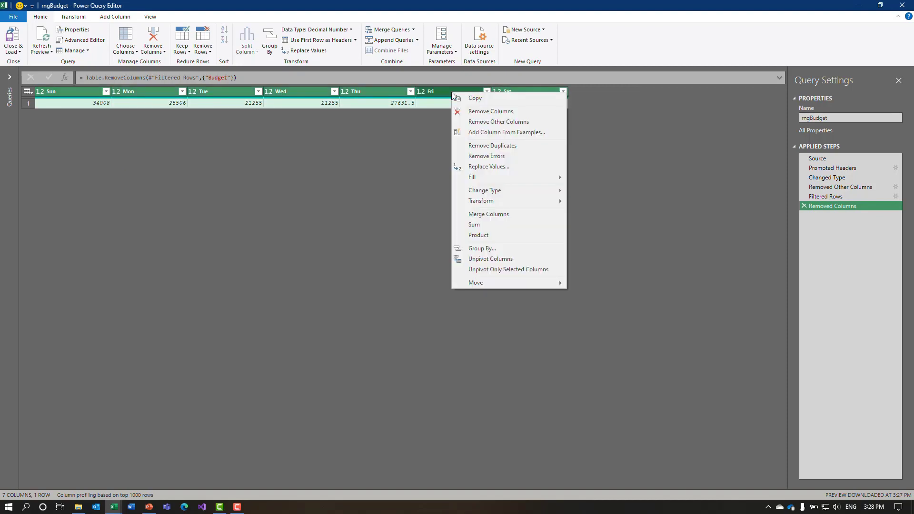
left_click(500, 263)
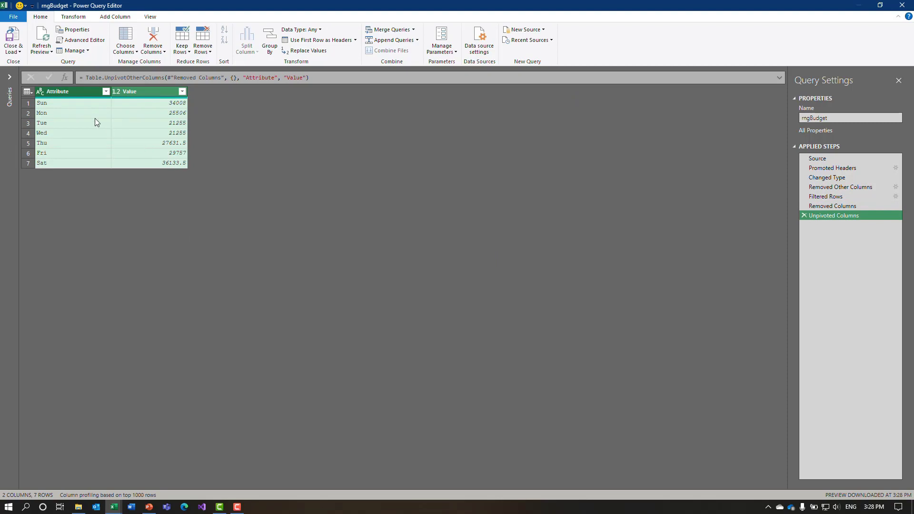
Rename the Attribute column as Day and the Value column as Budget
left_click(70, 91)
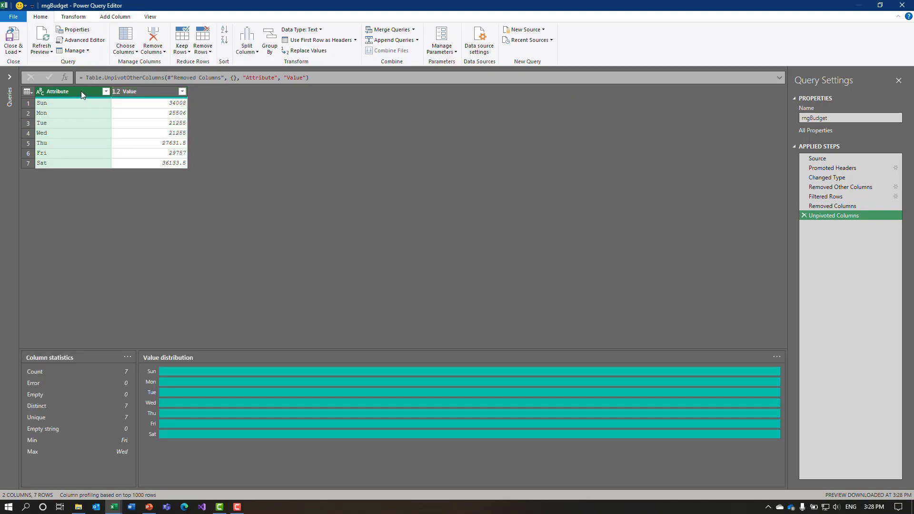
double_click(80, 92)
type("Day")
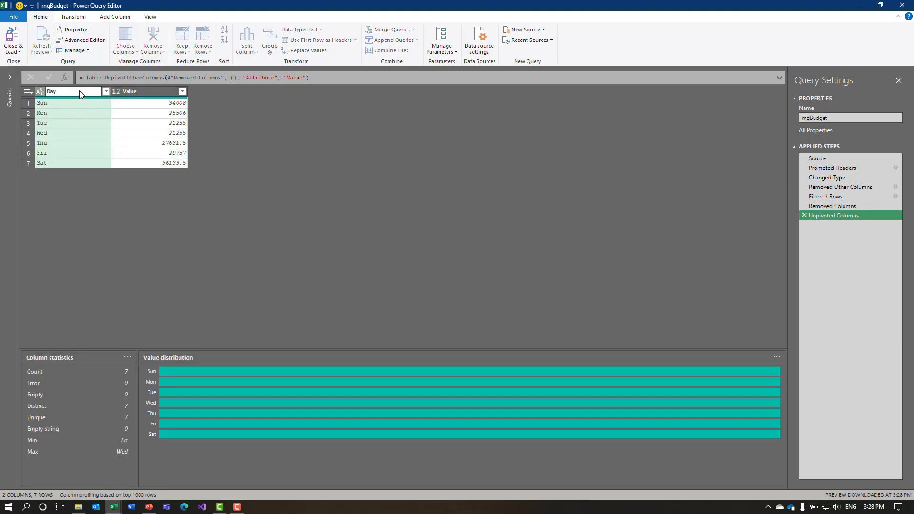
key("Return")
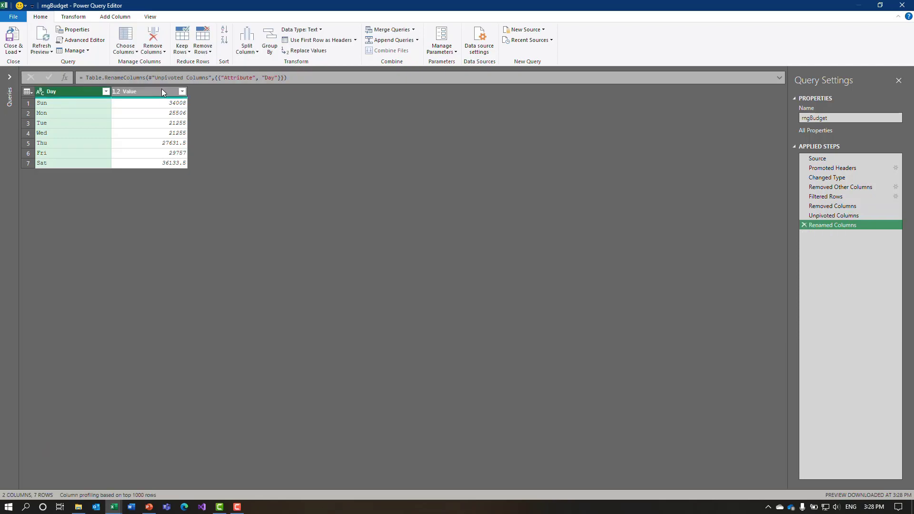
double_click(162, 92)
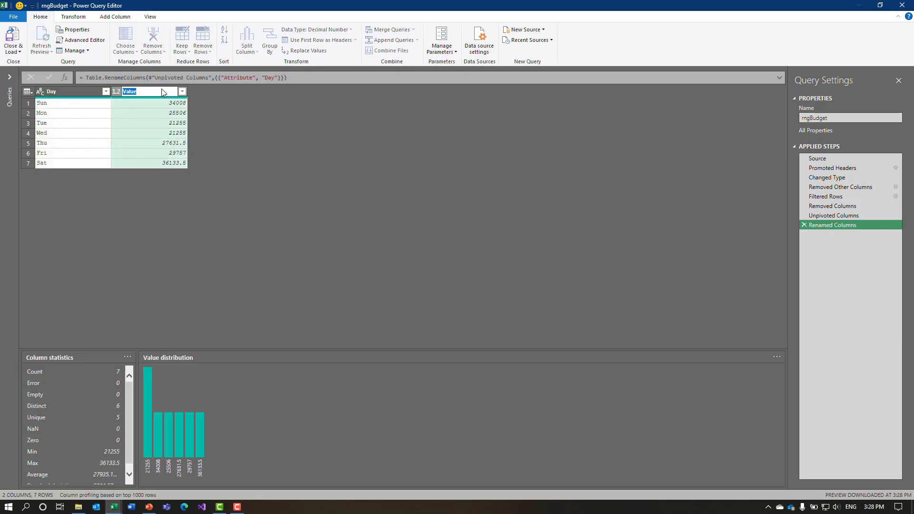
type("Budget")
key("Return")
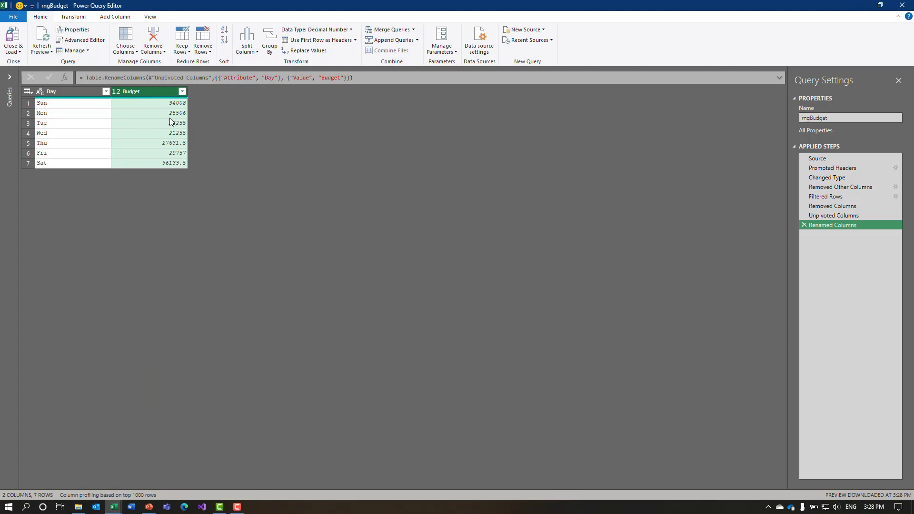
Set the Budget column's data type to Currency and rename the query as Budget
left_click(116, 91)
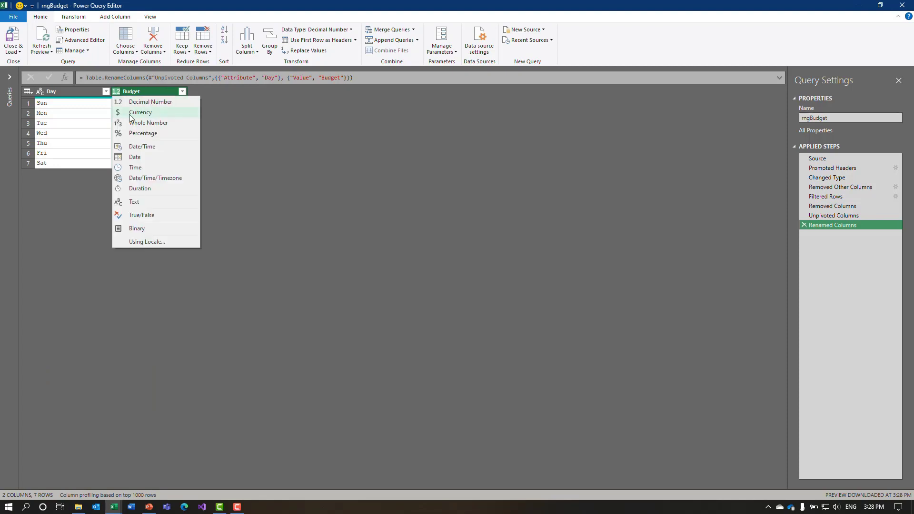
left_click(134, 113)
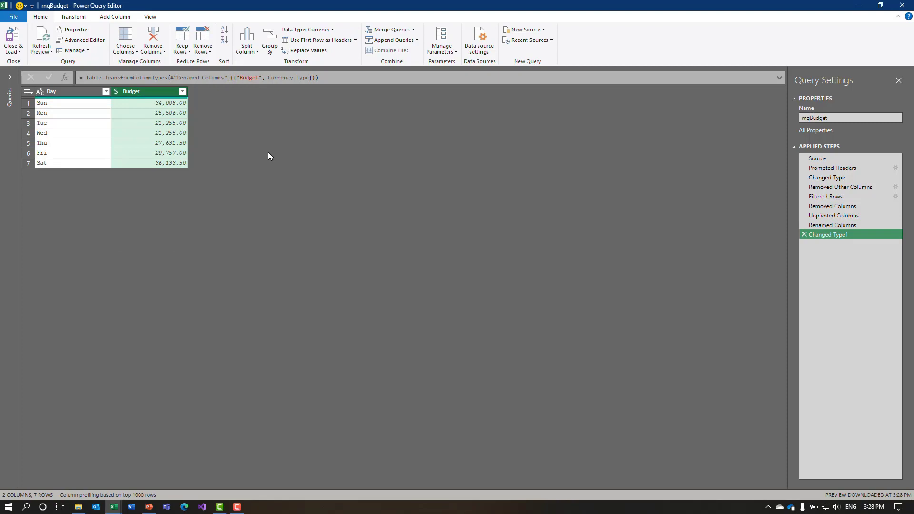
double_click(824, 119)
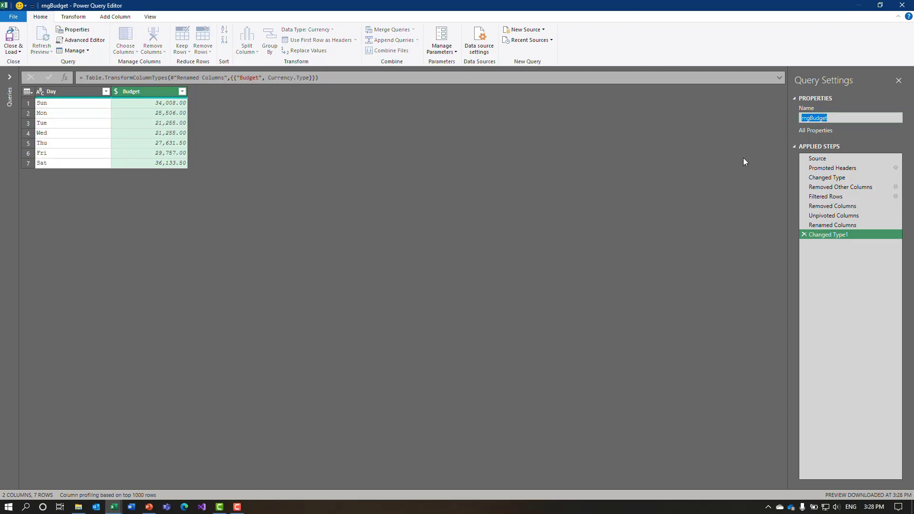
type("Budg")
key("Tab")
Close and load the Budget query, and create a reference to the Sales query named Transactions
left_click(12, 36)
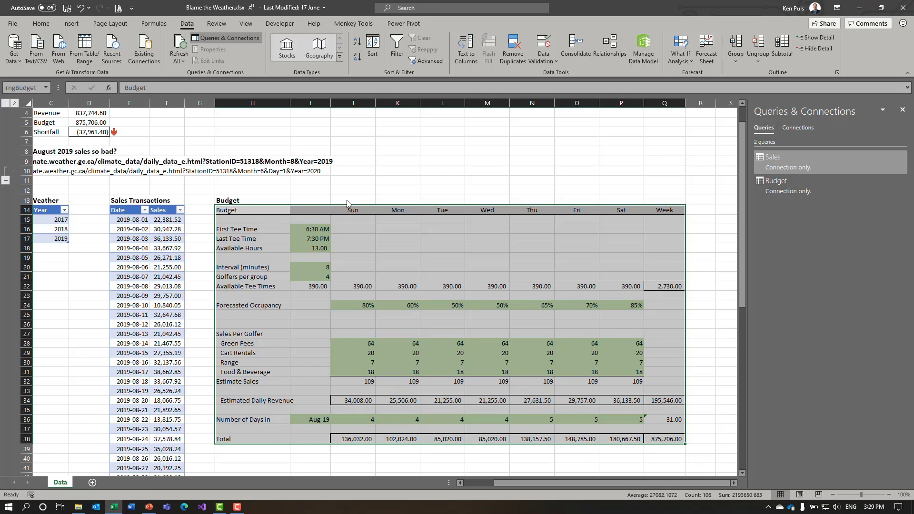
right_click(768, 169)
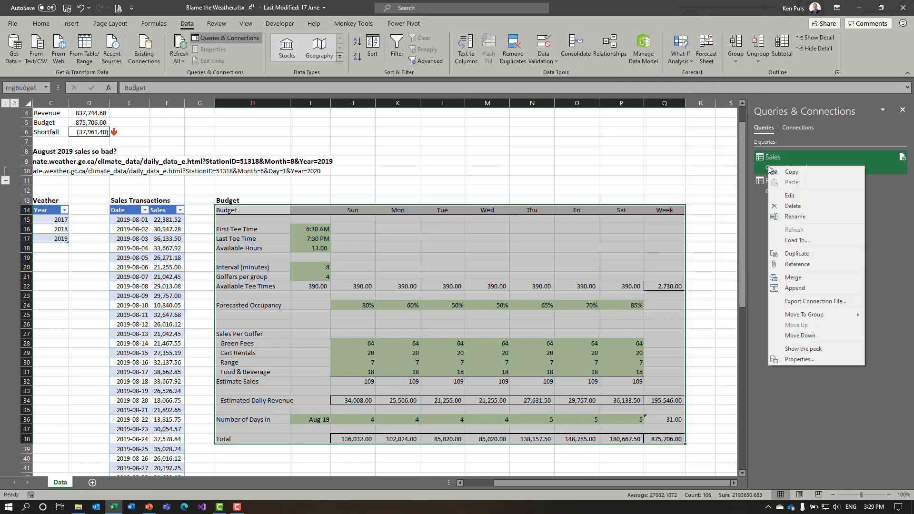
left_click(806, 267)
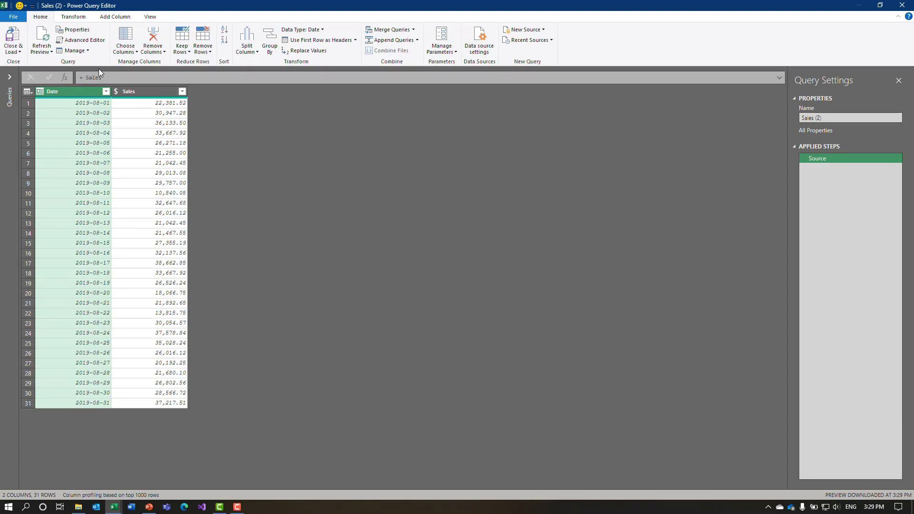
left_click(10, 79)
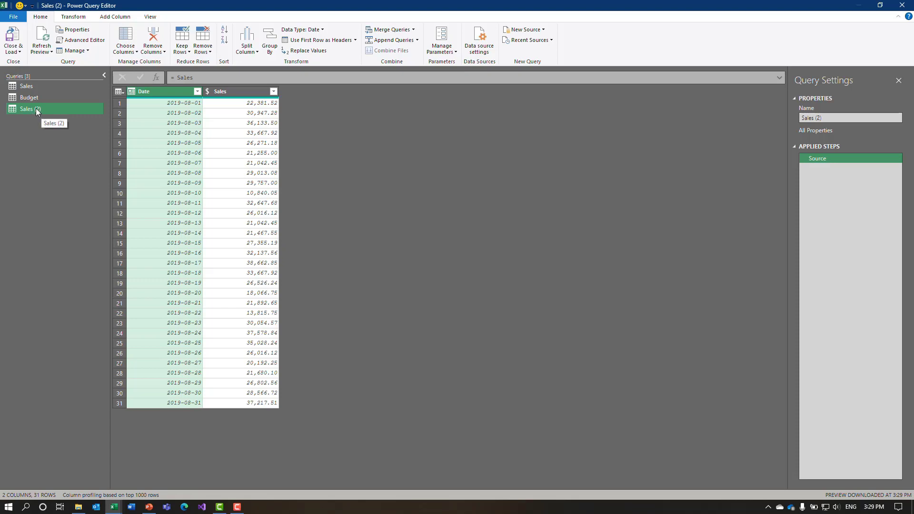
double_click(38, 107)
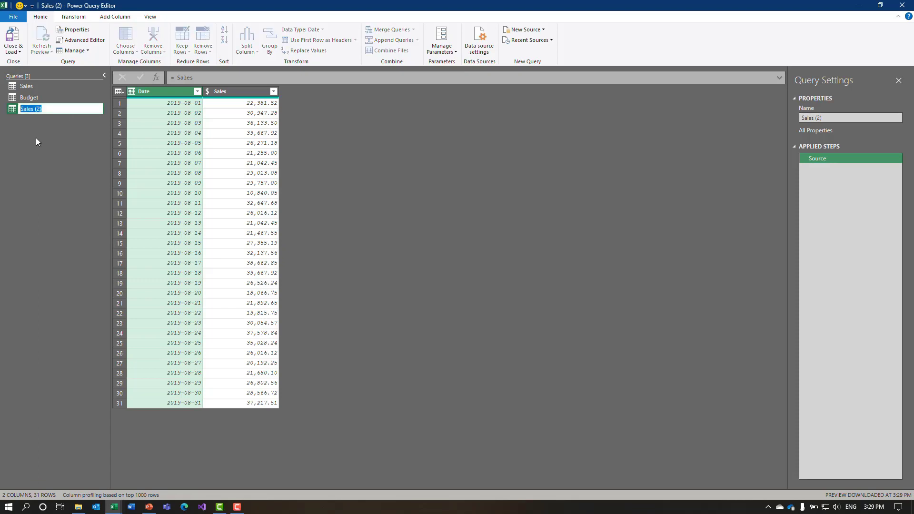
type("Transactions")
key("Return")
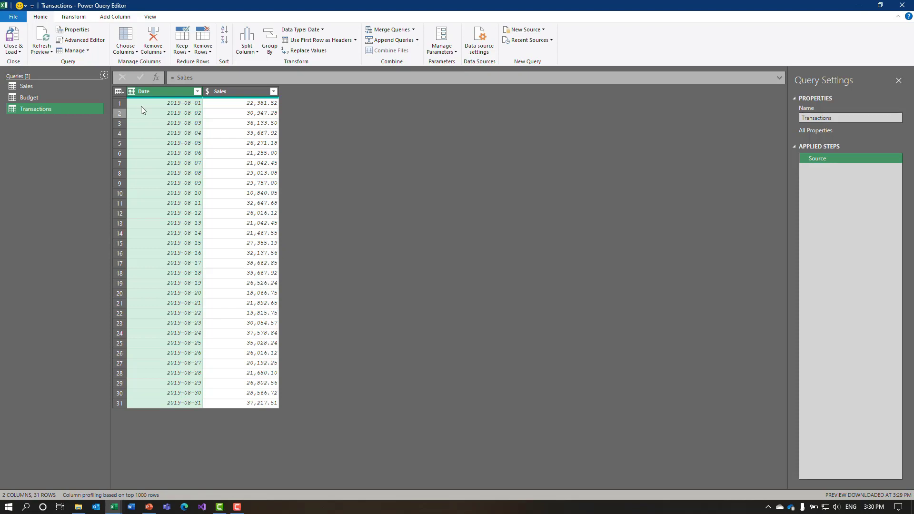
Add a column to the Sales query containing the name of the day for each date
left_click(36, 97)
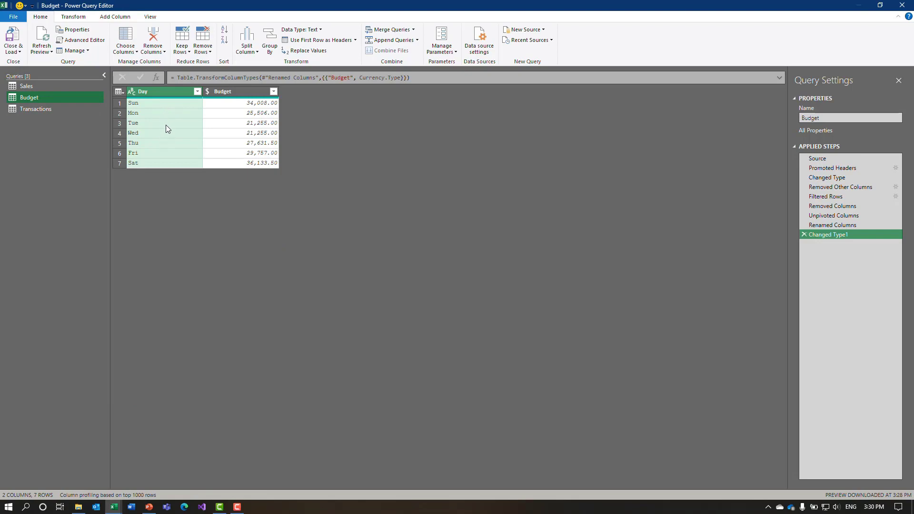
left_click(46, 110)
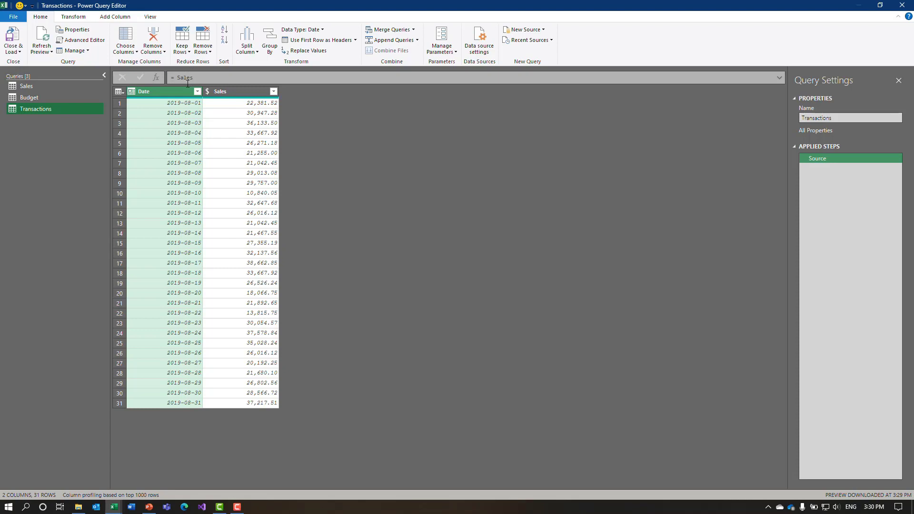
left_click(31, 86)
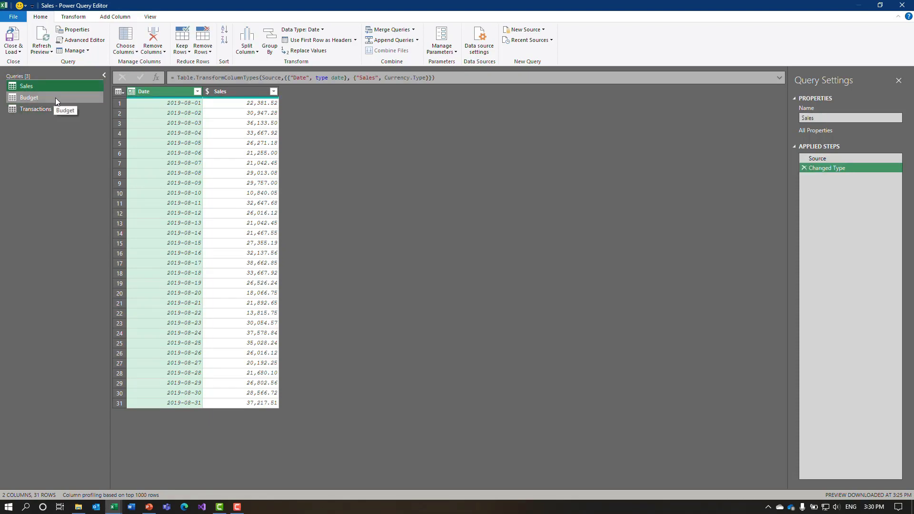
left_click(116, 18)
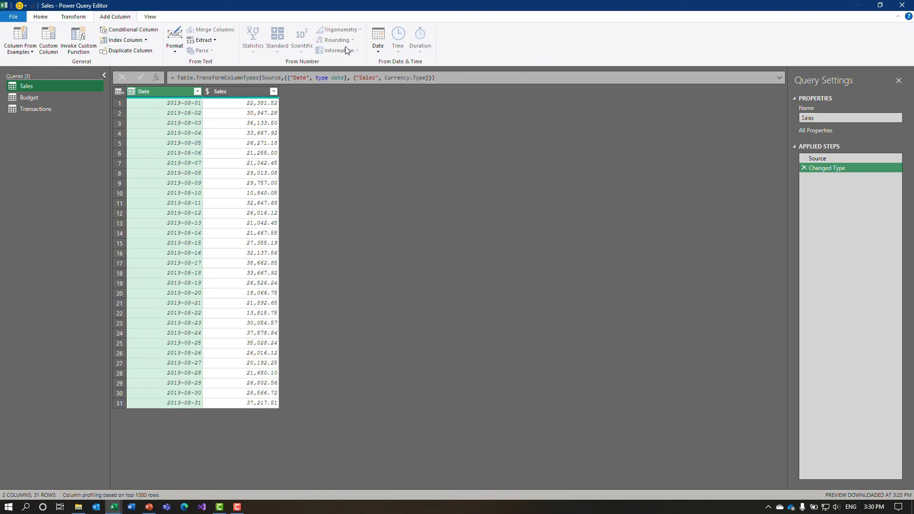
left_click(378, 48)
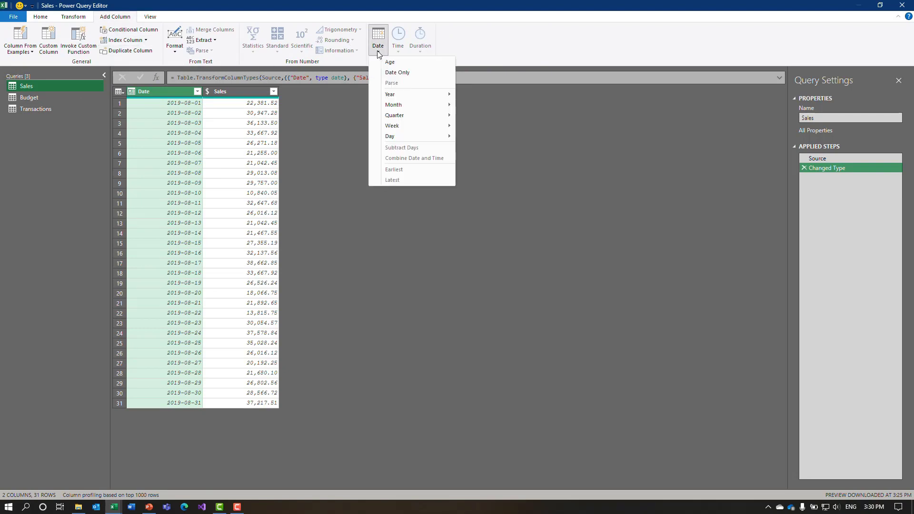
mouse_move(390, 138)
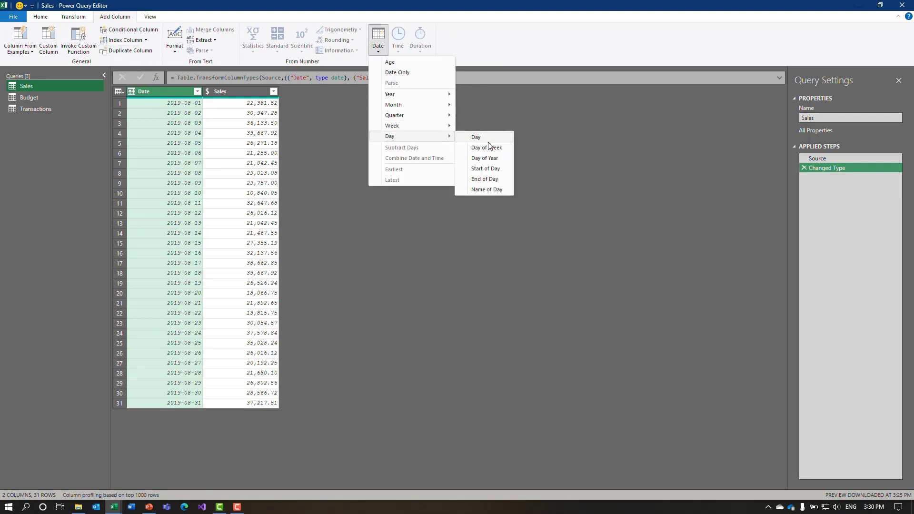
left_click(496, 190)
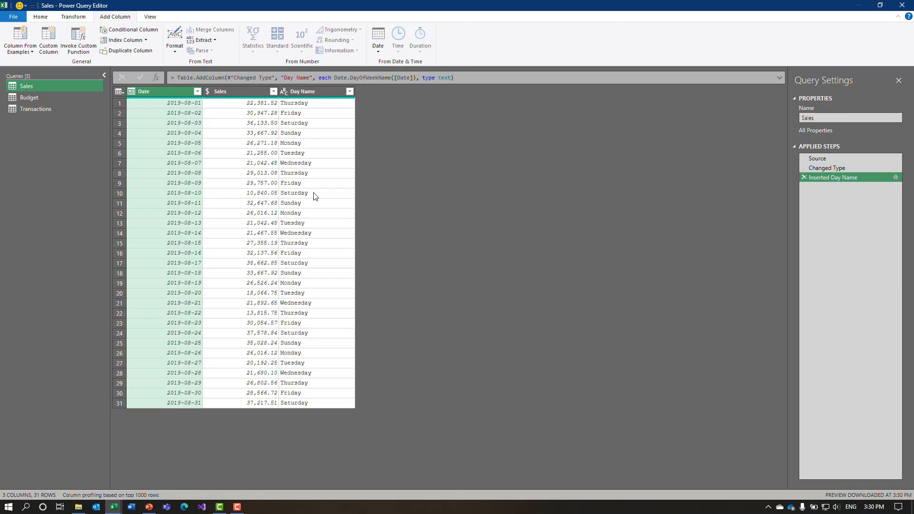
Shorten the Day Name values in the Sales query to their first 3 characters
left_click(308, 93)
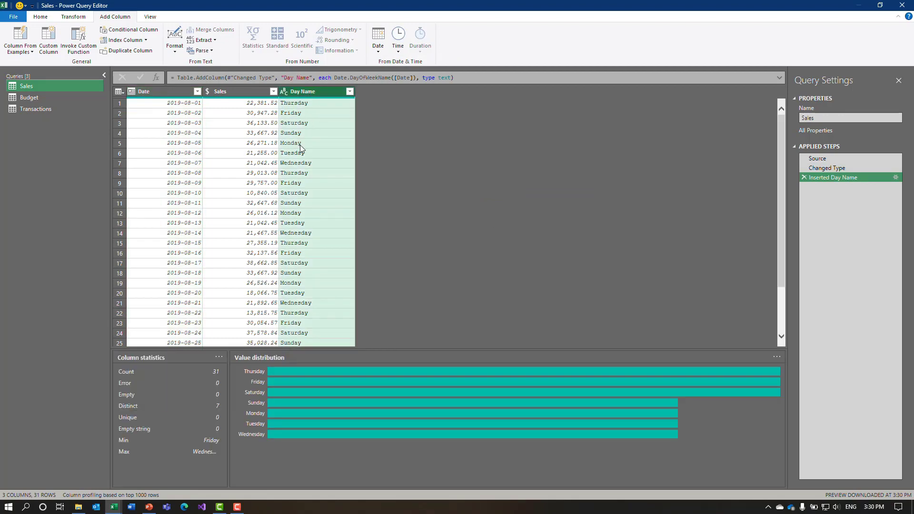
left_click(77, 20)
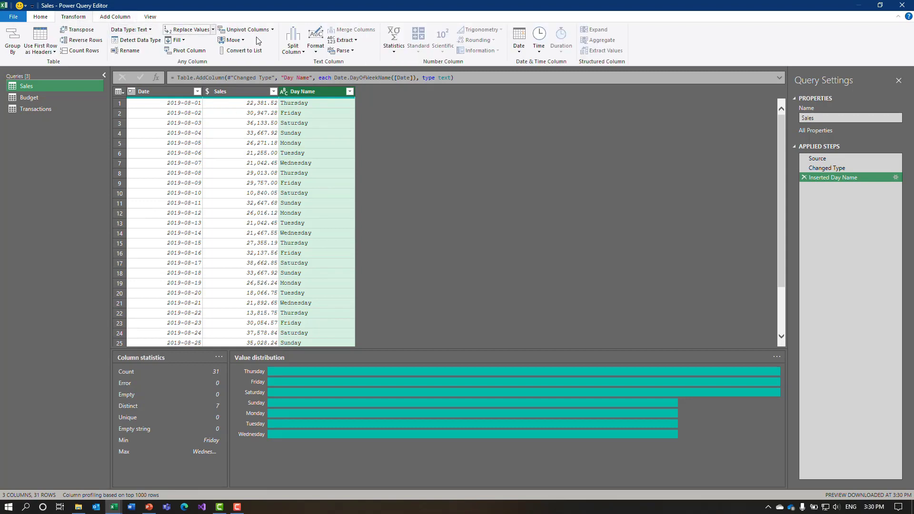
left_click(342, 41)
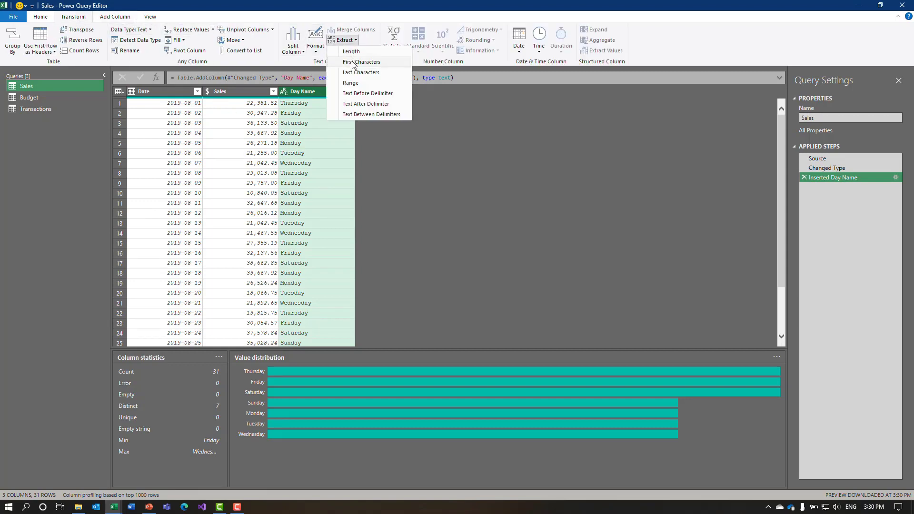
left_click(376, 62)
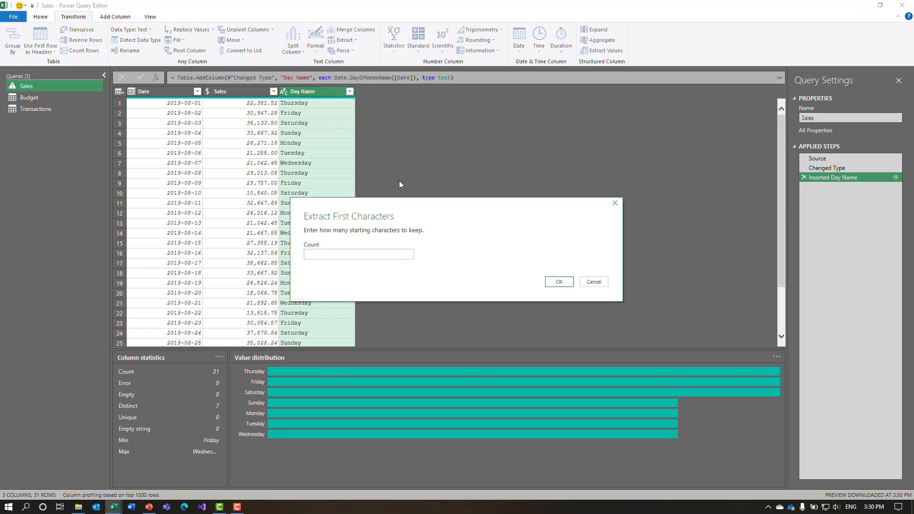
type("3")
left_click(559, 282)
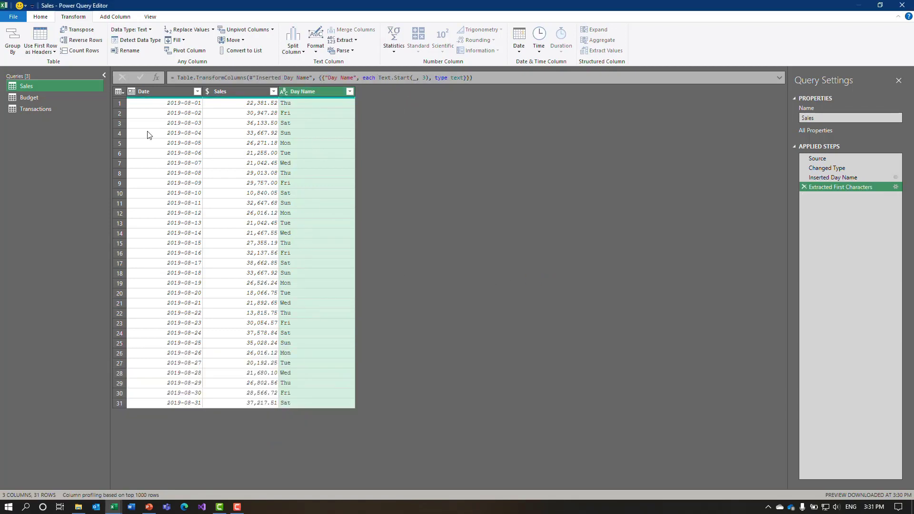
Merge the Budget query into Transactions with a Left Outer join, matching Day Name to Day
left_click(42, 110)
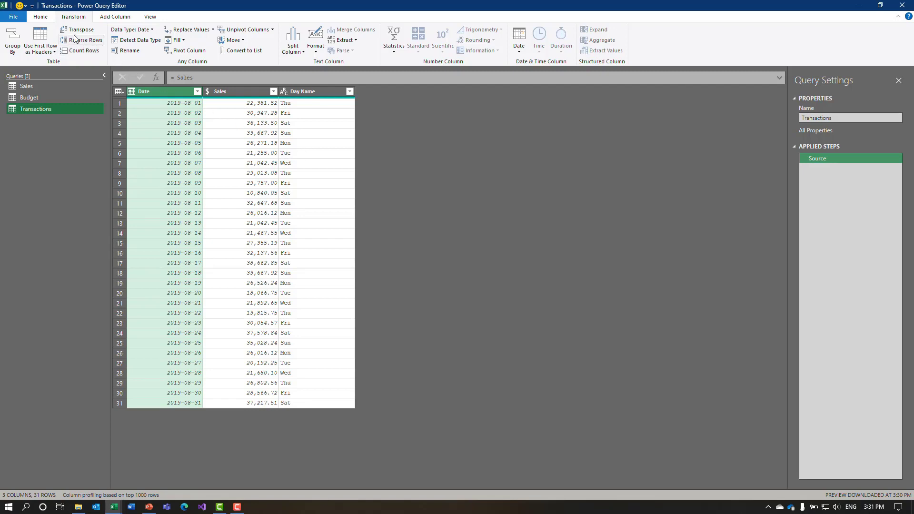
left_click(40, 18)
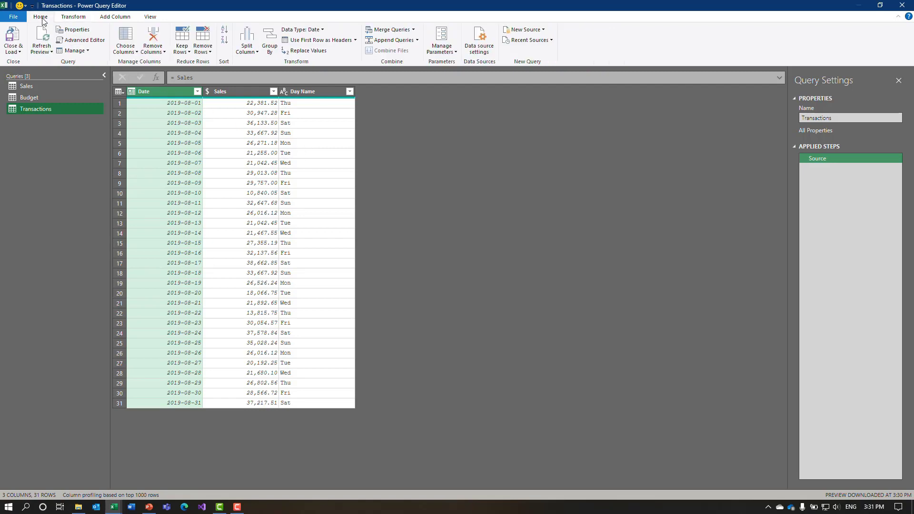
left_click(380, 32)
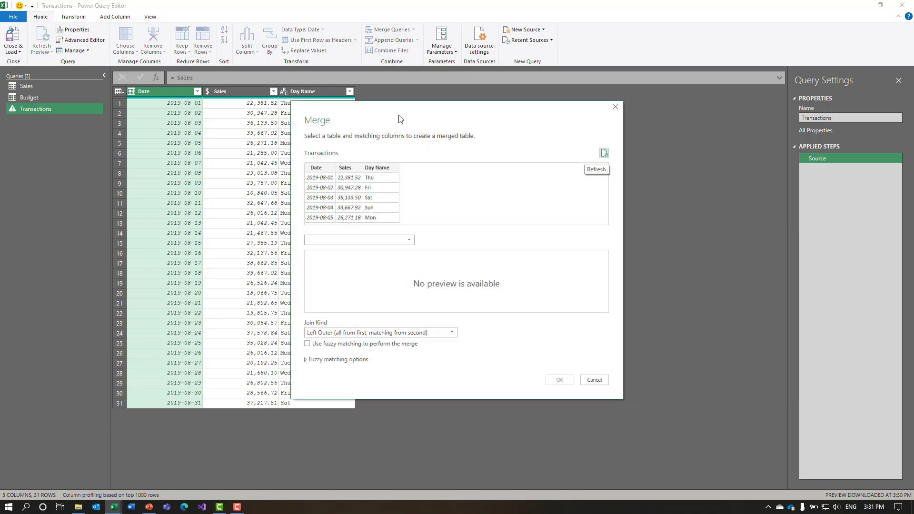
left_click(410, 240)
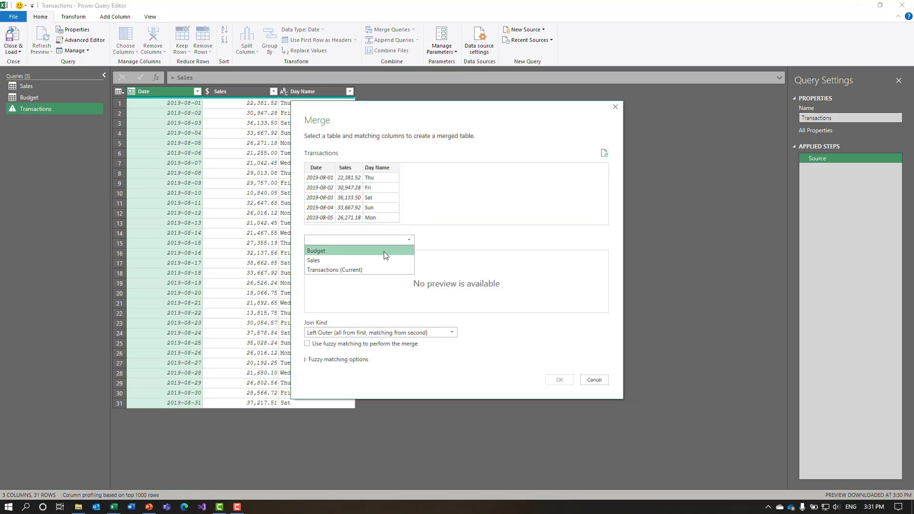
left_click(384, 251)
left_click(380, 168)
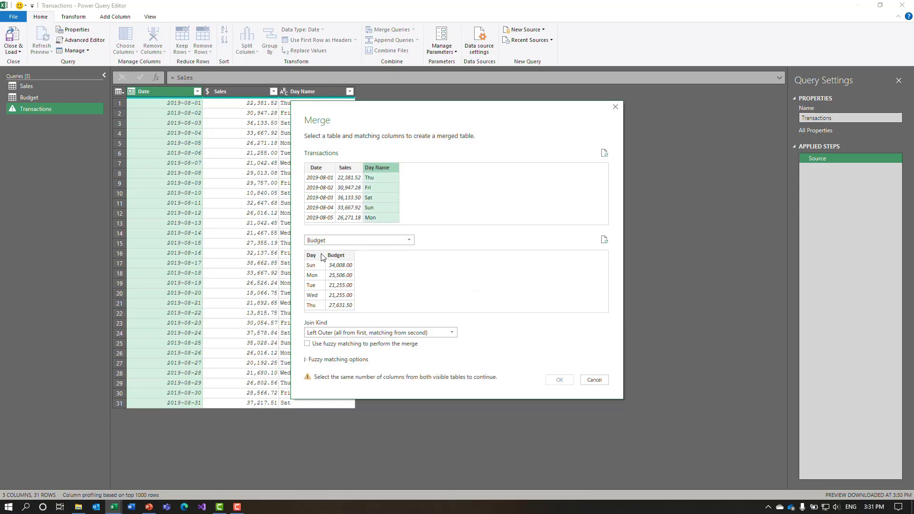
left_click(315, 257)
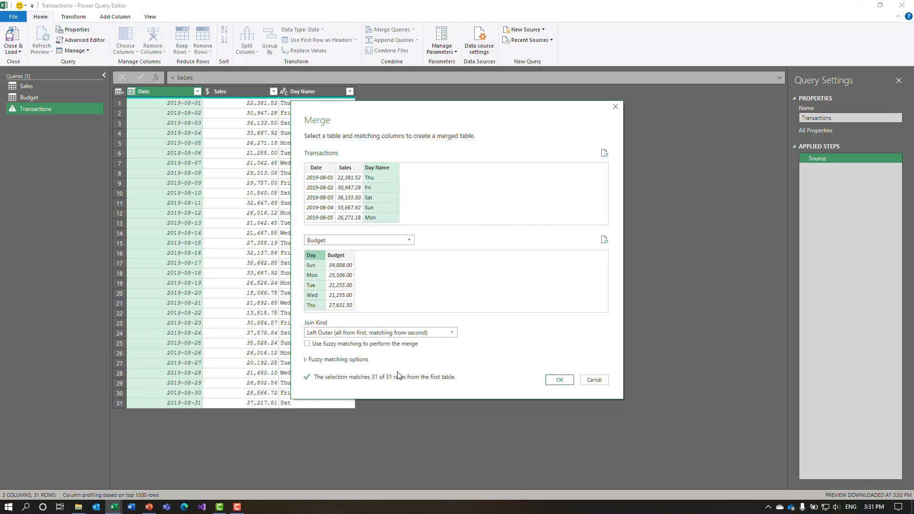
left_click(559, 380)
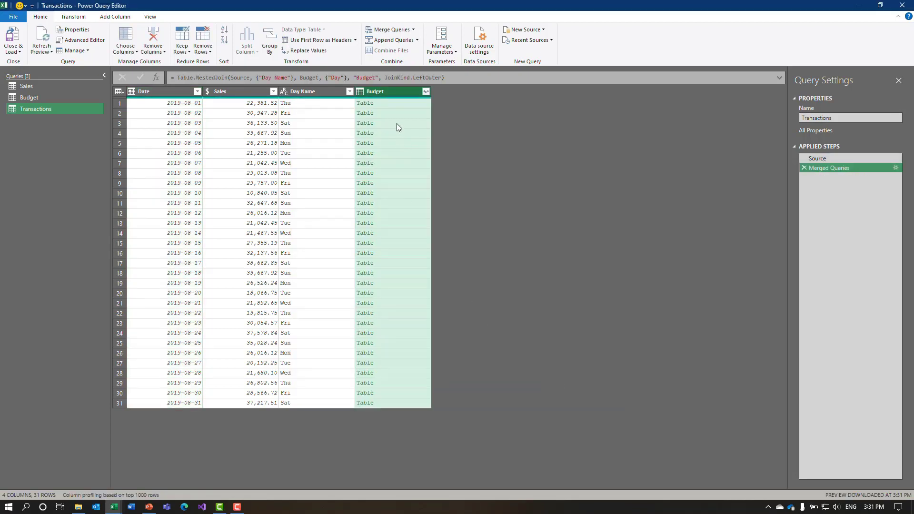
Expand only the Budget field from the merged Budget tables, without the original column name as prefix
left_click(425, 92)
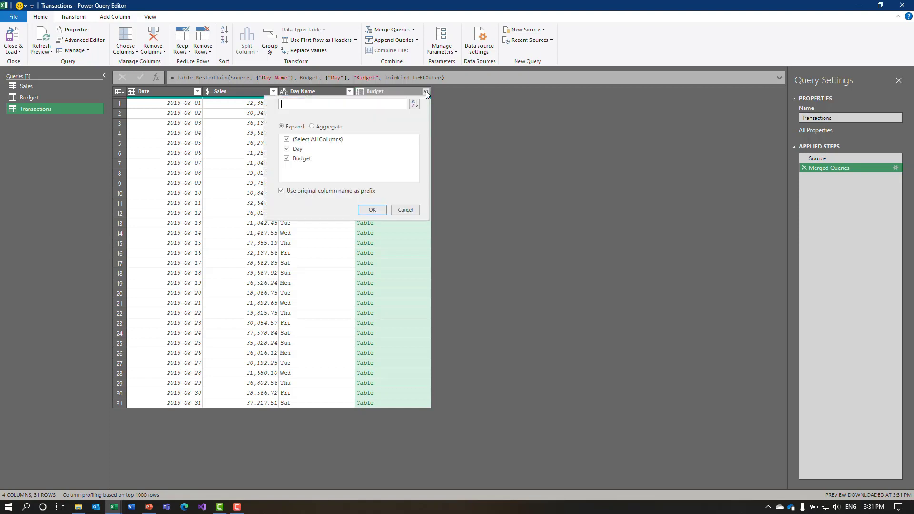
left_click(286, 149)
left_click(281, 190)
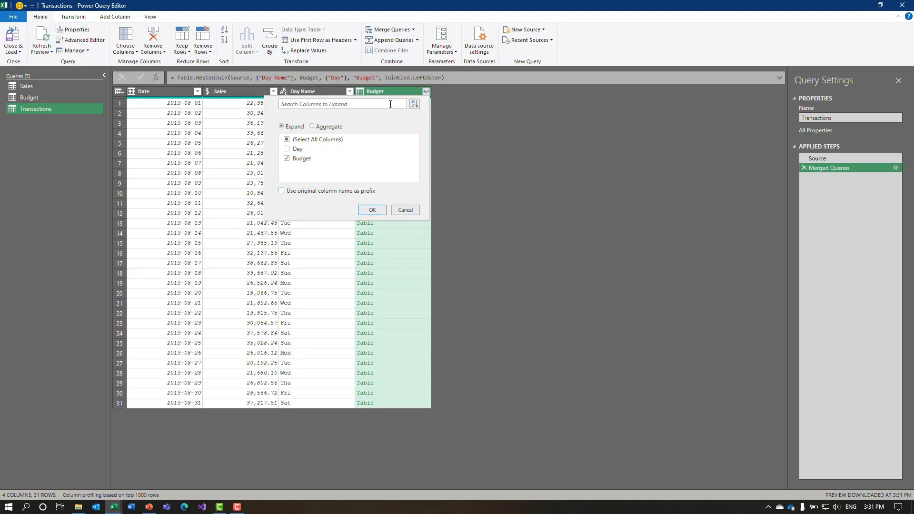
left_click(372, 211)
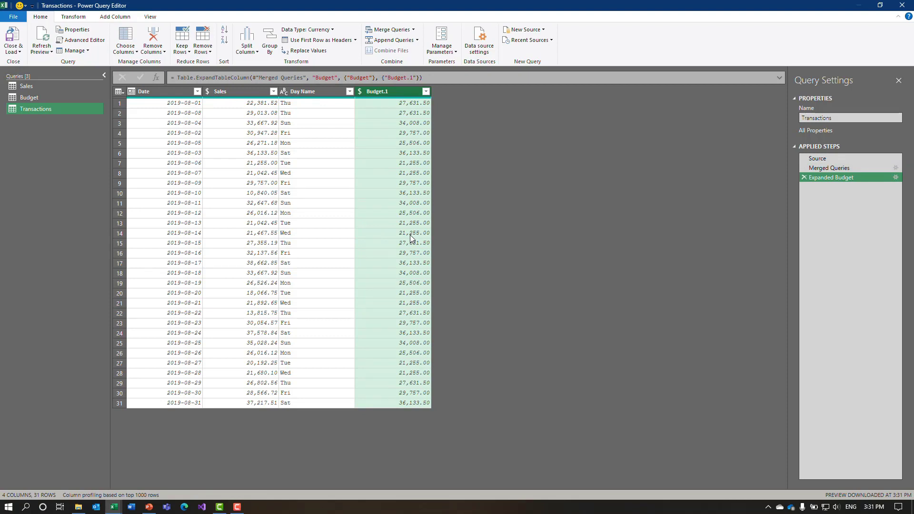
Edit the expand step's formula so the Budget.1 column is named Budget
left_click(406, 77)
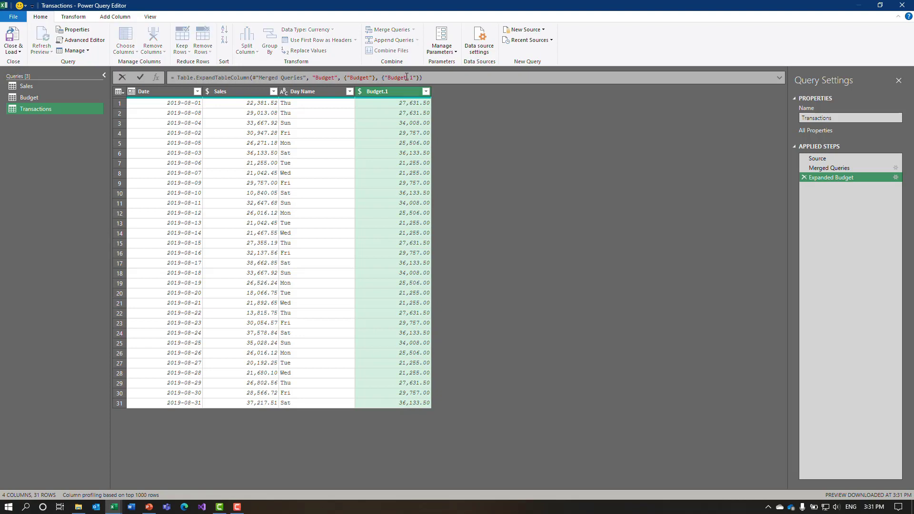
key("Delete")
key("Delete")
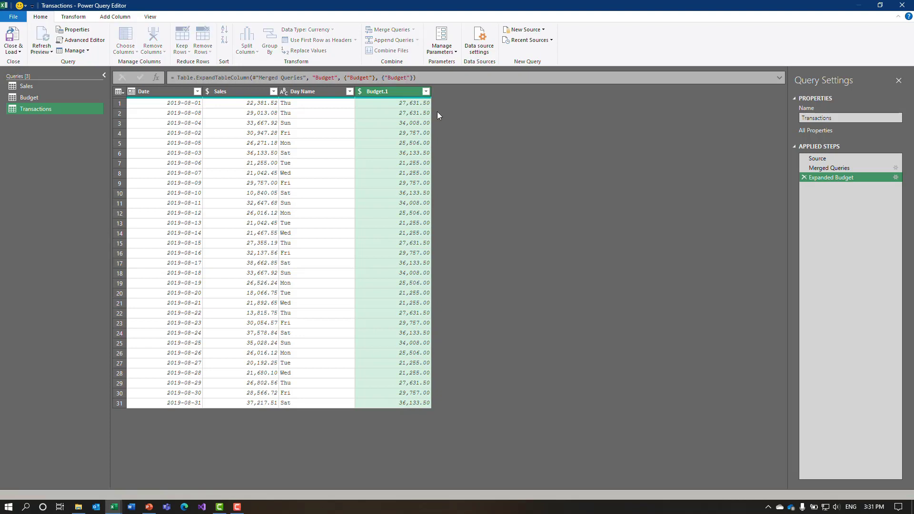
key("Return")
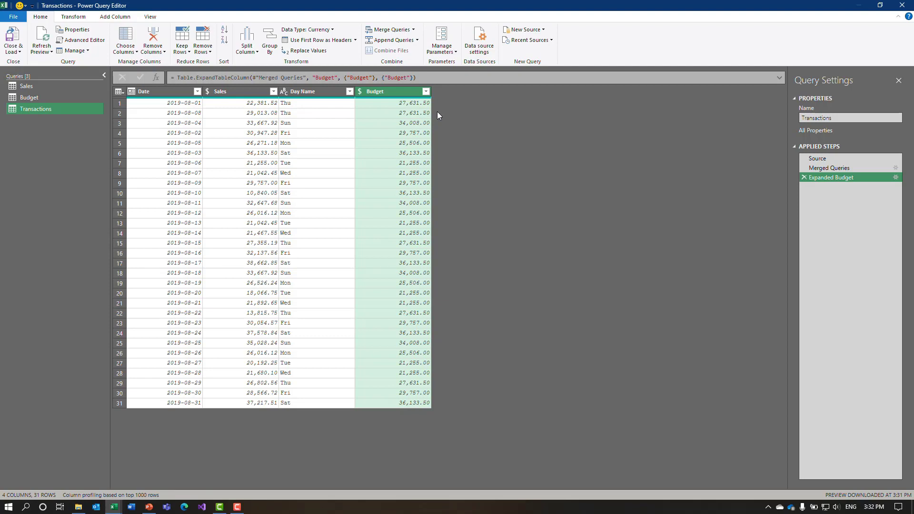
Remove the Day Name column from Transactions and detect the data types of the Date, Sales and Budget columns
left_click(314, 92)
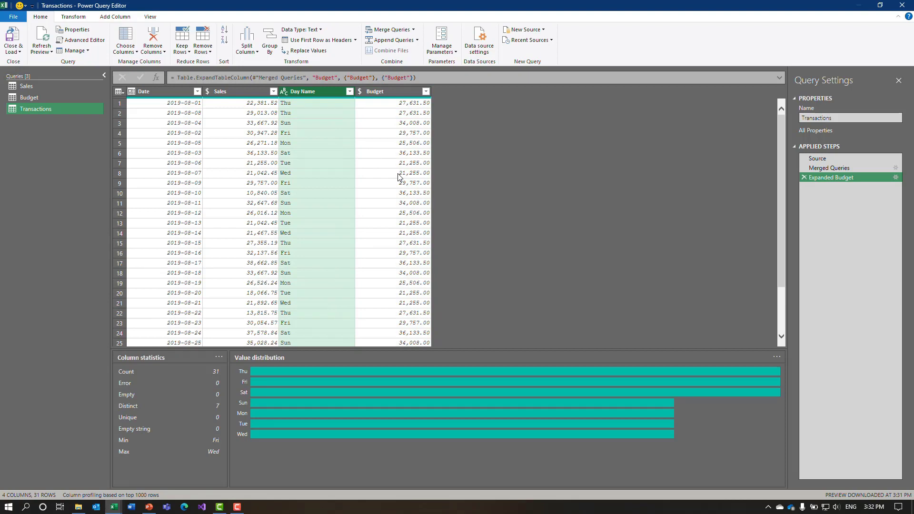
key("Delete")
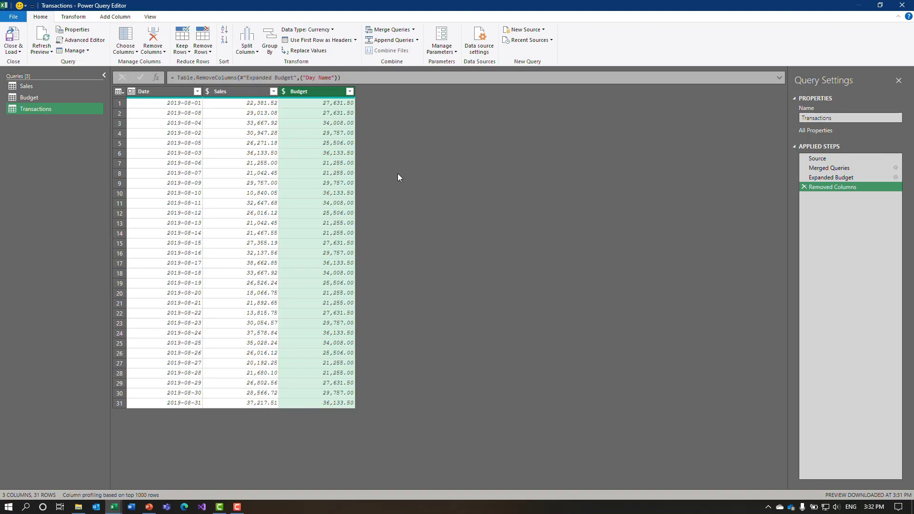
left_click(170, 88, "shift")
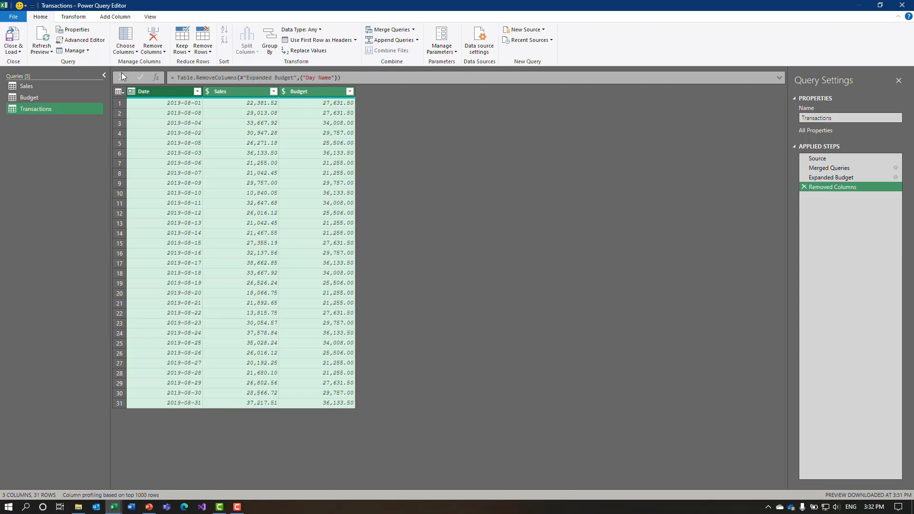
left_click(85, 18)
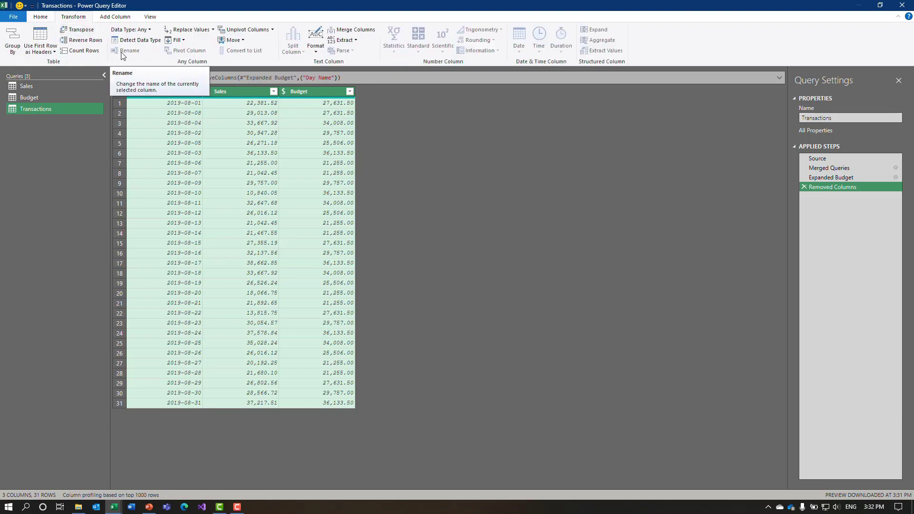
left_click(136, 40)
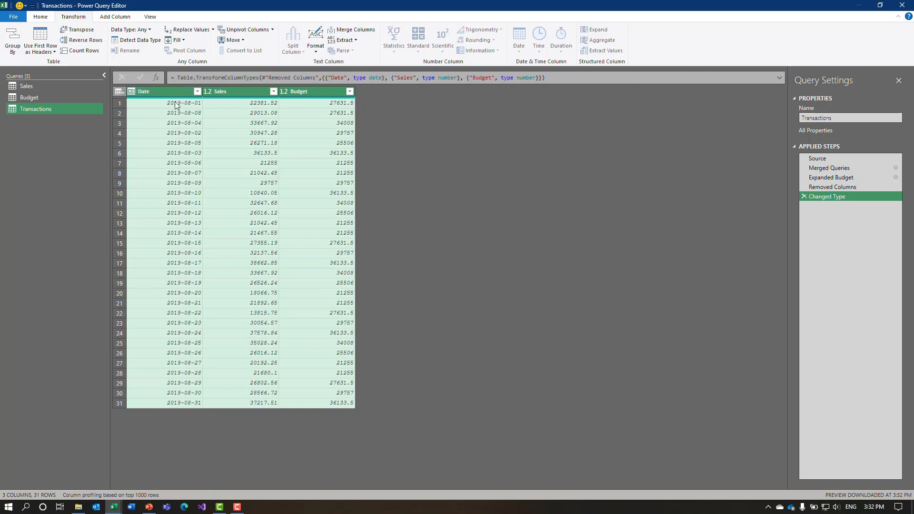
Set the Sales and Budget columns to the Currency type, replacing the current conversion each time
left_click(249, 91)
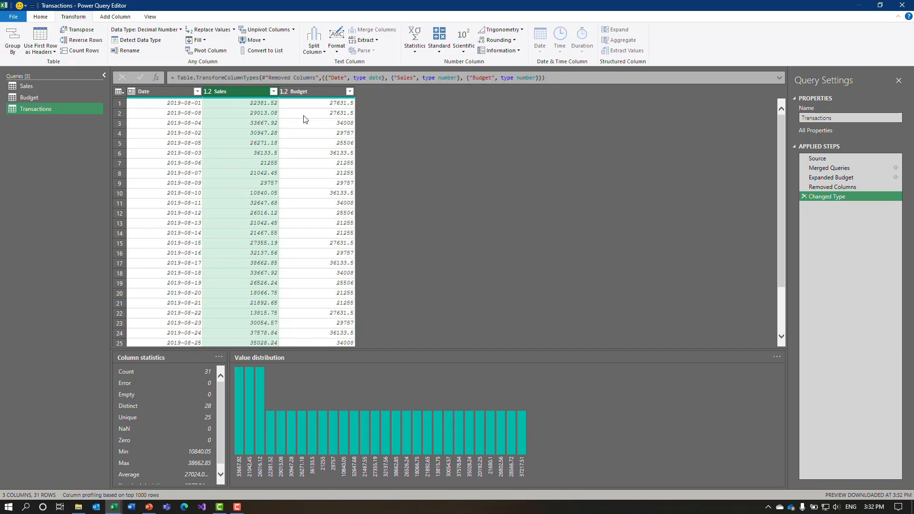
left_click(208, 91)
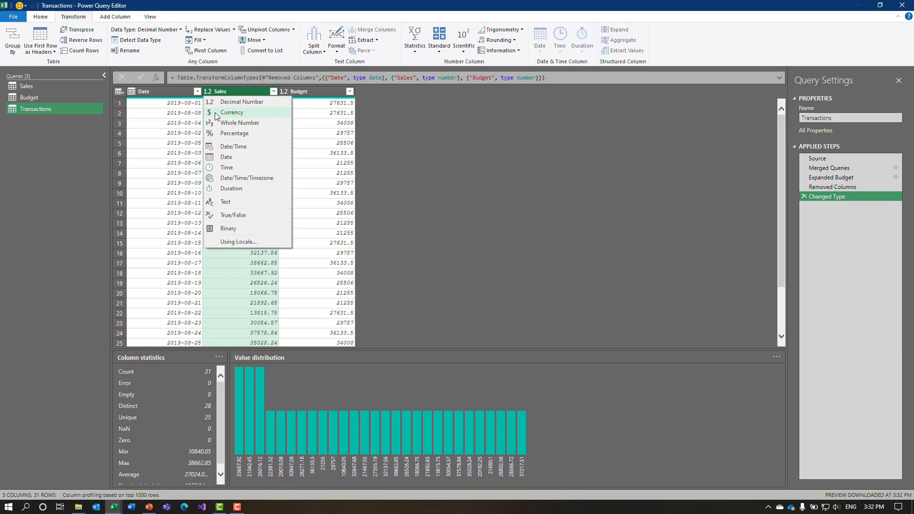
left_click(215, 114)
left_click(432, 279)
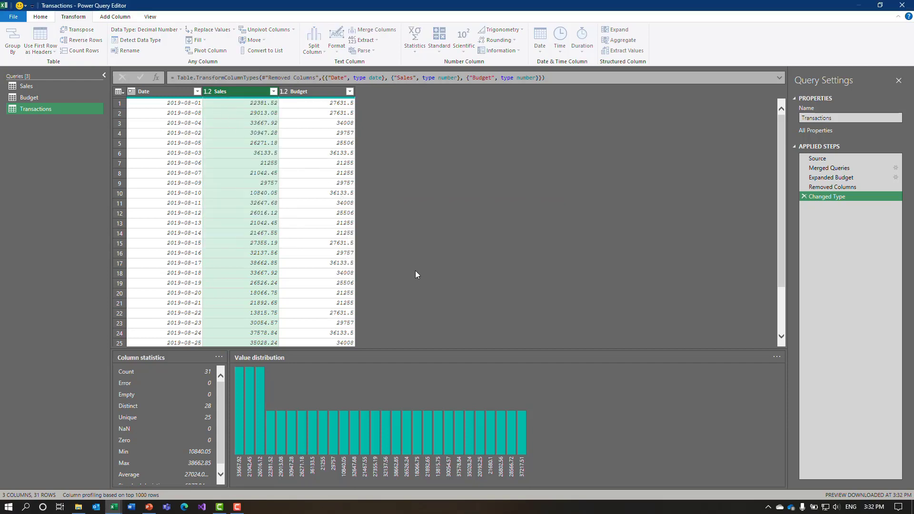
left_click(283, 91)
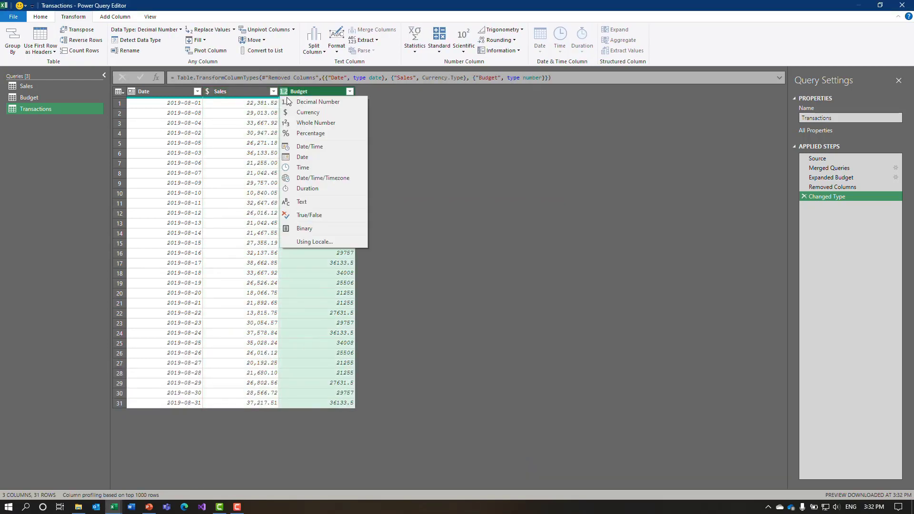
left_click(294, 113)
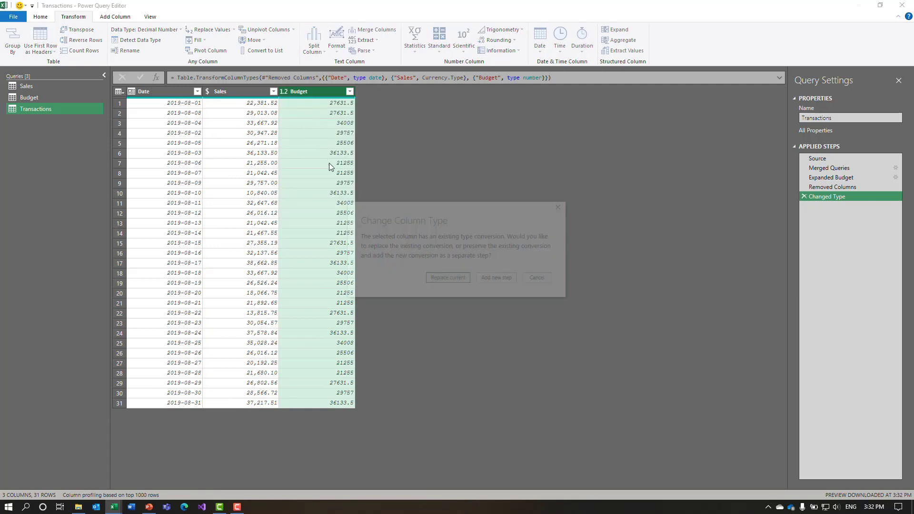
left_click(437, 277)
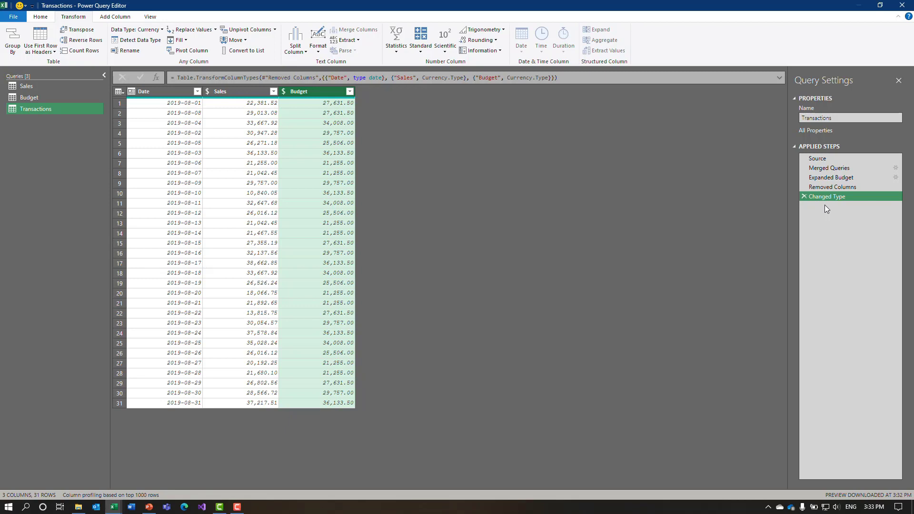
Review the Merged Queries and Source steps of Transactions, then return to its Changed Type step
left_click(821, 169)
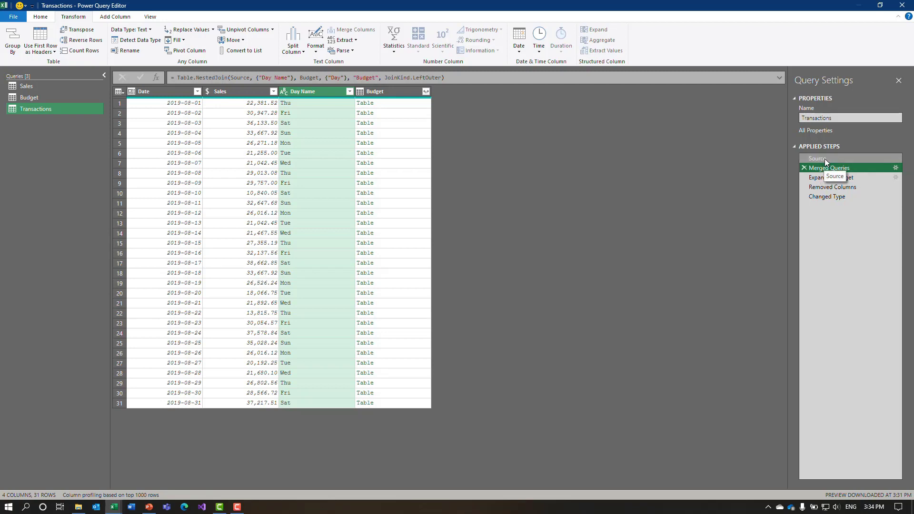
left_click(824, 158)
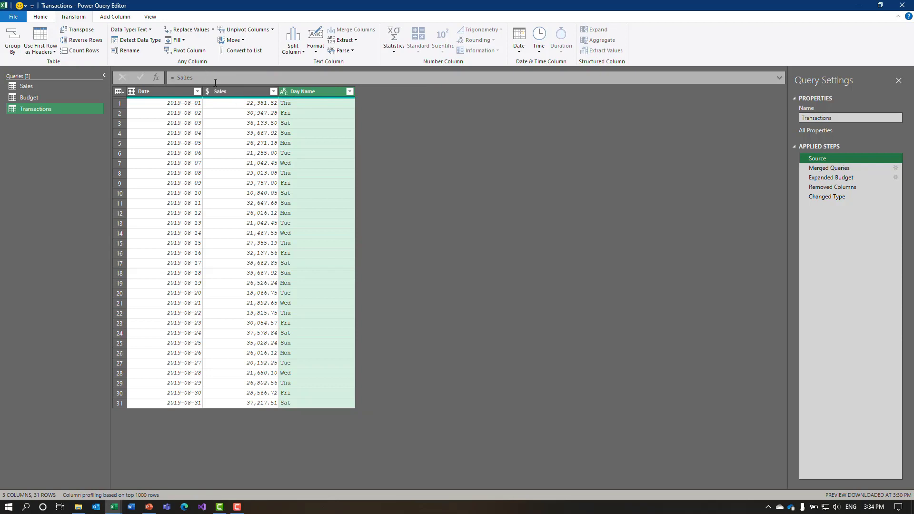
left_click(827, 169)
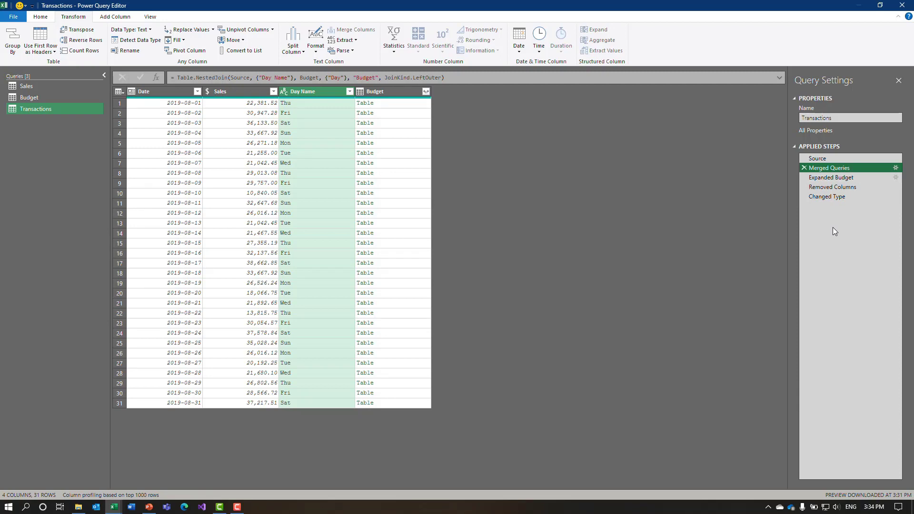
left_click(837, 197)
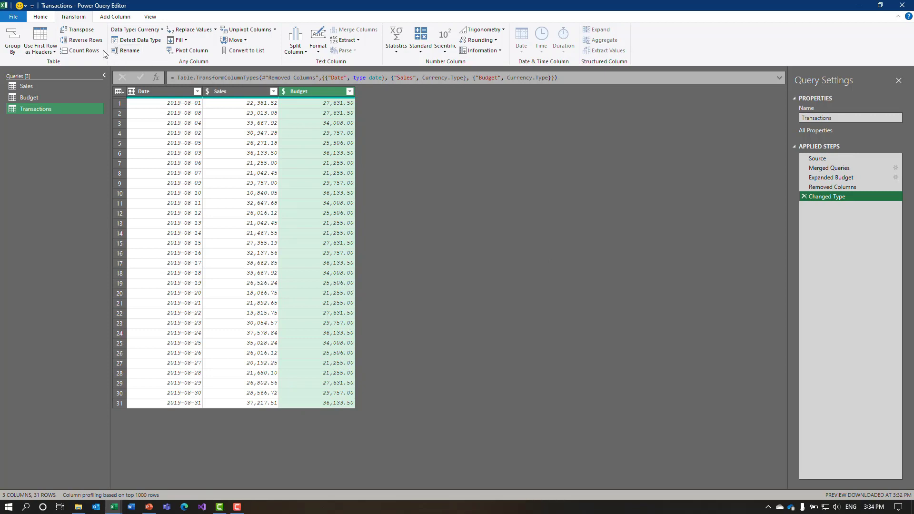
Close the query editor and load Transactions as a connection only, added to the Data Model
left_click(46, 19)
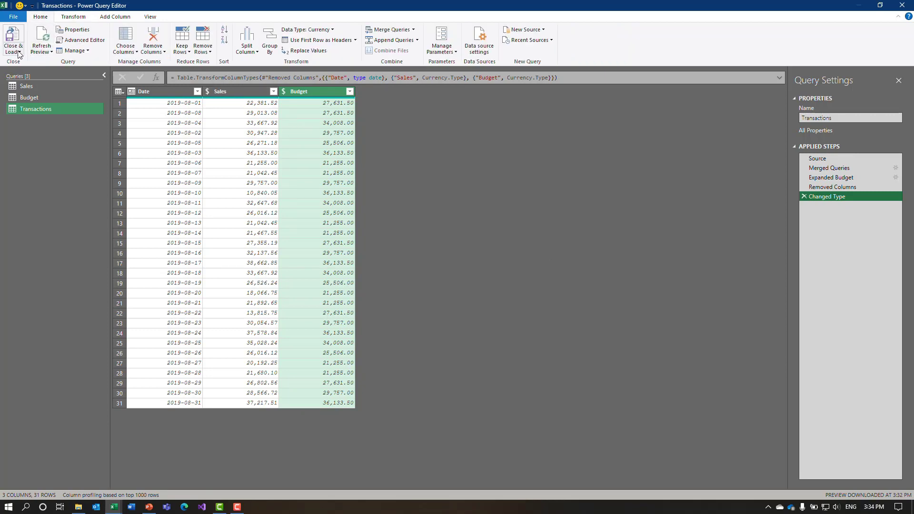
left_click(17, 51)
left_click(35, 73)
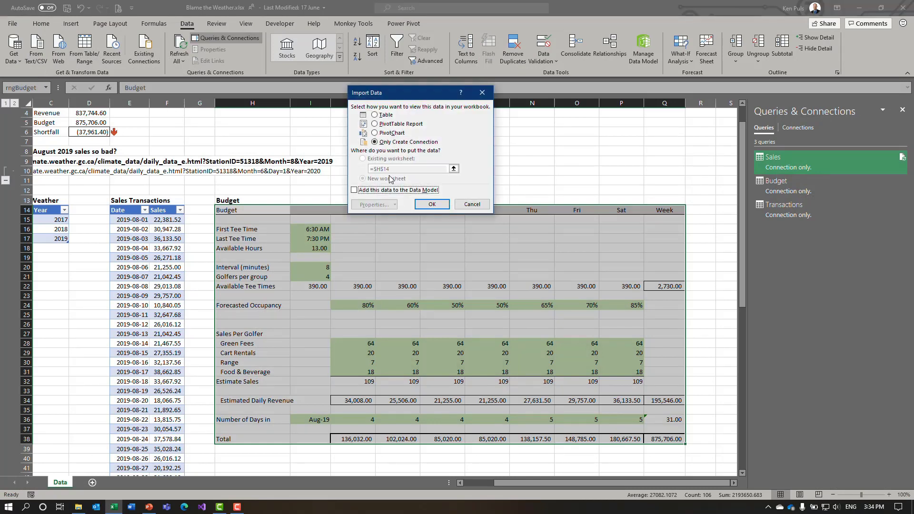
left_click(354, 190)
left_click(436, 210)
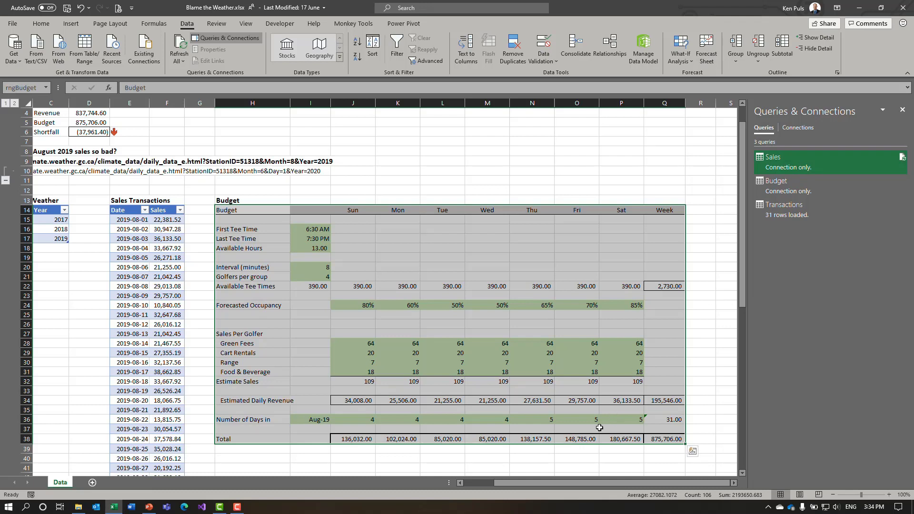
Copy the August 2019 climate data URL from cell B9, leaving the cell's content intact
left_click_drag(553, 483, 520, 483)
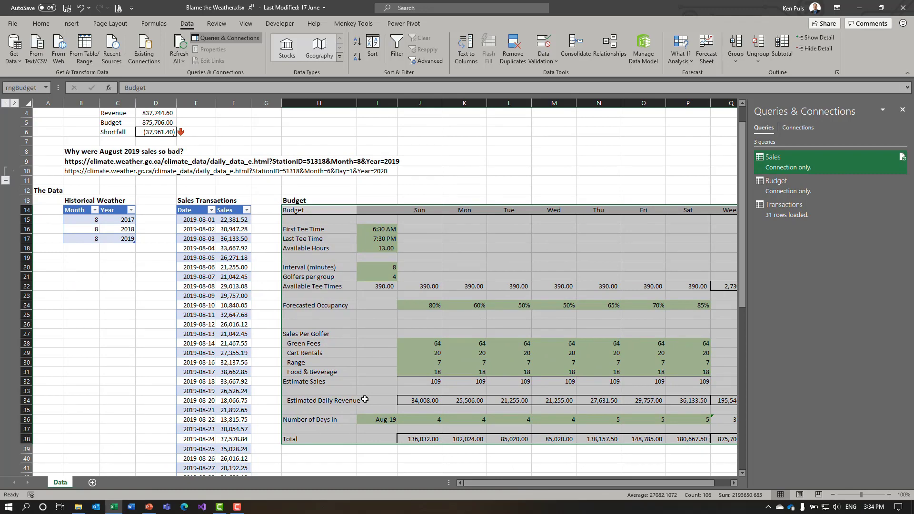
left_click(81, 162)
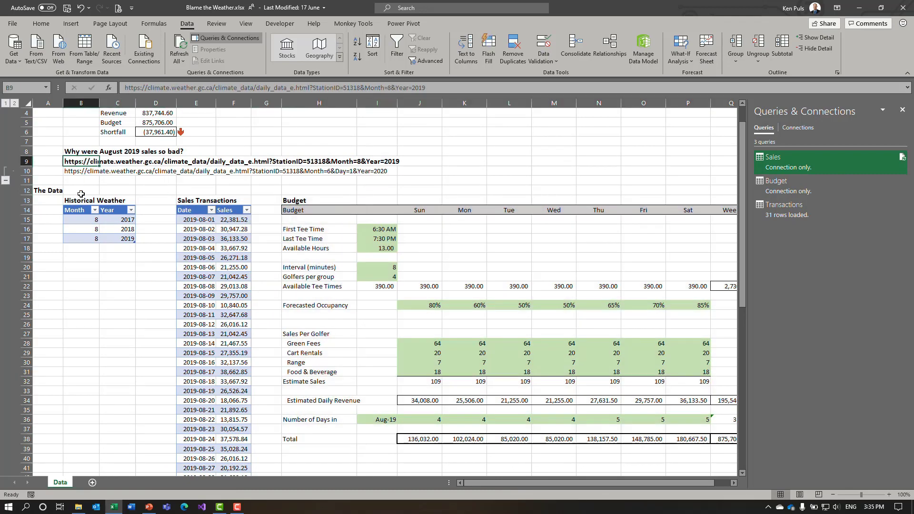
left_click_drag(440, 88, 125, 89)
key("ctrl+c")
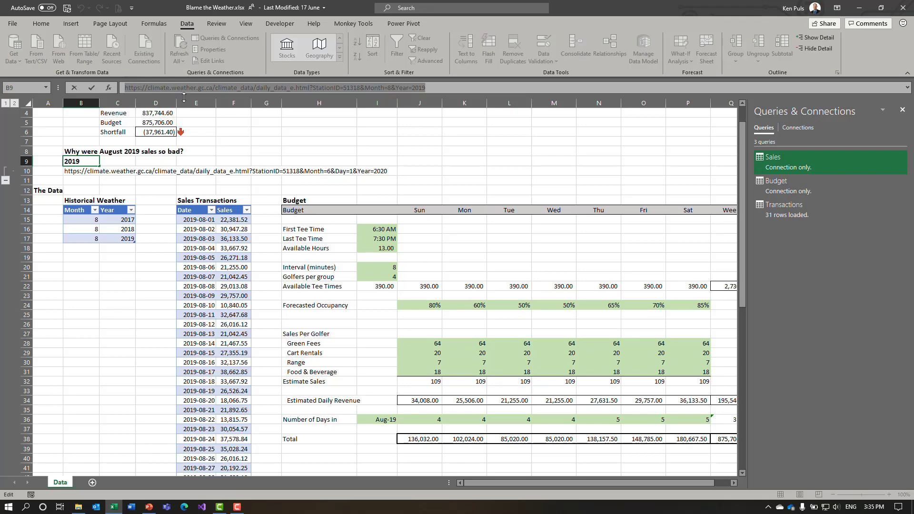
key("Escape")
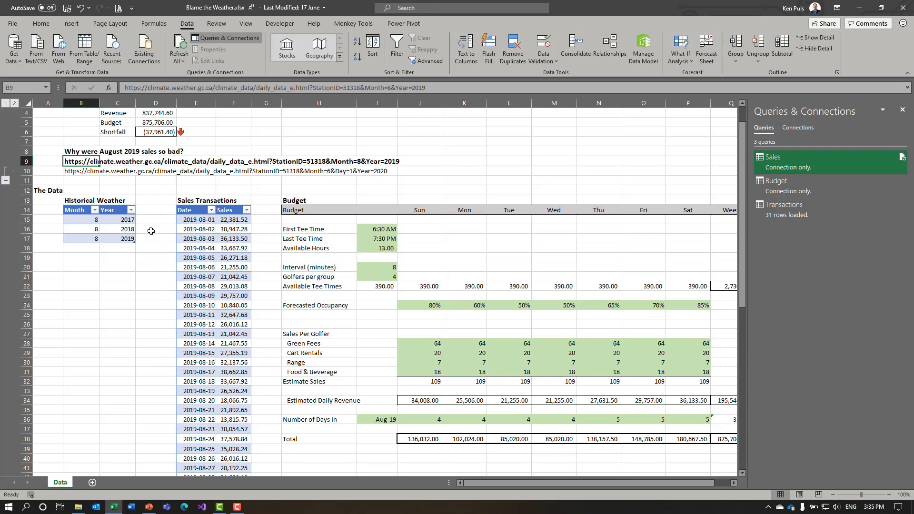
Start a new web query with the copied climate URL and use the advanced mode with separate URL parts
left_click(76, 220)
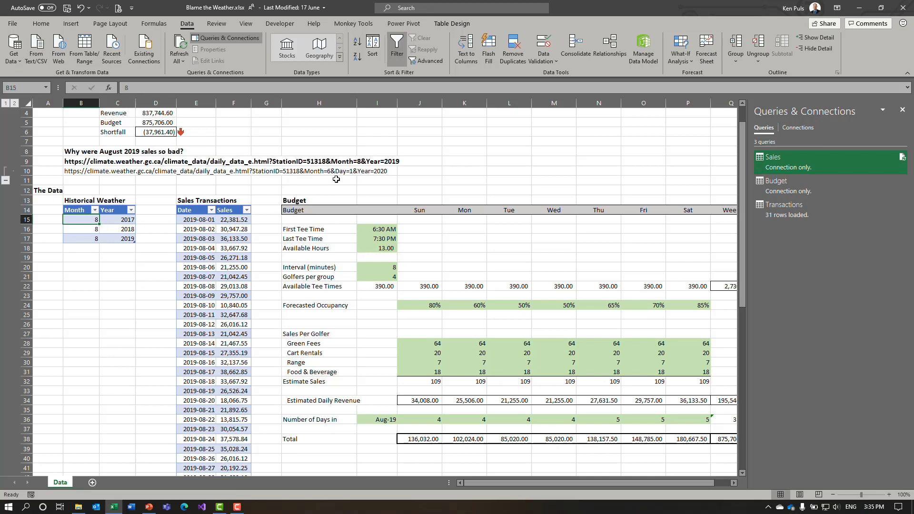
left_click(65, 52)
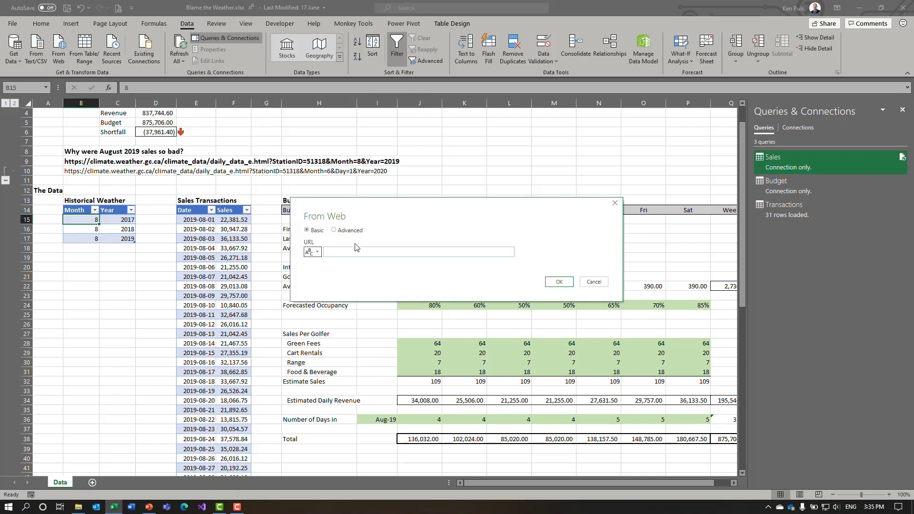
key("ctrl+v")
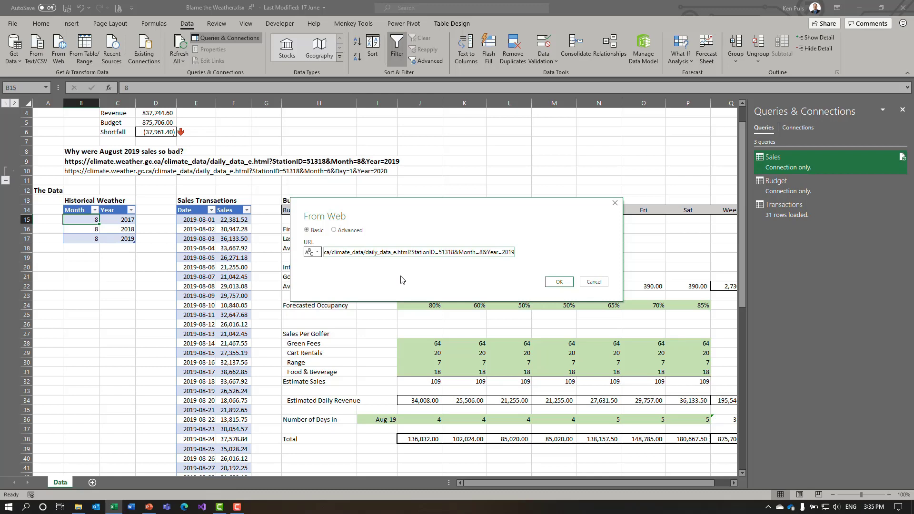
left_click(340, 231)
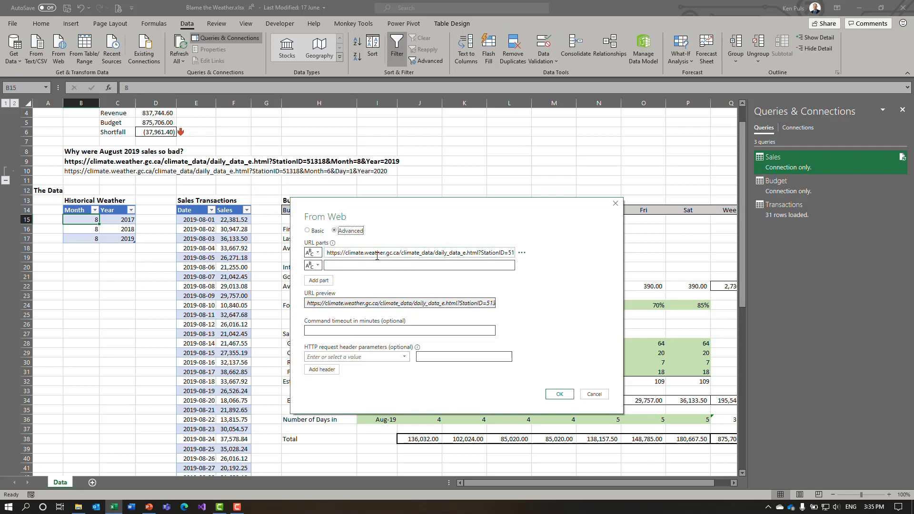
Move "8&Year=2019" from the end of the first URL part into the second part
left_click_drag(383, 254, 517, 256)
left_click(487, 257)
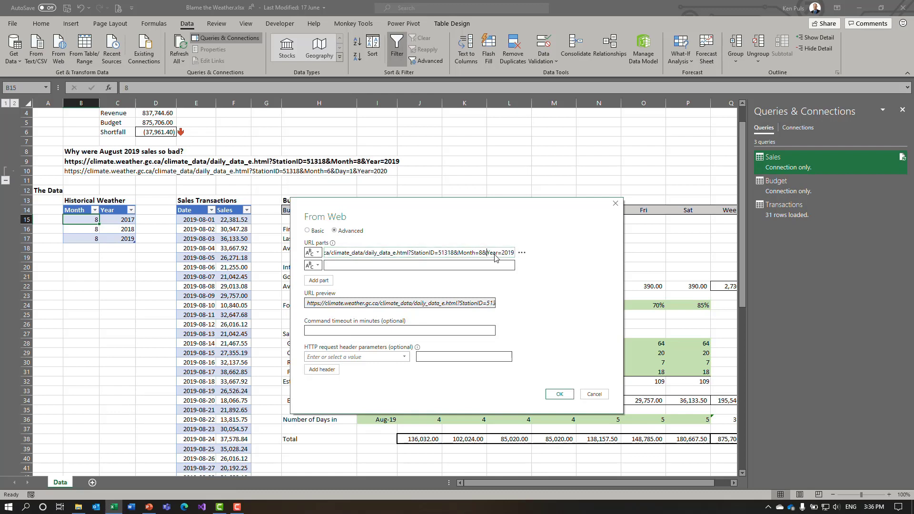
left_click(481, 253)
left_click(479, 253)
left_click_drag(479, 254, 515, 254)
key("ctrl+x")
left_click(337, 267)
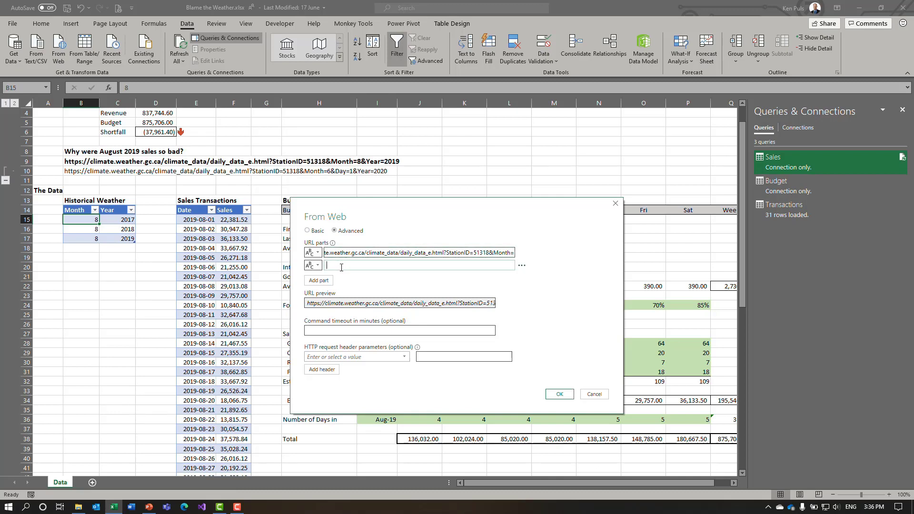
key("ctrl+v")
Add two more URL parts and move "&Year=2019" from the second part into the third
left_click(323, 281)
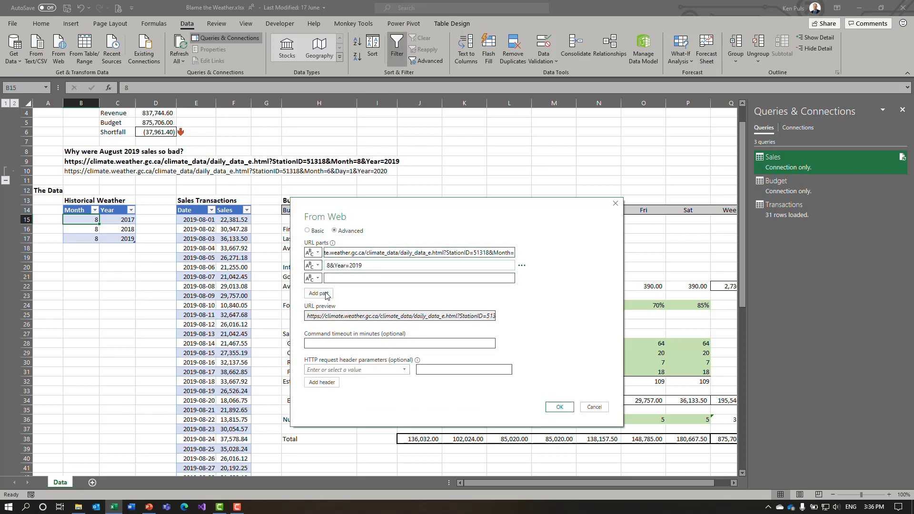
left_click(319, 293)
left_click_drag(331, 265, 364, 265)
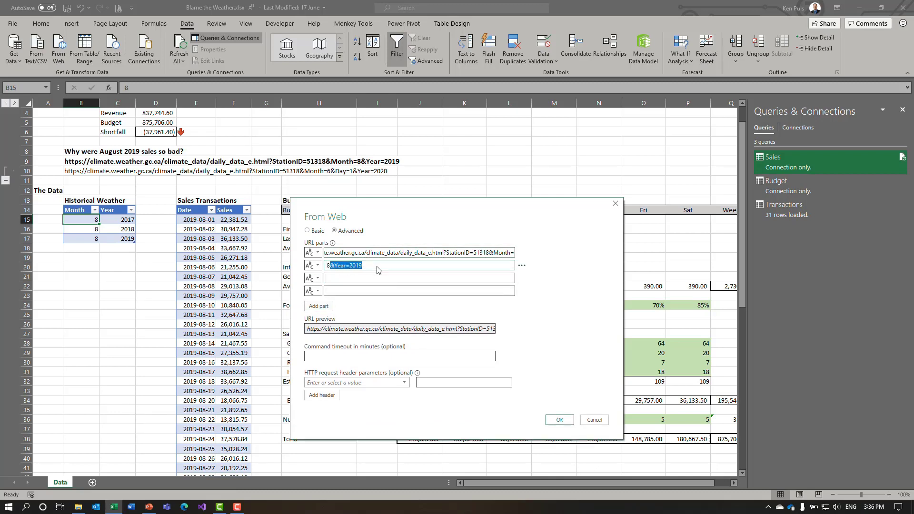
key("ctrl+x")
left_click(353, 278)
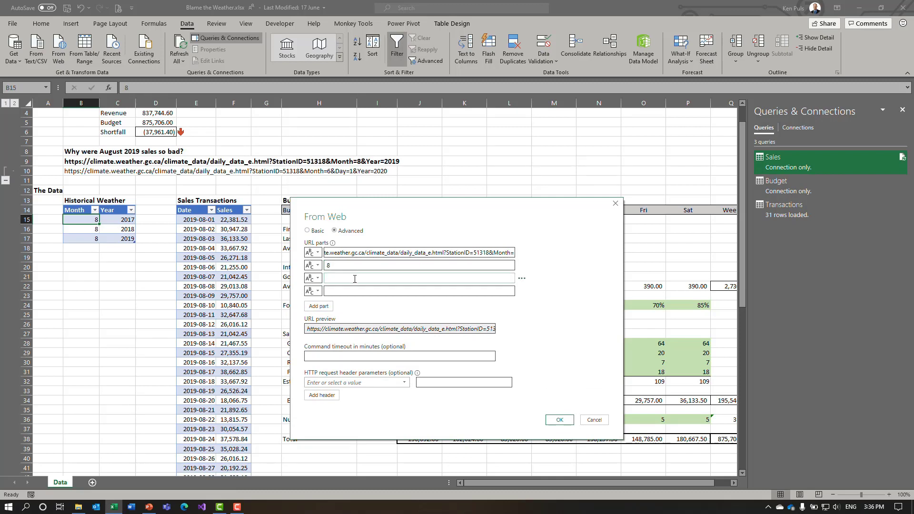
key("ctrl+v")
Move "2019" from the third URL part into the fourth and check the end of the URL preview
left_click_drag(346, 278, 360, 279)
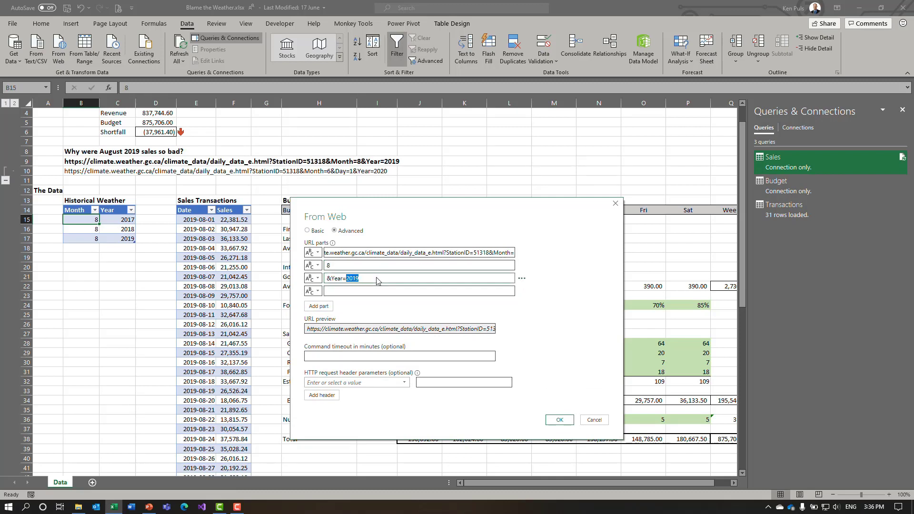
key("ctrl+x")
left_click(342, 290)
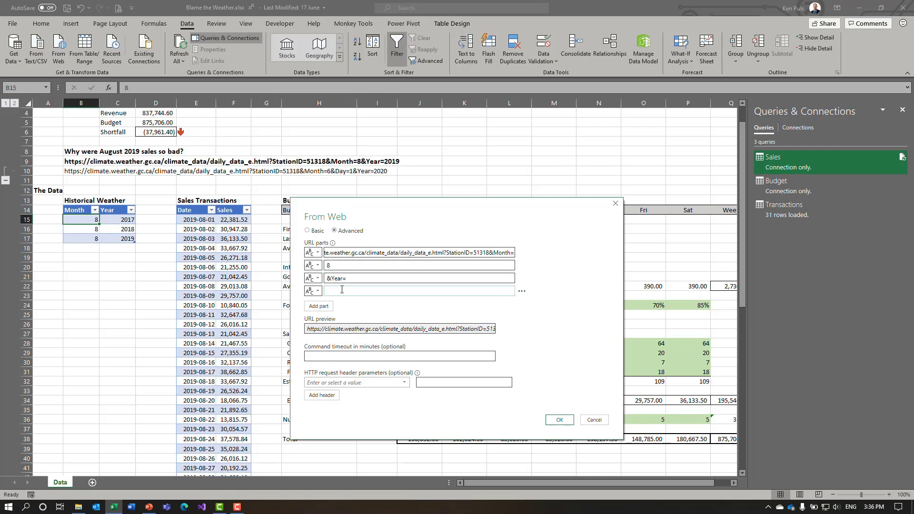
key("ctrl+v")
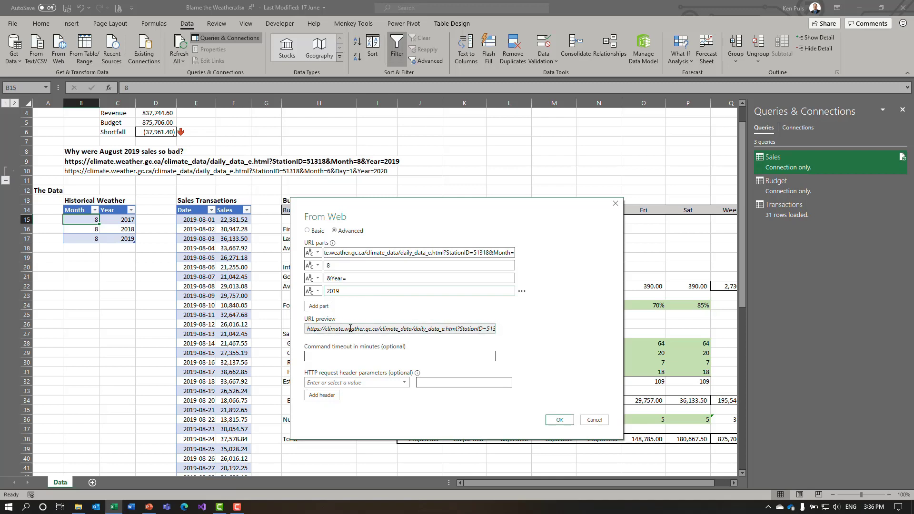
left_click_drag(460, 329, 516, 333)
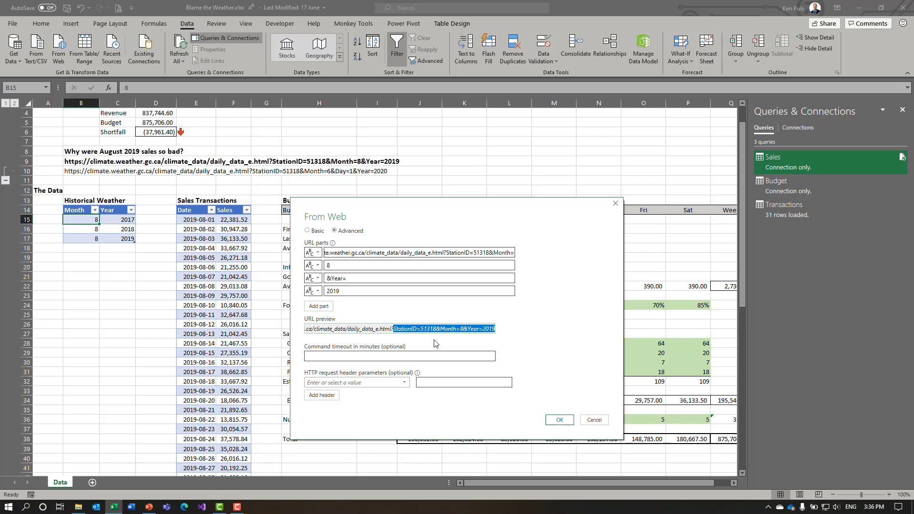
Create a required Text parameter named Month with current value 8 from the second URL part
double_click(334, 266)
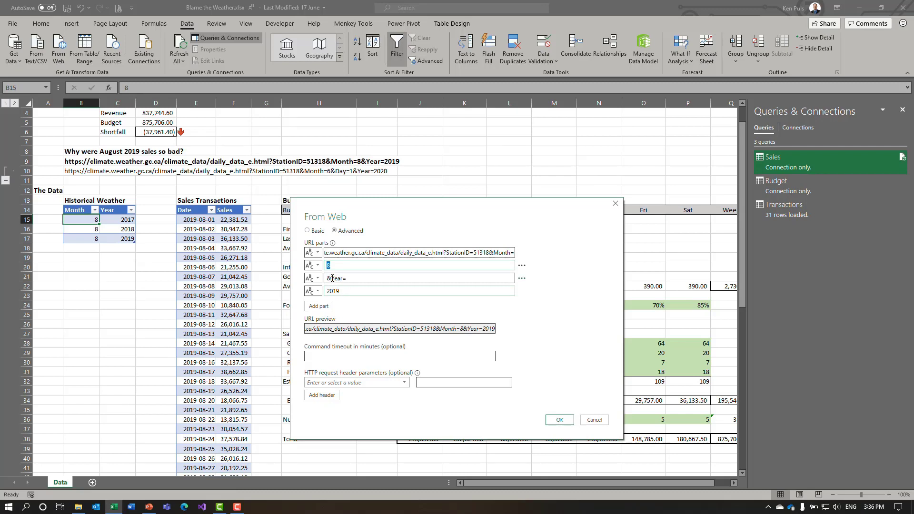
left_click(316, 266)
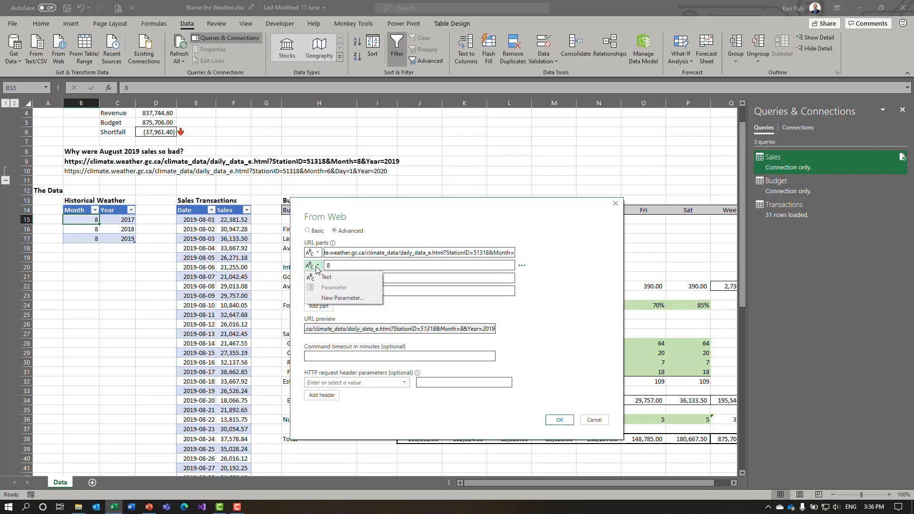
left_click(333, 299)
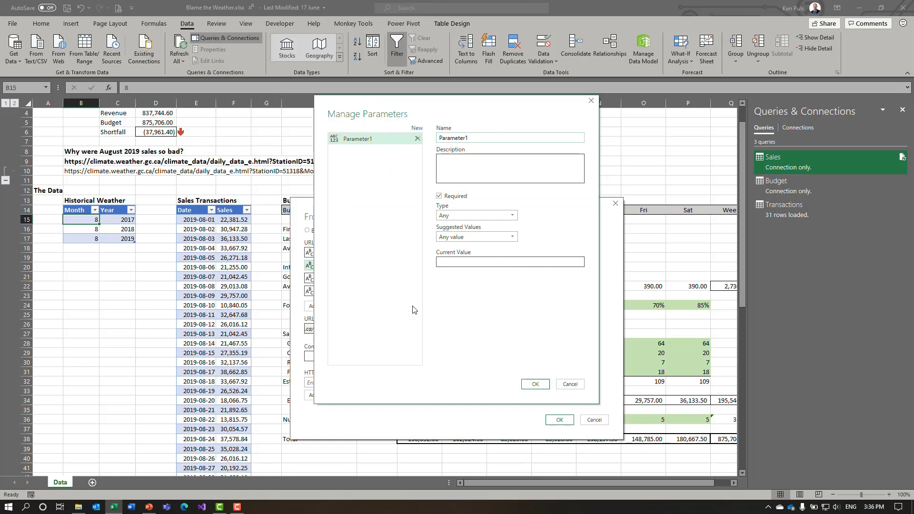
double_click(467, 139)
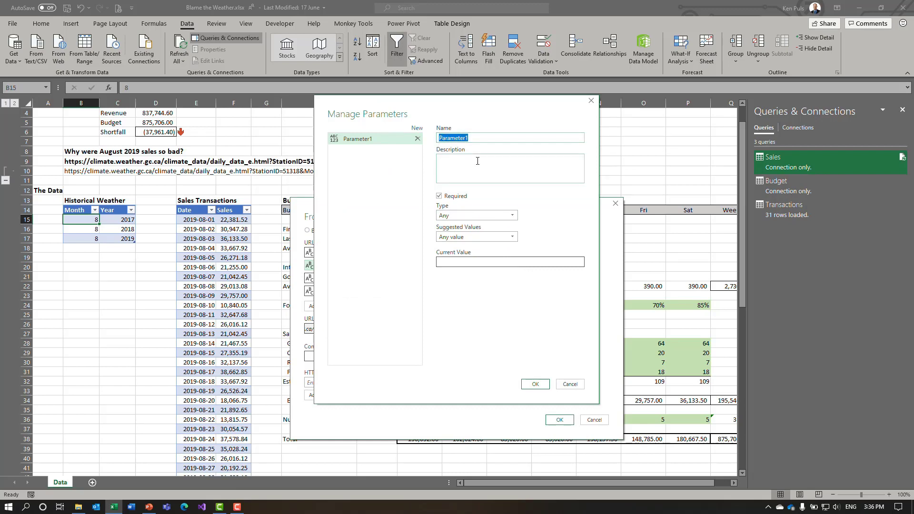
type("Month")
left_click(508, 218)
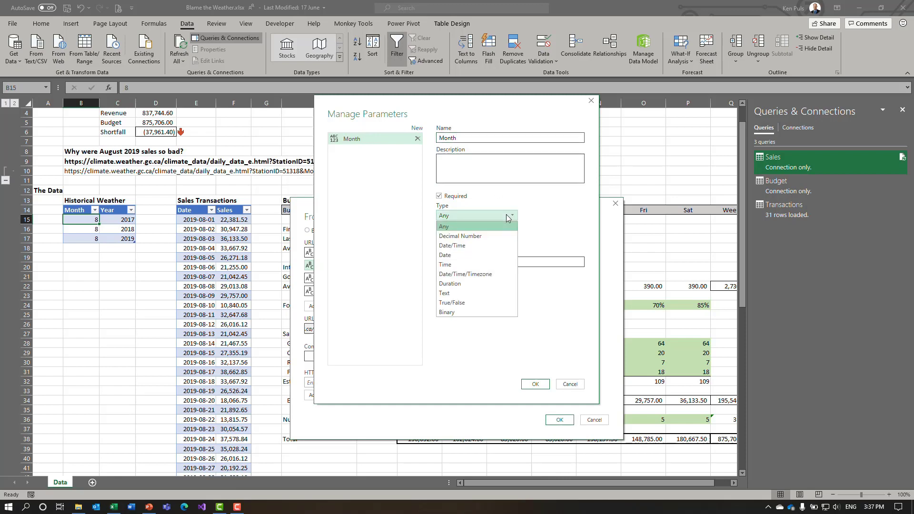
left_click(478, 293)
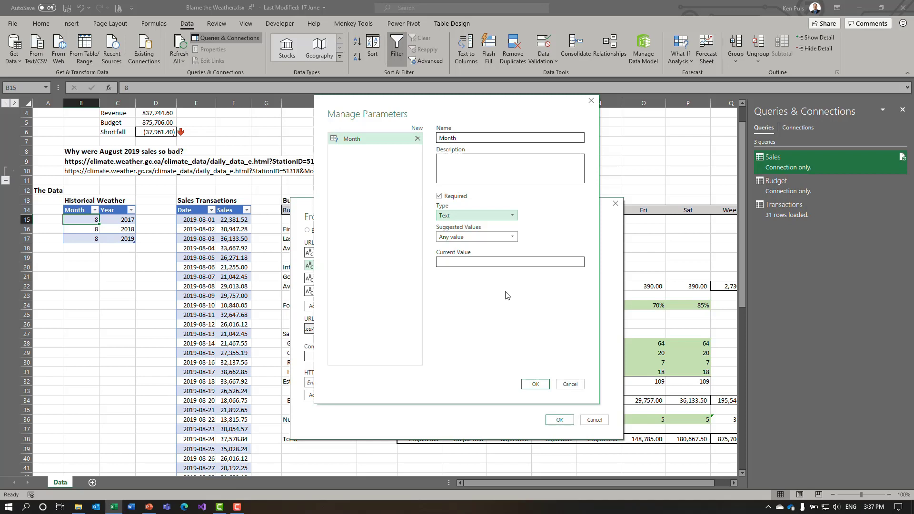
left_click(503, 262)
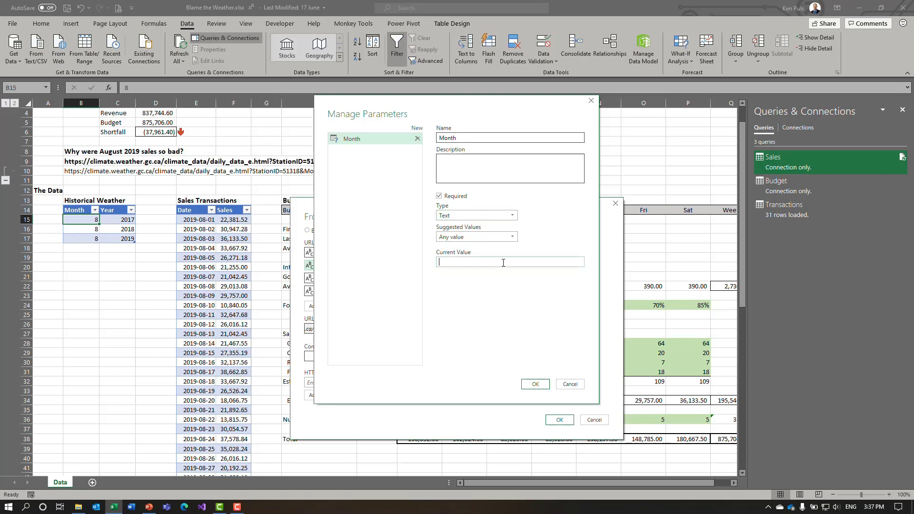
type("8")
Add a second Text parameter named Year with current value 2019 and accept both parameters
left_click(415, 132)
left_click_drag(475, 137, 433, 138)
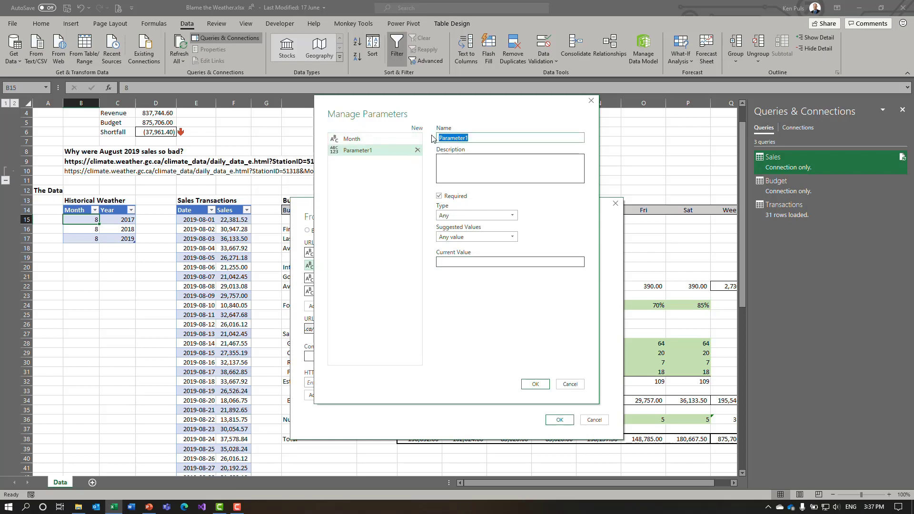
type("Year")
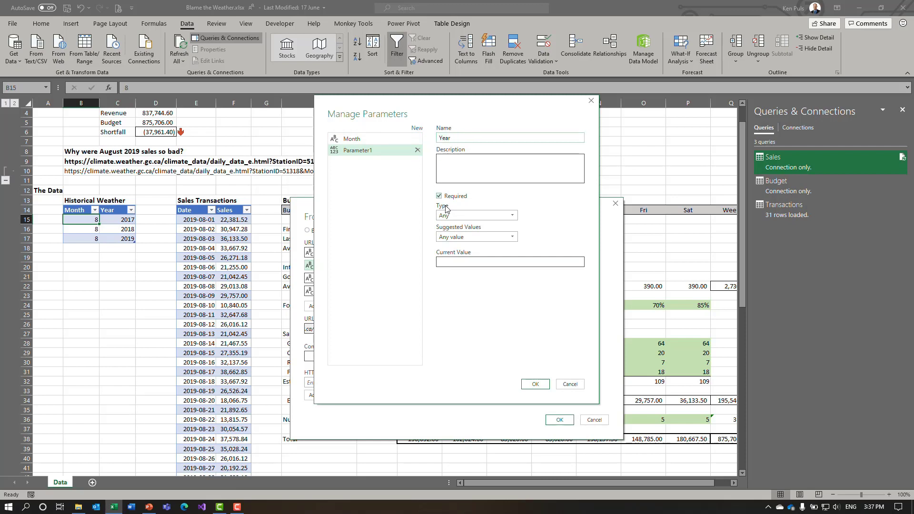
left_click(452, 217)
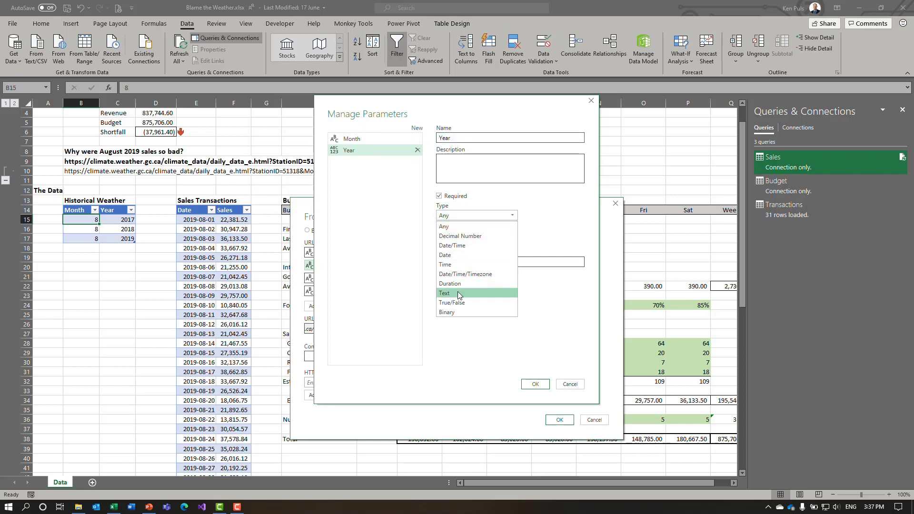
left_click(459, 294)
left_click(502, 259)
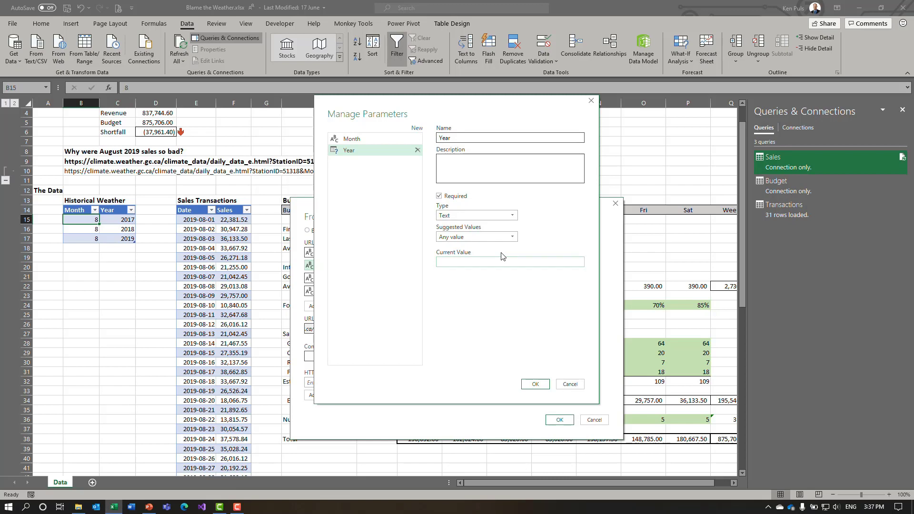
type("2019")
left_click(537, 385)
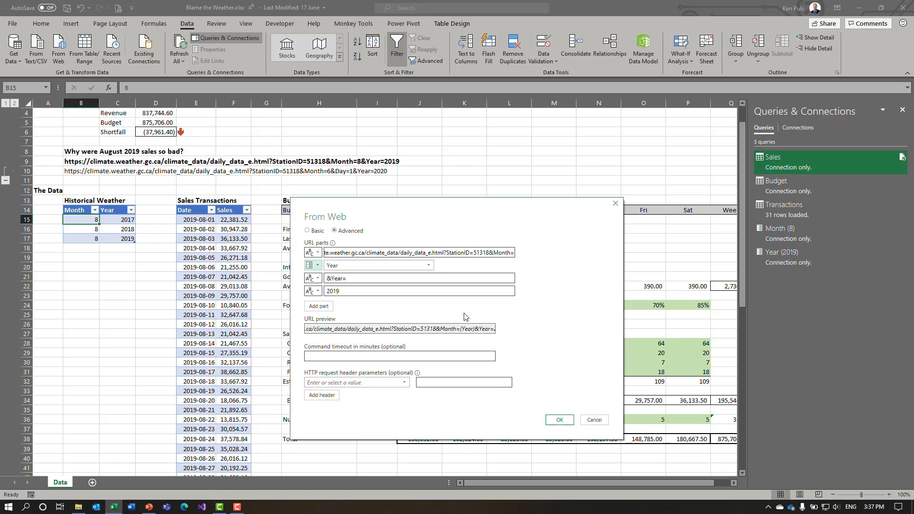
Assign the Month parameter to the second URL part and the Year parameter to the fourth, then connect to the resulting URL
left_click(430, 267)
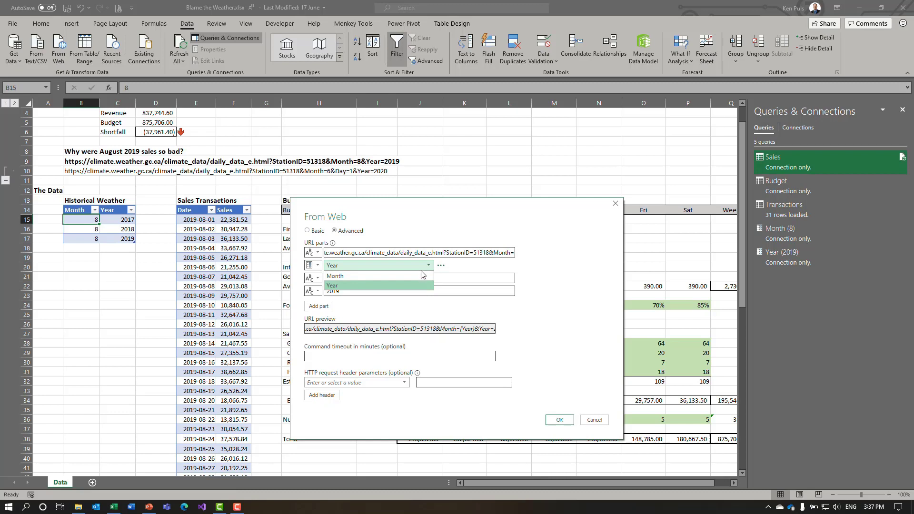
left_click(419, 276)
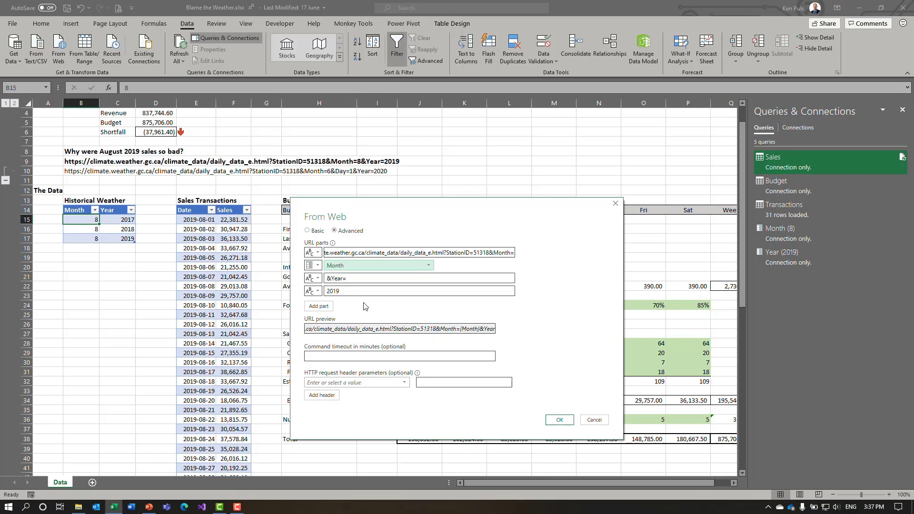
left_click(318, 291)
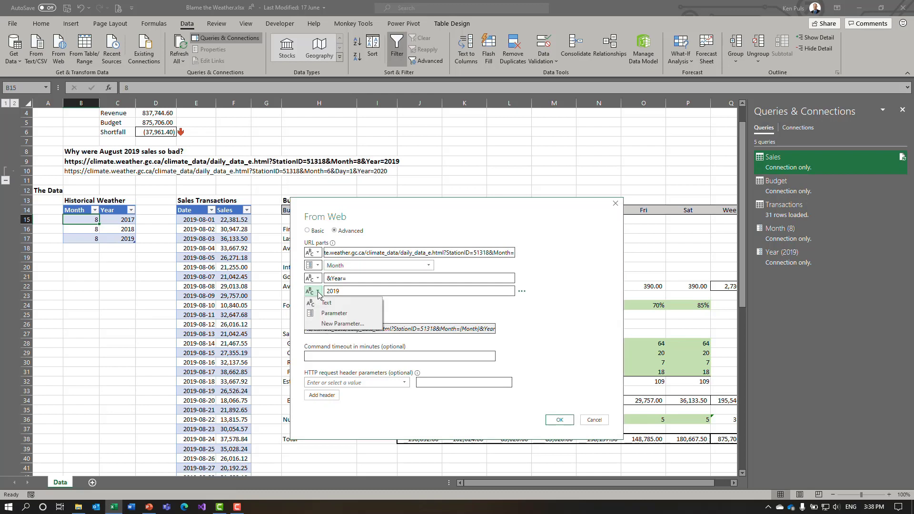
left_click(331, 313)
left_click(371, 292)
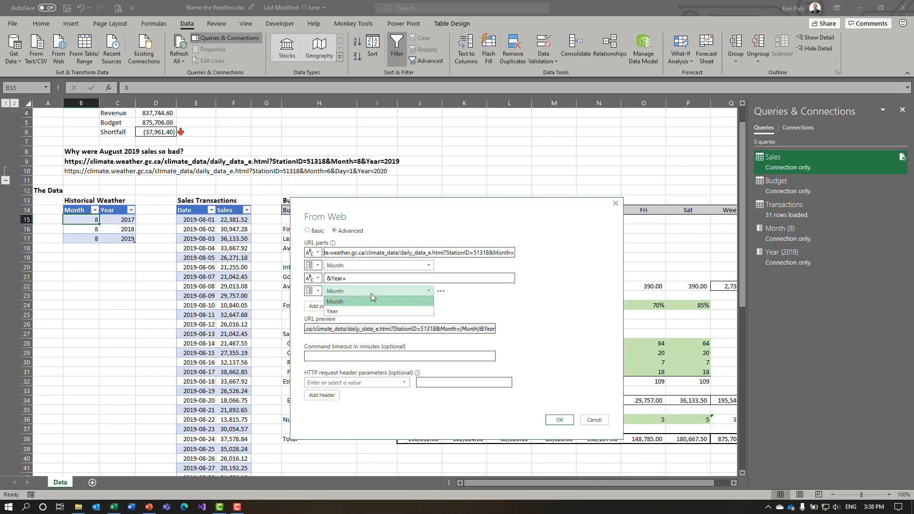
left_click(364, 312)
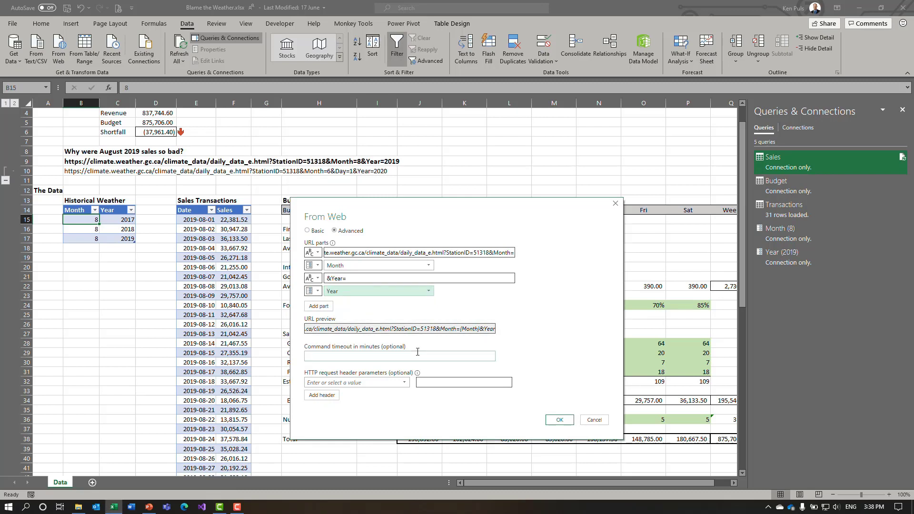
left_click_drag(440, 329, 506, 336)
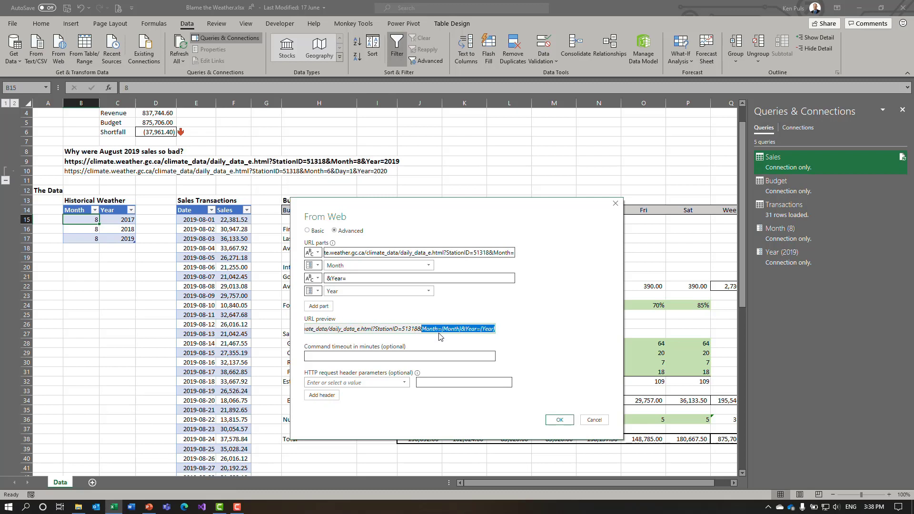
left_click(559, 421)
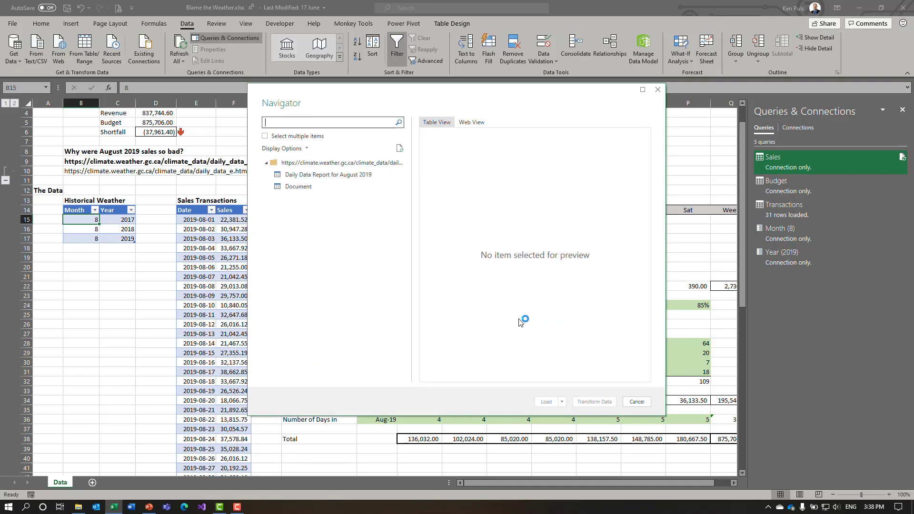
Examine the source's web preview, enabling it for the climate site, and the table previews of the daily data report and Document
left_click(479, 122)
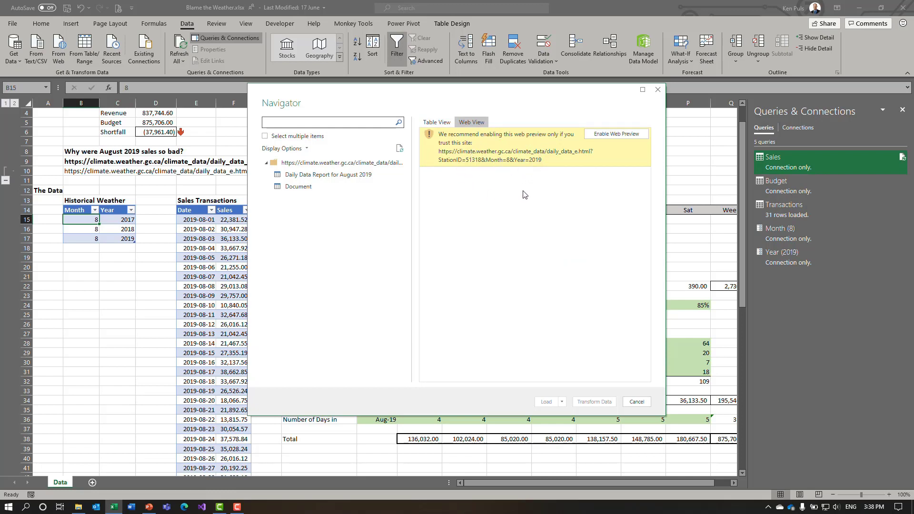
left_click(612, 135)
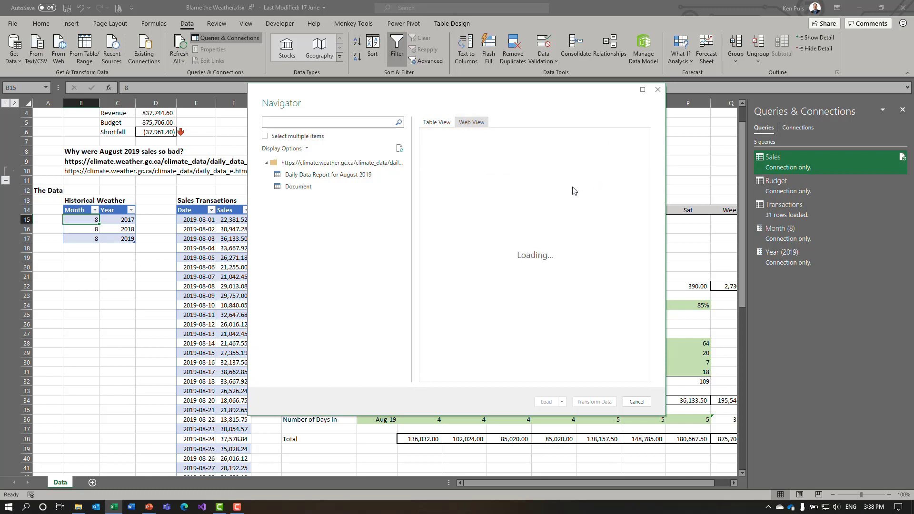
scroll(561, 223, "down", 3)
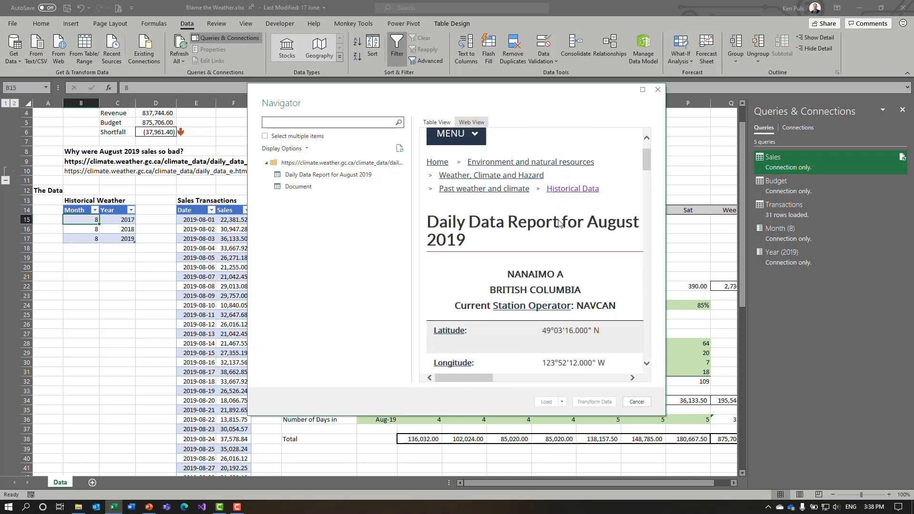
scroll(556, 205, "down", 10)
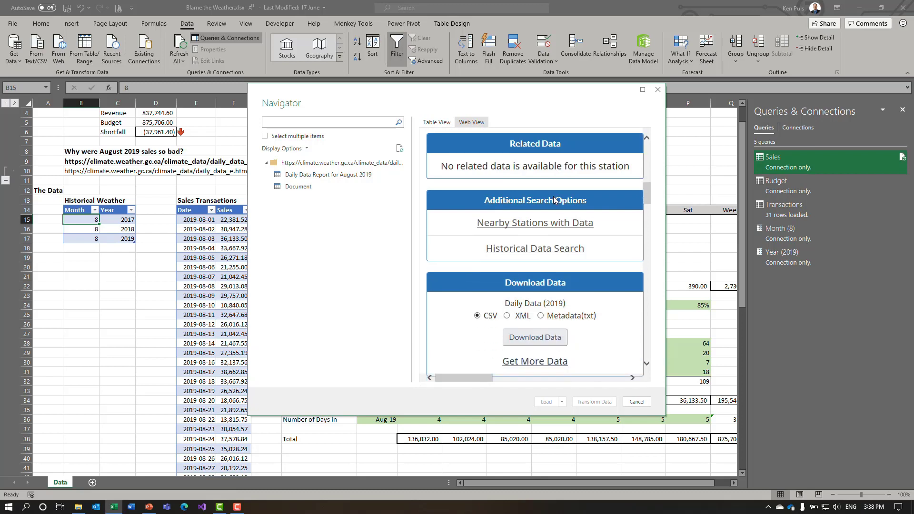
scroll(553, 200, "down", 4)
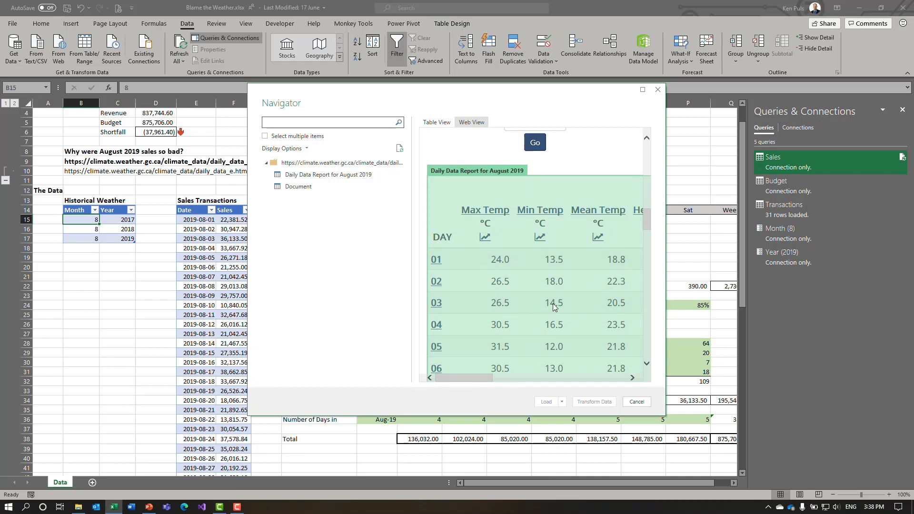
left_click(442, 124)
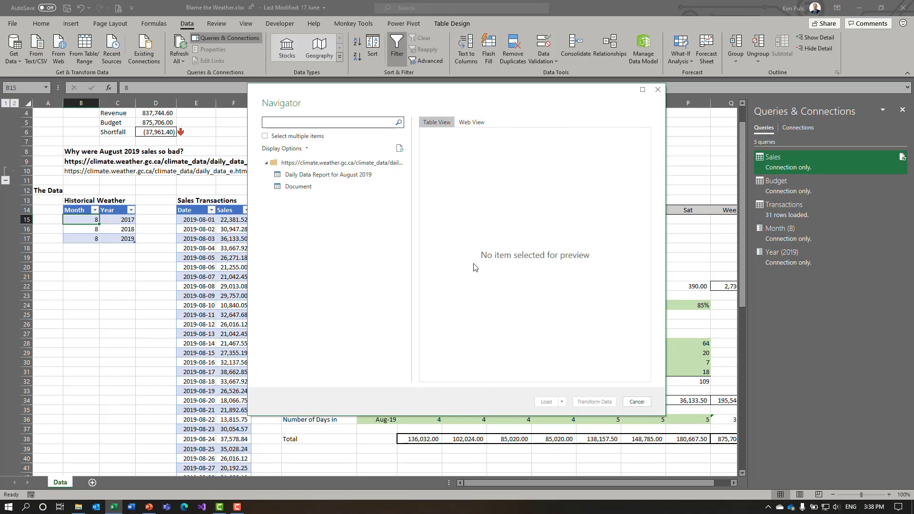
left_click(322, 179)
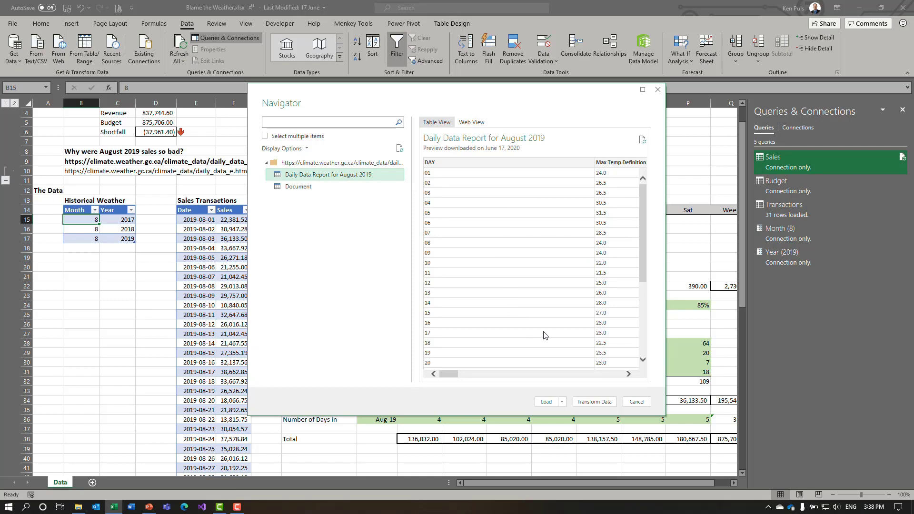
left_click(288, 187)
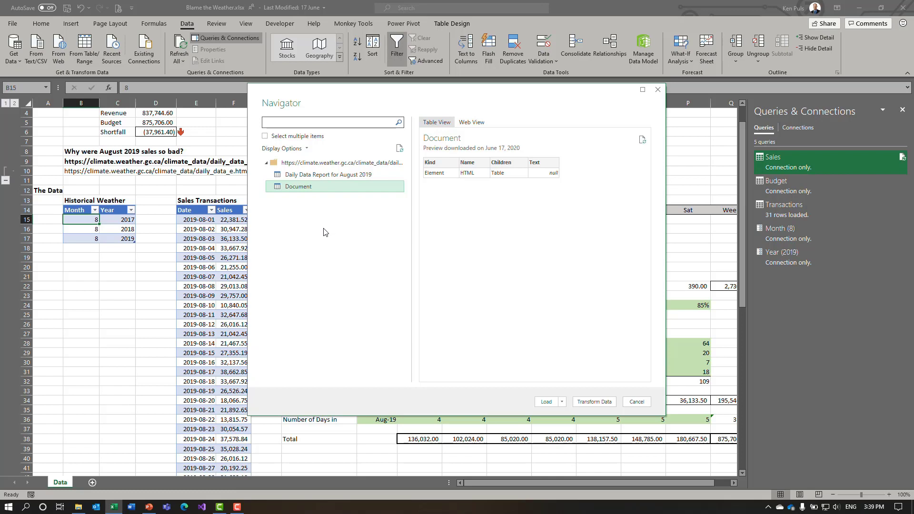
Open the Daily Data Report for August 2019 table in the Power Query Editor for transformation and refresh its preview
left_click(324, 176)
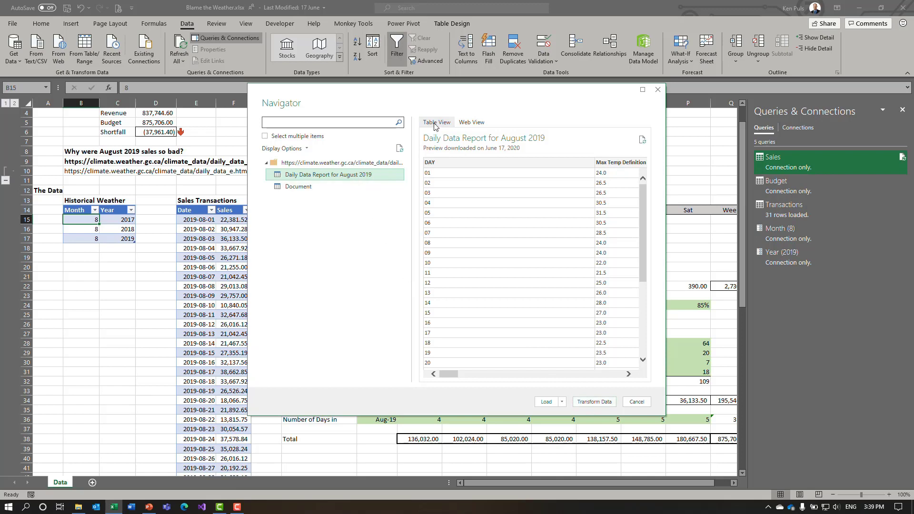
left_click(595, 402)
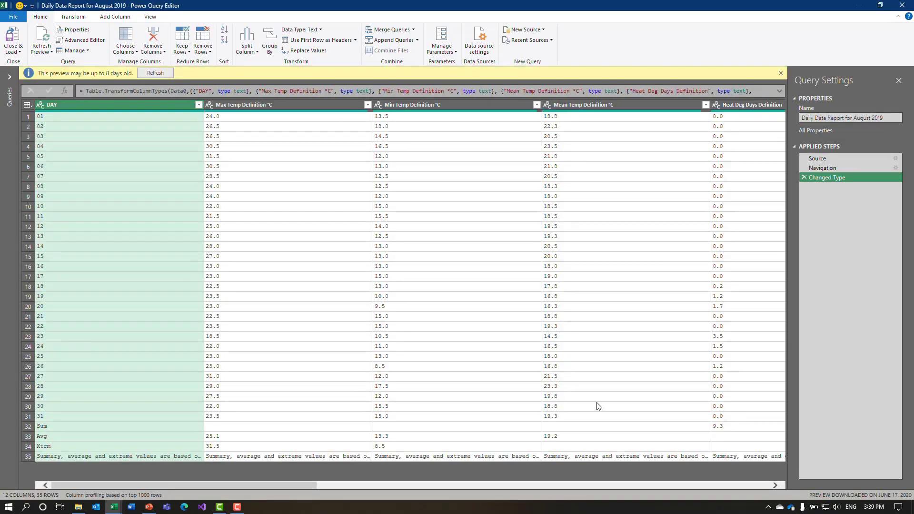
left_click(166, 75)
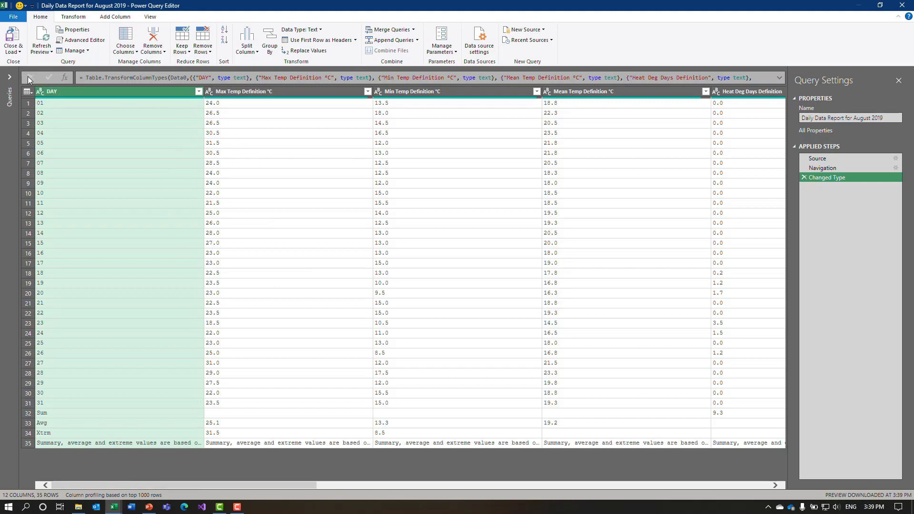
Show the list of queries and rename the daily data report query as Sample Weather Transform
left_click(10, 77)
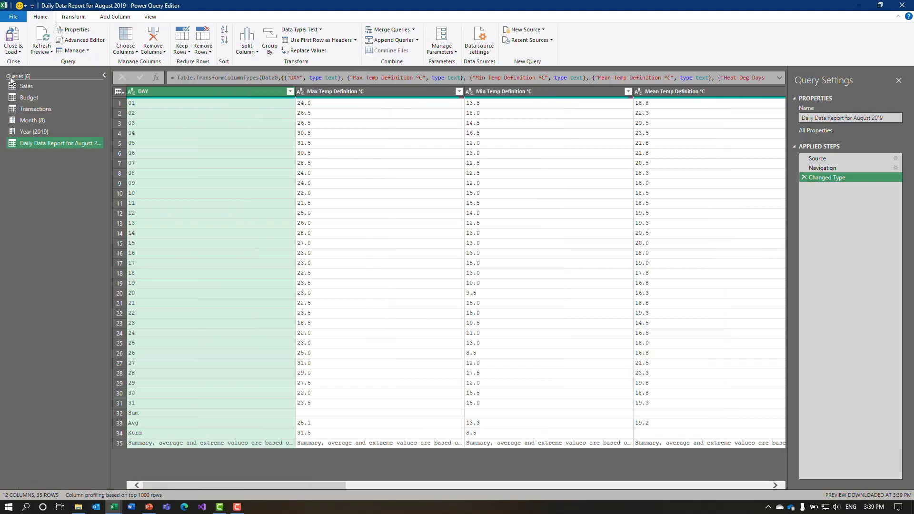
double_click(33, 144)
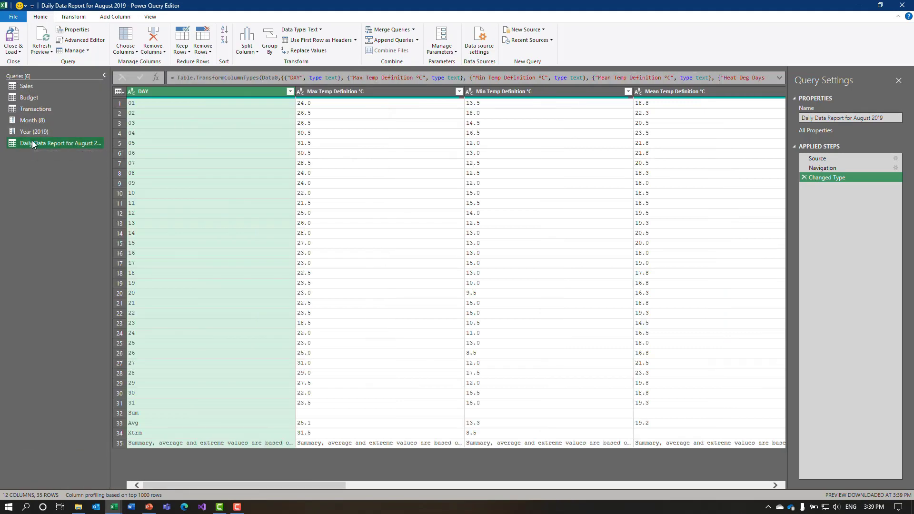
type("Sampl")
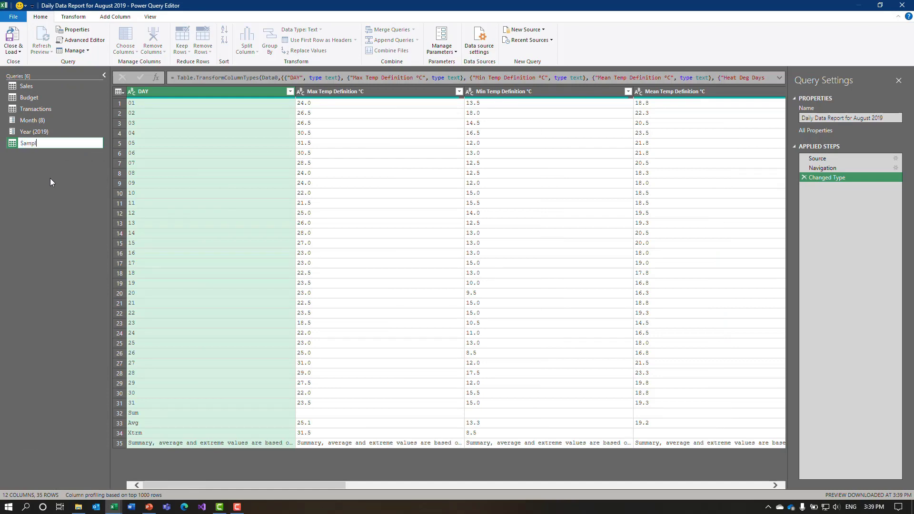
type("e Weather Transform")
key("Return")
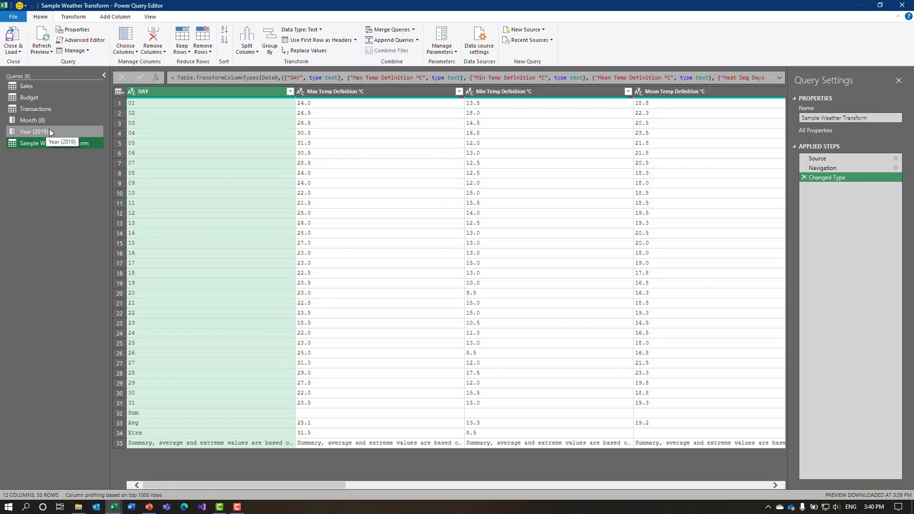
Filter the DAY column to exclude the Avg, Sum, Xtrm and "Summary, average and extreme values" rows
left_click(290, 92)
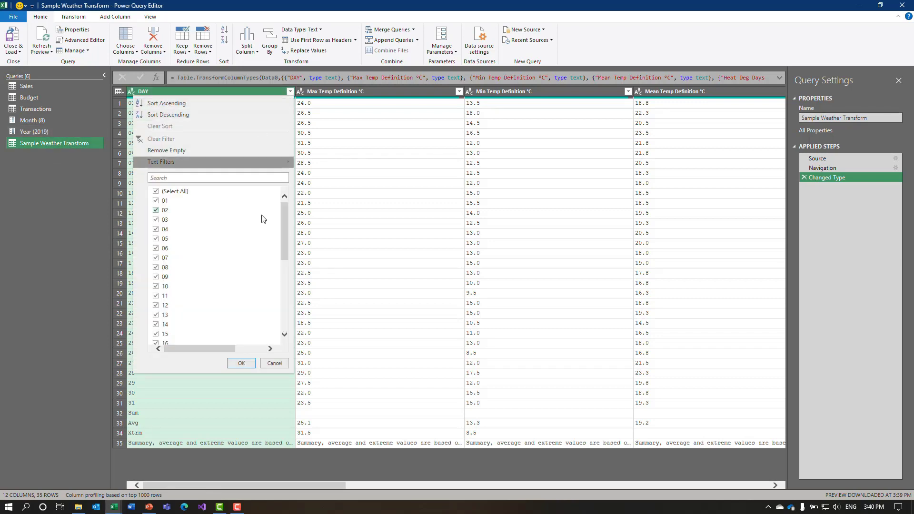
left_click_drag(286, 213, 286, 282)
left_click(159, 314)
left_click(156, 331)
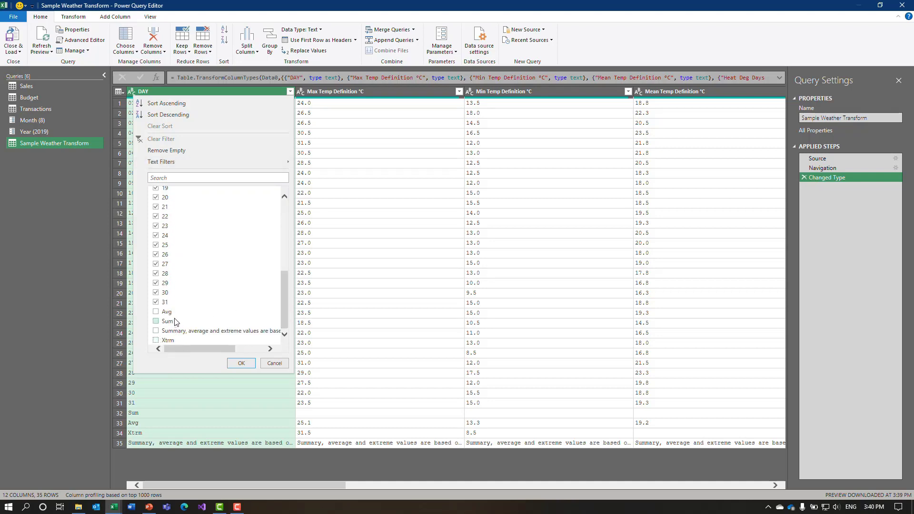
left_click(241, 363)
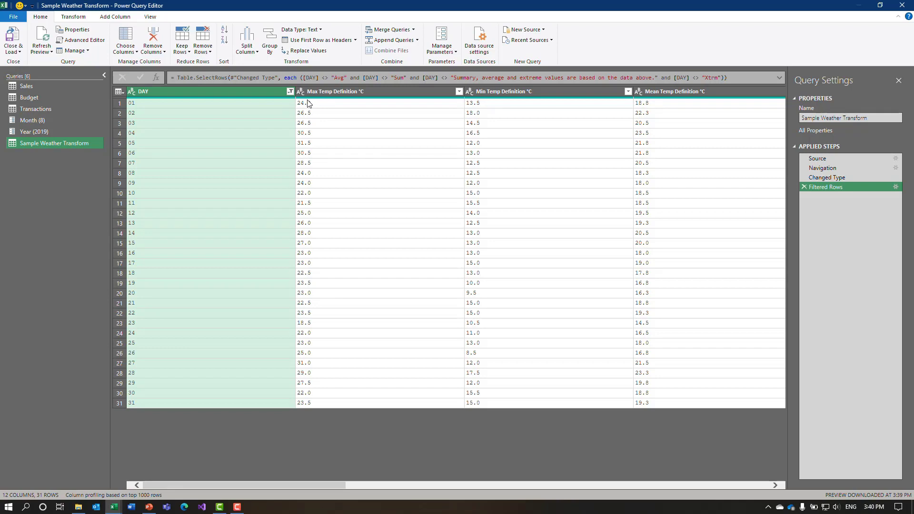
Set the Year parameter's current value to 2017 and check its effect in the Sample Weather Transform query
left_click(46, 130)
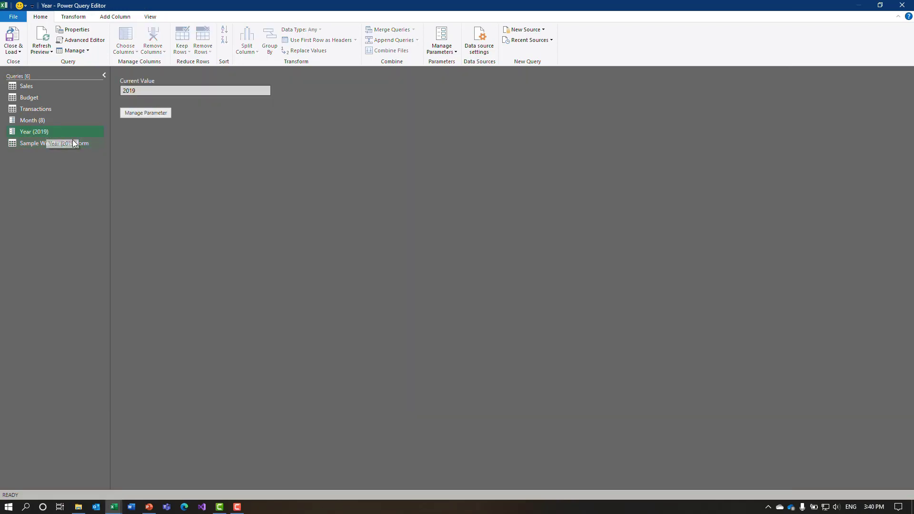
left_click_drag(137, 90, 132, 90)
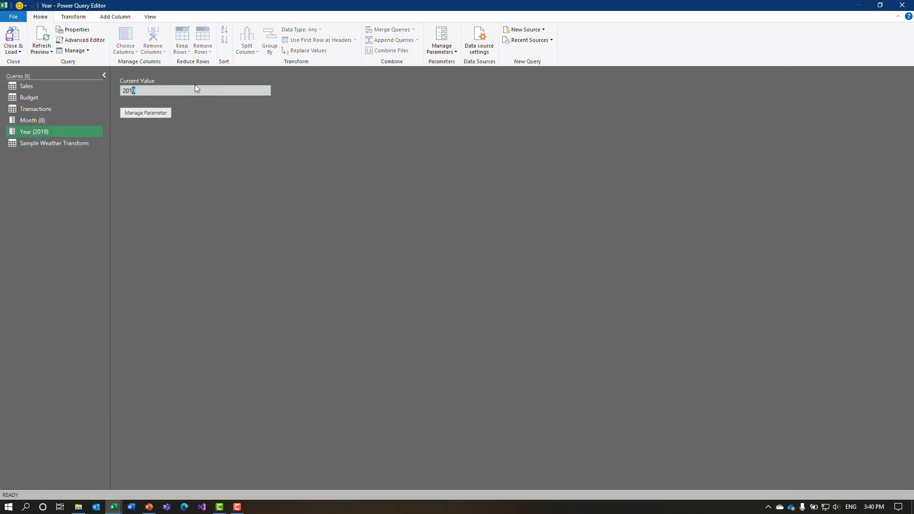
type("7")
key("Tab")
left_click(53, 144)
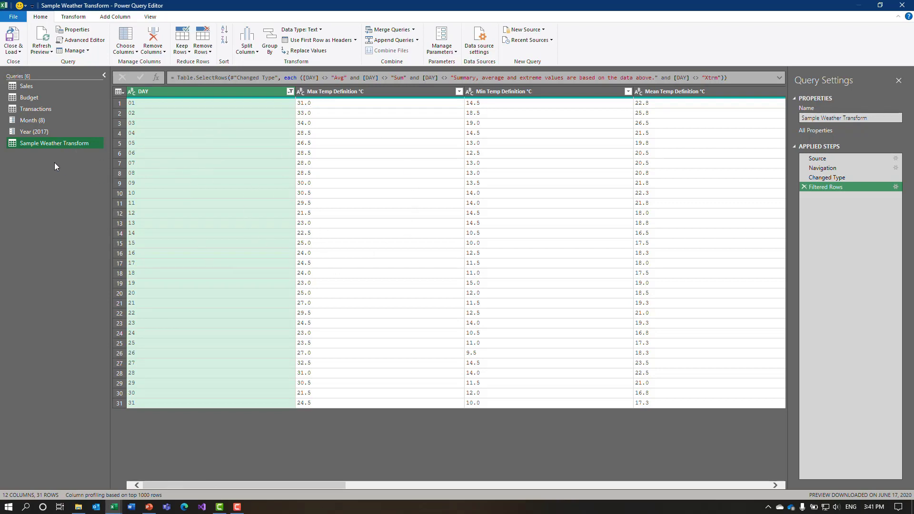
Create a function named fxWeather from the Sample Weather Transform query
right_click(27, 146)
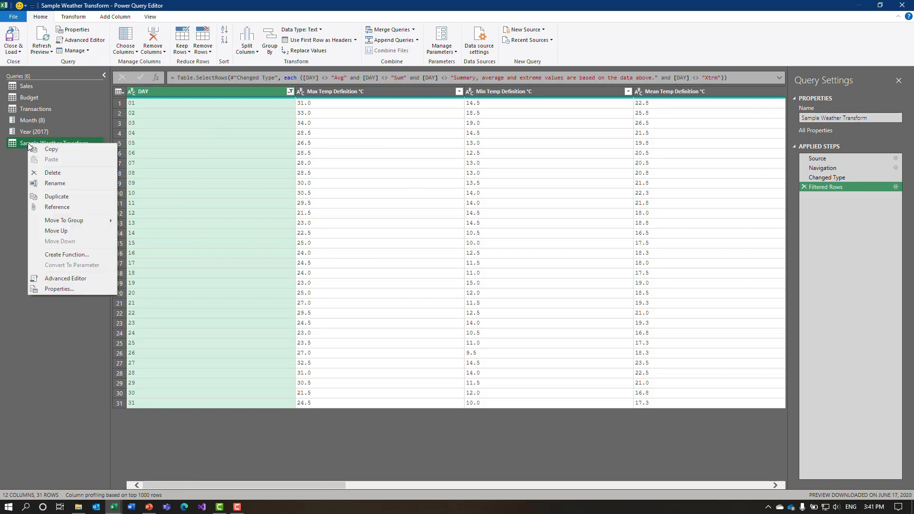
left_click(67, 255)
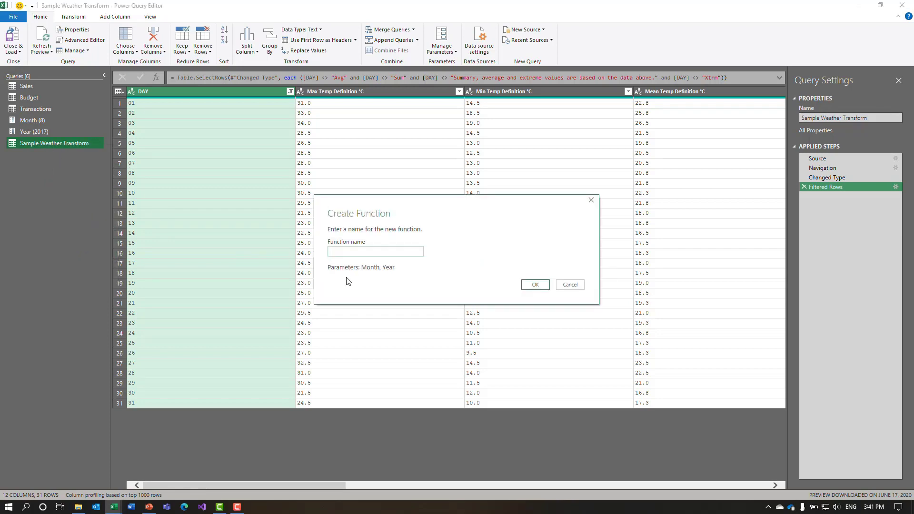
type("fxWeather")
left_click(534, 285)
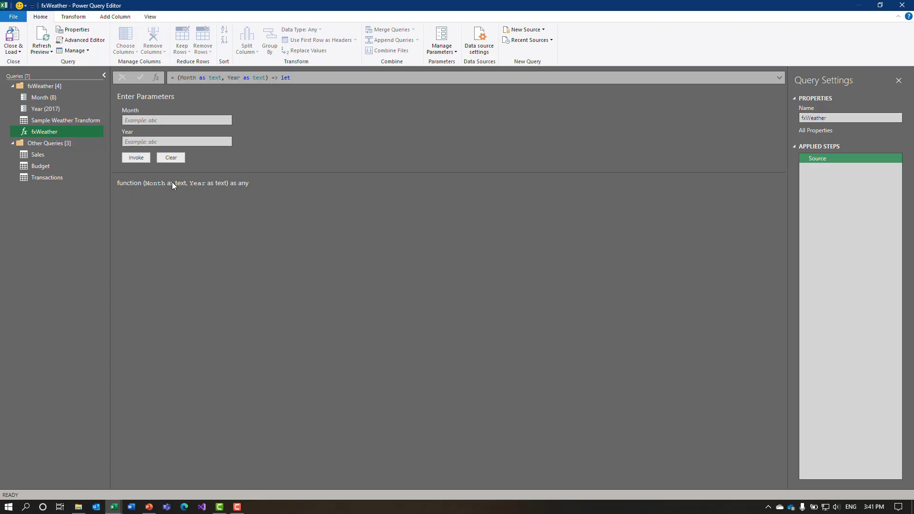
Test the fxWeather function by invoking it with Month 6 and Year 2019
left_click(144, 120)
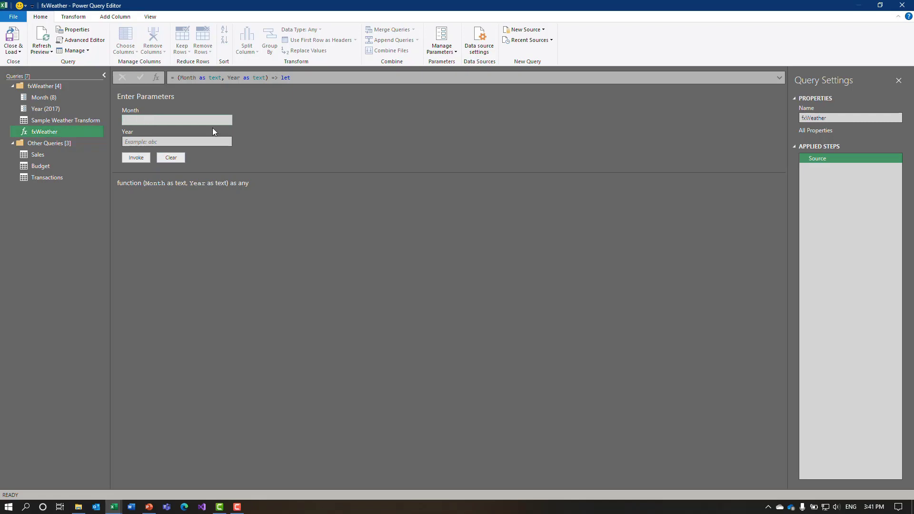
type("8")
key("Tab")
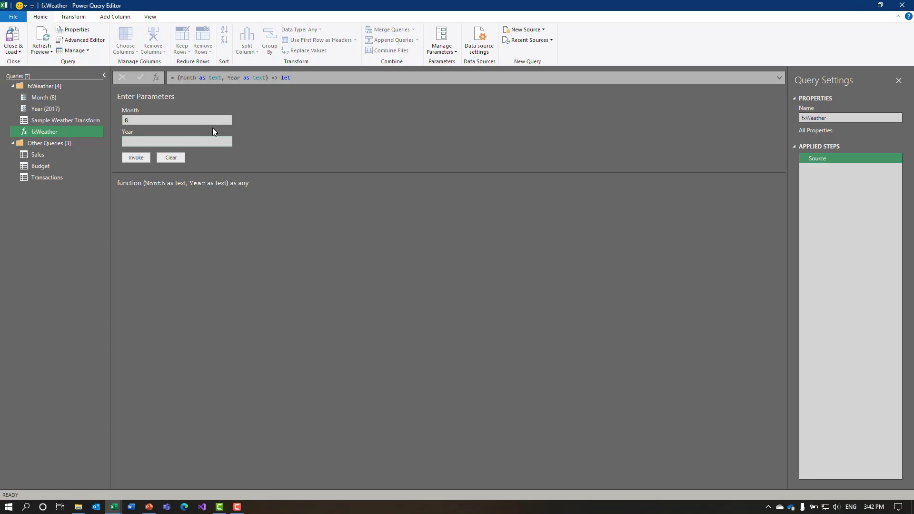
key("shift+Tab")
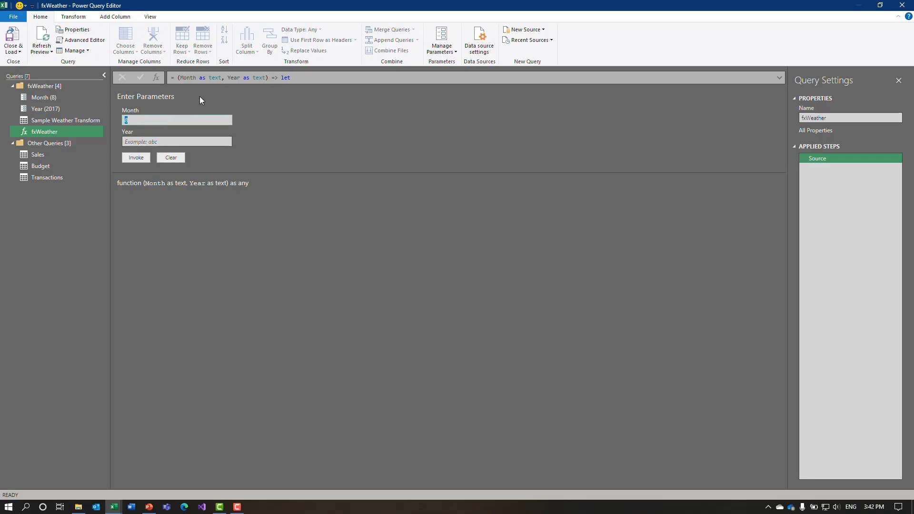
type("6")
key("Tab")
type("2019")
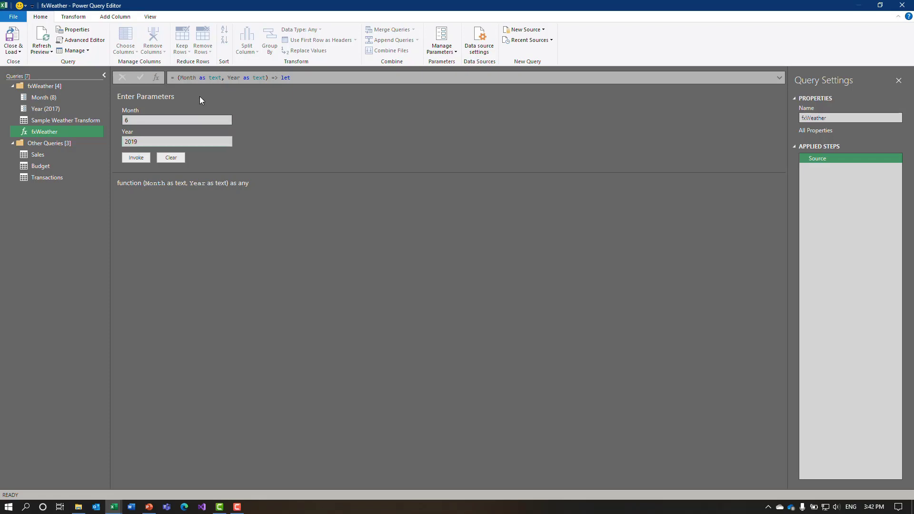
left_click(142, 157)
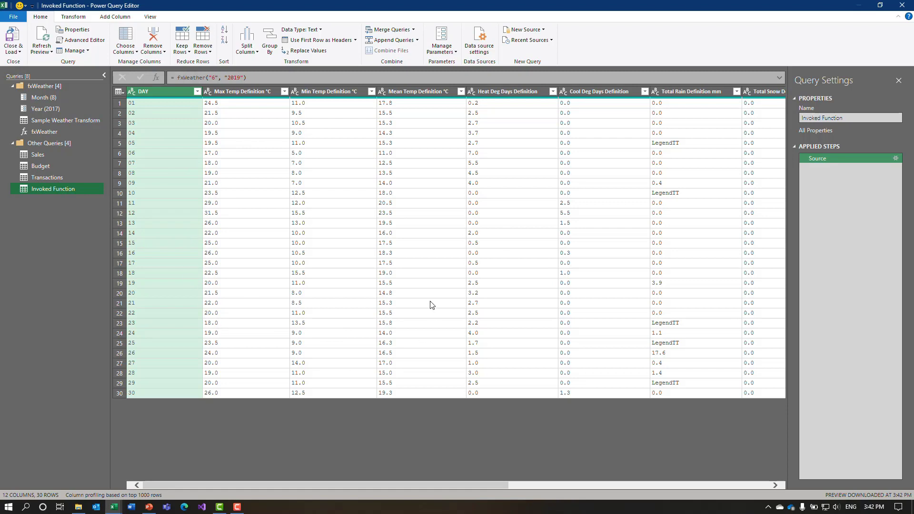
Delete the Invoked Function query and confirm its removal
right_click(40, 190)
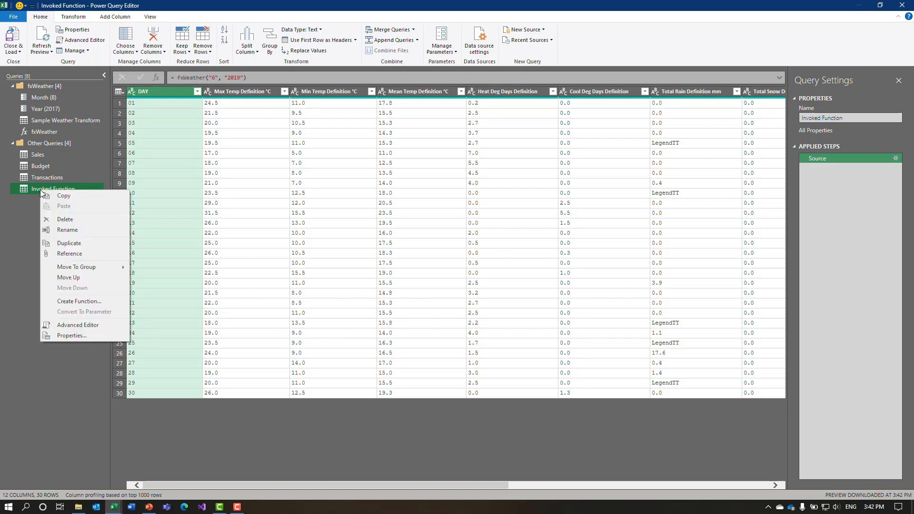
left_click(73, 222)
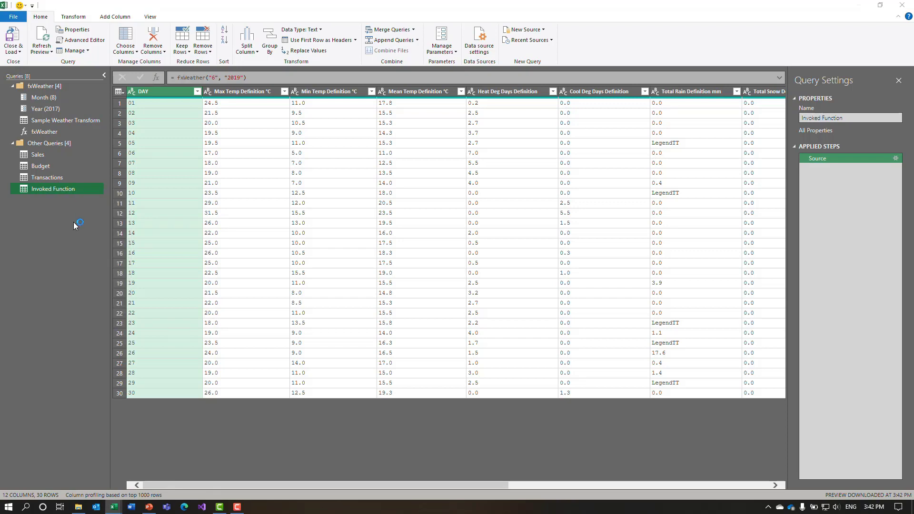
left_click(502, 267)
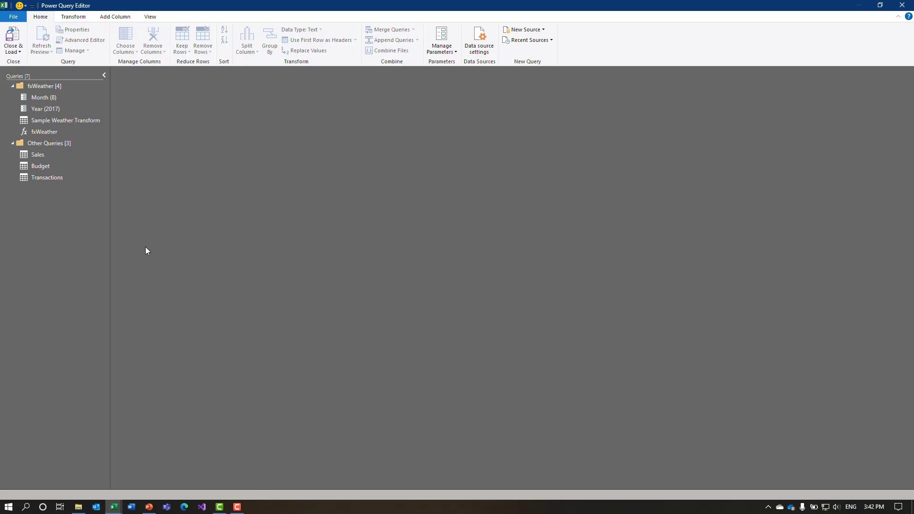
Close and load the queries, and open the worksheet's Historical Weather table of months and years in the Power Query Editor
left_click(17, 41)
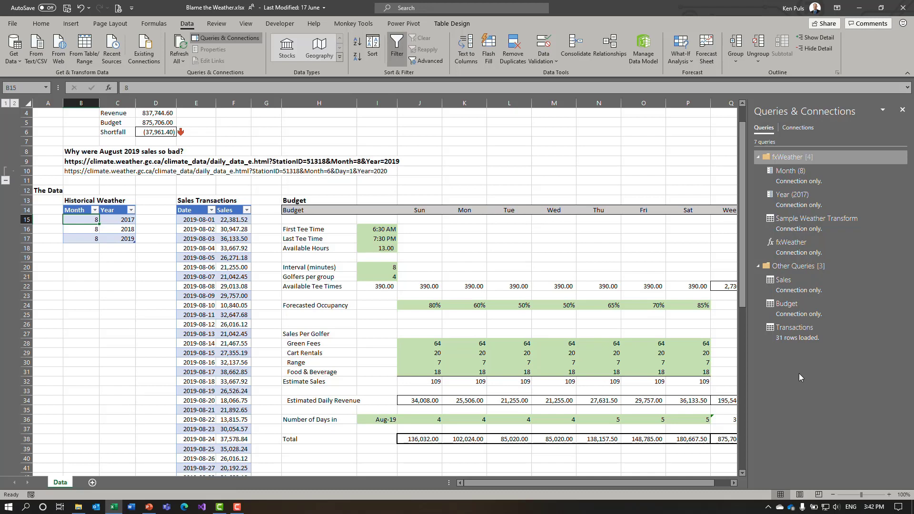
left_click(111, 219)
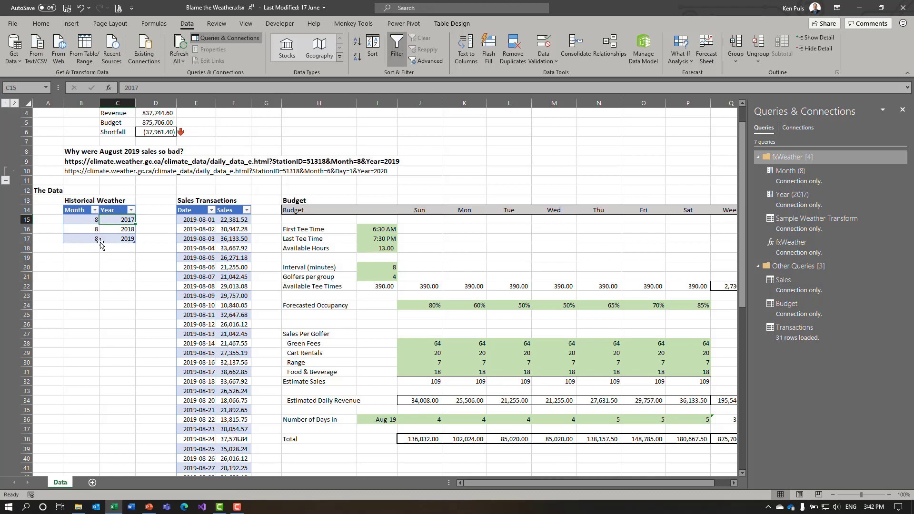
left_click(85, 49)
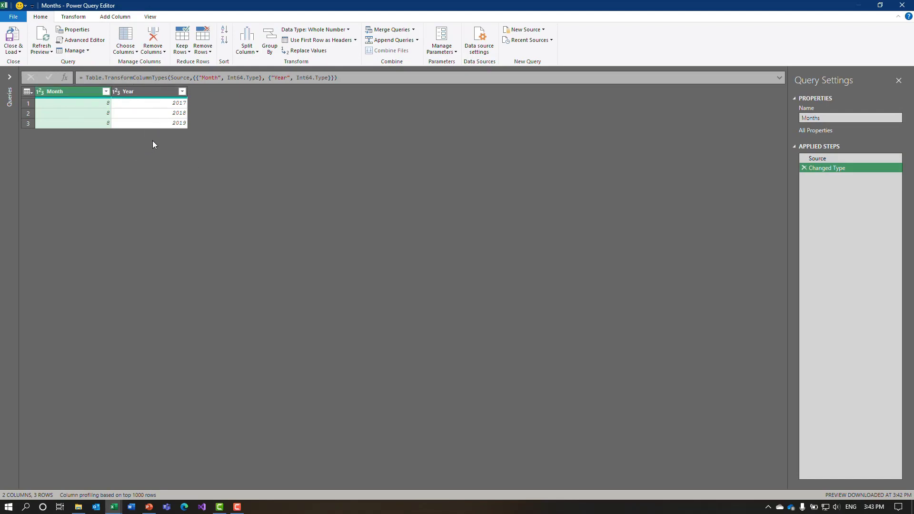
Set up an invoked custom function column in the Months query with fxWeather as the function query
left_click(117, 18)
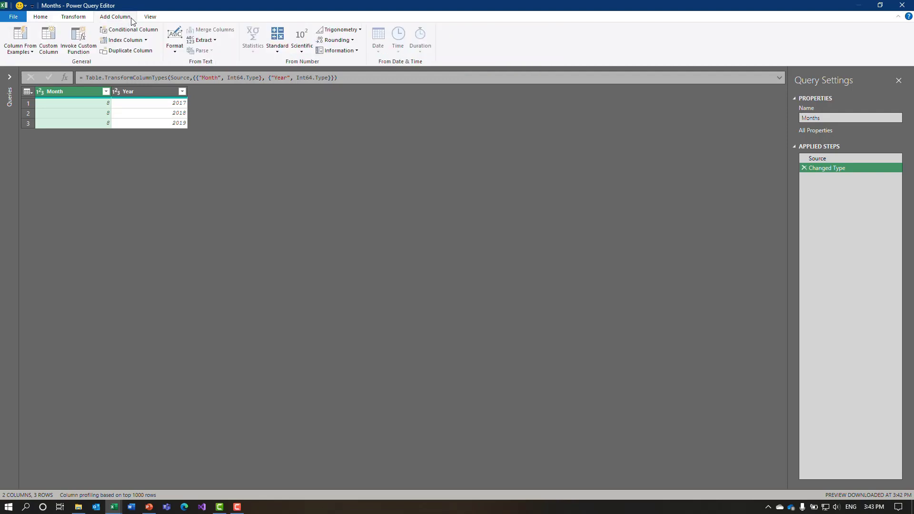
left_click(80, 46)
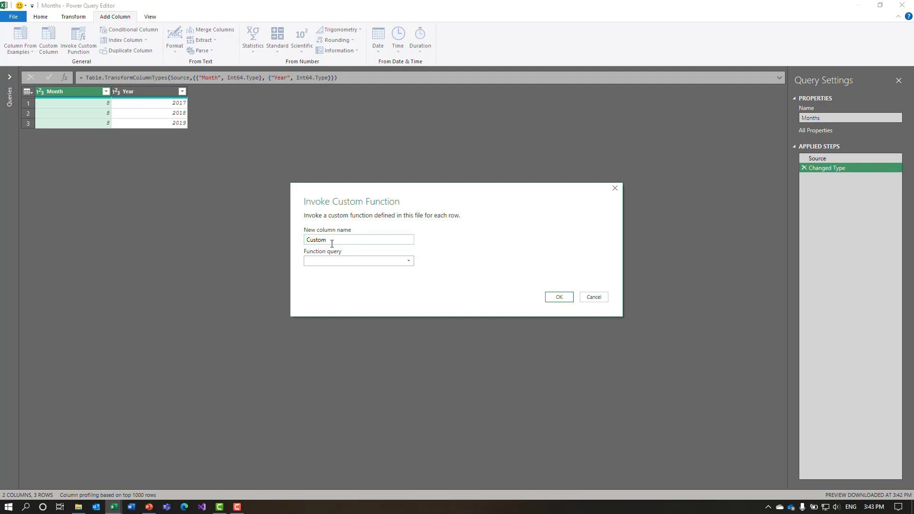
left_click(410, 263)
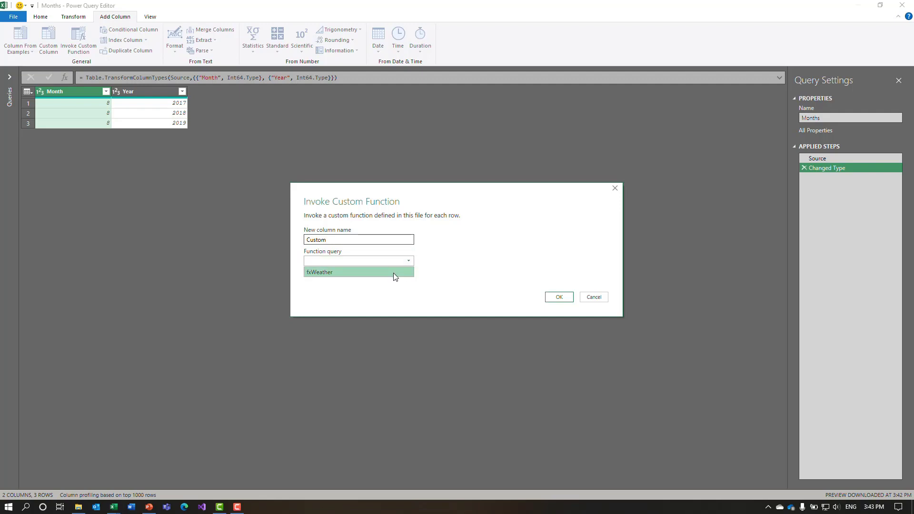
left_click(393, 274)
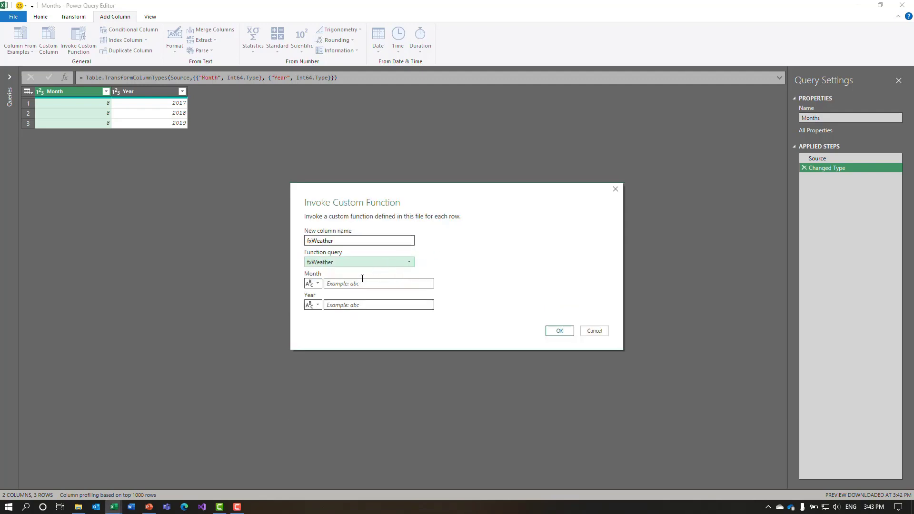
Map the function's Month and Year parameters to the Month and Year columns and add the fxWeather column
left_click(314, 284)
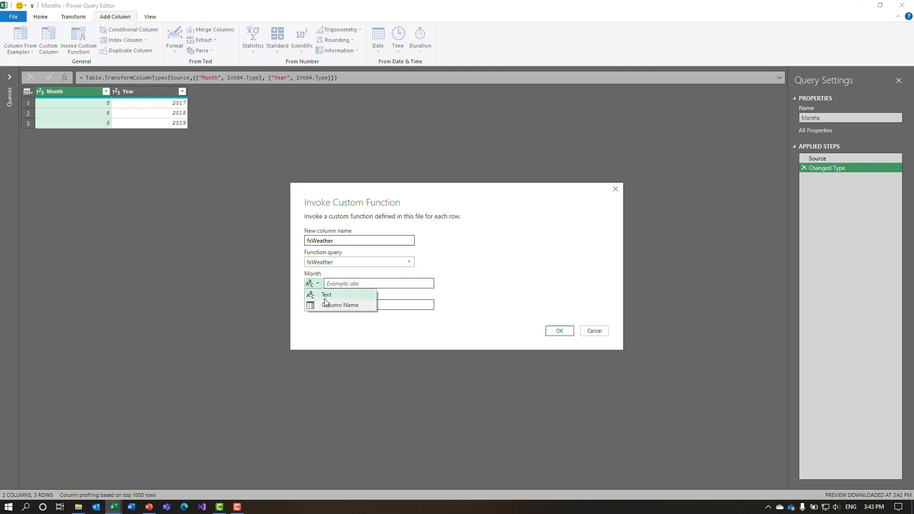
left_click(324, 305)
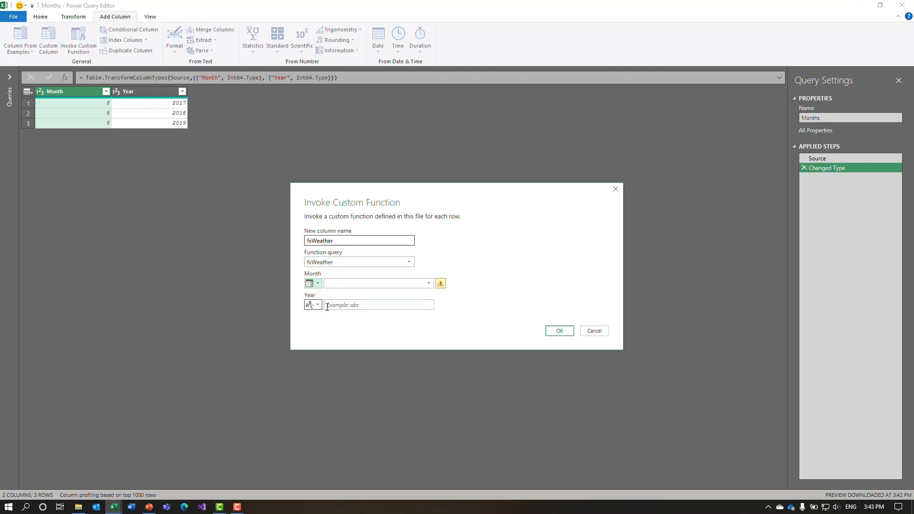
left_click(427, 284)
left_click(381, 293)
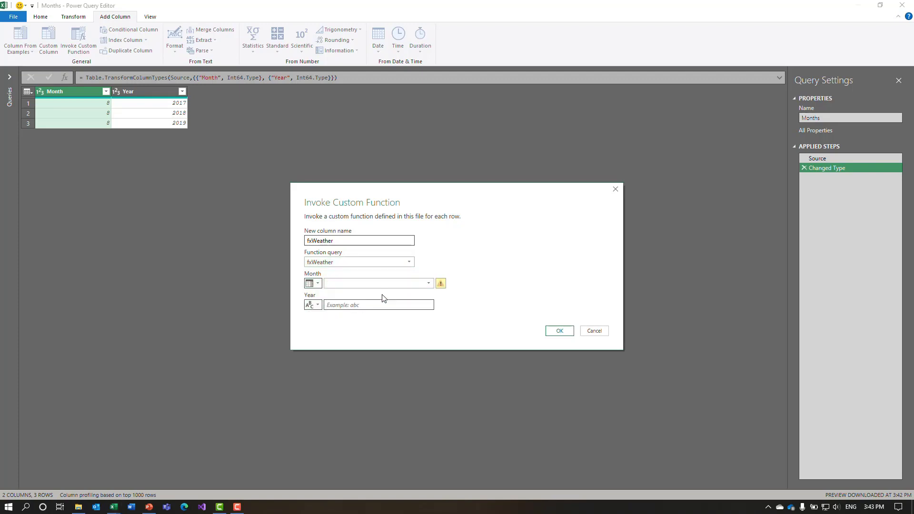
left_click(318, 305)
left_click(321, 325)
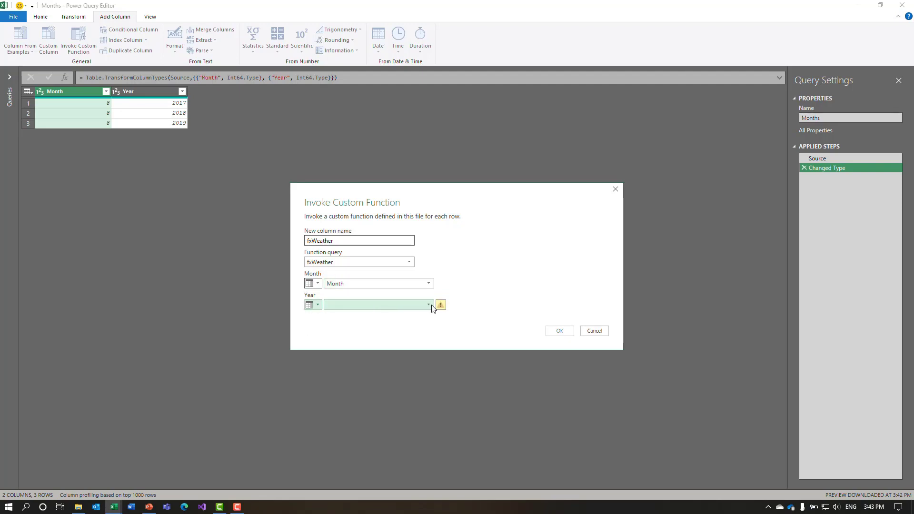
left_click(428, 306)
left_click(386, 324)
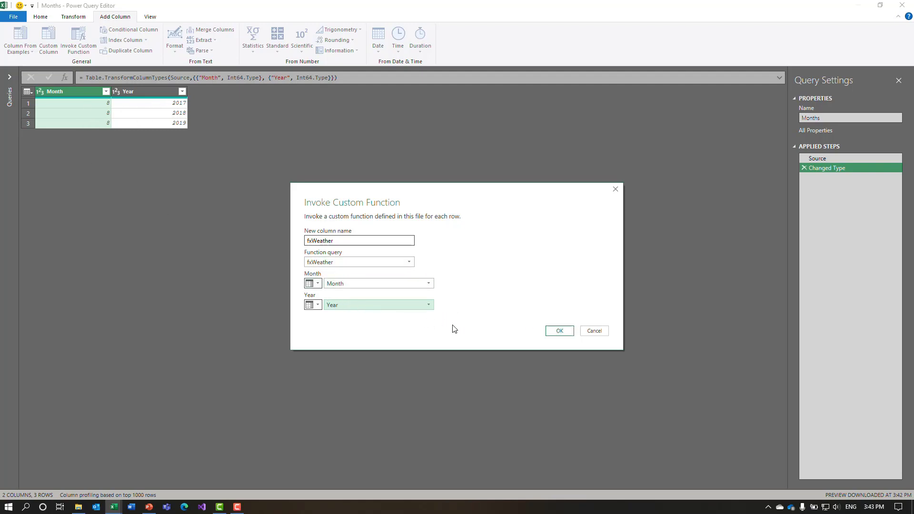
left_click(558, 332)
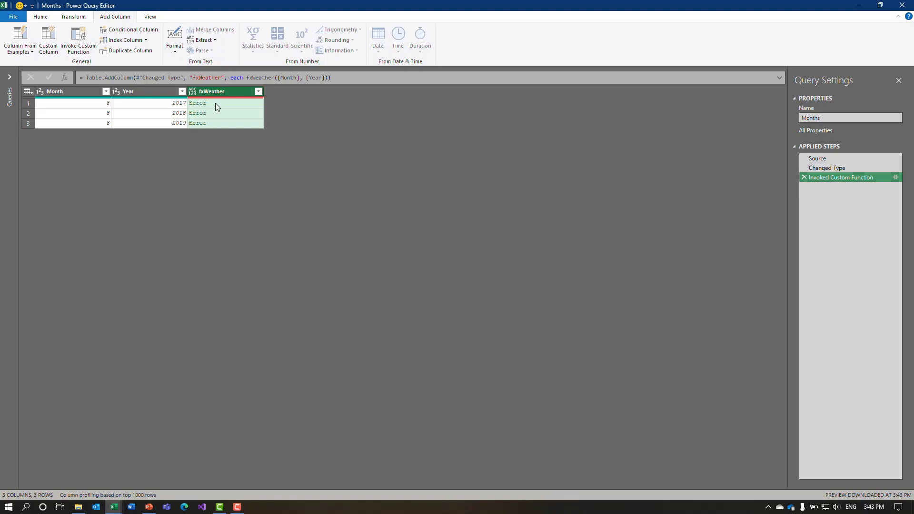
Examine the error details of the first fxWeather cell, resizing the details area for easier reading
left_click(235, 105)
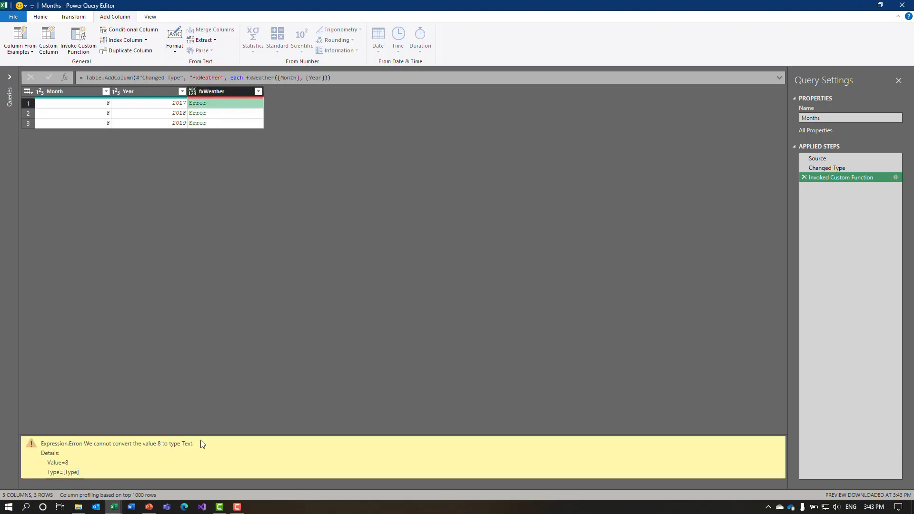
left_click_drag(202, 434, 223, 174)
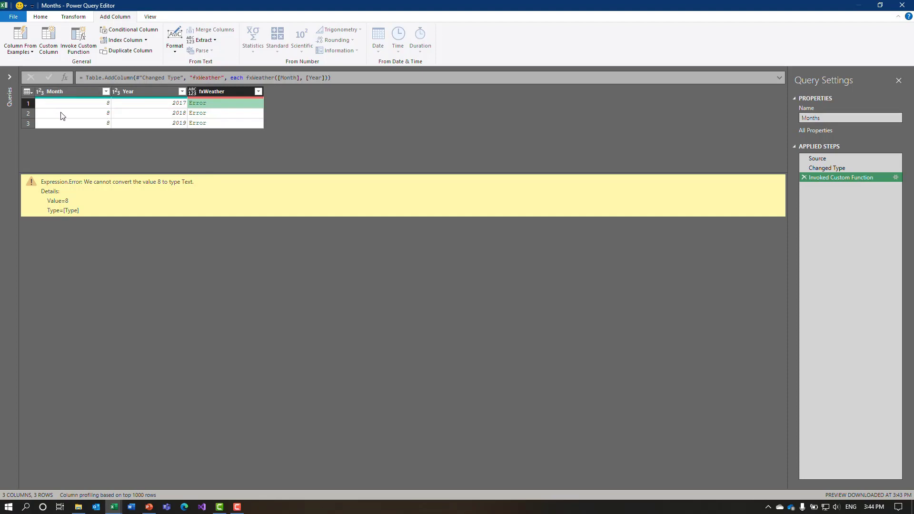
left_click_drag(244, 173, 245, 216)
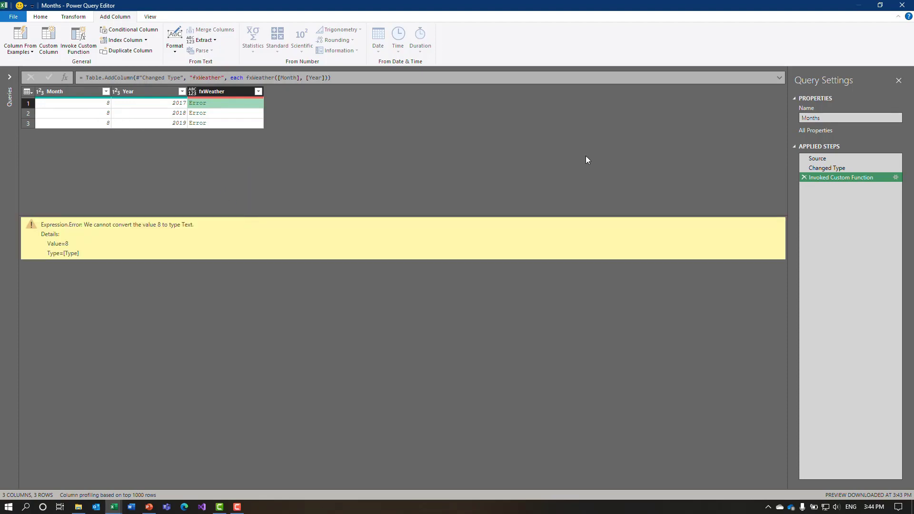
Change the Month column to Text within the Months query's Changed Type step, replacing its current conversion
left_click(823, 169)
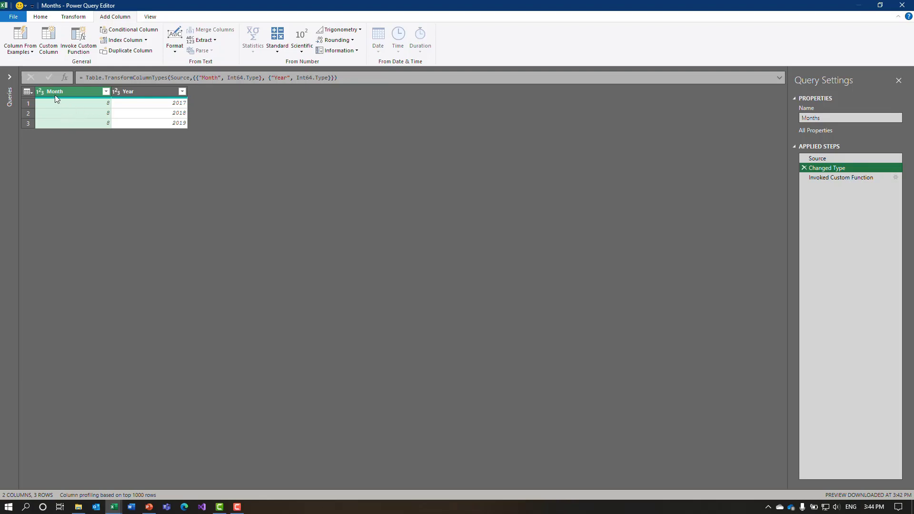
left_click(39, 92)
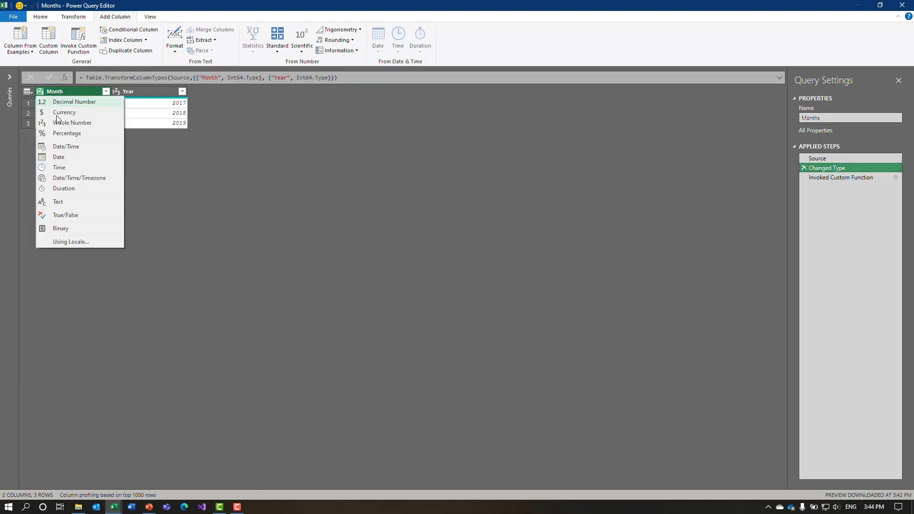
left_click(58, 201)
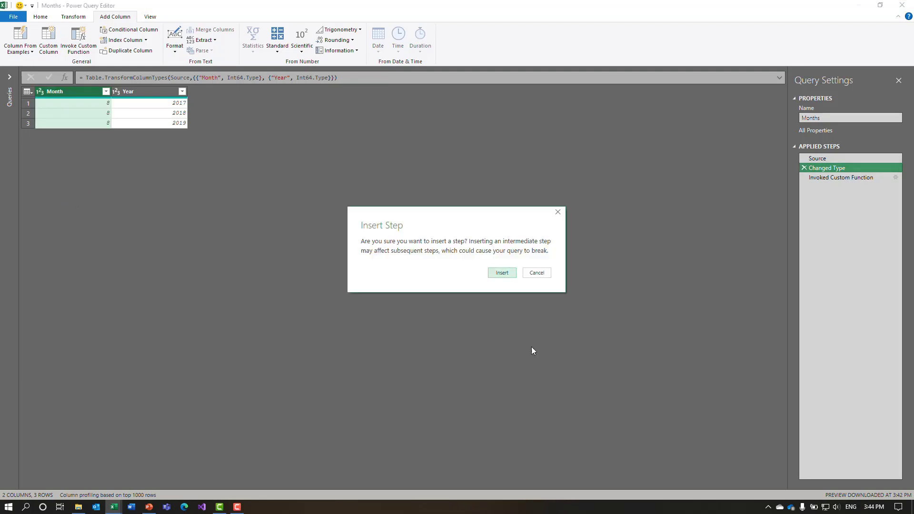
left_click(502, 273)
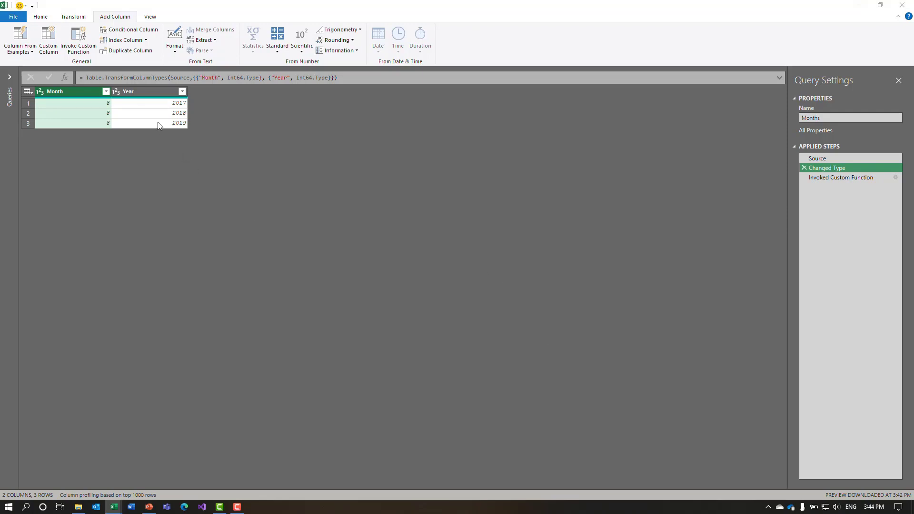
left_click(444, 279)
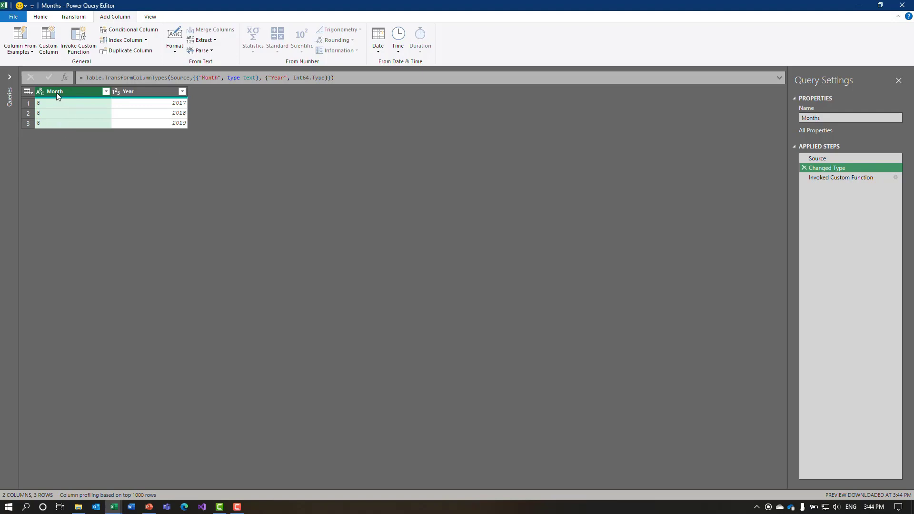
Convert the Year column to Text as well, replacing its existing type conversion in the same step
left_click(117, 91)
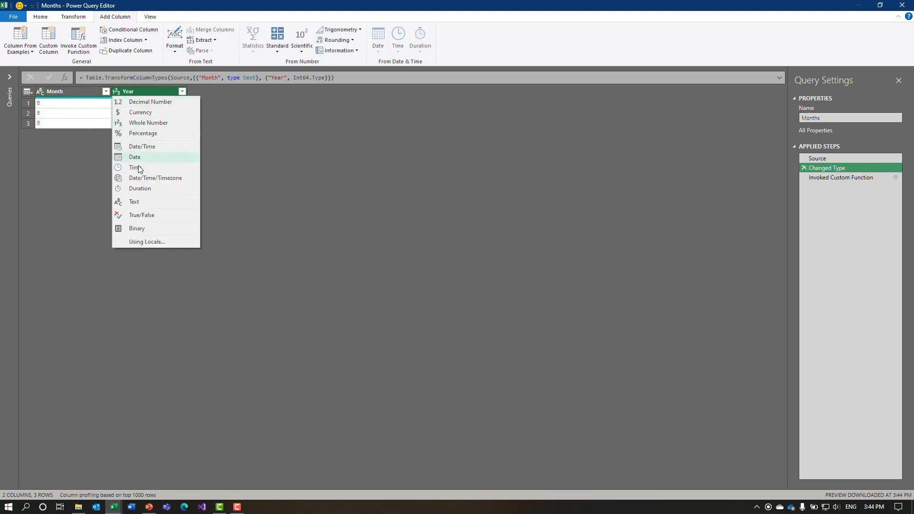
left_click(137, 201)
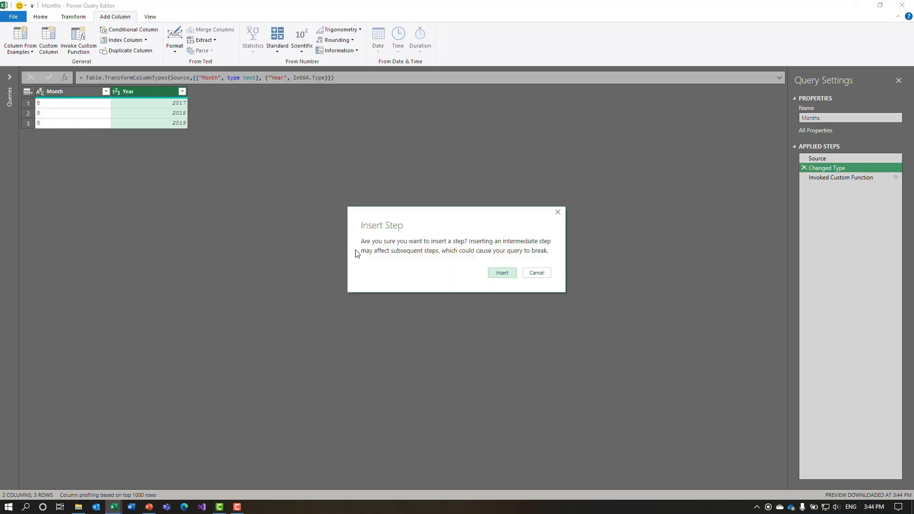
left_click(502, 272)
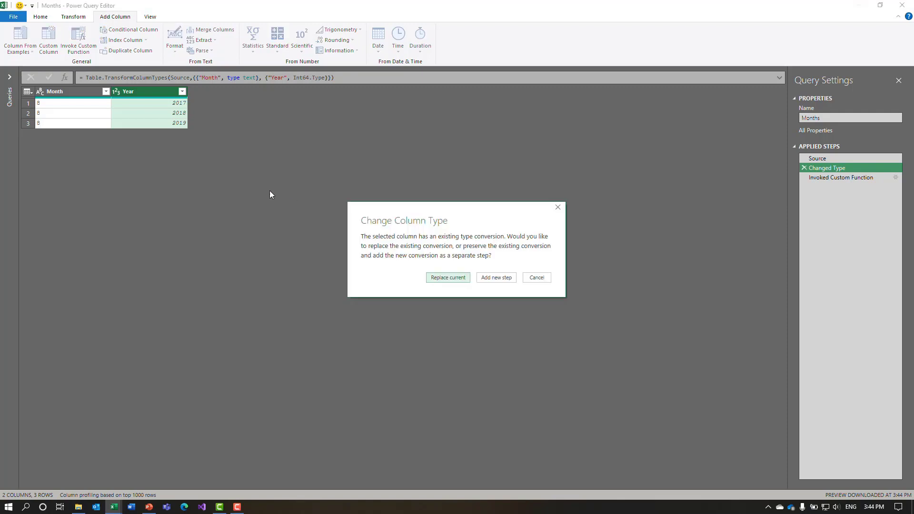
left_click(450, 279)
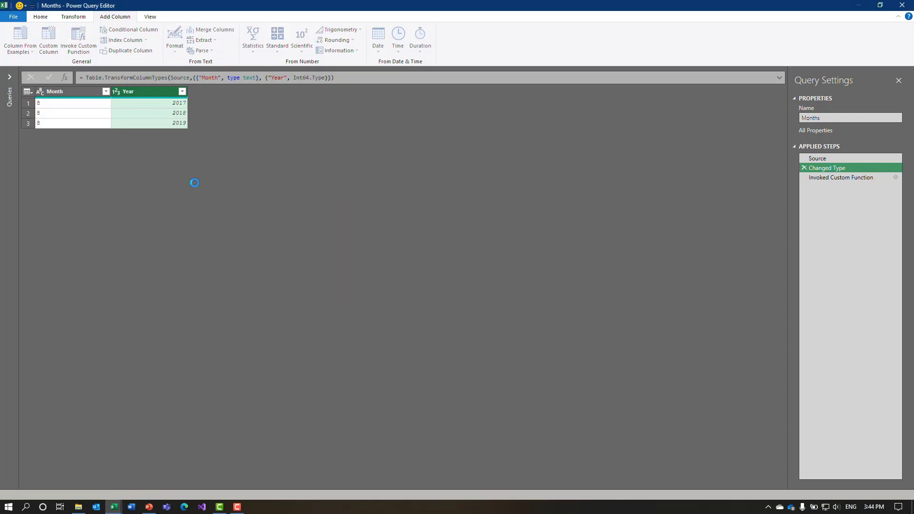
Review the query's applied steps from Source to Invoked Custom Function and preview the fxWeather tables for 2017, 2018 and 2019
left_click(819, 161)
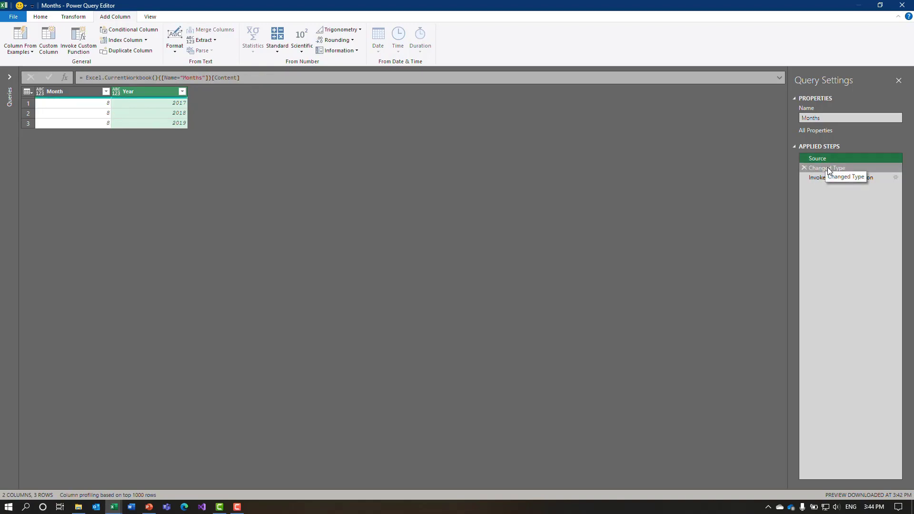
left_click(827, 169)
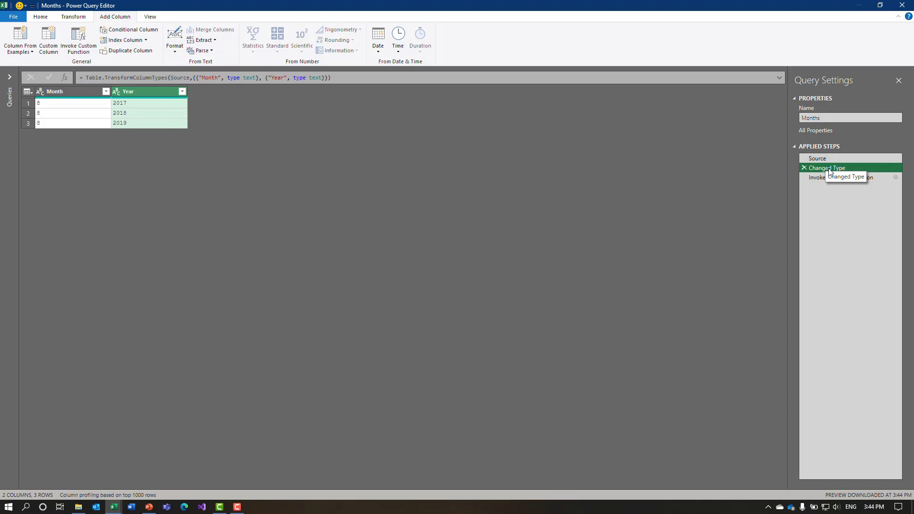
left_click(827, 178)
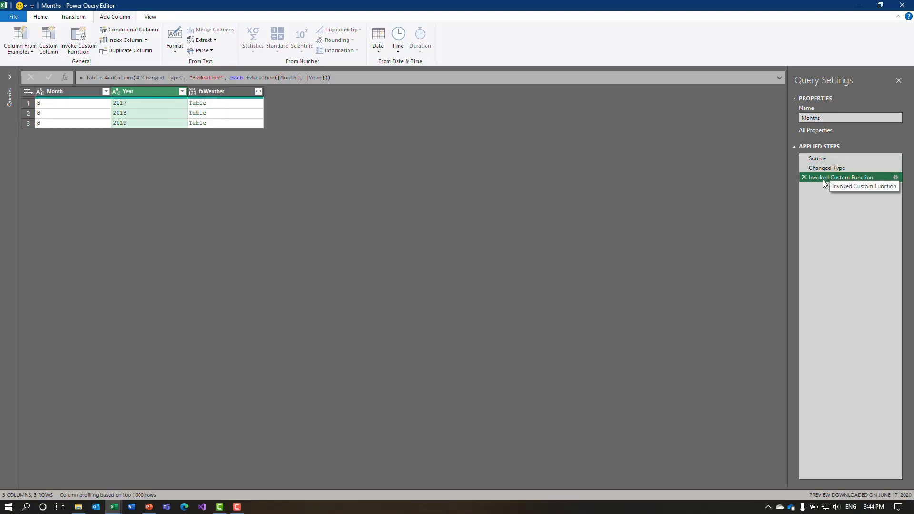
left_click(248, 103)
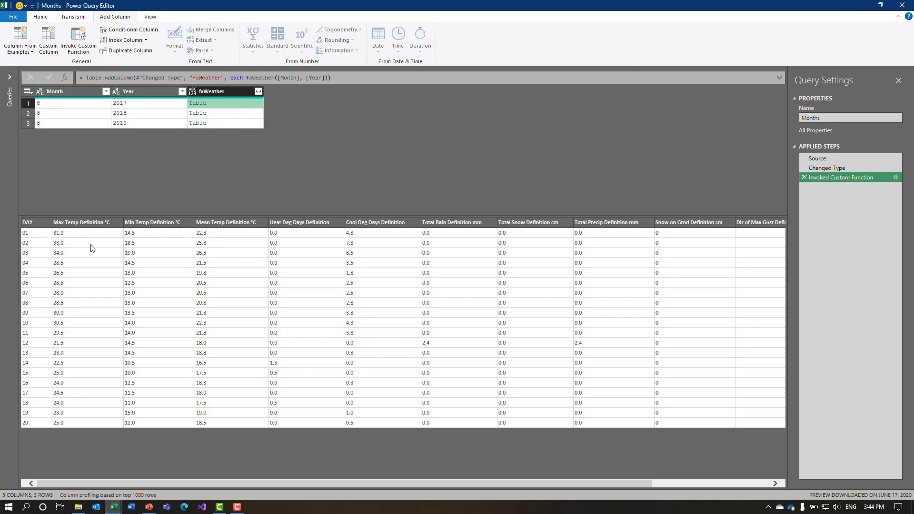
left_click(246, 115)
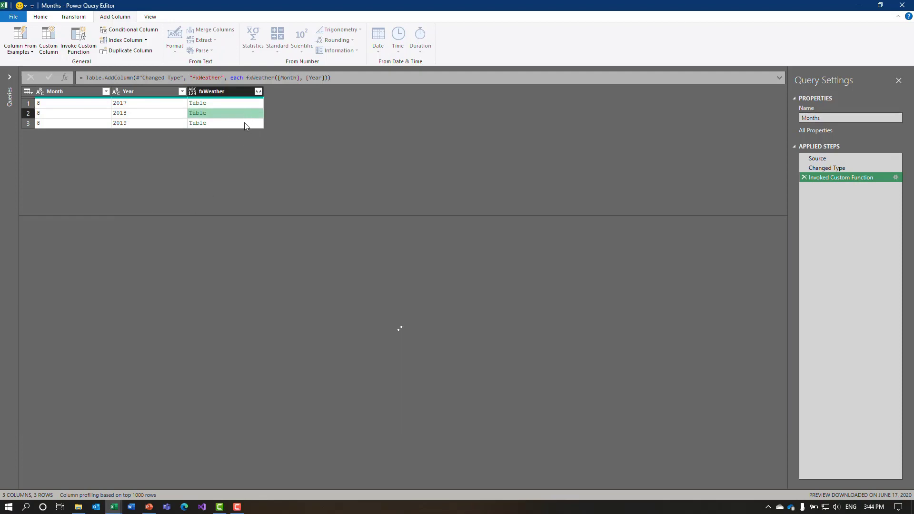
left_click(245, 123)
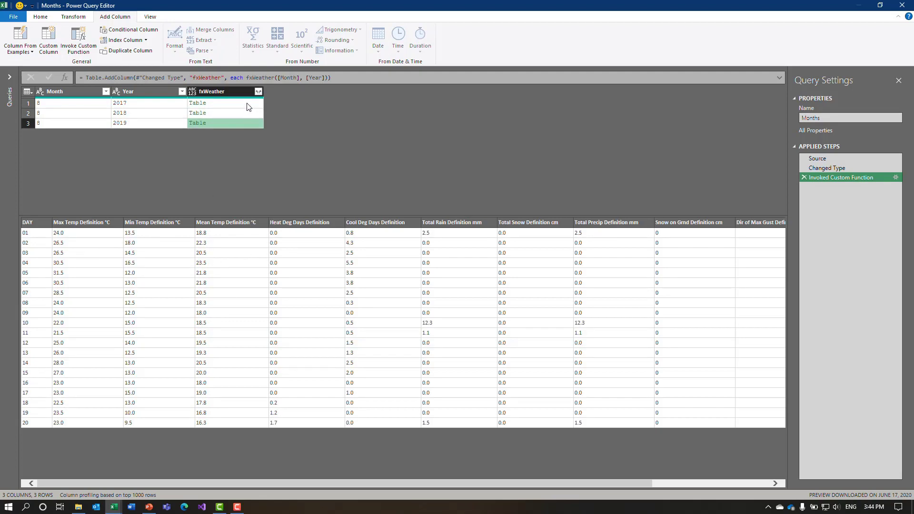
left_click(247, 103)
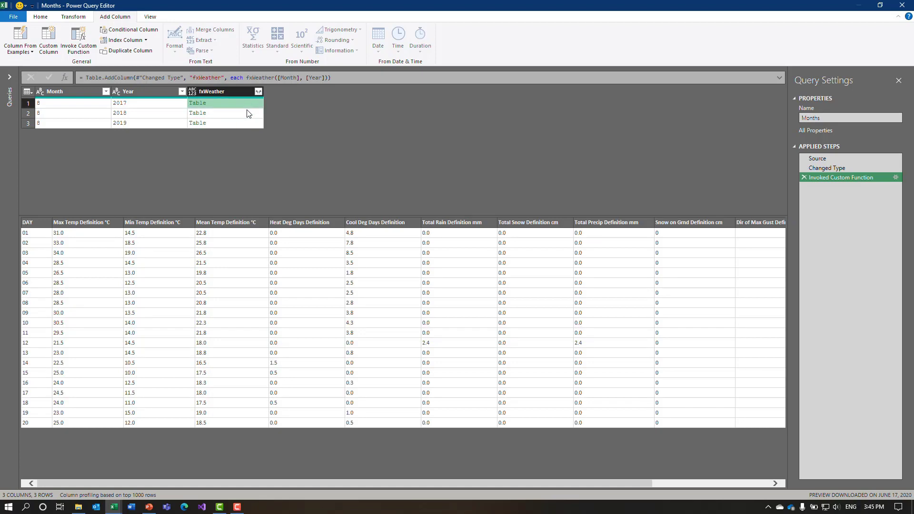
left_click(247, 112)
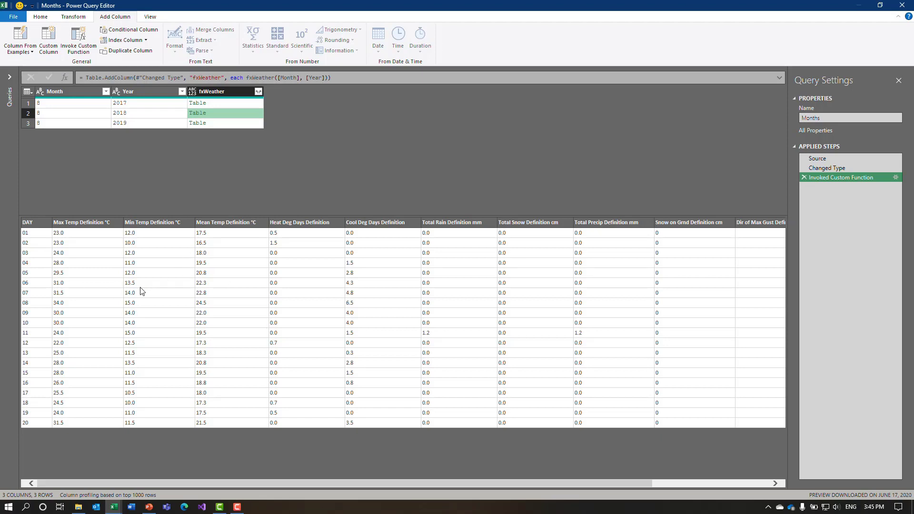
Show the list of queries and rename the Months query to Weather
left_click(9, 78)
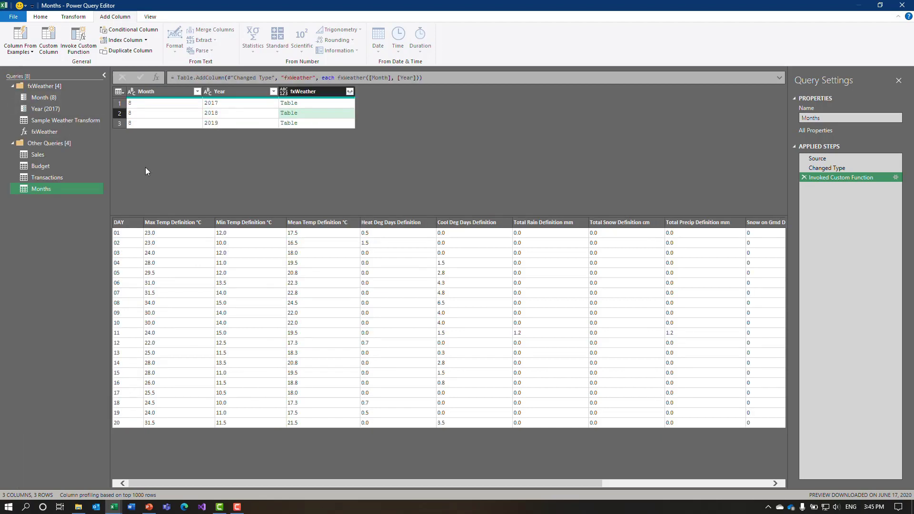
double_click(60, 189)
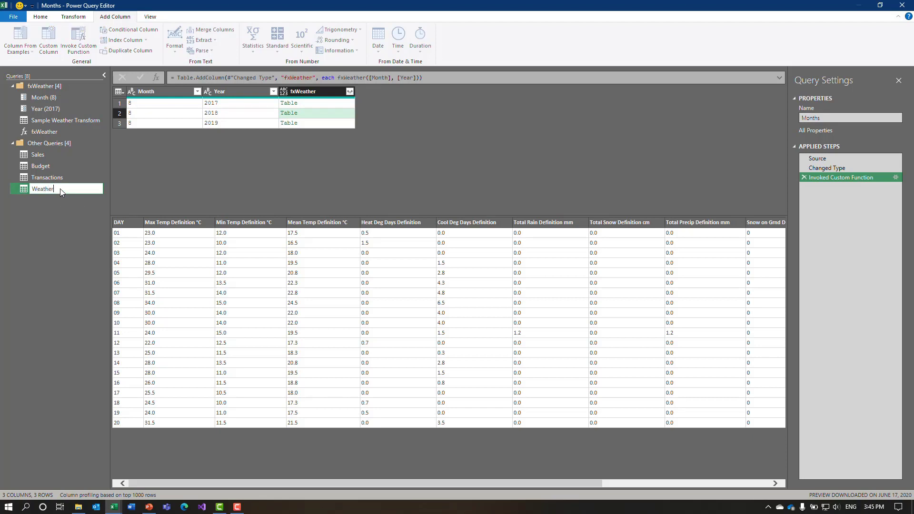
key("Return")
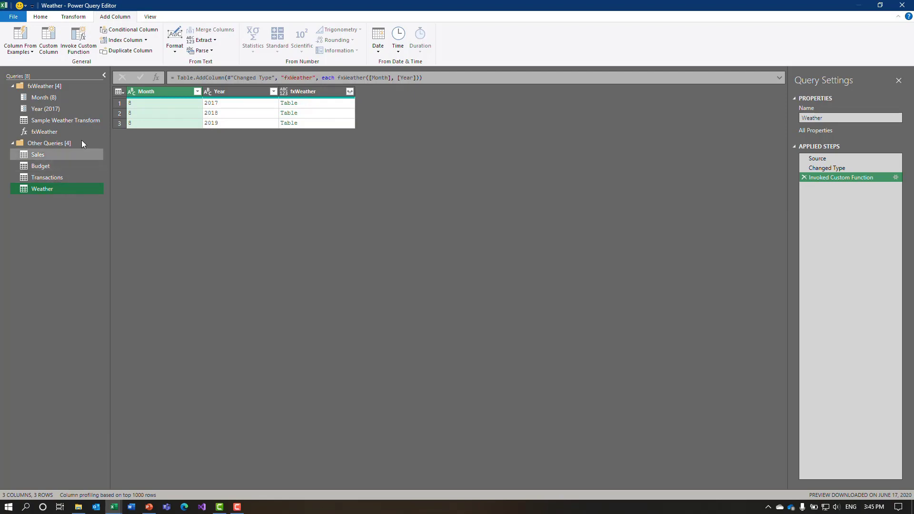
Keep only the DAY and Total Rain Definition mm columns in the Sample Weather Transform query
left_click(76, 123)
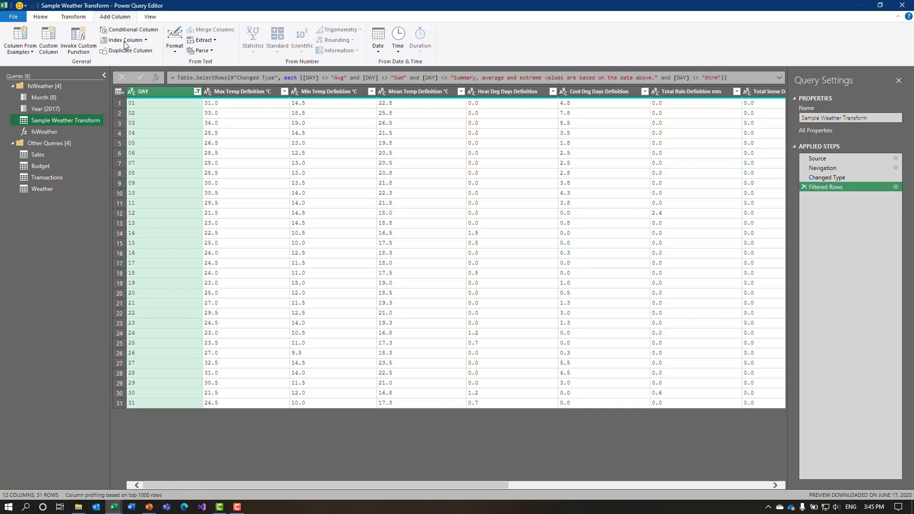
left_click(41, 17)
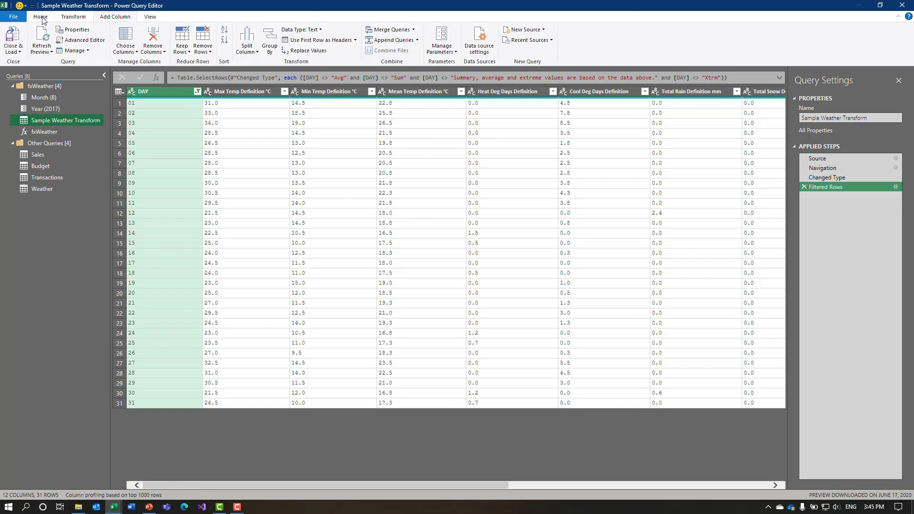
left_click(127, 38)
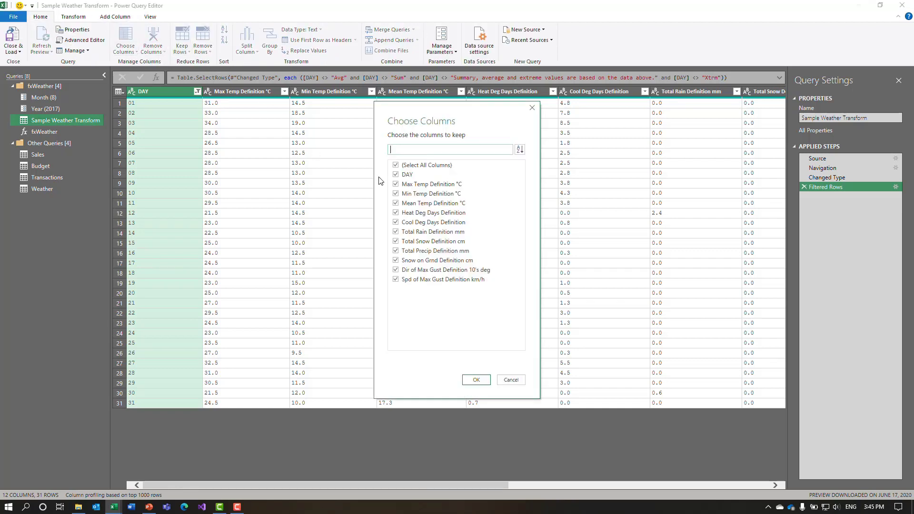
left_click(394, 165)
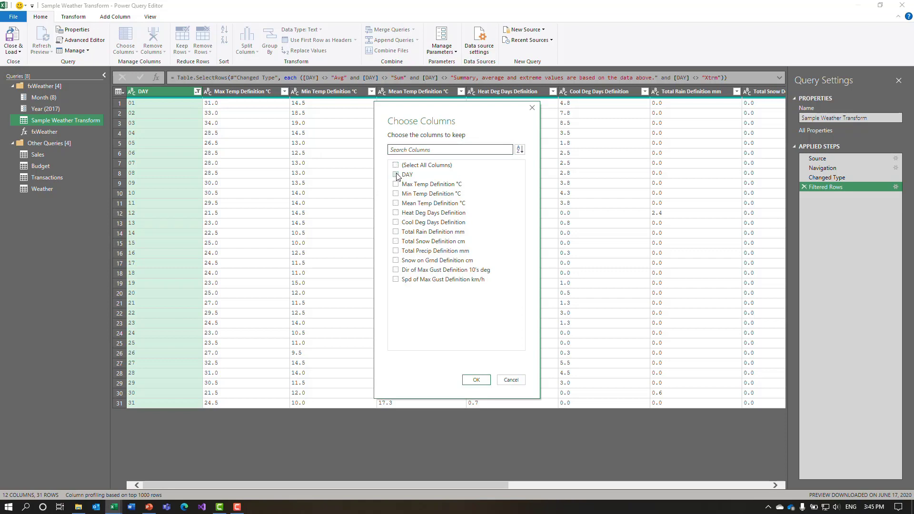
left_click(396, 175)
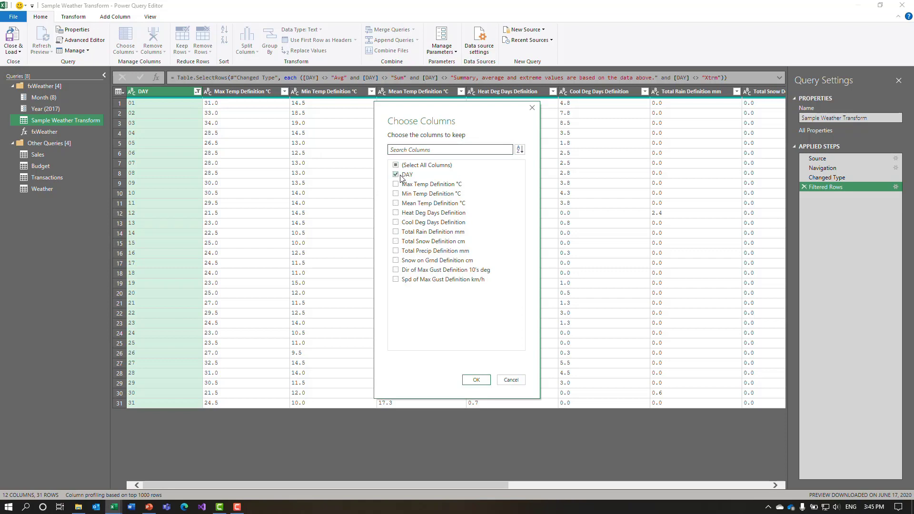
left_click(396, 232)
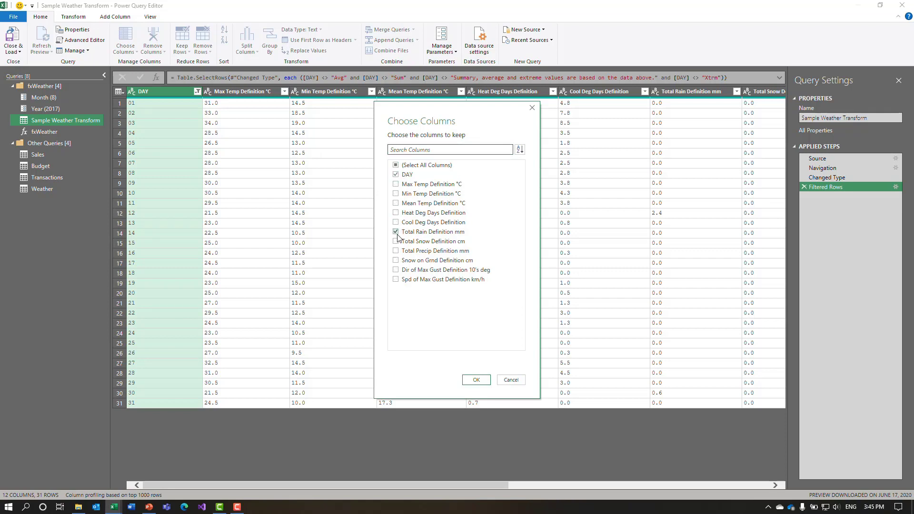
left_click(475, 380)
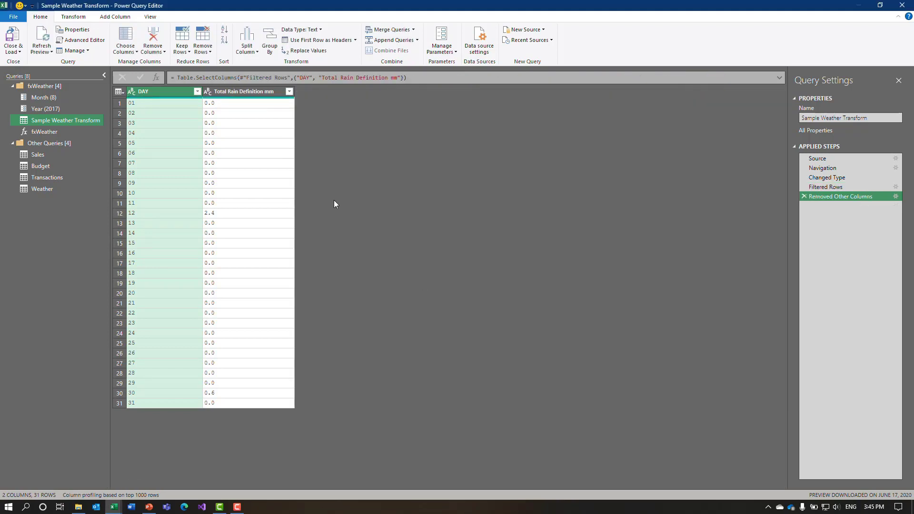
Rename the Total Rain Definition mm column to Rain (mm)
left_click(239, 92)
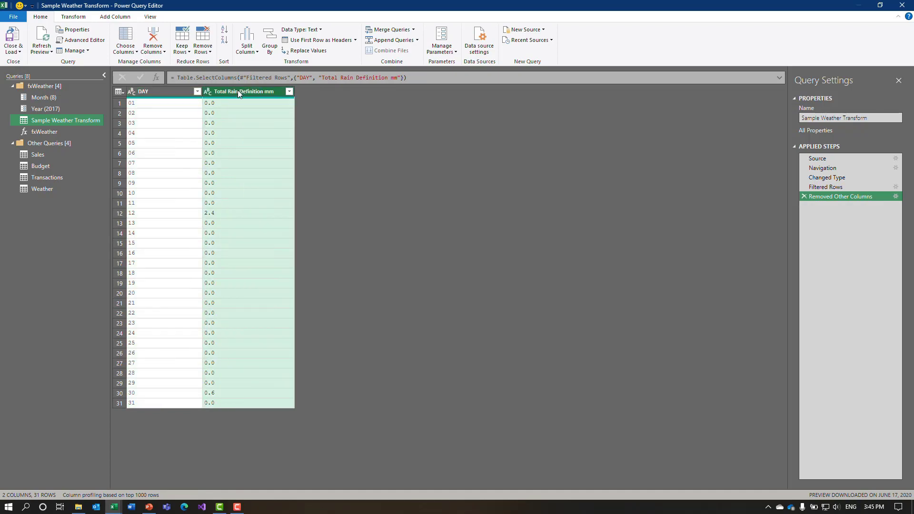
double_click(238, 91)
type("T")
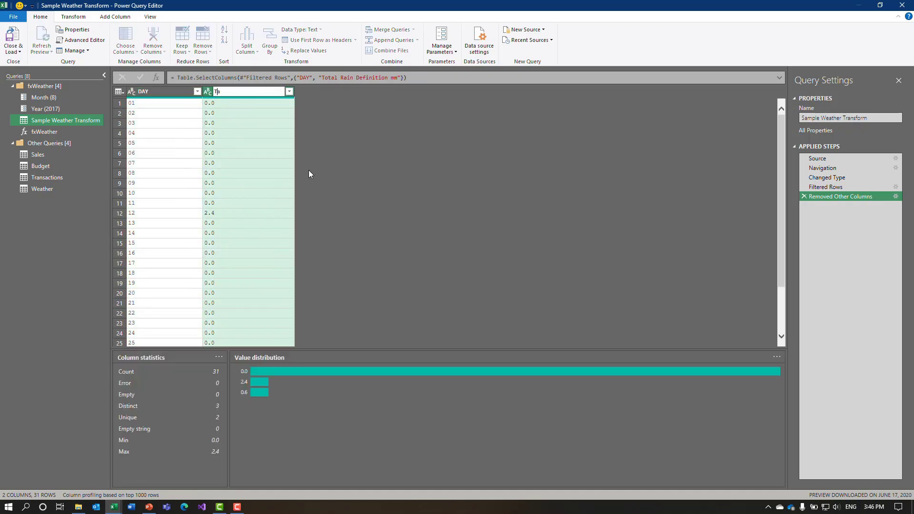
key("BackSpace")
type("Rain (mm")
key("Return")
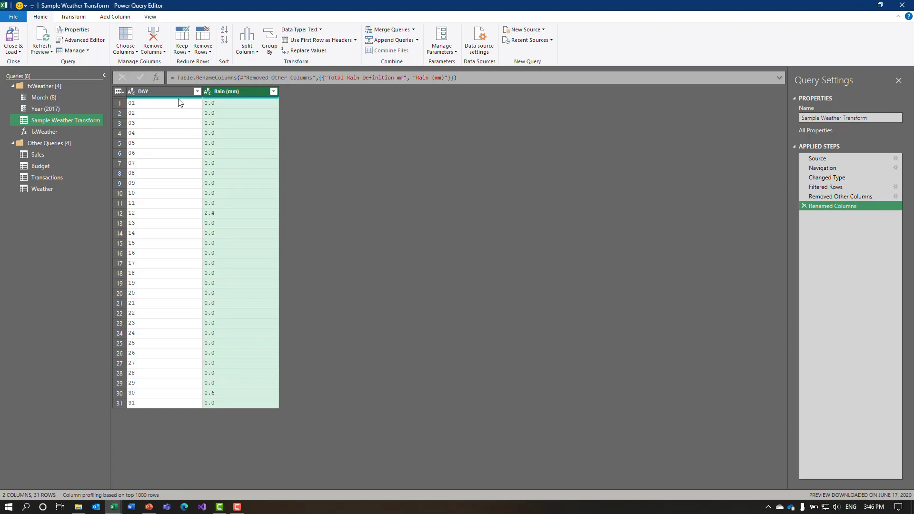
Set the DAY column's data type to Whole Number in Sample Weather Transform
left_click(164, 90)
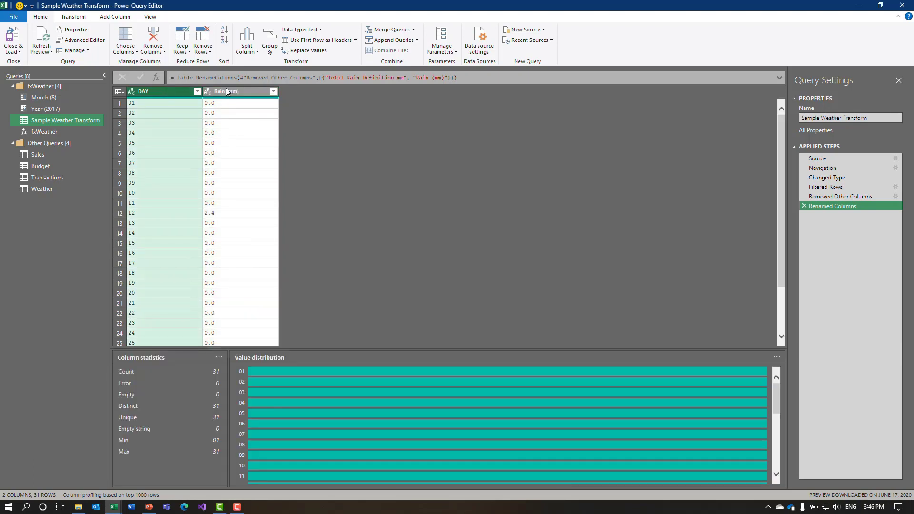
left_click(223, 92, "shift")
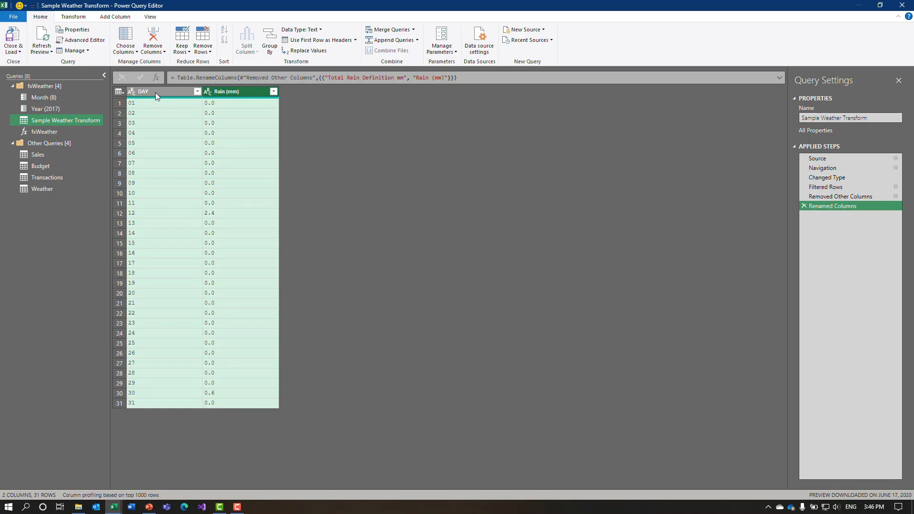
left_click(151, 93)
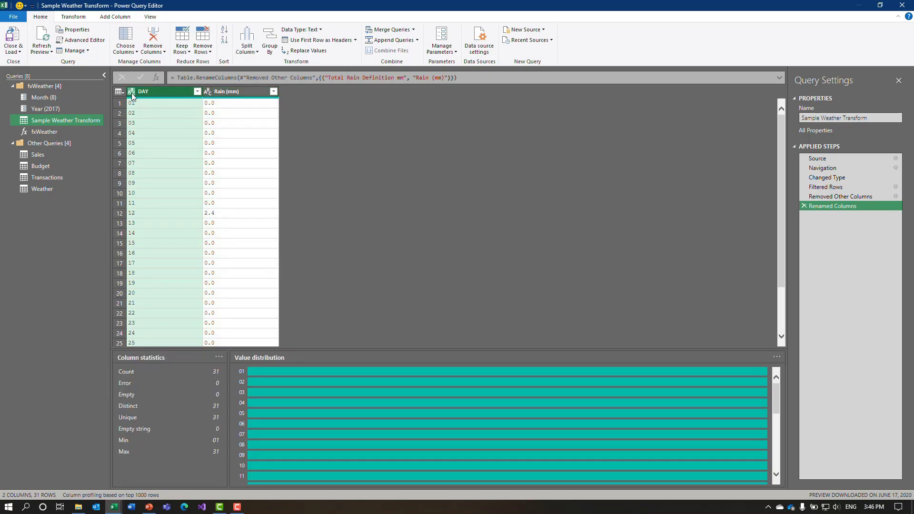
left_click(133, 91)
left_click(144, 122)
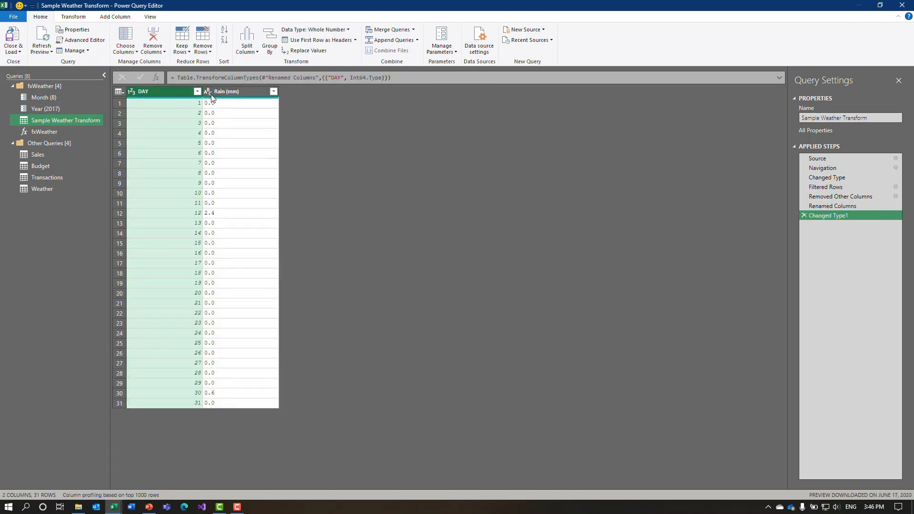
Set the Rain (mm) column's data type to Decimal Number in Sample Weather Transform
left_click(207, 93)
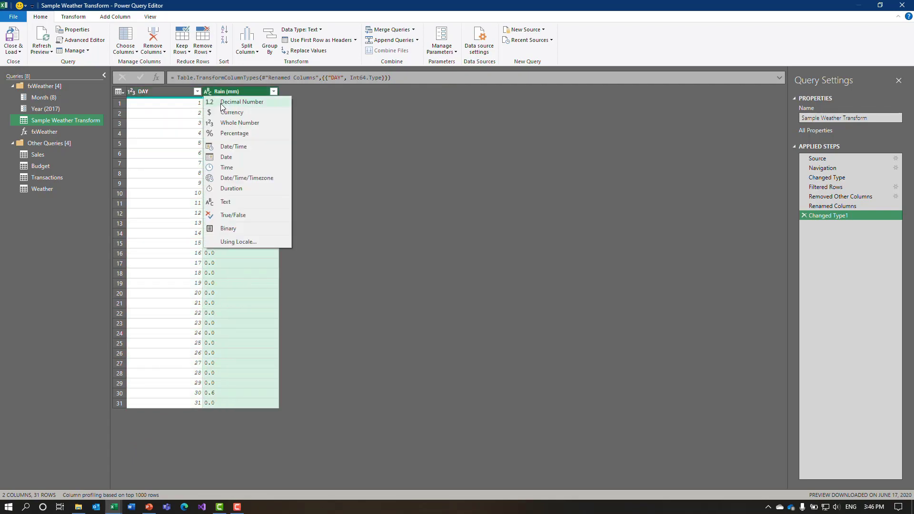
left_click(222, 103)
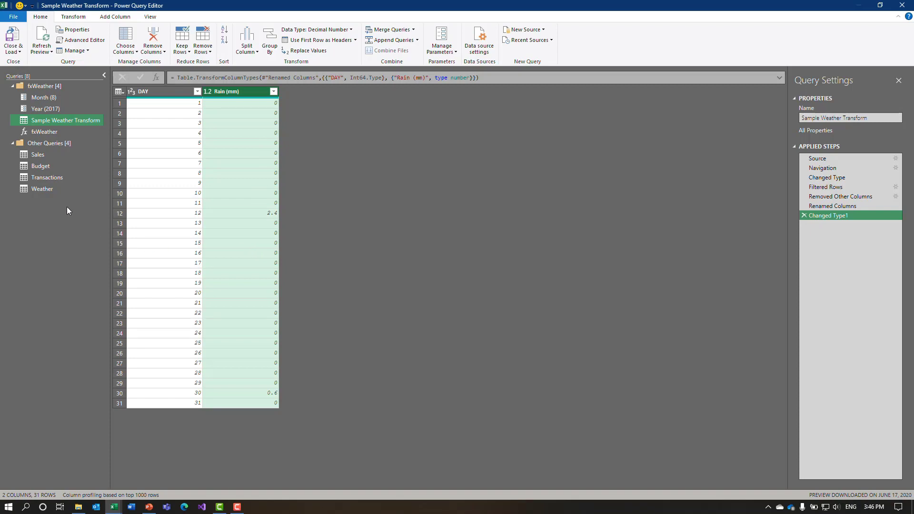
Refresh the Weather query's preview and inspect the nested fxWeather table in the 2017 row
left_click(50, 189)
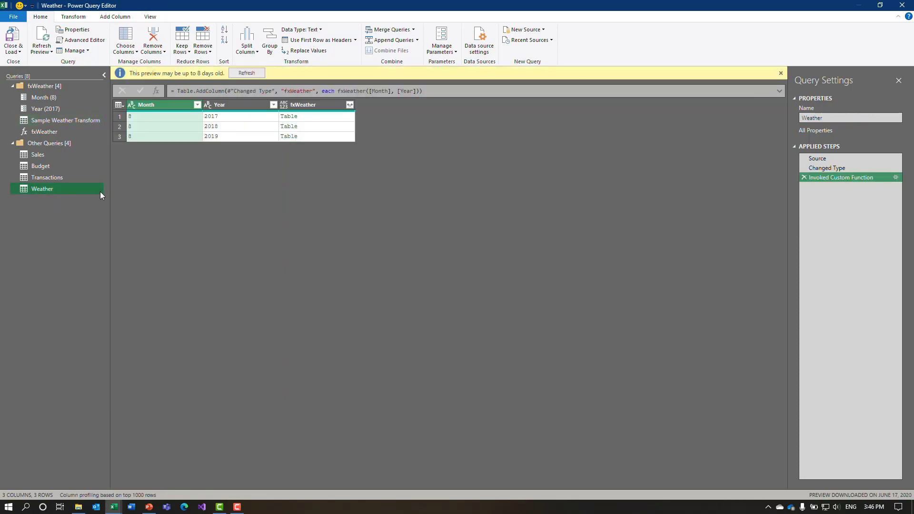
left_click(324, 119)
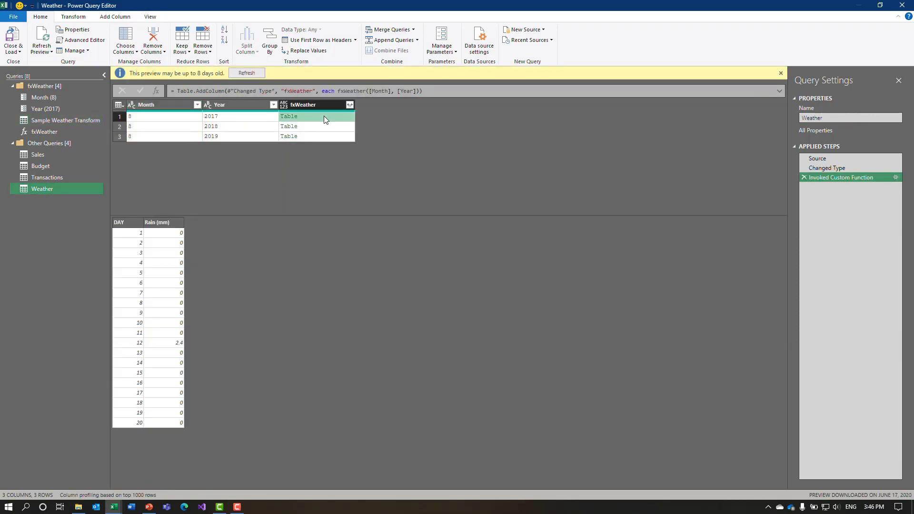
left_click(247, 73)
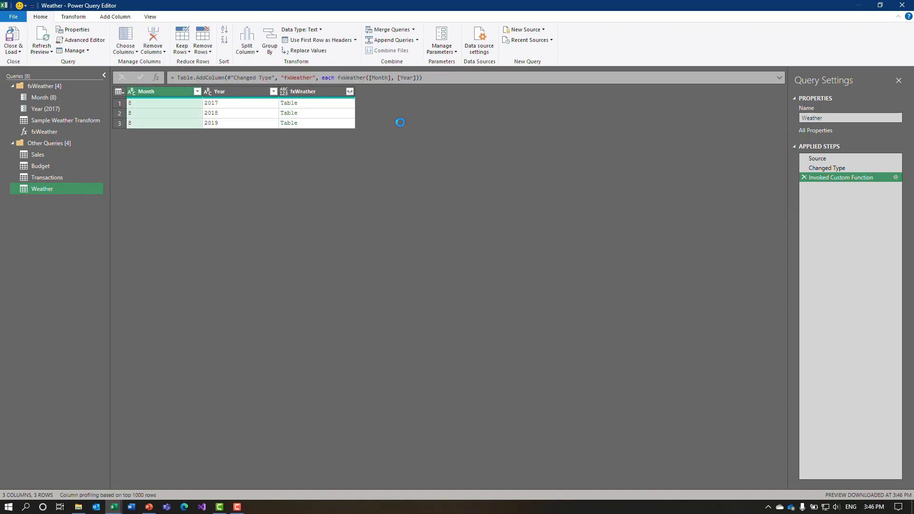
left_click(346, 105)
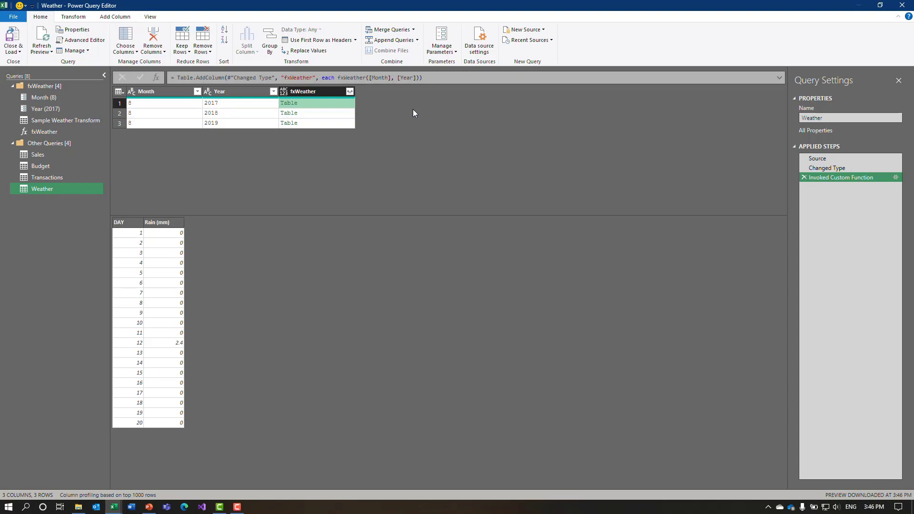
Expand the fxWeather column into DAY and Rain (mm), loading the full column list and leaving out the original column name prefix
left_click(349, 92)
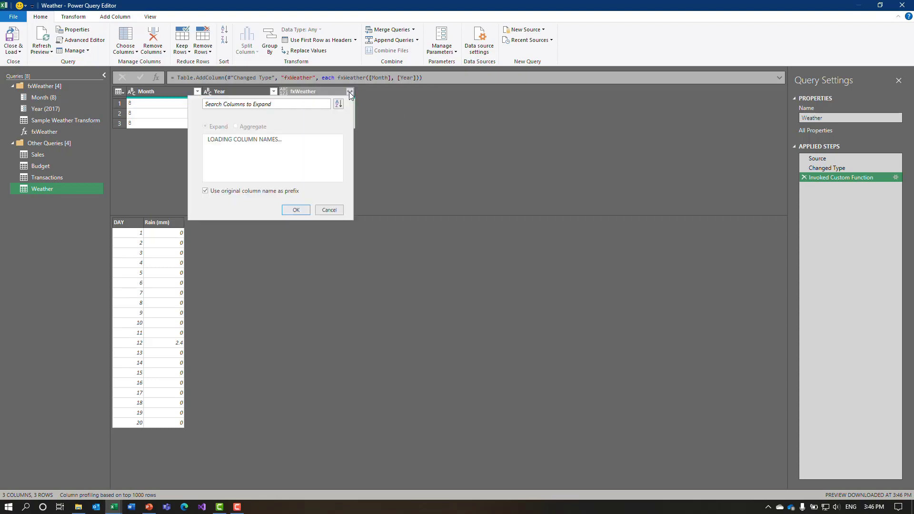
left_click(206, 190)
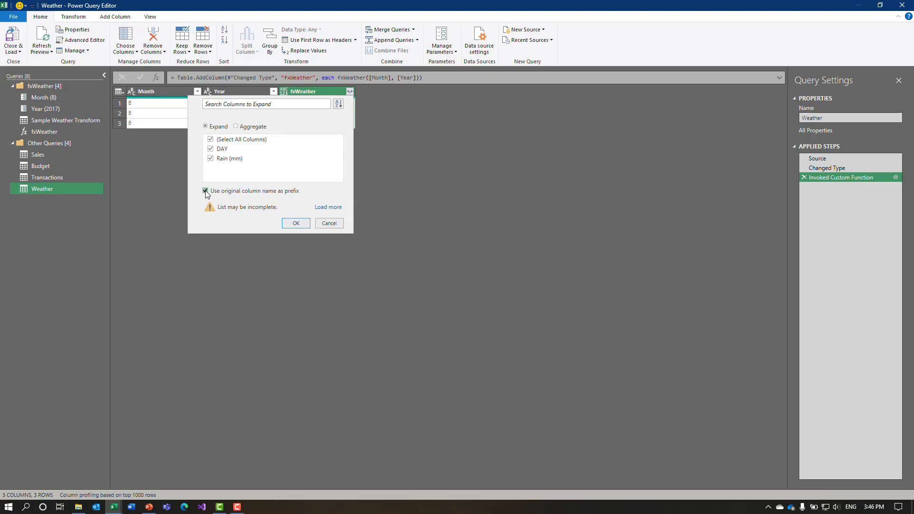
left_click(328, 207)
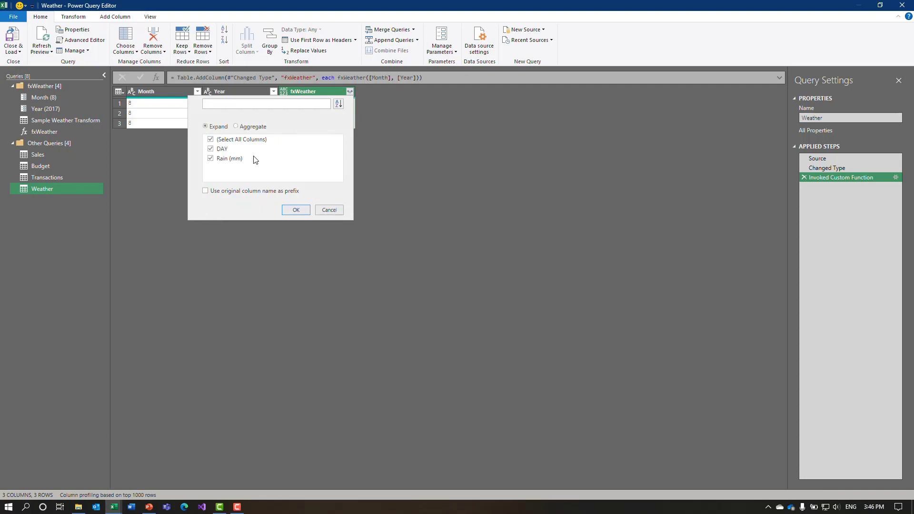
left_click(297, 210)
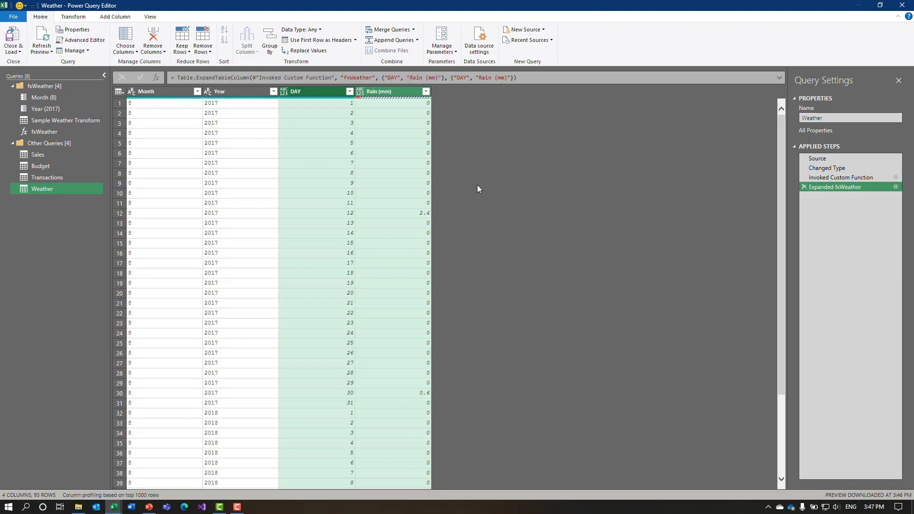
Check the Rain (mm) column for errors by temporarily showing the column quality and column distribution indicators
left_click(384, 94)
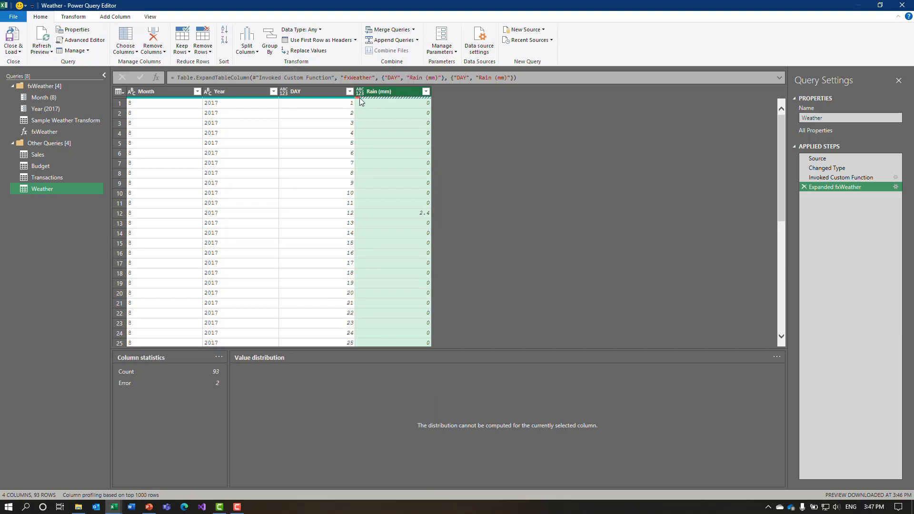
mouse_move(359, 99)
left_click(149, 17)
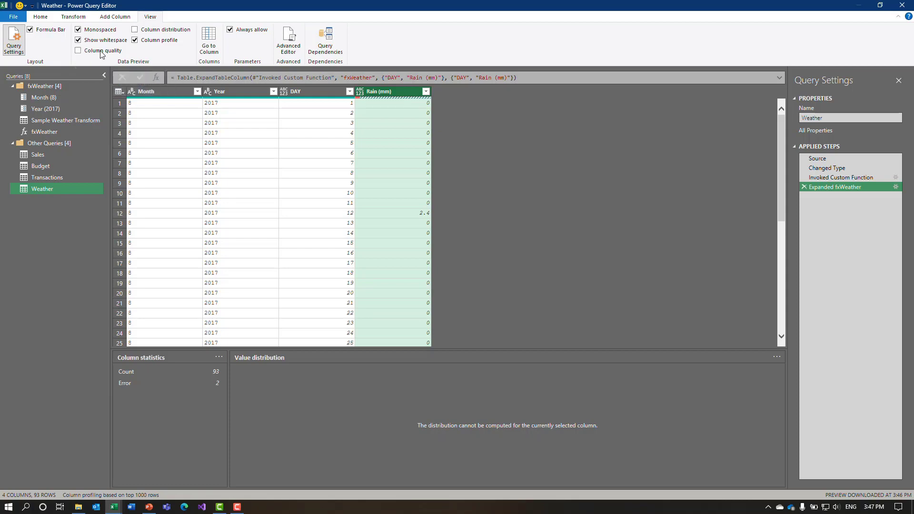
left_click(86, 51)
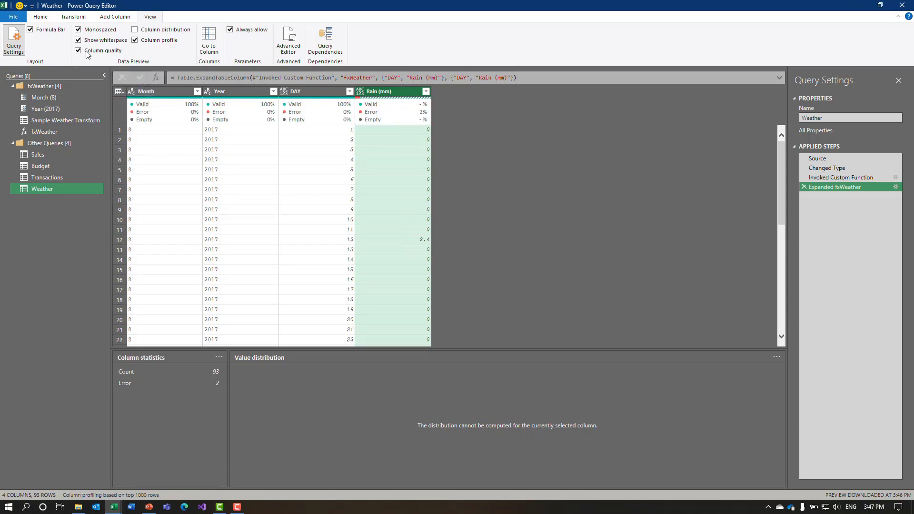
mouse_move(420, 114)
left_click(135, 30)
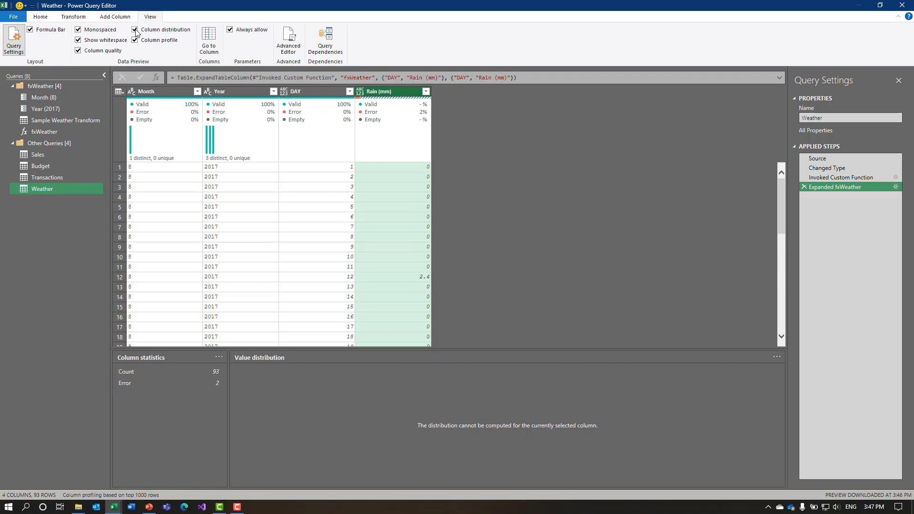
left_click(136, 30)
left_click(79, 51)
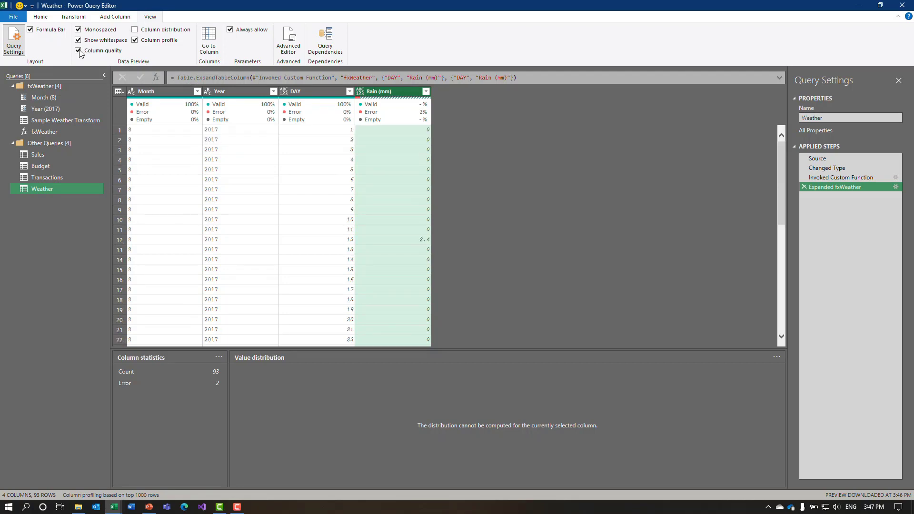
Compare the column statistics of the DAY, Year and Rain (mm) columns in the Weather query
left_click(318, 95)
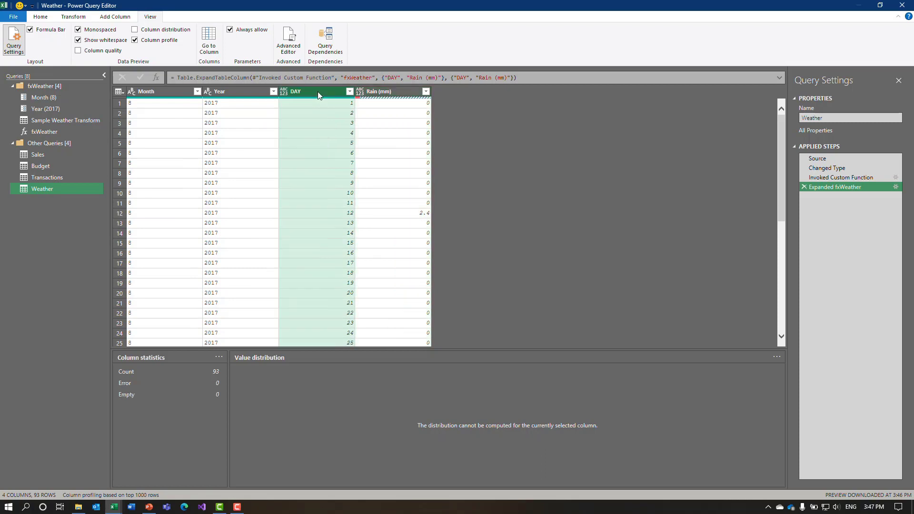
left_click(247, 95)
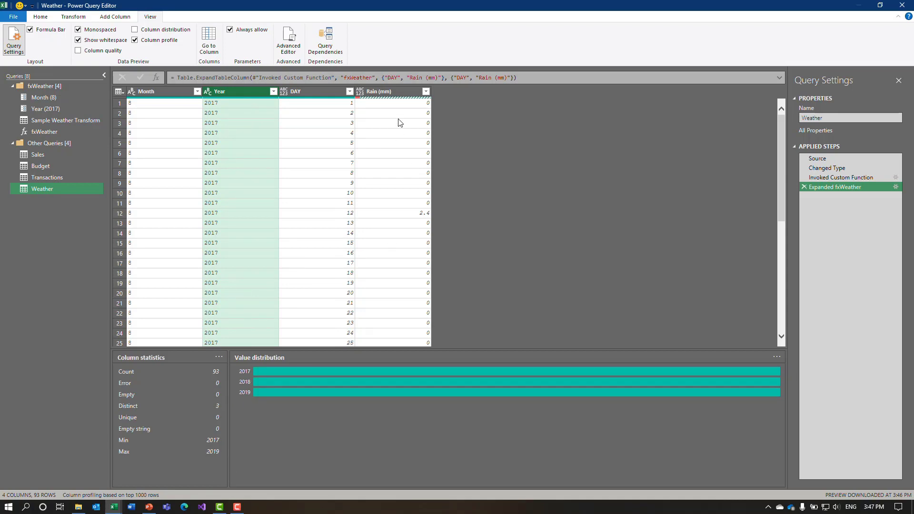
left_click(397, 92)
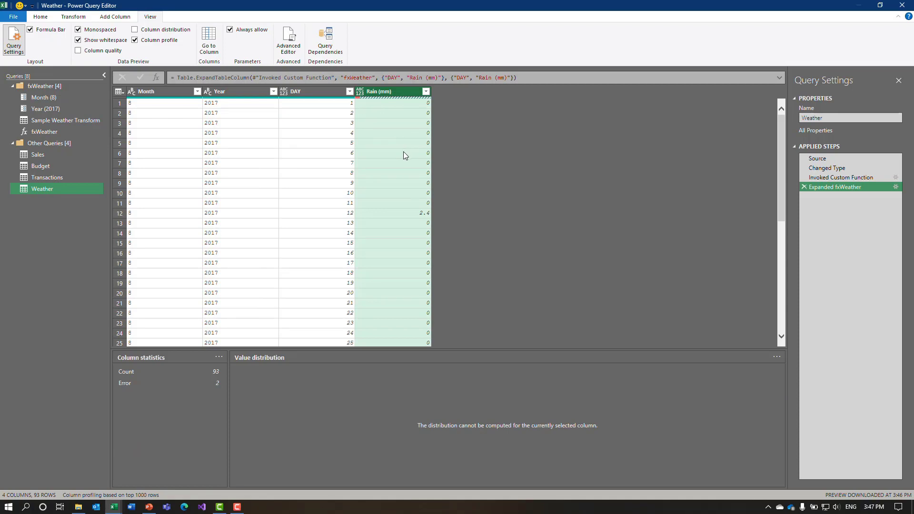
Locate the error cell in the Rain (mm) column at row 55 and examine its details, month and year
scroll(403, 151, "down", 8)
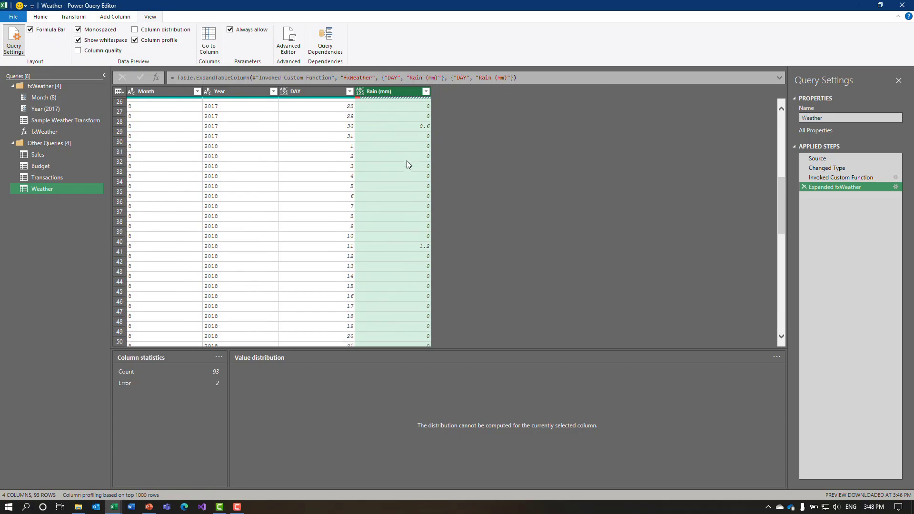
scroll(407, 164, "down", 5)
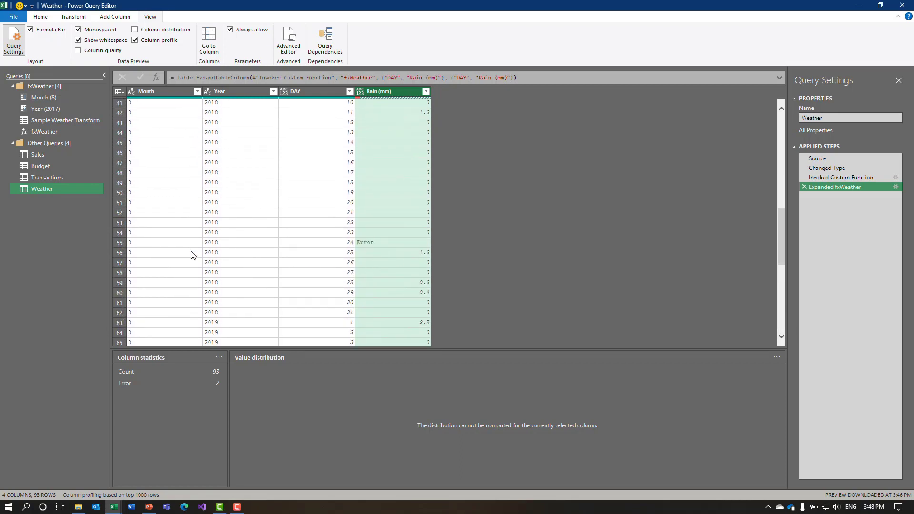
left_click(413, 243)
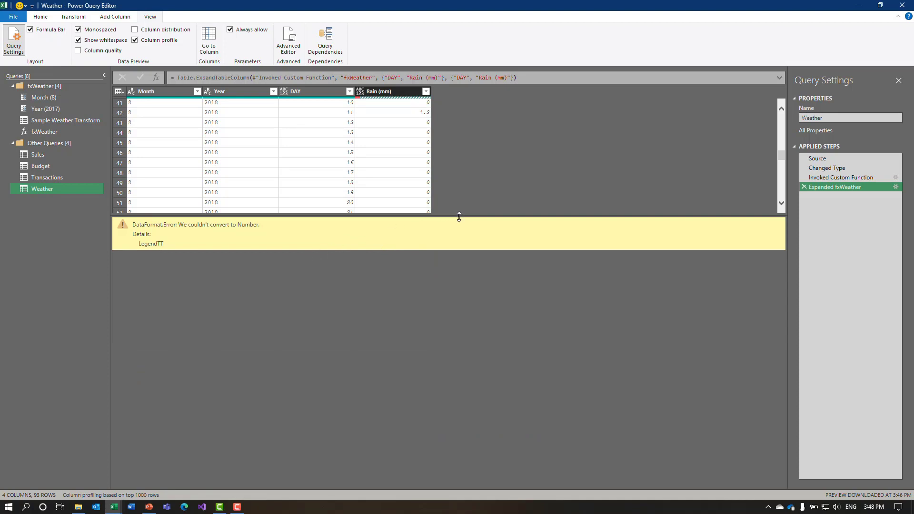
left_click_drag(459, 220, 452, 263)
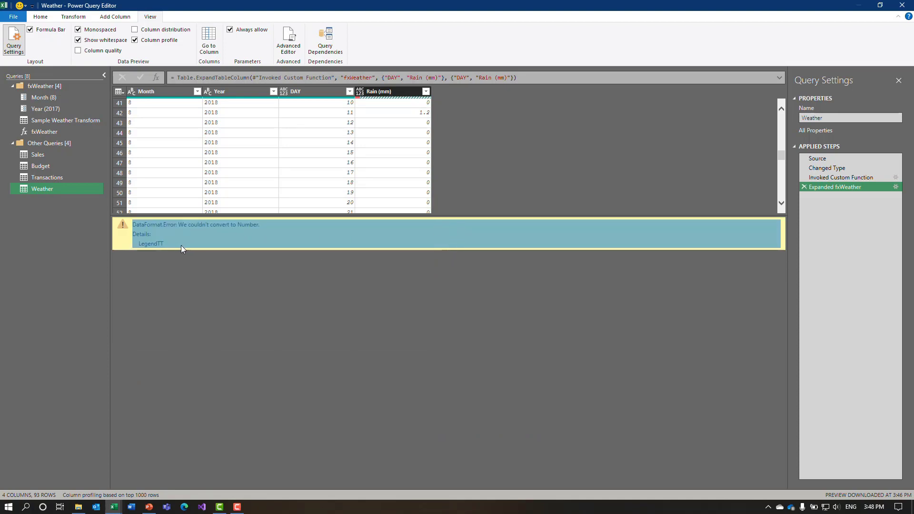
scroll(386, 170, "down", 1)
scroll(387, 170, "down", 2)
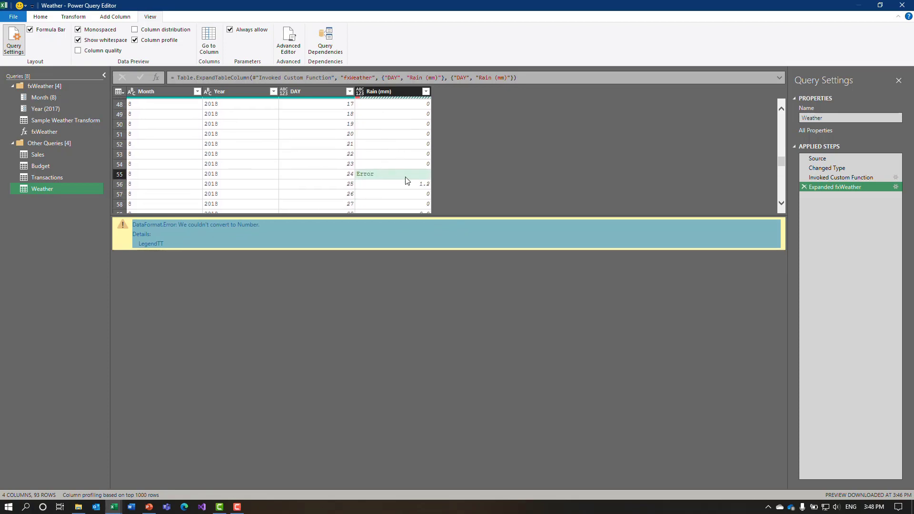
left_click(138, 179)
left_click(247, 174)
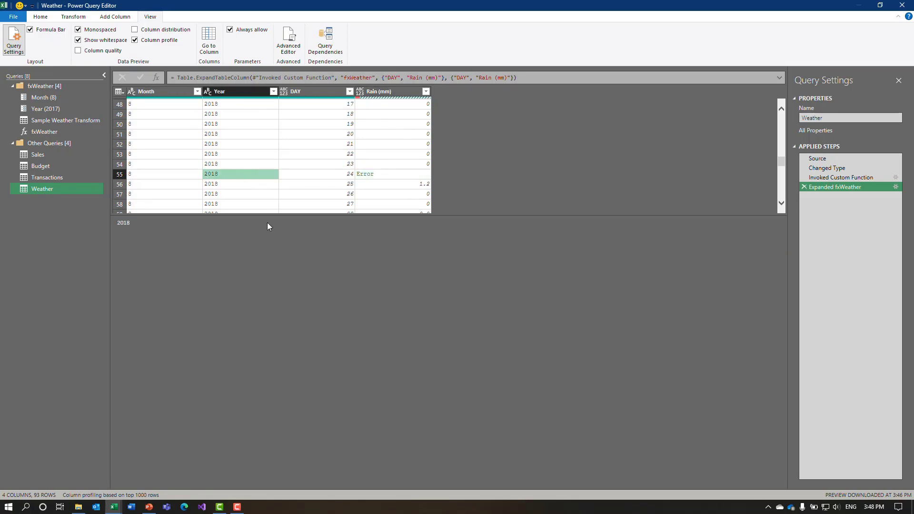
Set the current value of the Year parameter to 2018
left_click(47, 109)
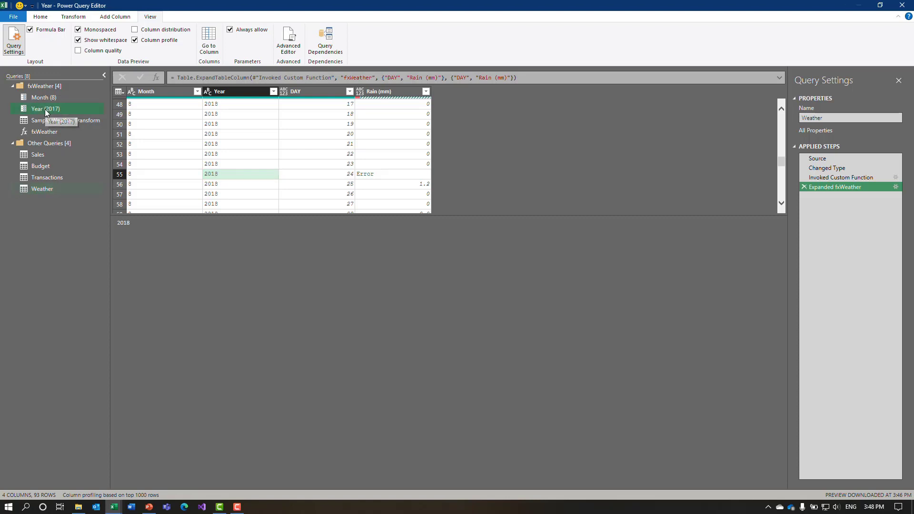
double_click(131, 90)
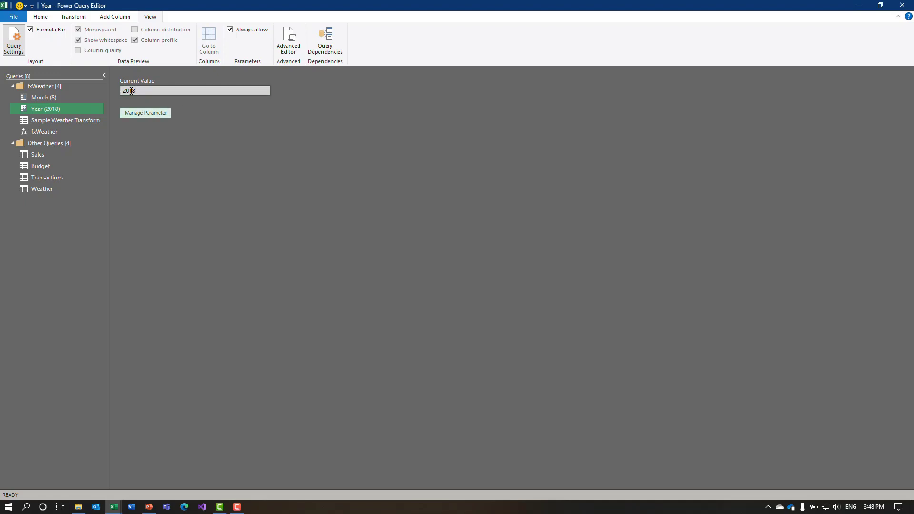
Examine the details of the Rain (mm) error on day 24 in the Sample Weather Transform query
left_click(60, 121)
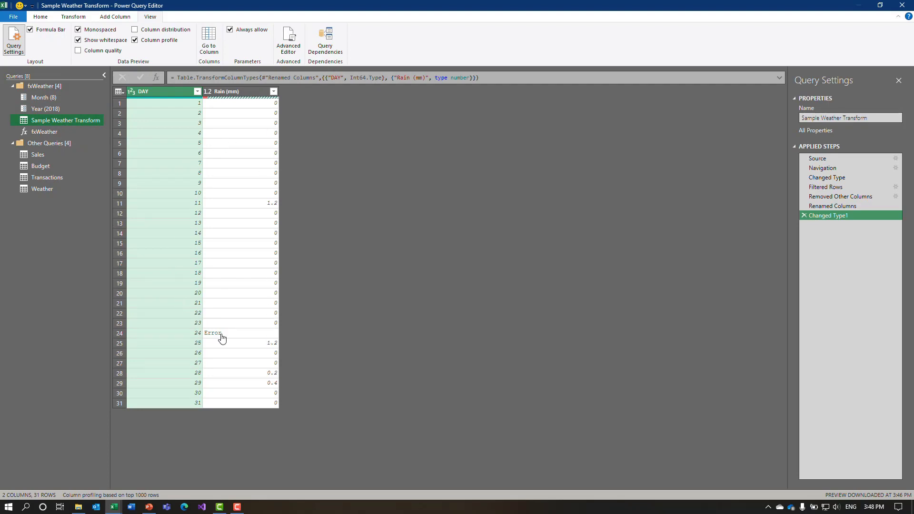
left_click(265, 334)
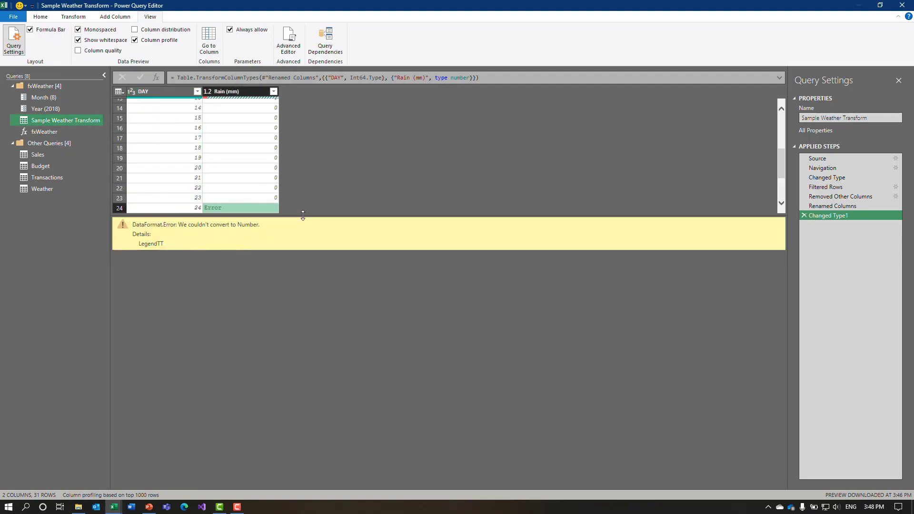
left_click_drag(303, 214, 302, 349)
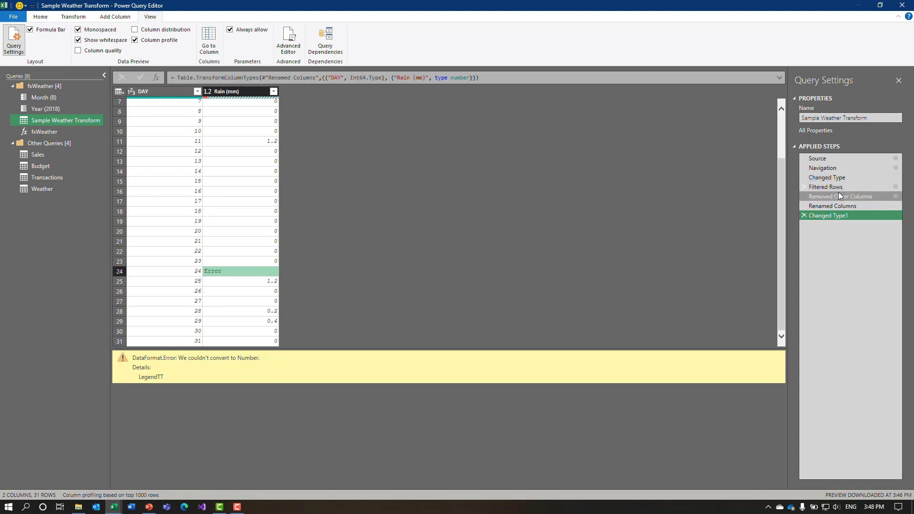
Insert a Replace Values step after Renamed Columns replacing LegendTT with 0 in Rain (mm), and check the final Changed Type1 step
left_click(838, 208)
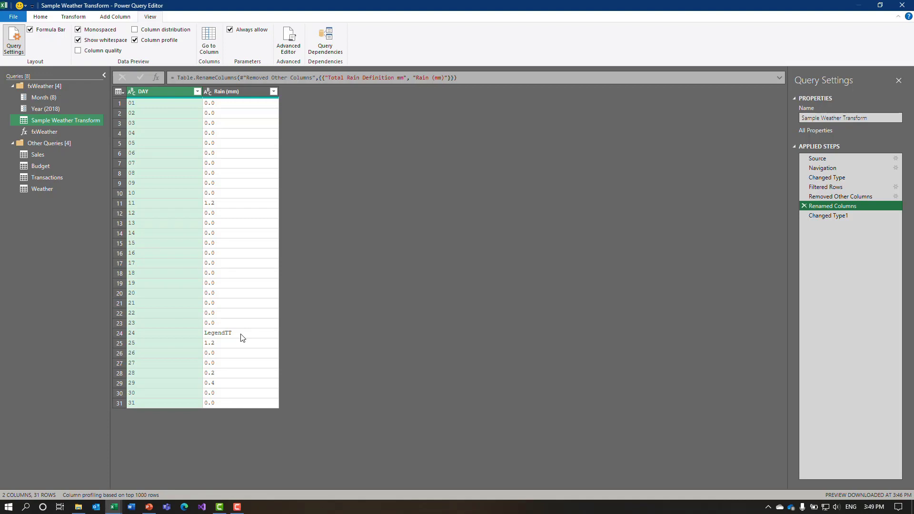
right_click(239, 90)
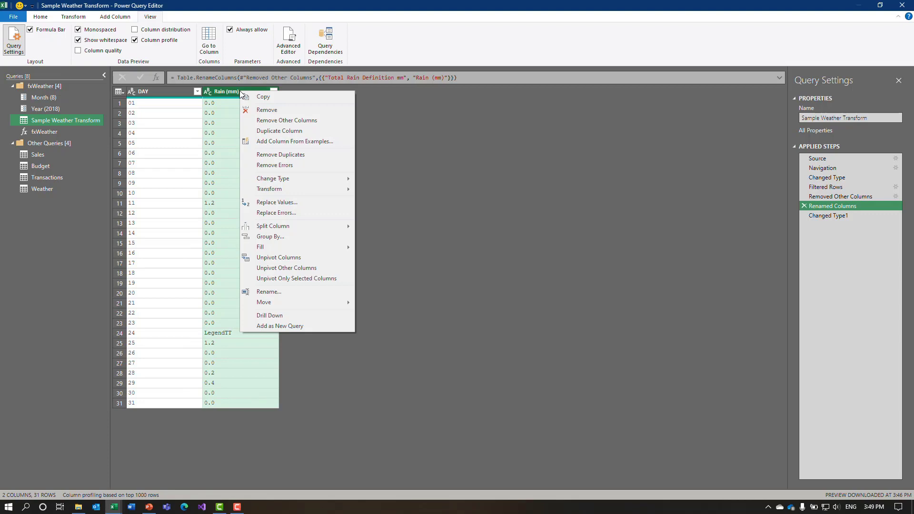
left_click(281, 203)
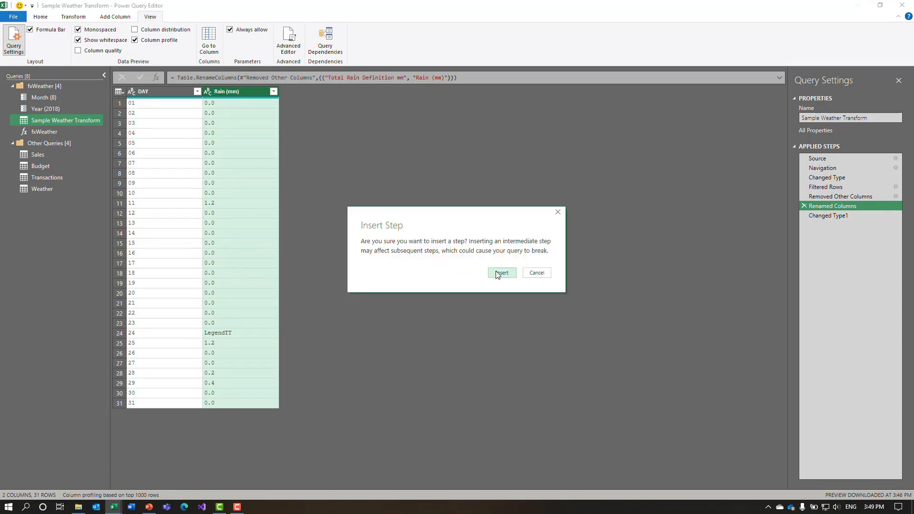
left_click(500, 273)
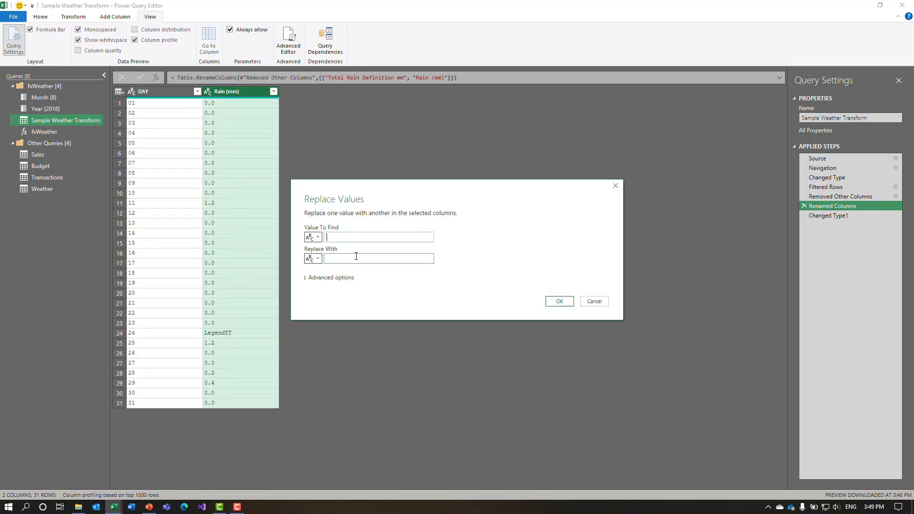
type("LegendTT")
key("Tab")
key("Tab")
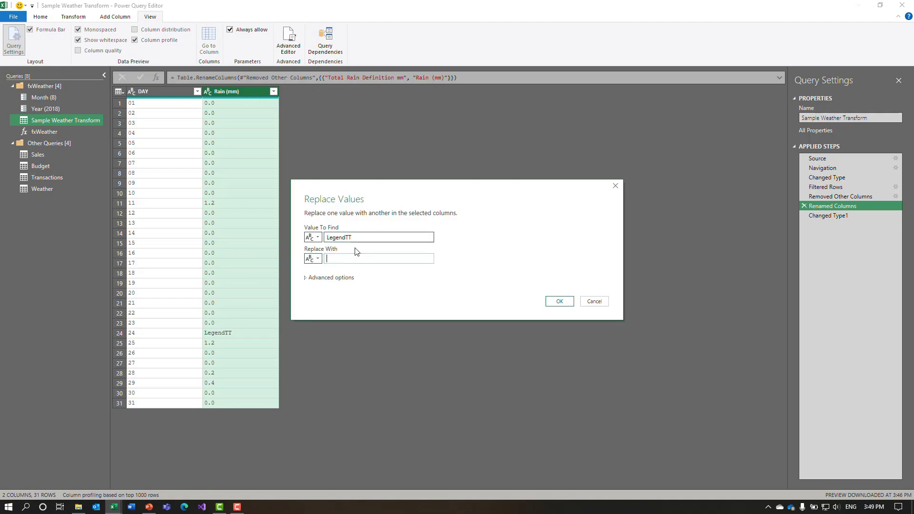
type("0")
left_click(557, 301)
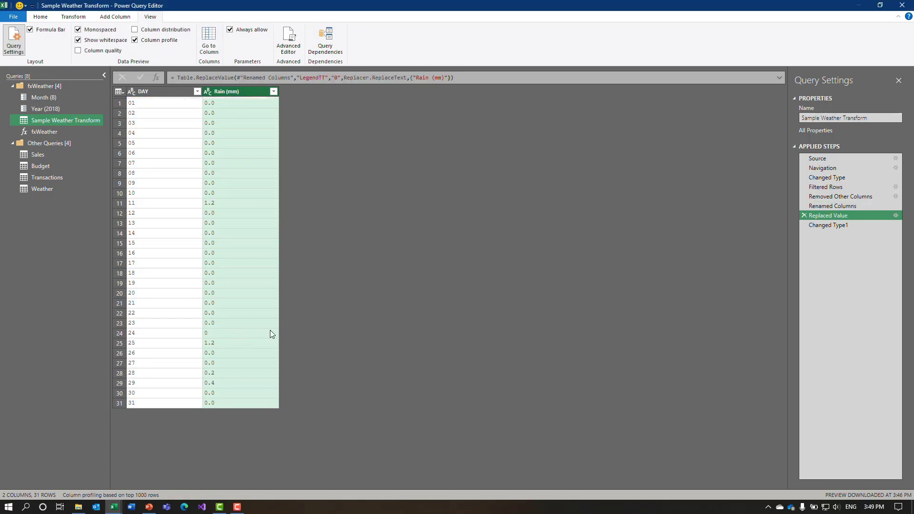
left_click(830, 225)
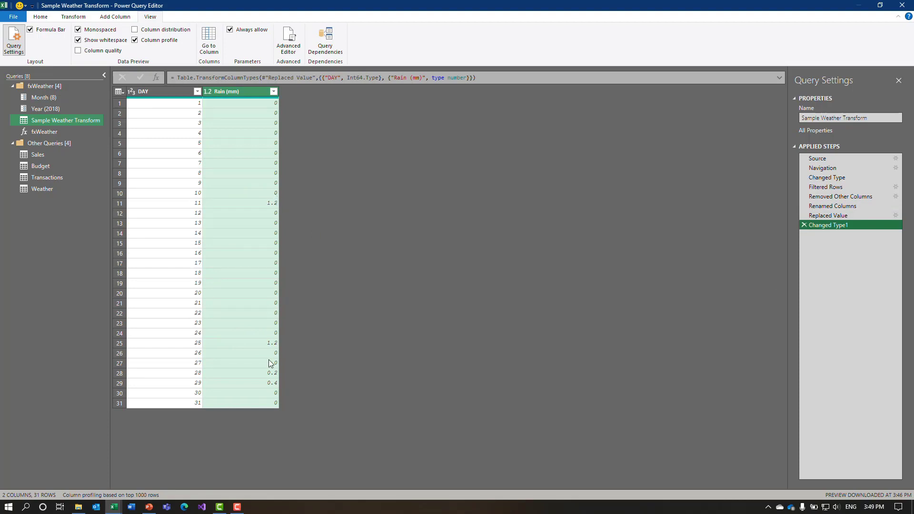
In the Weather query, change the DAY column's data type to Text and the Rain (mm) column's to Decimal Number
left_click(44, 190)
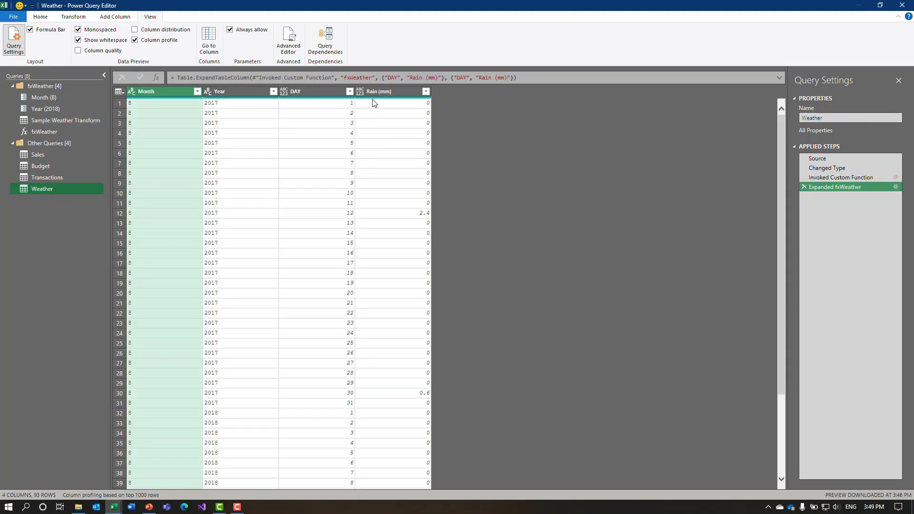
scroll(405, 269, "down", 18)
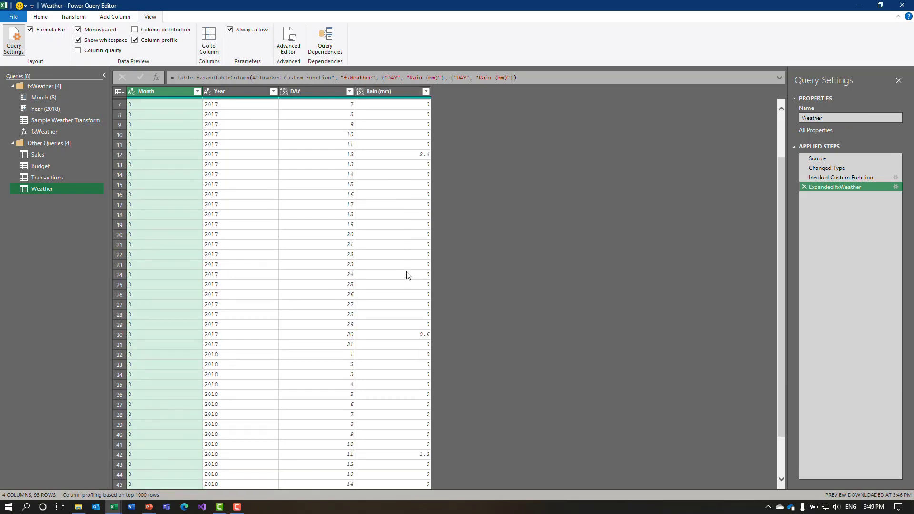
scroll(398, 262, "up", 12)
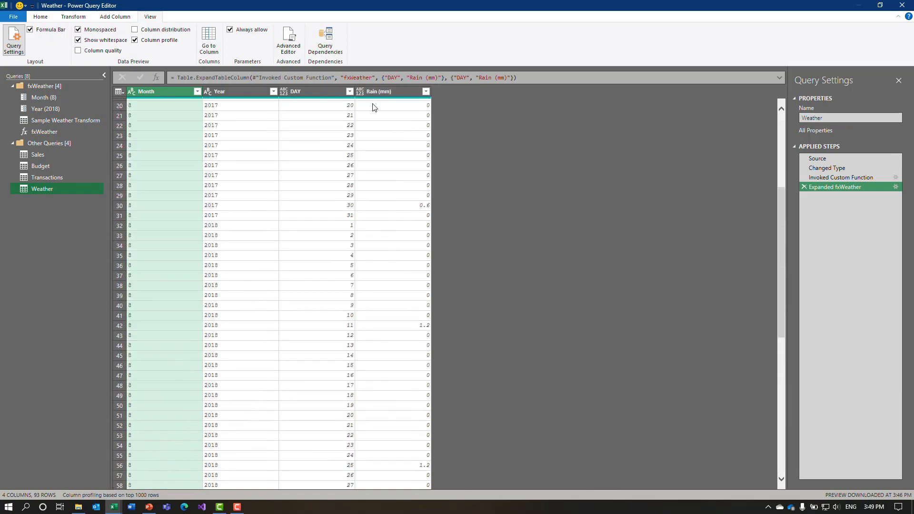
mouse_move(307, 101)
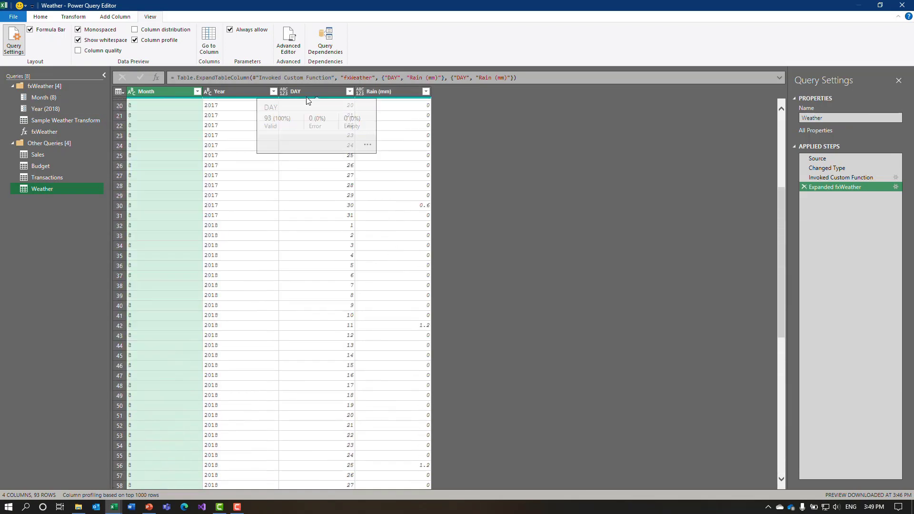
left_click(283, 91)
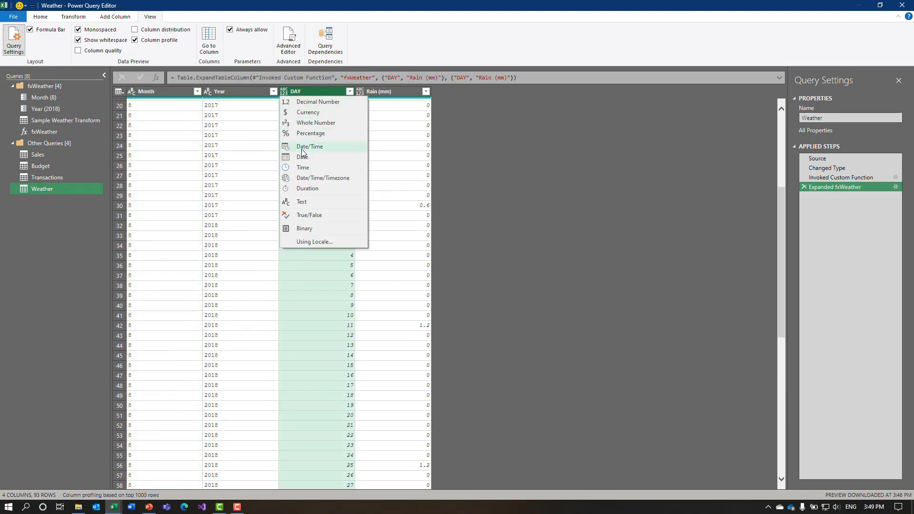
left_click(302, 202)
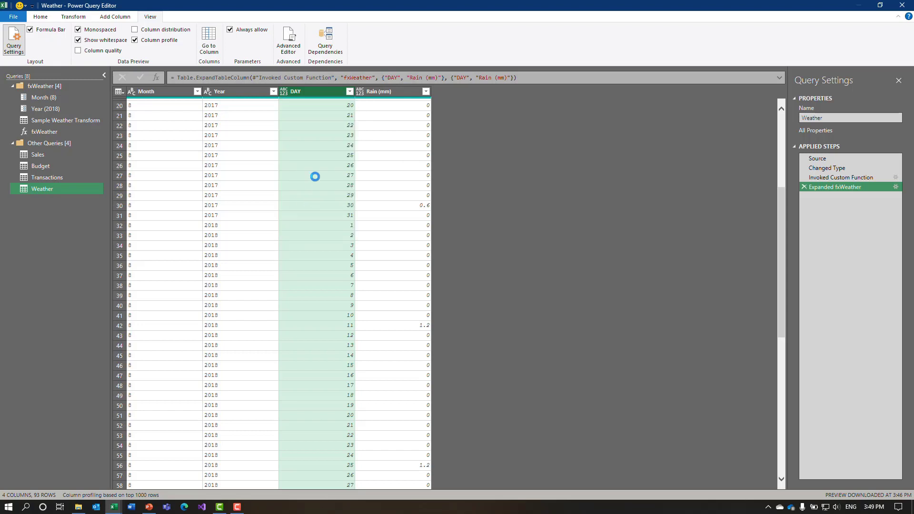
left_click(360, 92)
left_click(385, 109)
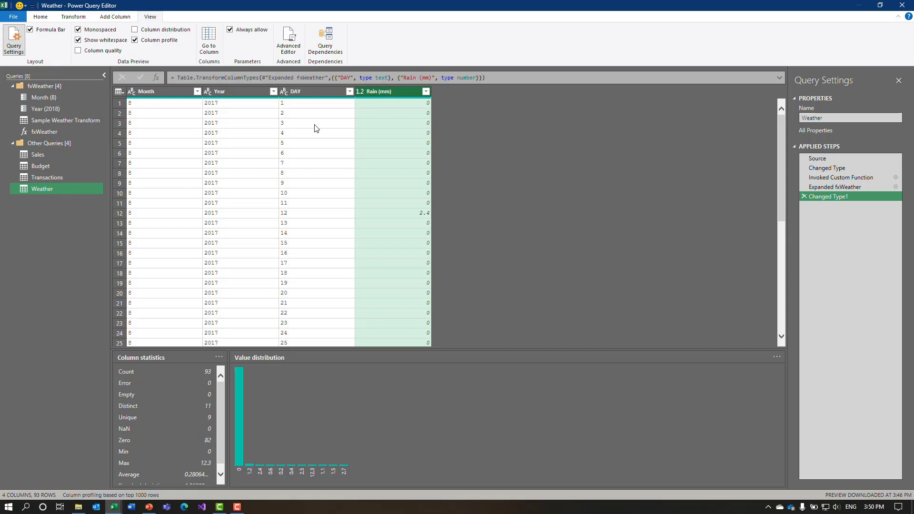
Merge the Year, Month and DAY columns in that order into one column named Date, using a custom "-" separator
left_click(239, 91)
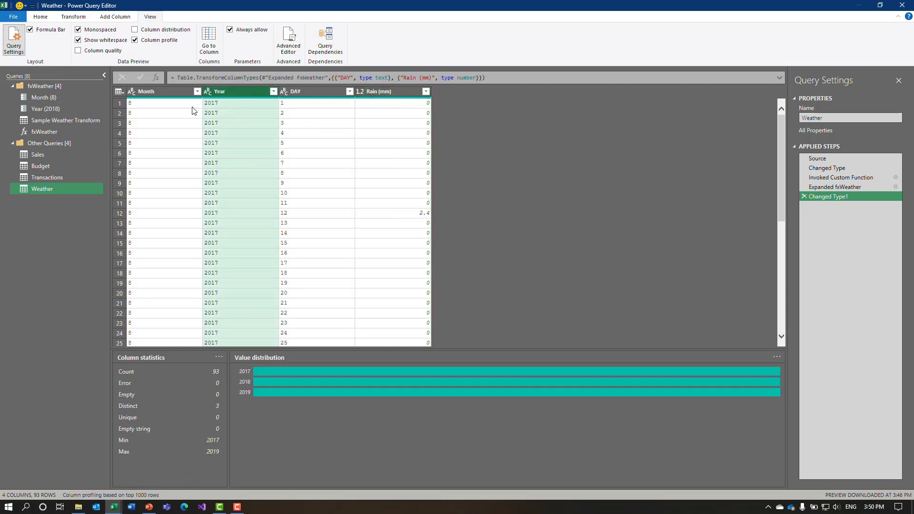
left_click(170, 91, "ctrl")
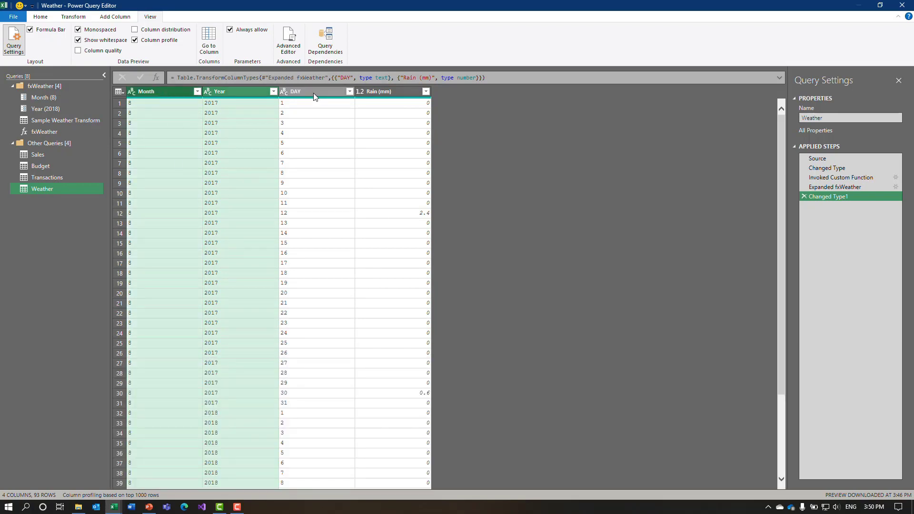
left_click(313, 93, "ctrl")
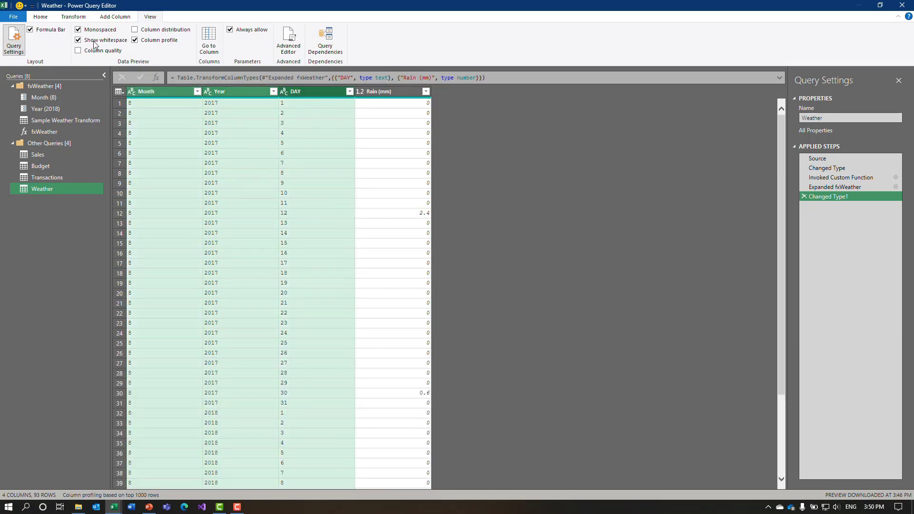
left_click(80, 18)
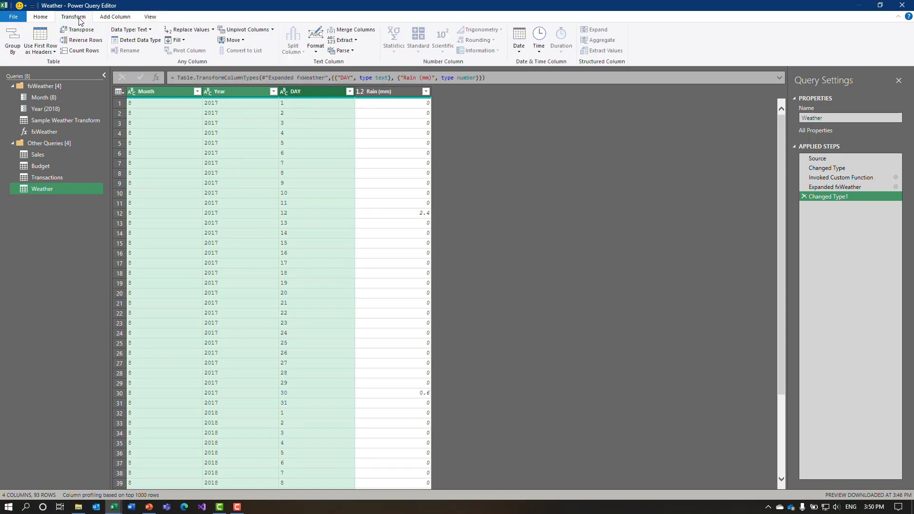
left_click(347, 36)
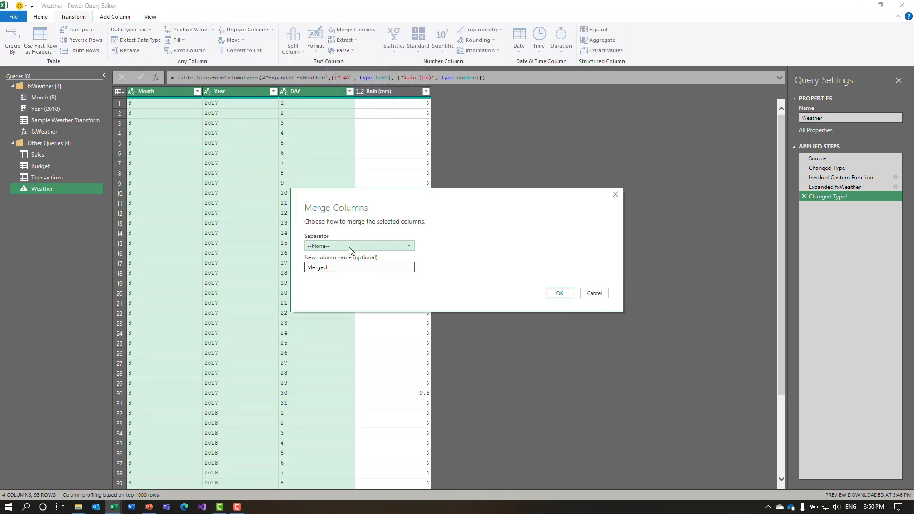
left_click(349, 247)
left_click(347, 322)
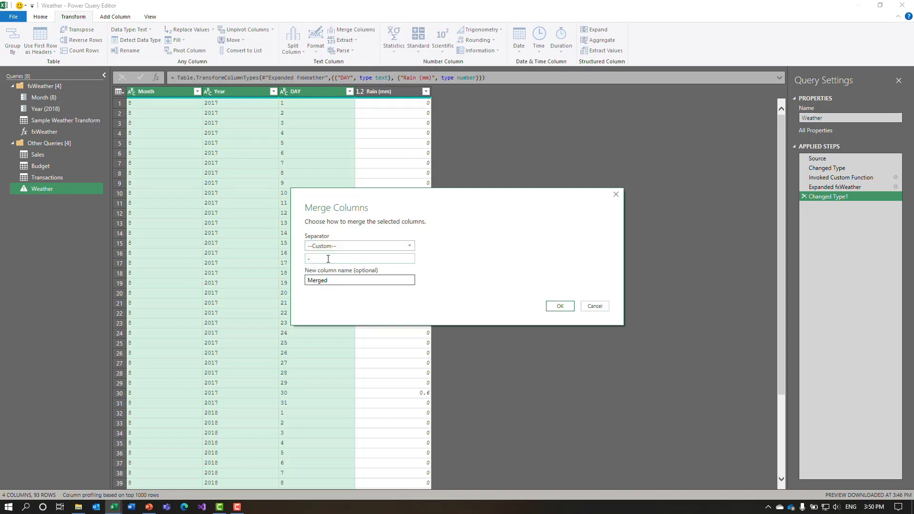
left_click(328, 281)
double_click(328, 281)
type("Date")
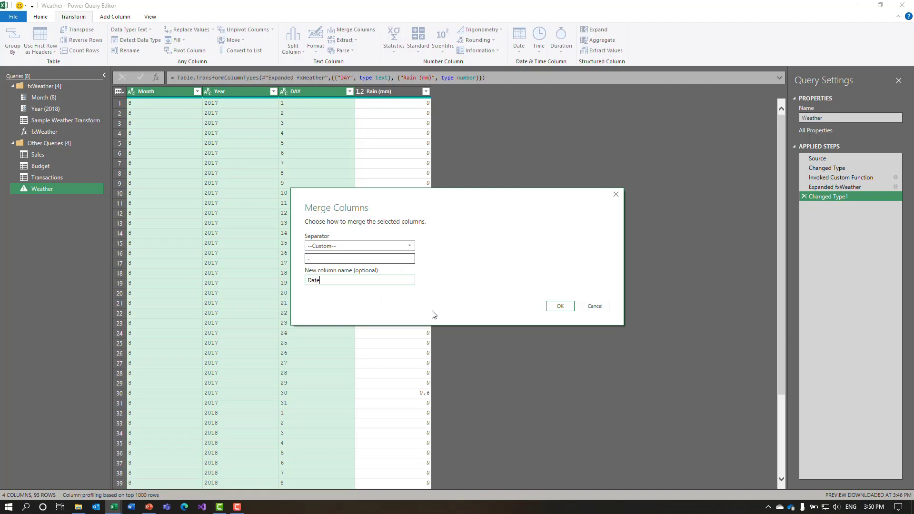
left_click(557, 307)
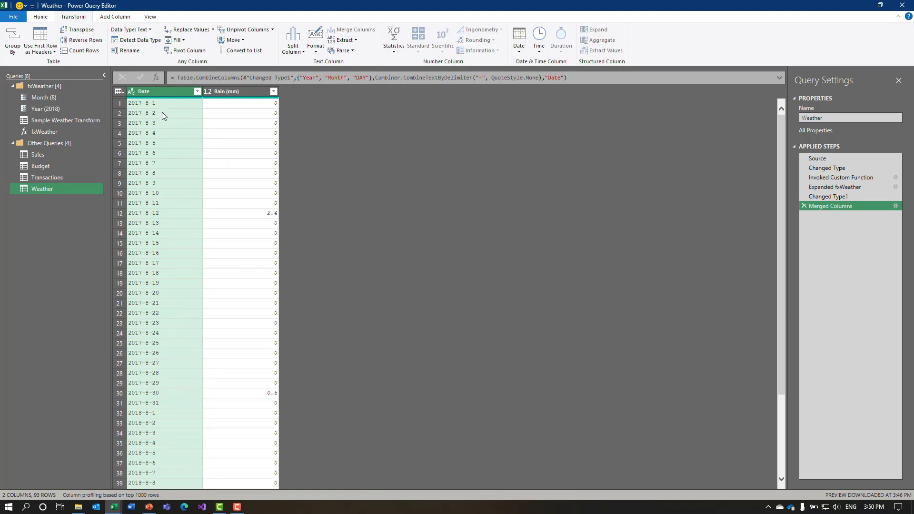
Set the merged Date column's data type to Date and the Rain (mm) column's to Decimal Number
left_click(132, 92)
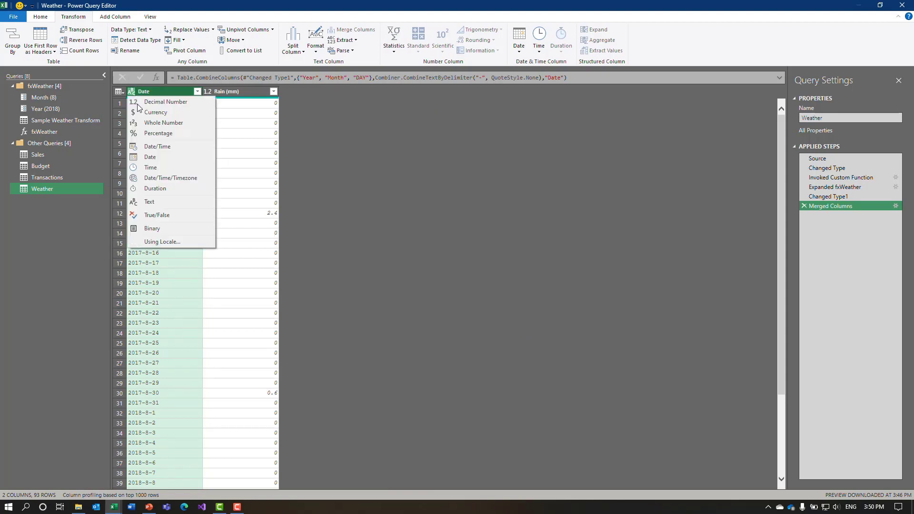
left_click(152, 158)
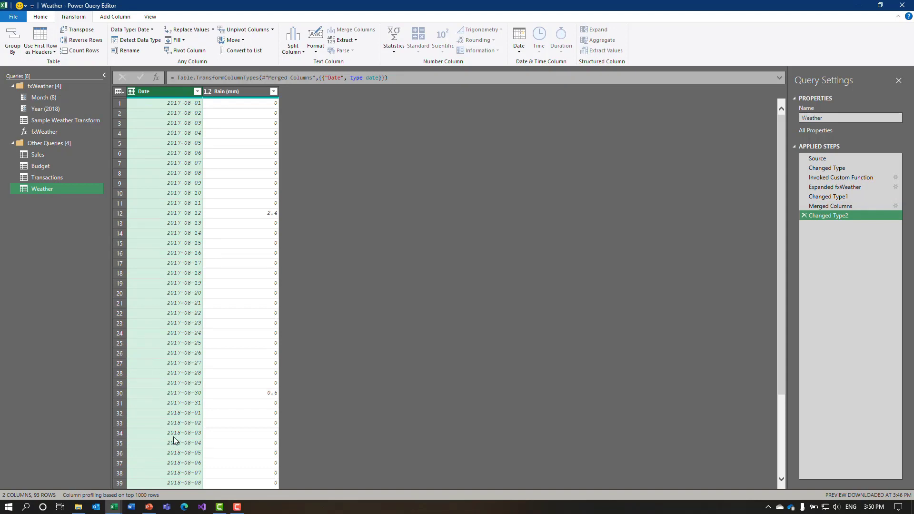
left_click(208, 92)
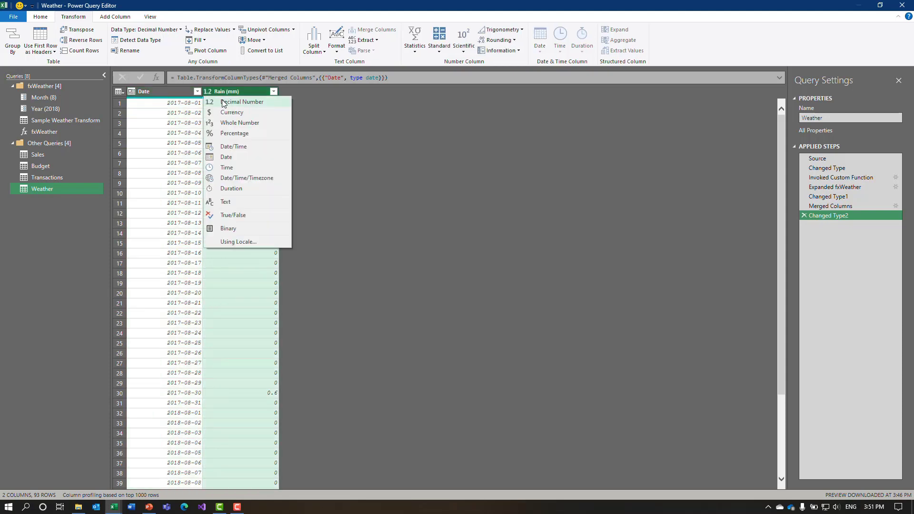
left_click(223, 103)
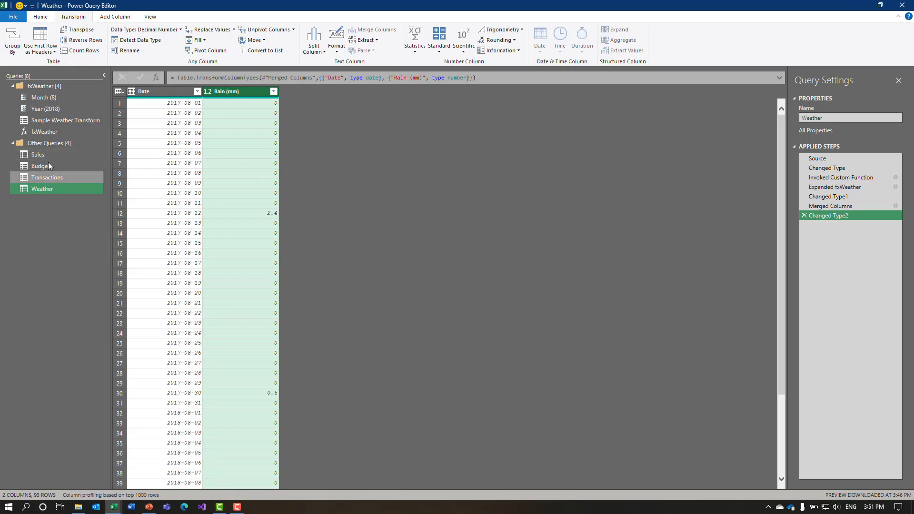
Move the Weather query into a new query group named Data Model
right_click(40, 188)
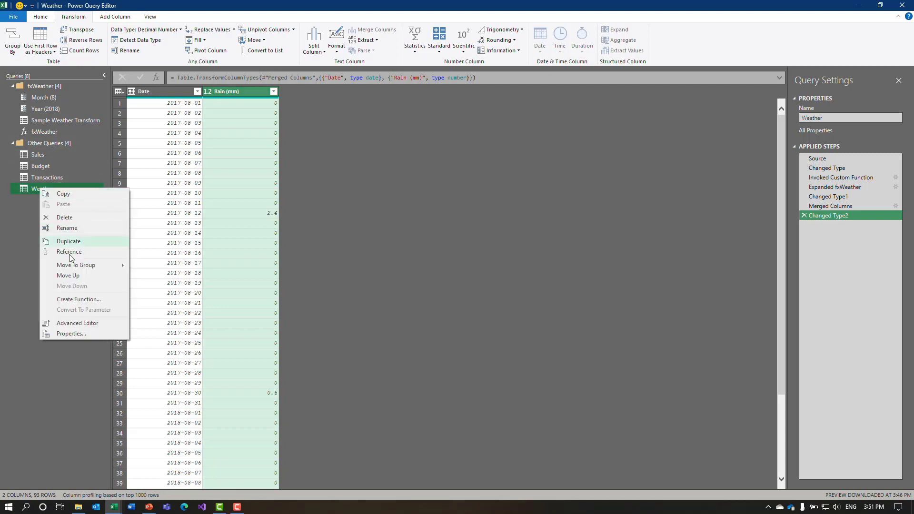
mouse_move(72, 266)
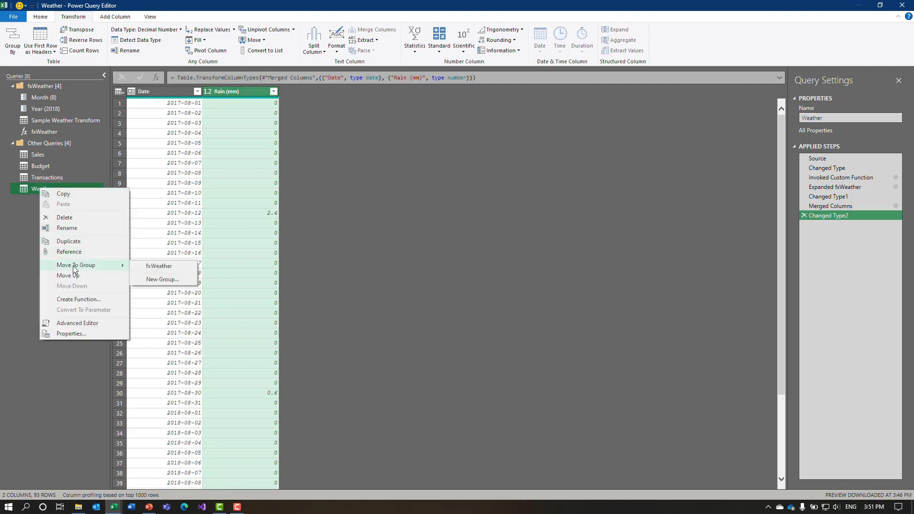
left_click(153, 279)
type("D")
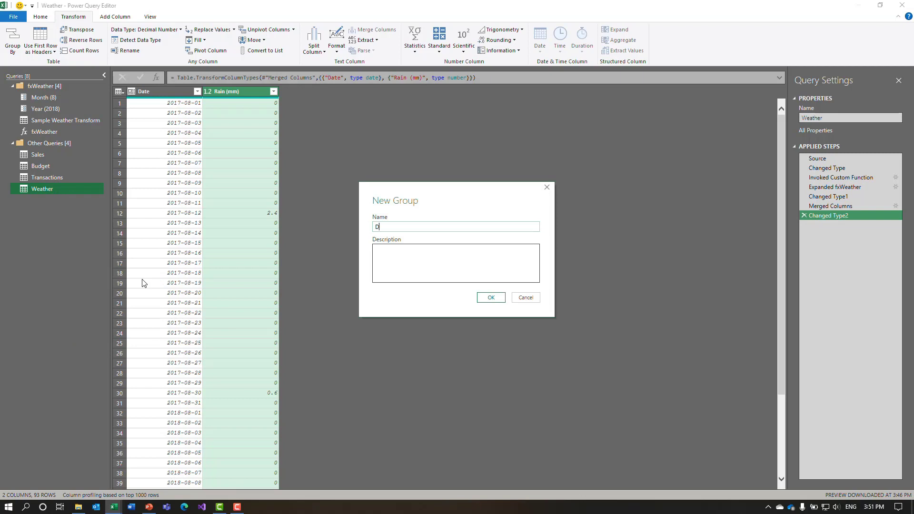
type("ata Model")
key("Return")
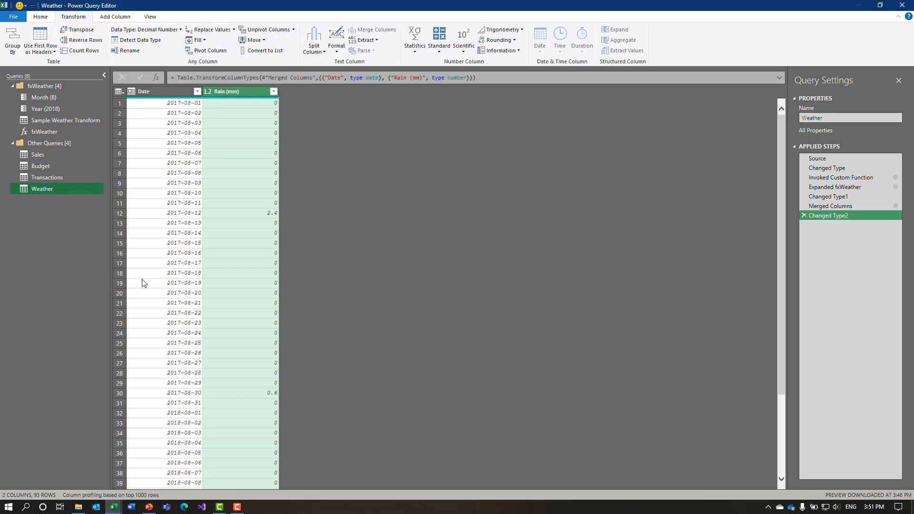
Move the Sales and Budget queries into a new group named Staging Queries, and the Transactions query into the Data Model group
left_click(48, 189)
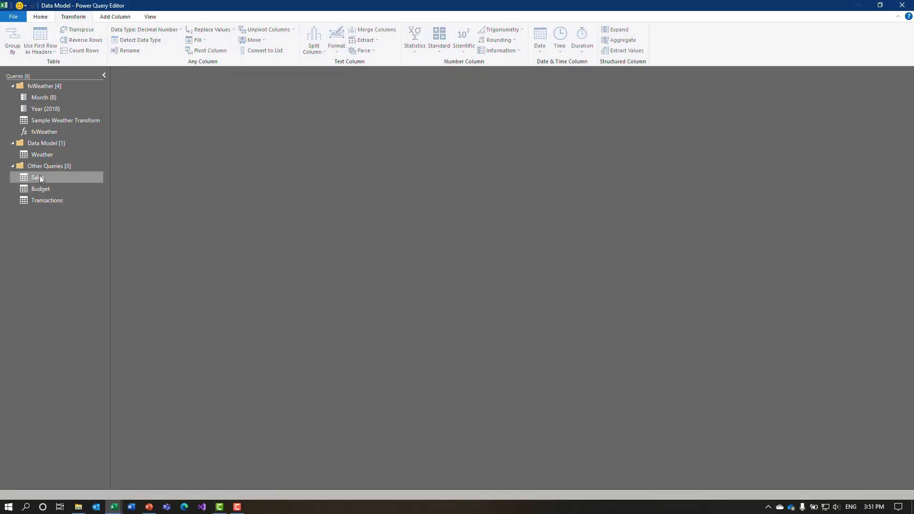
left_click(44, 180, "ctrl")
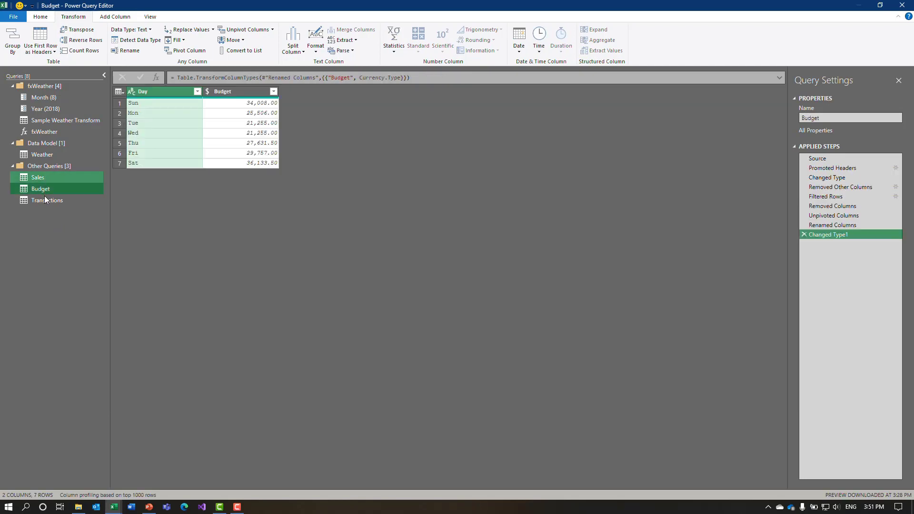
right_click(43, 180)
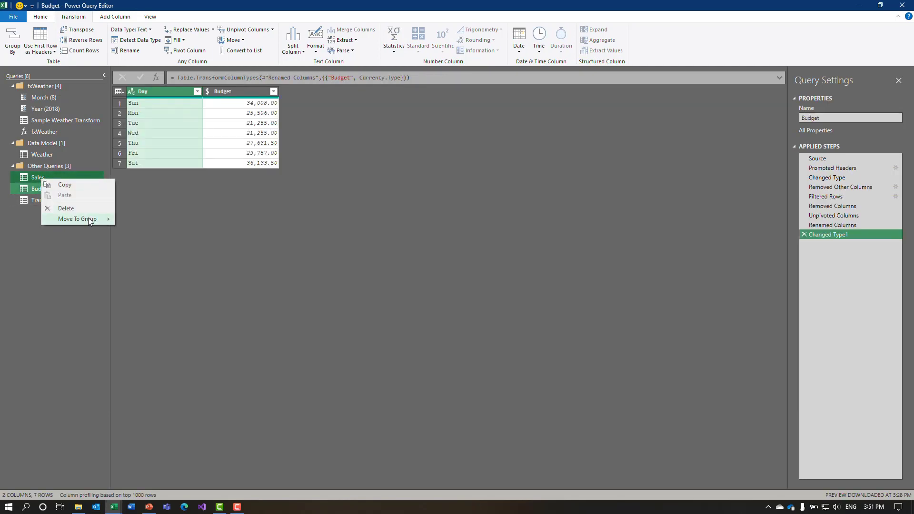
mouse_move(85, 219)
left_click(152, 245)
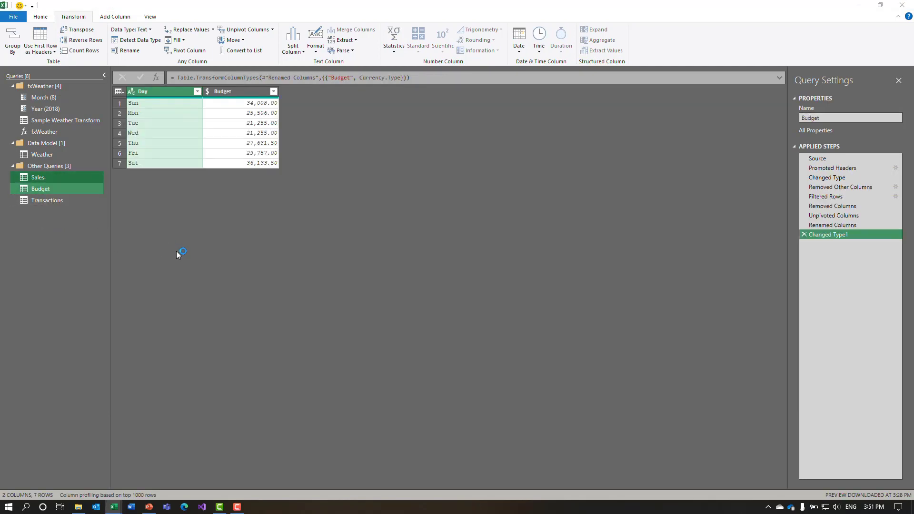
type("Staging Queries")
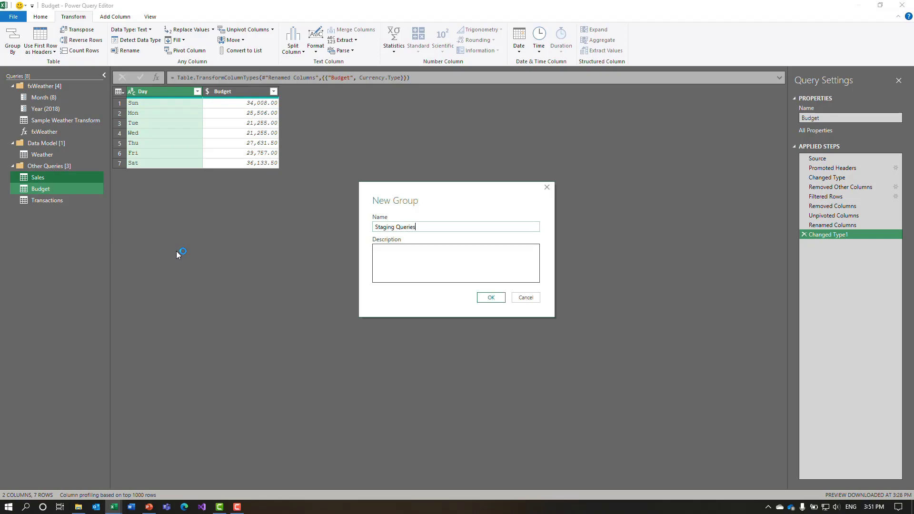
key("Return")
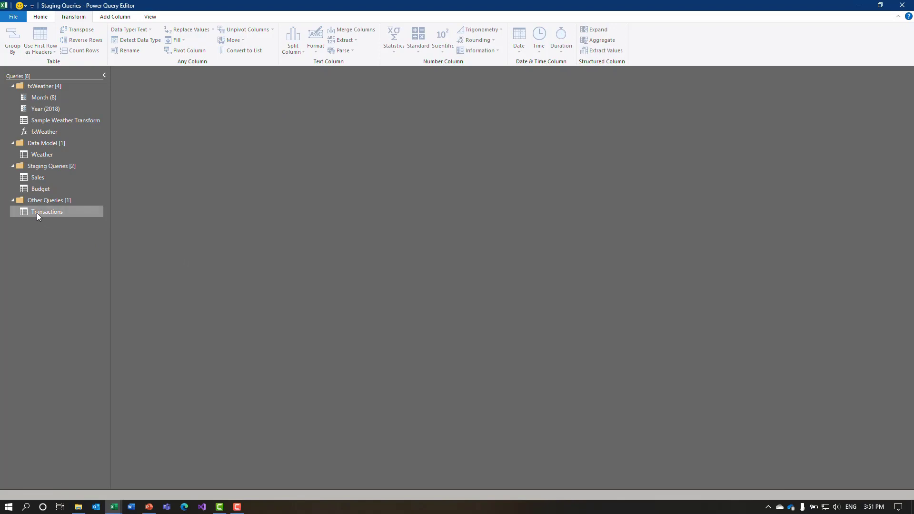
left_click_drag(36, 213, 37, 166)
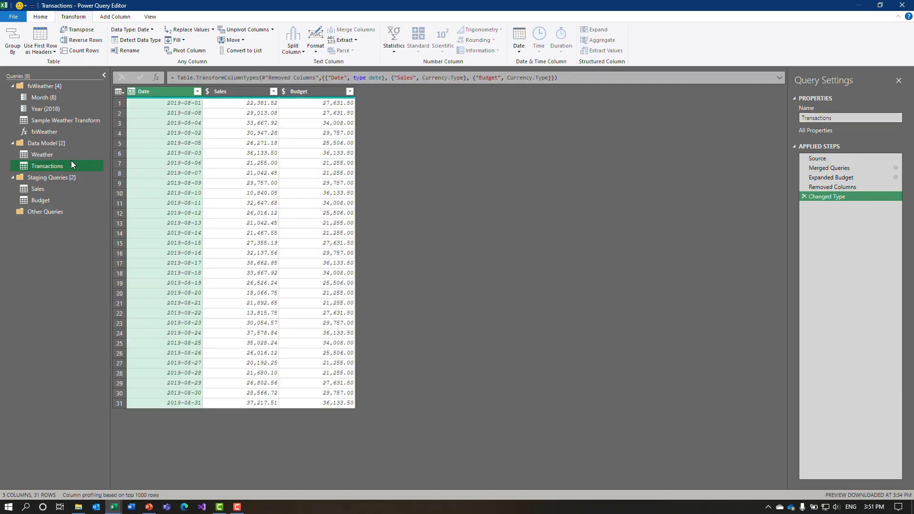
Close the query editor and load the Weather query as connection only, adding its data to the Data Model
left_click(41, 18)
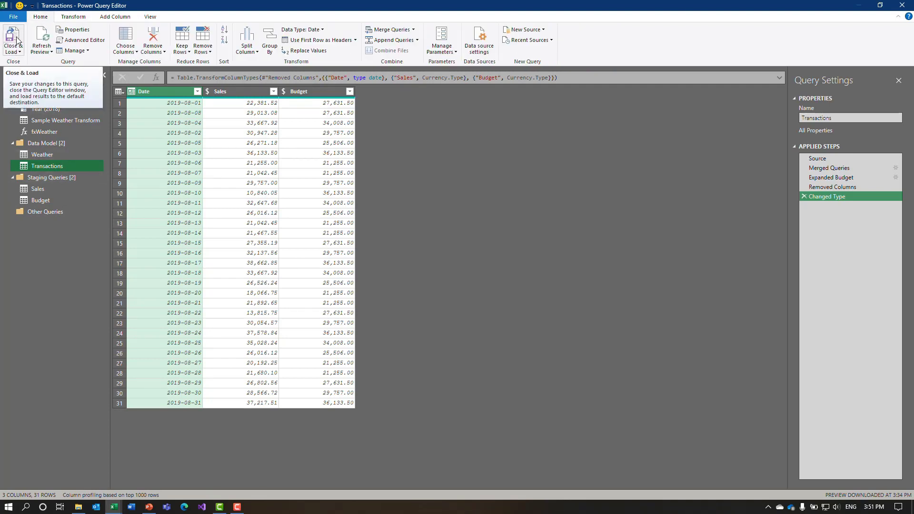
left_click(17, 54)
left_click(29, 70)
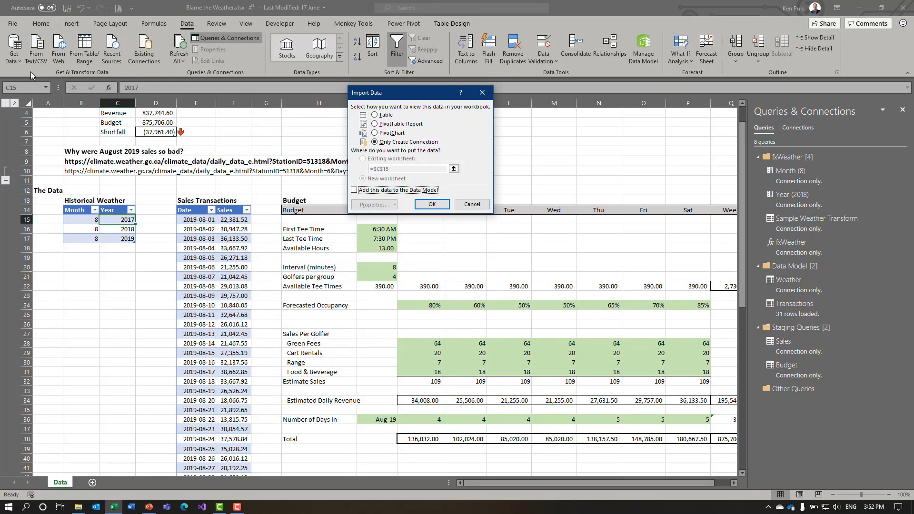
left_click(354, 190)
left_click(432, 204)
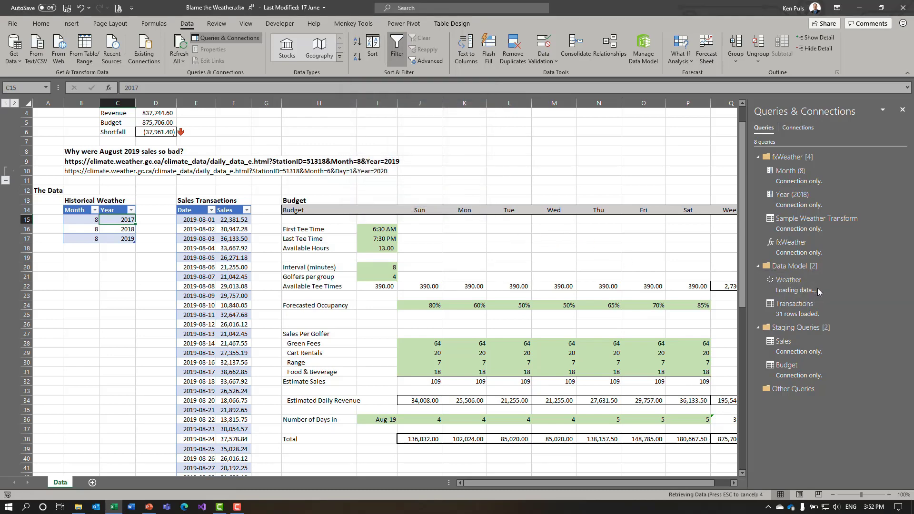
Create a new query that references Weather and rename it StartDate
mouse_move(817, 289)
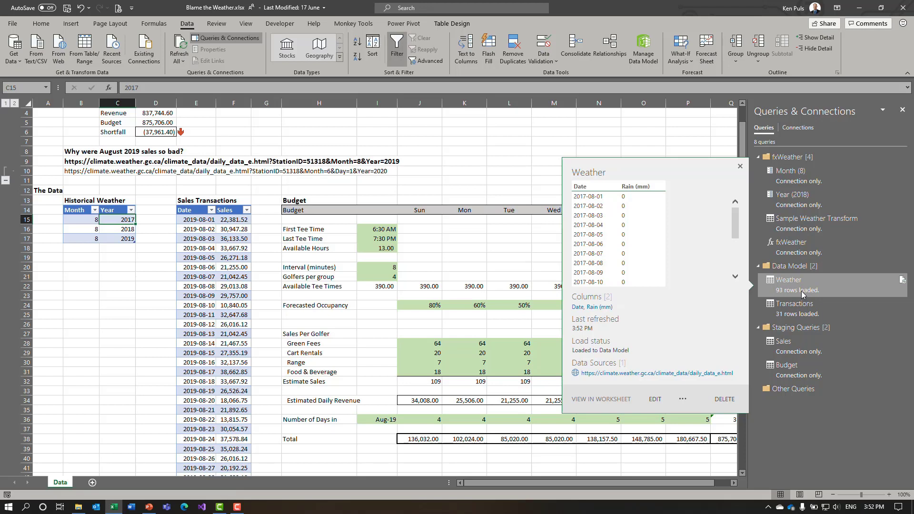
right_click(801, 292)
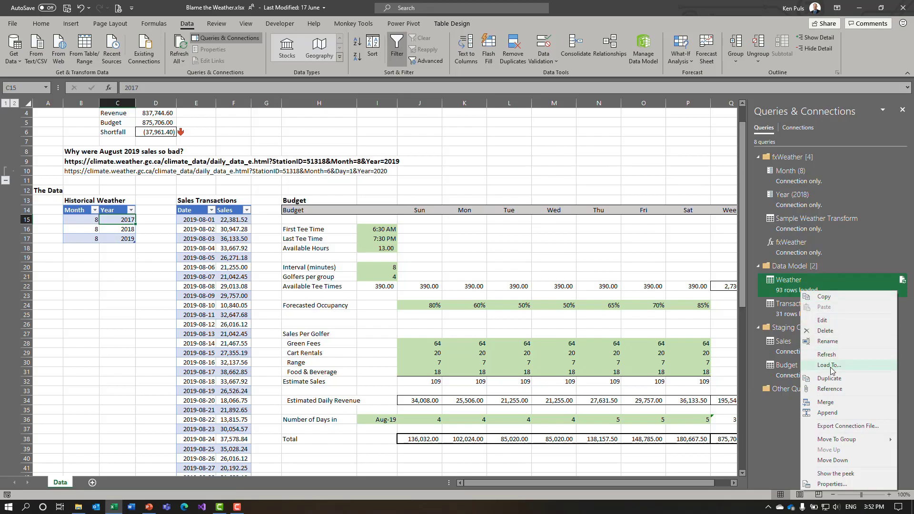
left_click(829, 389)
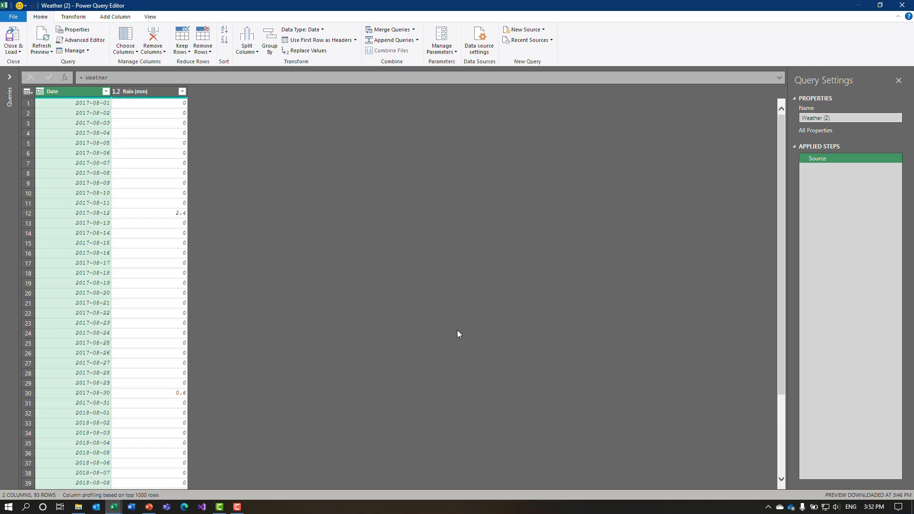
left_click(9, 77)
double_click(55, 177)
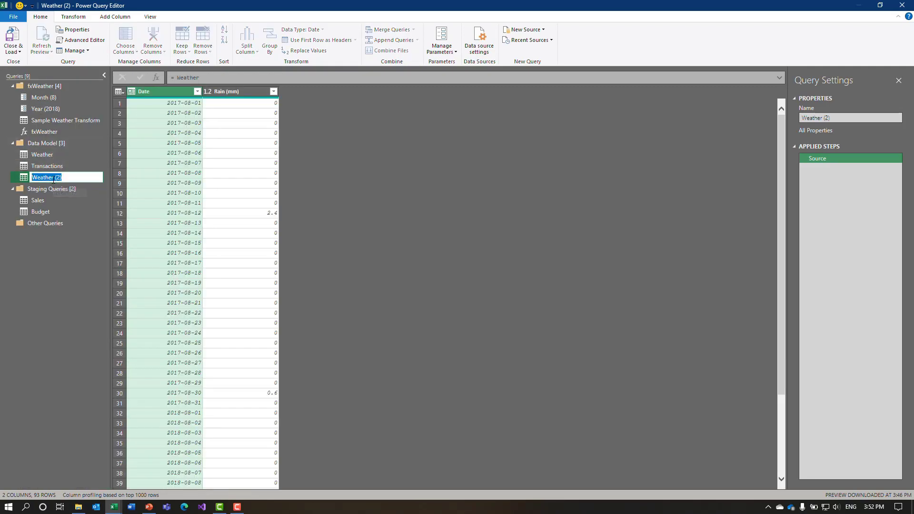
type("STAR")
key("BackSpace")
key("BackSpace")
key("BackSpace")
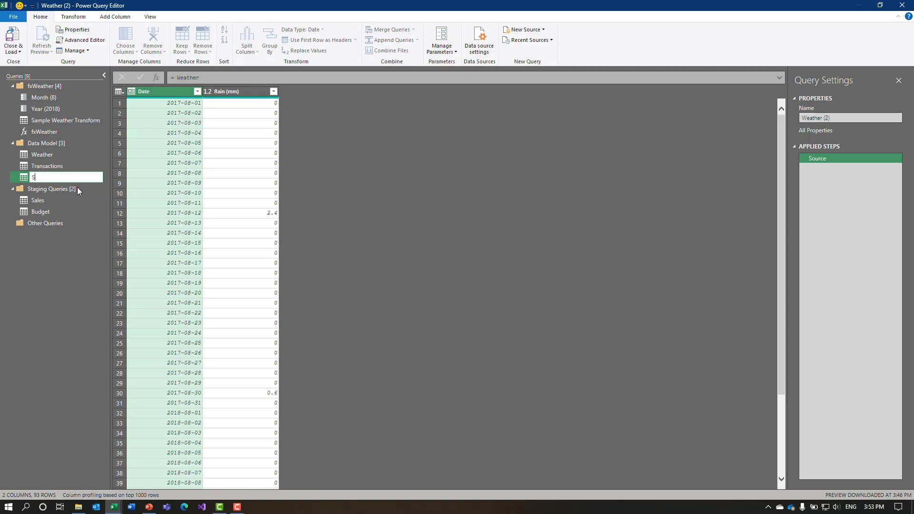
type("tartDate")
key("Return")
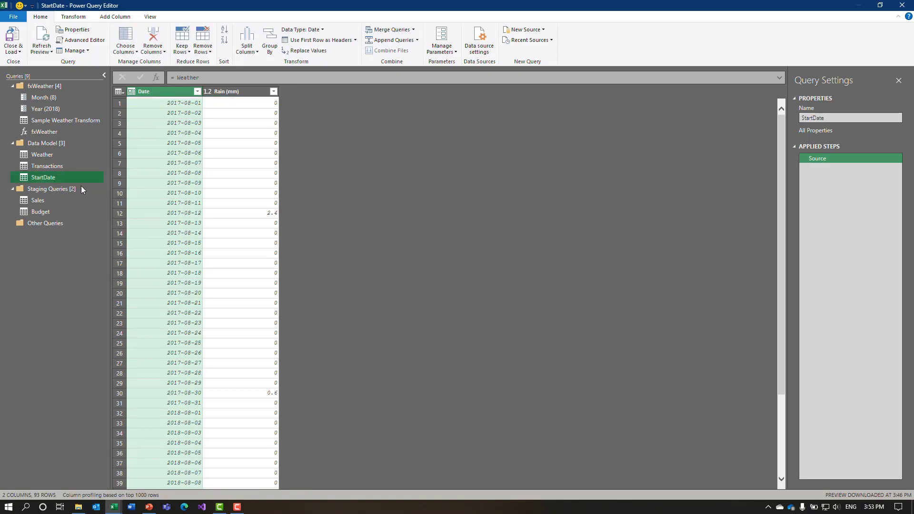
Move the StartDate query into the Staging Queries group and remove all its columns except Date
left_click_drag(47, 188, 52, 215)
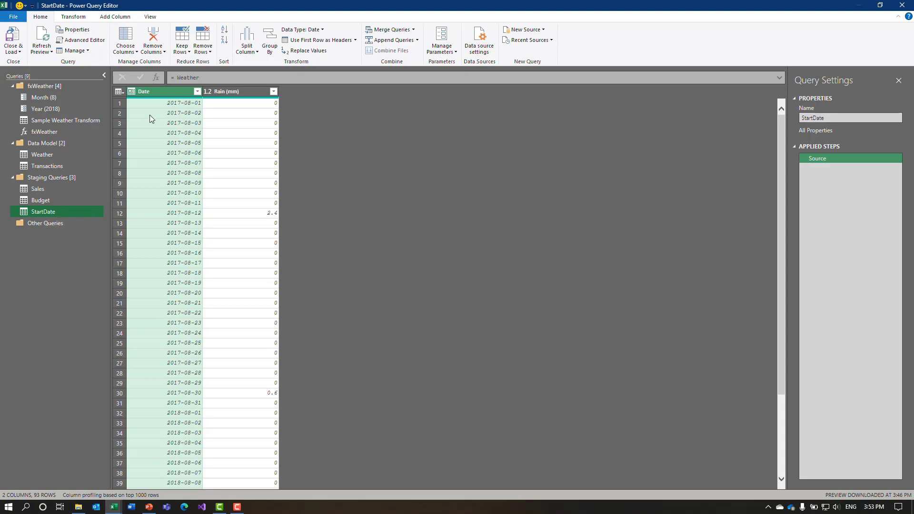
right_click(165, 92)
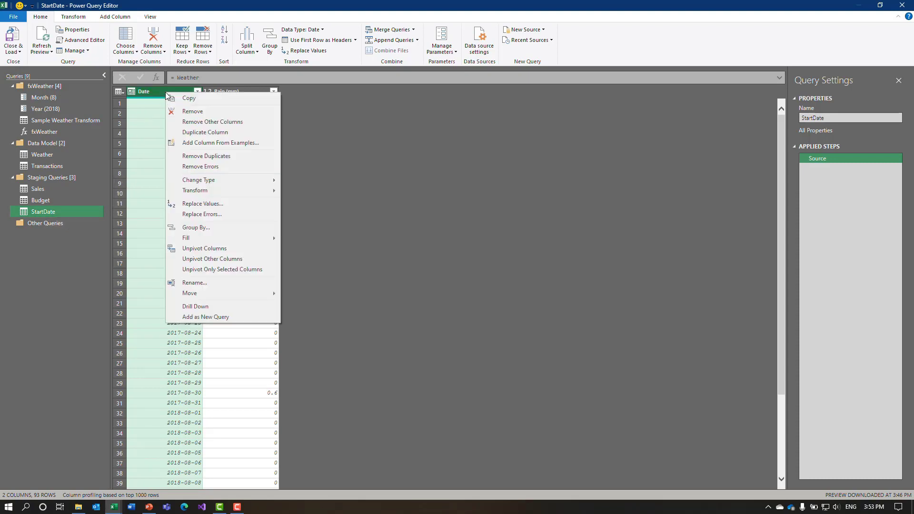
left_click(207, 123)
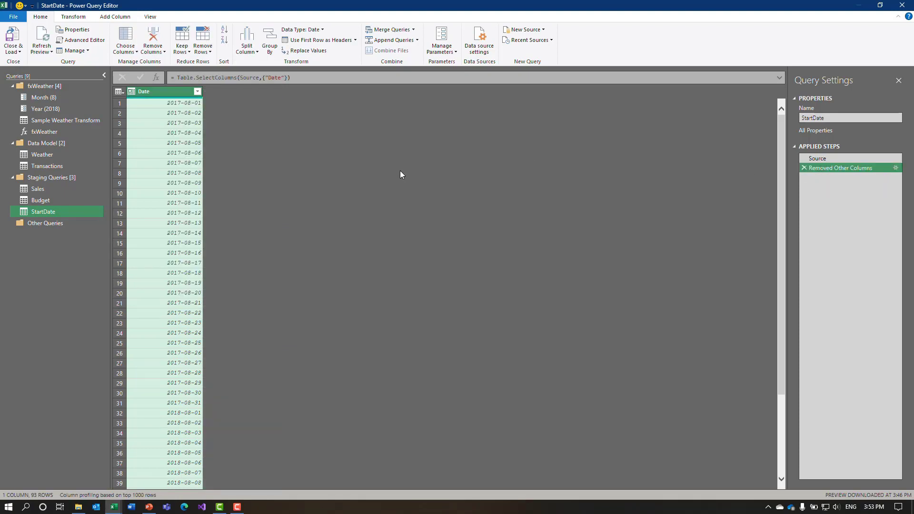
Remove duplicates from the StartDate query's Date column and filter it to the earliest date
right_click(183, 91)
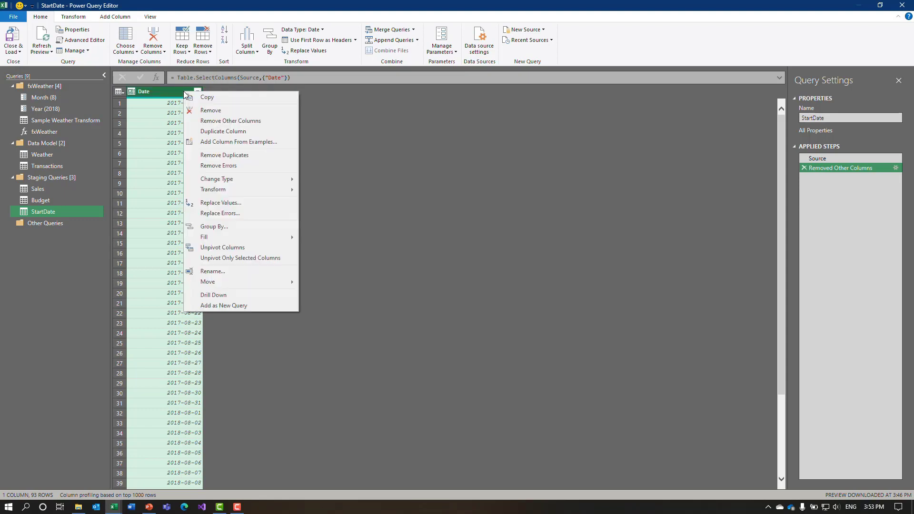
left_click(219, 154)
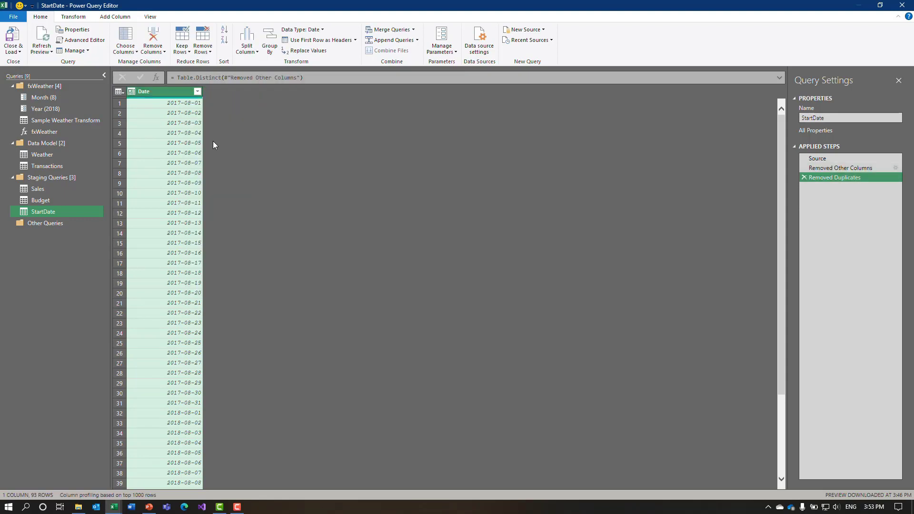
left_click(197, 91)
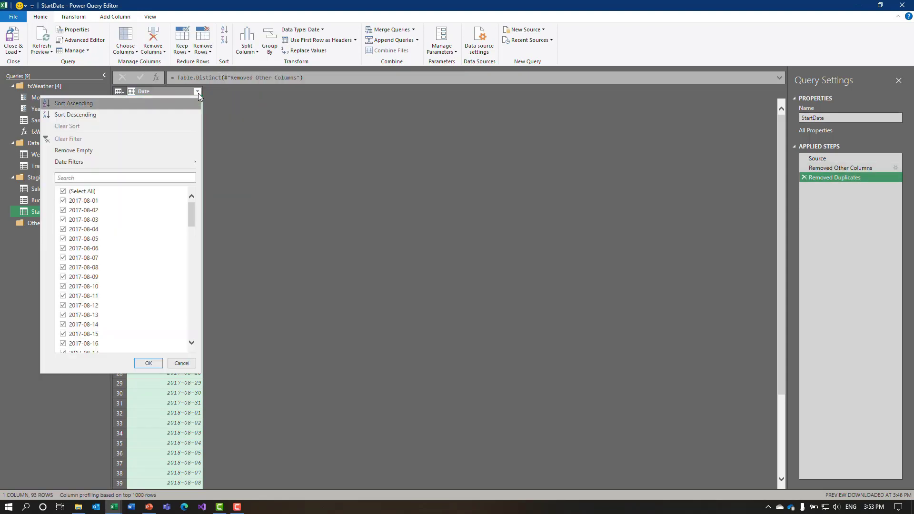
mouse_move(186, 164)
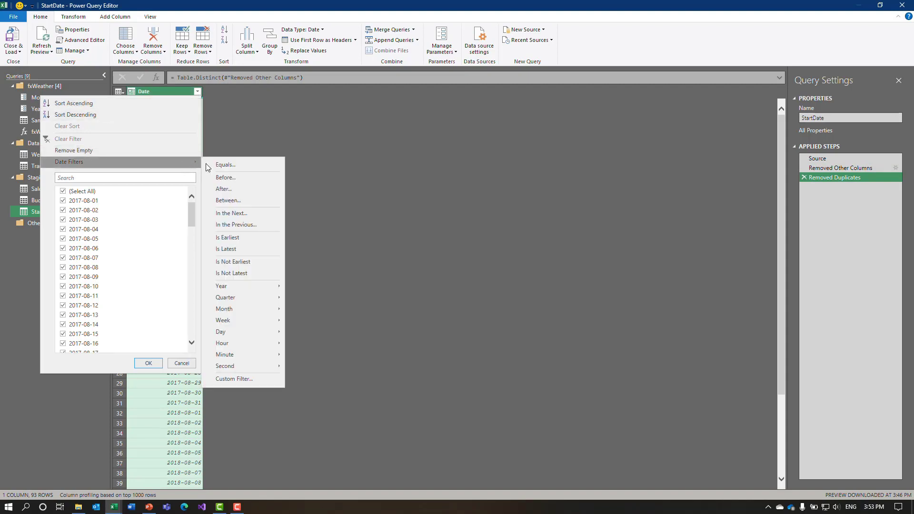
left_click(234, 237)
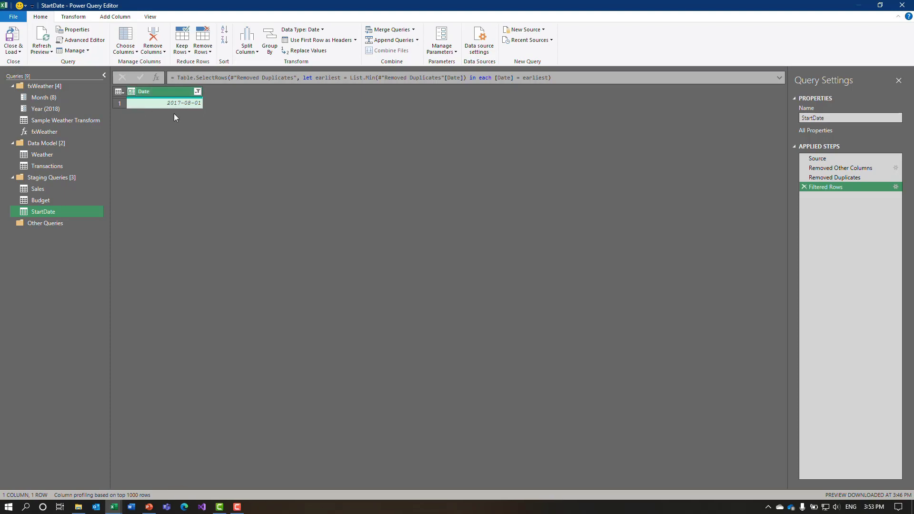
Transform the date in the StartDate query to the start of its month
left_click(77, 17)
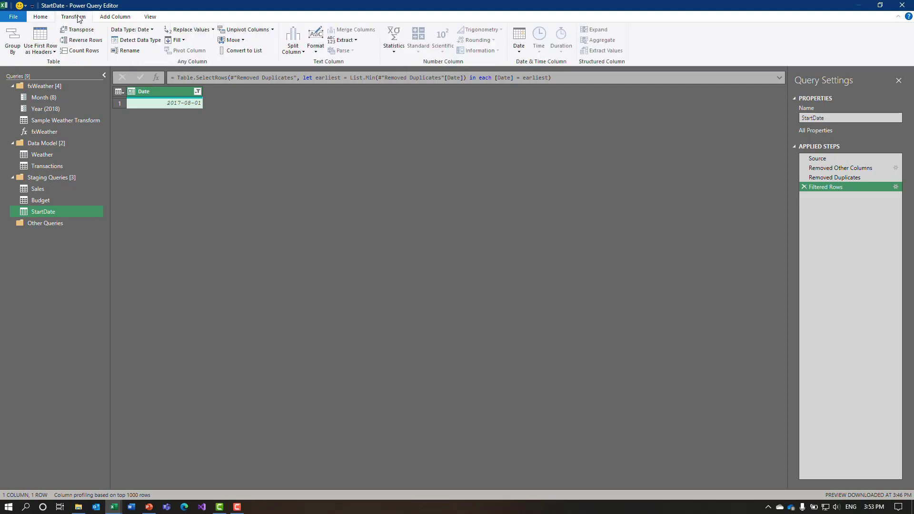
left_click(518, 50)
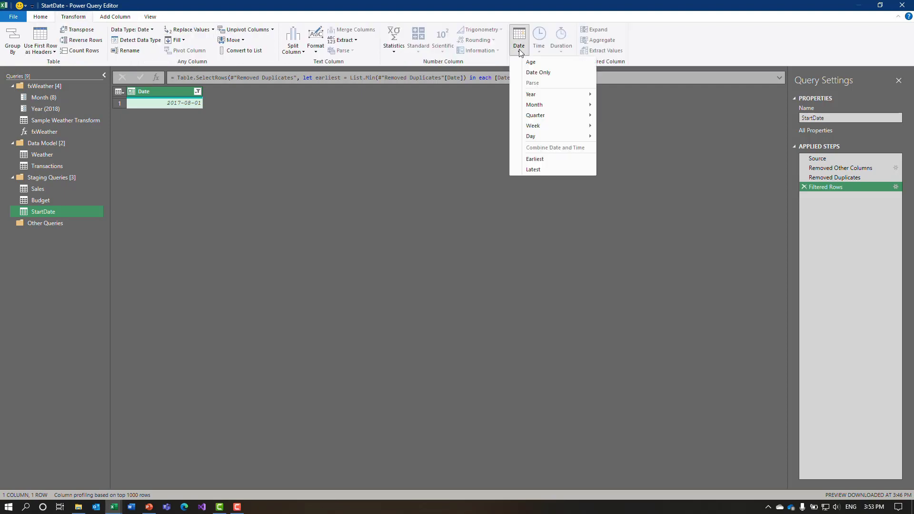
mouse_move(534, 105)
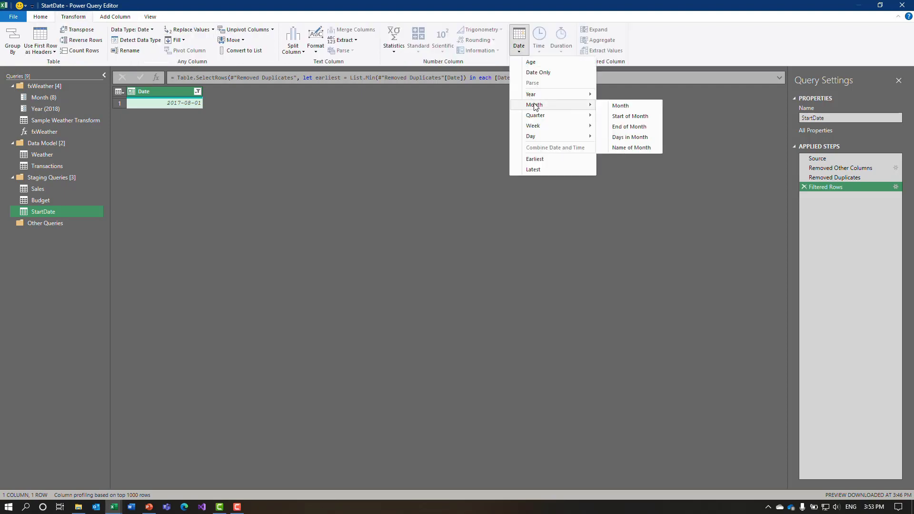
left_click(624, 116)
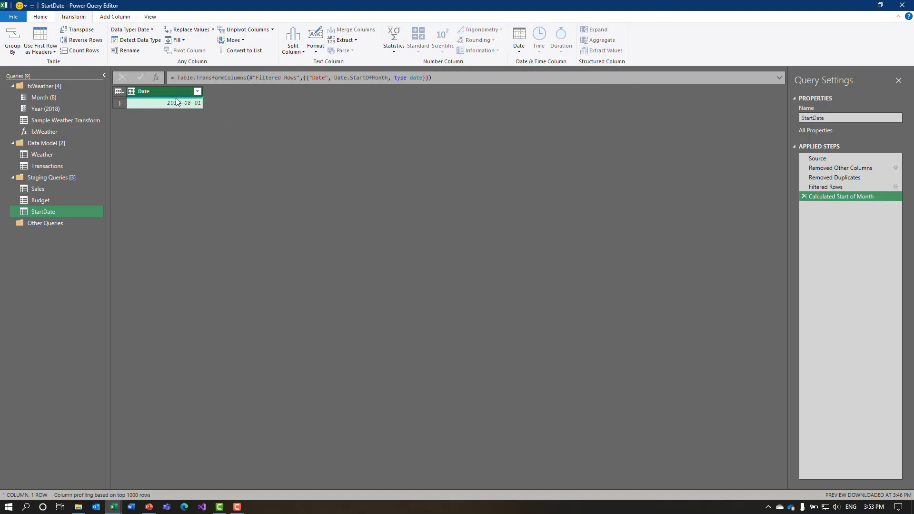
Set the StartDate query's column type to Date and drill down into its single date value
left_click(132, 93)
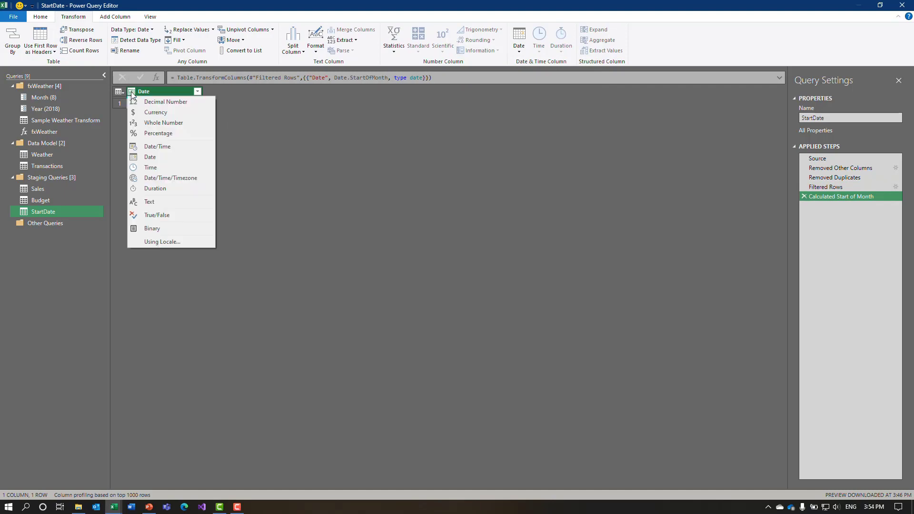
left_click(134, 157)
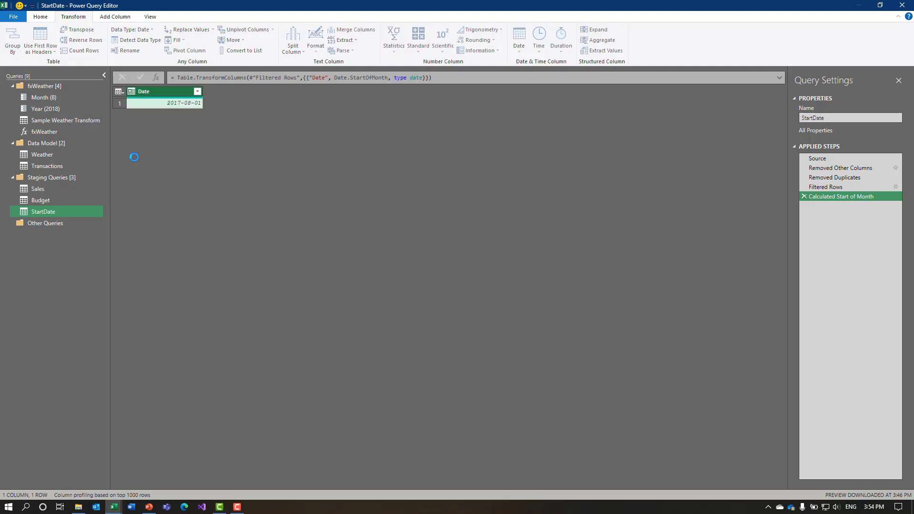
right_click(145, 105)
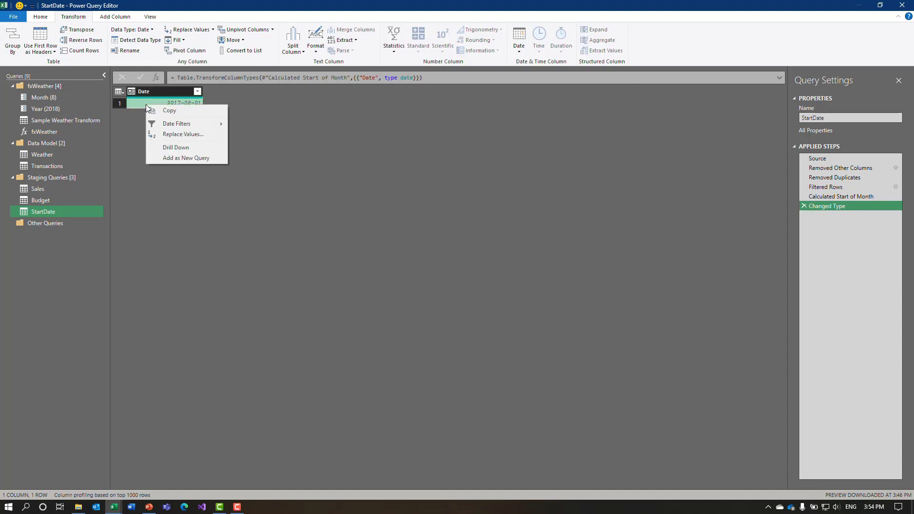
left_click(165, 149)
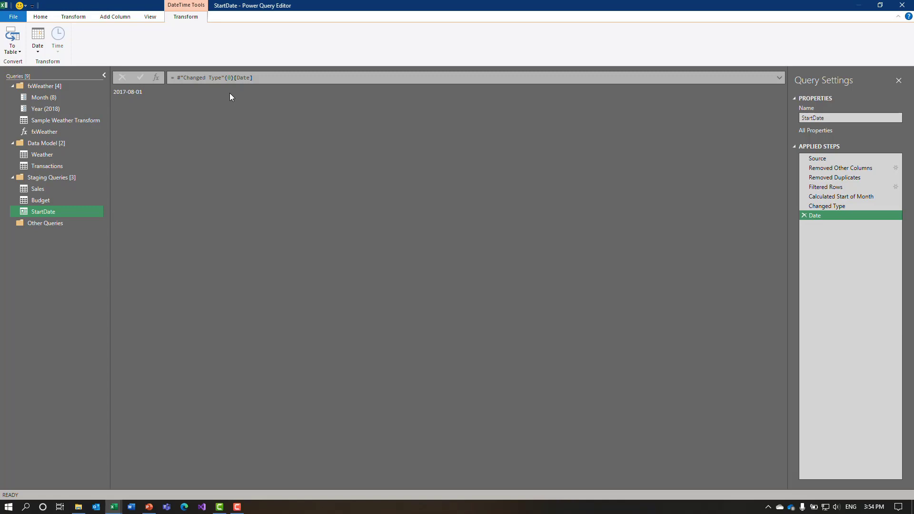
Create another query that references Weather and rename it EndDate
right_click(46, 156)
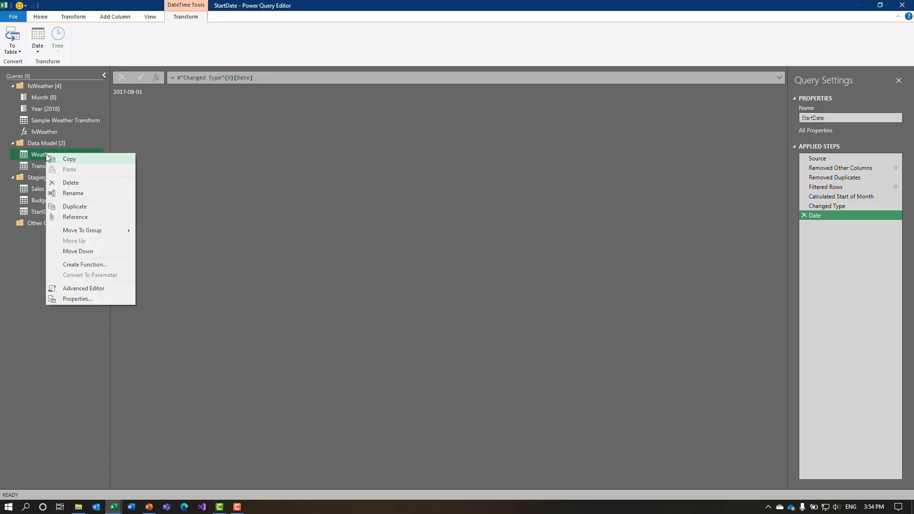
left_click(79, 220)
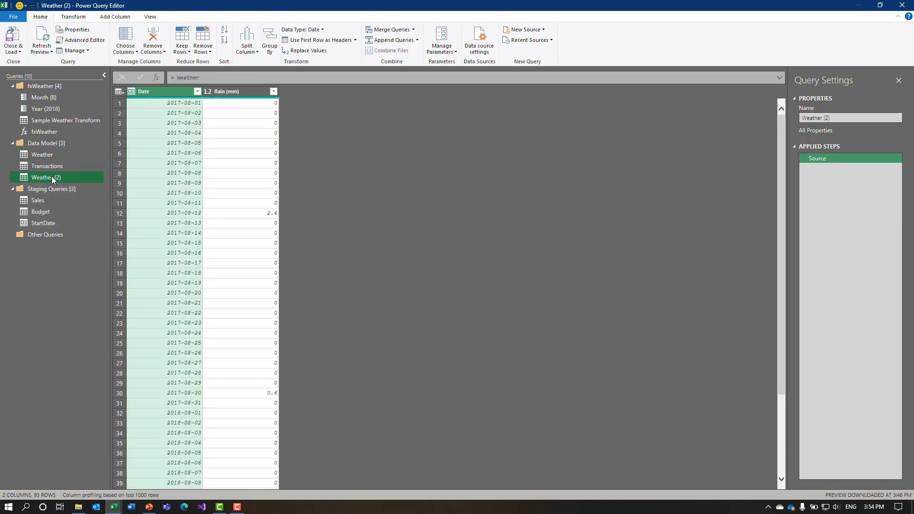
double_click(53, 177)
type("EndDate")
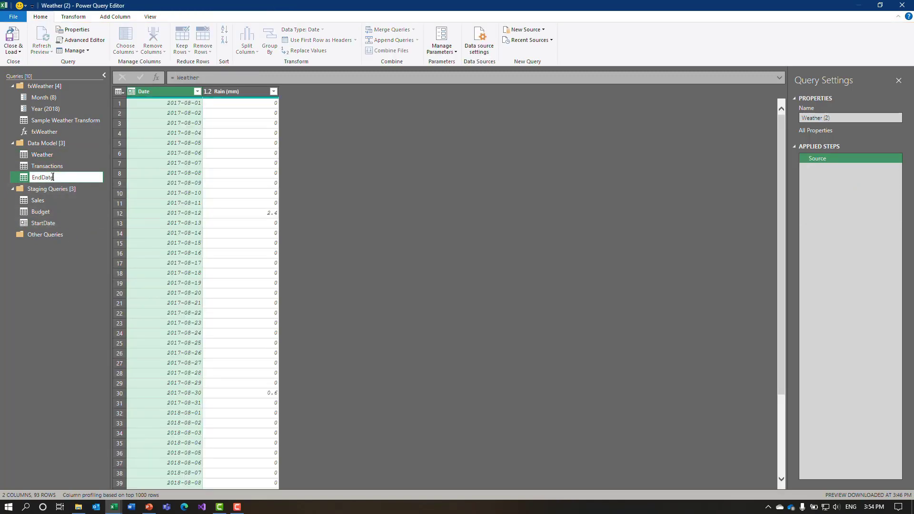
key("Return")
Move the EndDate query into the Staging Queries group and remove all its columns except Date
left_click_drag(52, 178, 54, 226)
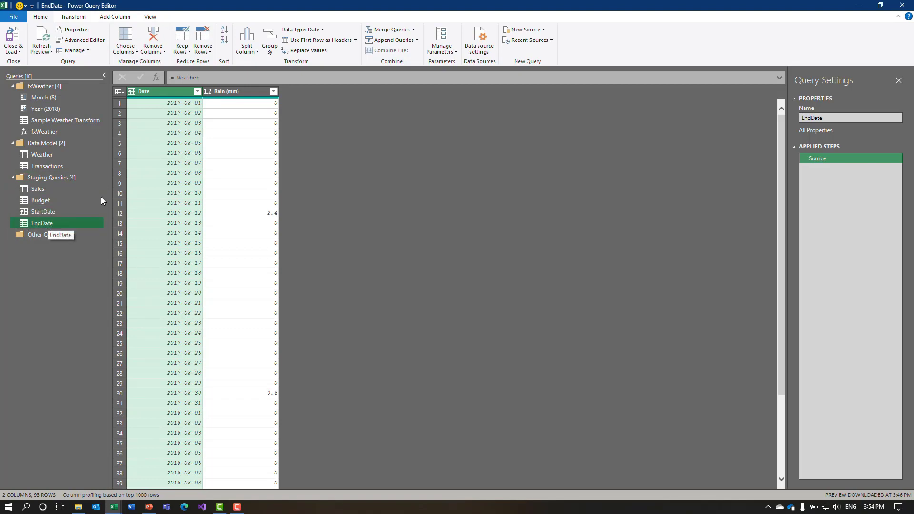
right_click(161, 89)
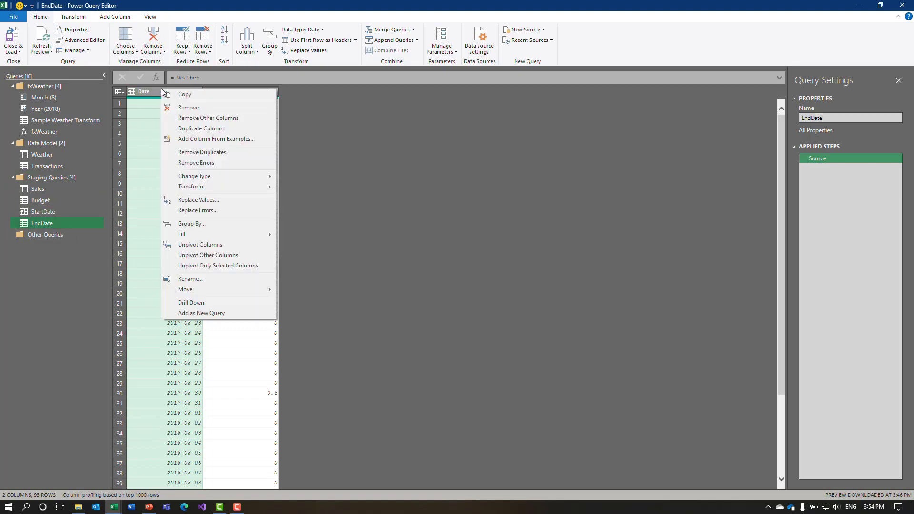
left_click(199, 119)
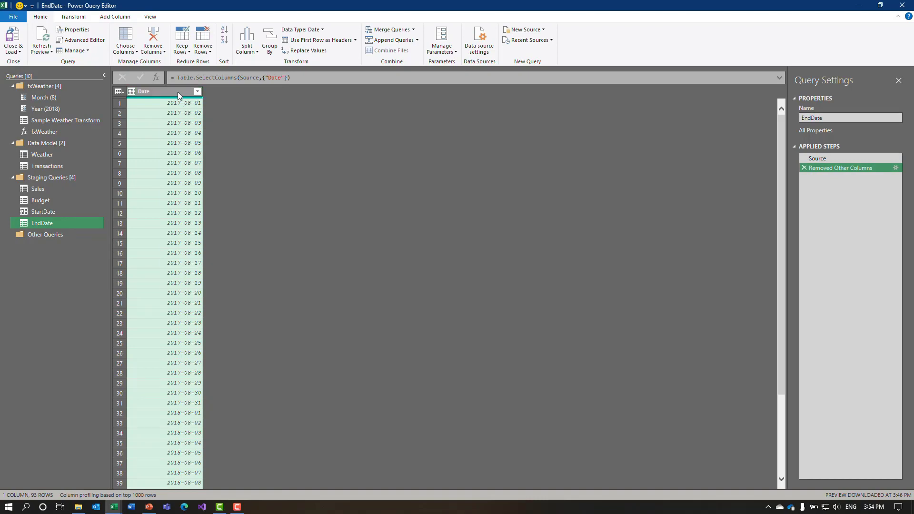
Remove duplicates from the EndDate query's Date column and filter it to the latest date
right_click(178, 93)
left_click(209, 154)
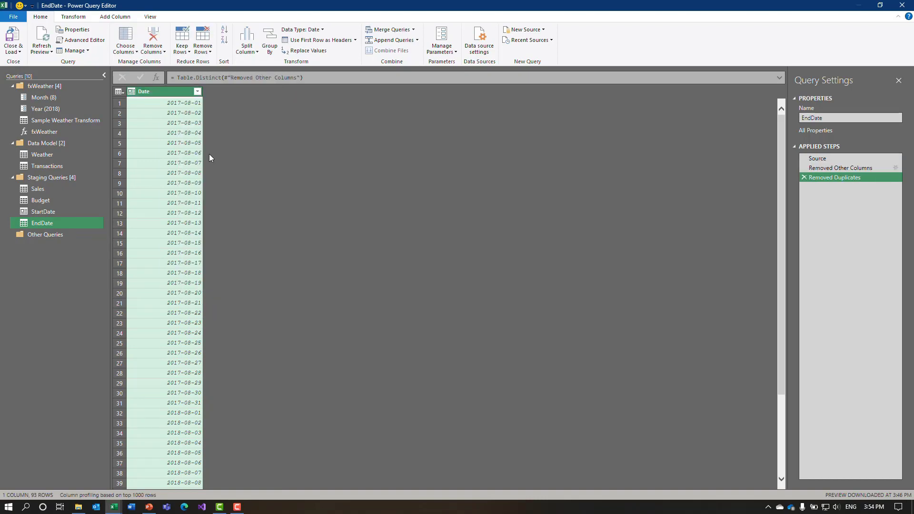
left_click(197, 91)
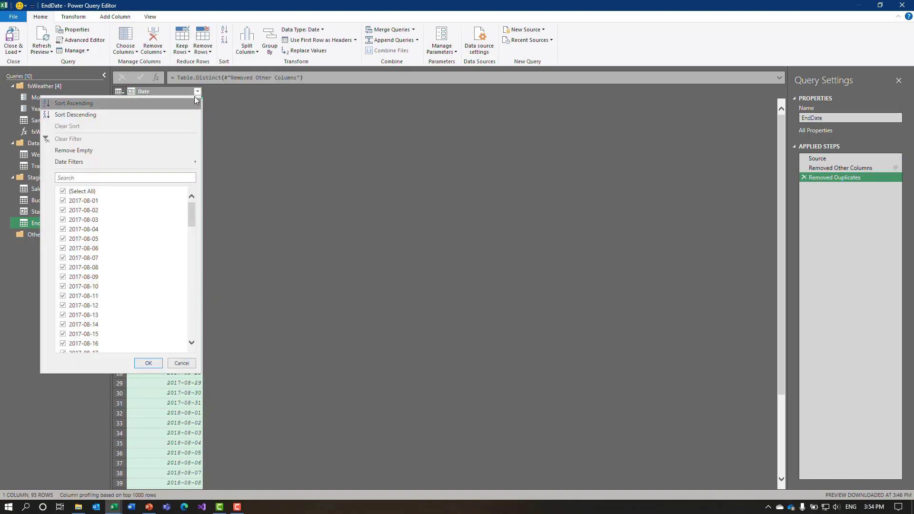
mouse_move(157, 163)
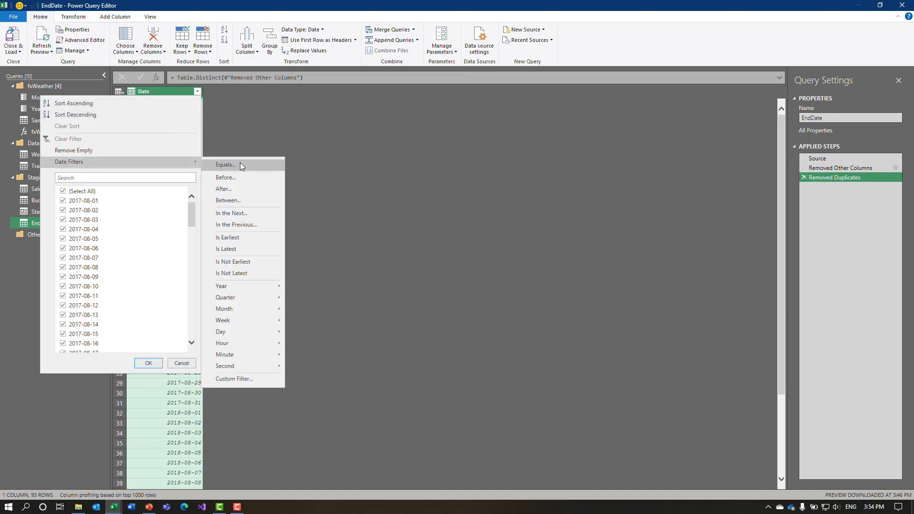
left_click(238, 246)
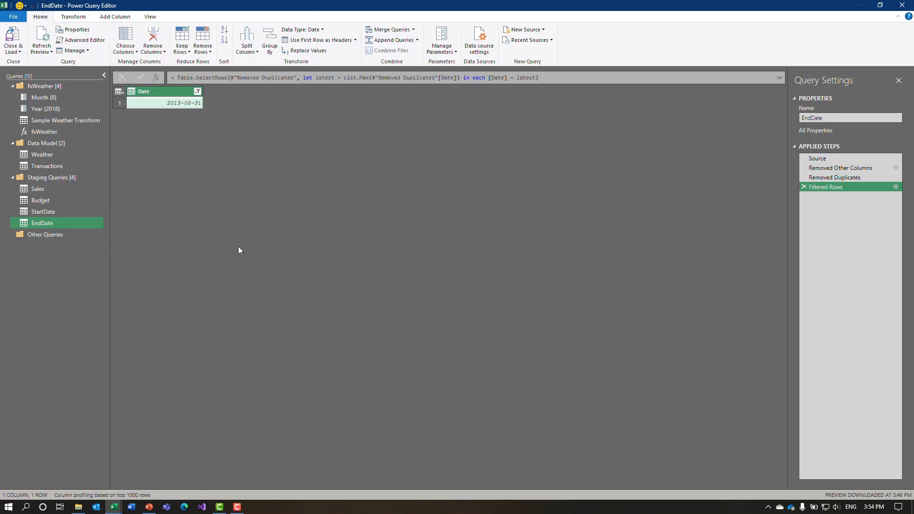
Transform the date in the EndDate query to the end of its month
left_click(149, 104)
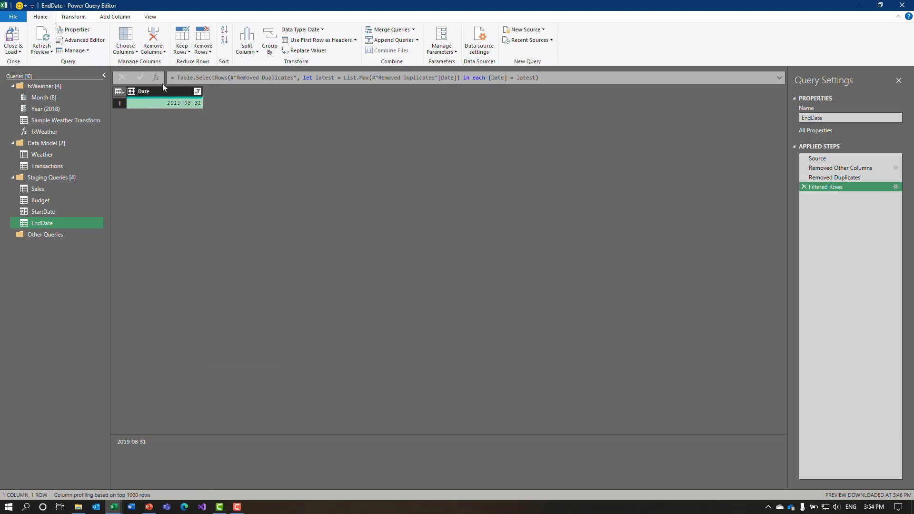
left_click(77, 19)
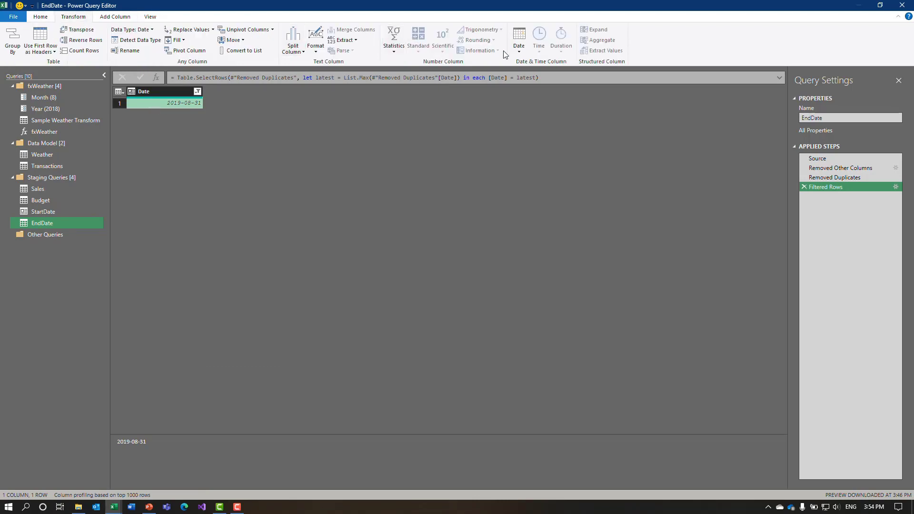
left_click(519, 48)
mouse_move(532, 105)
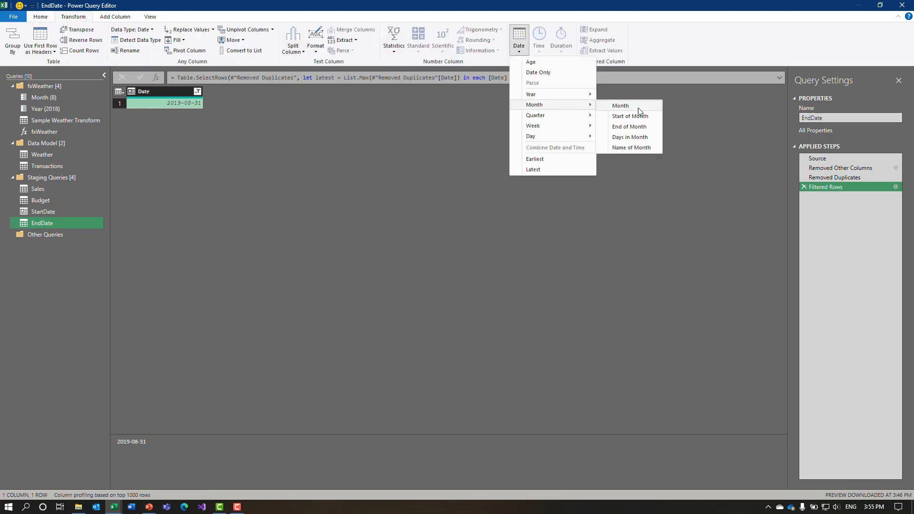
left_click(629, 127)
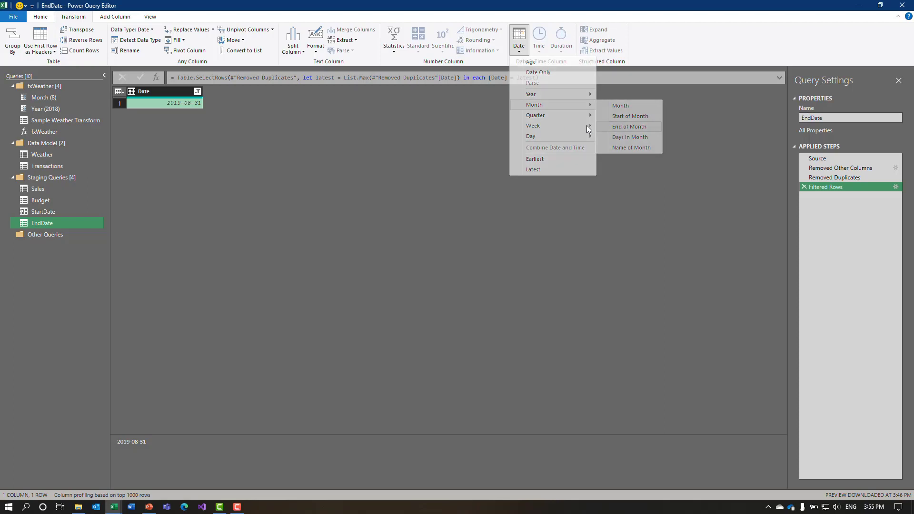
Set the EndDate query's column type to Date and drill down into its single date value
left_click(132, 91)
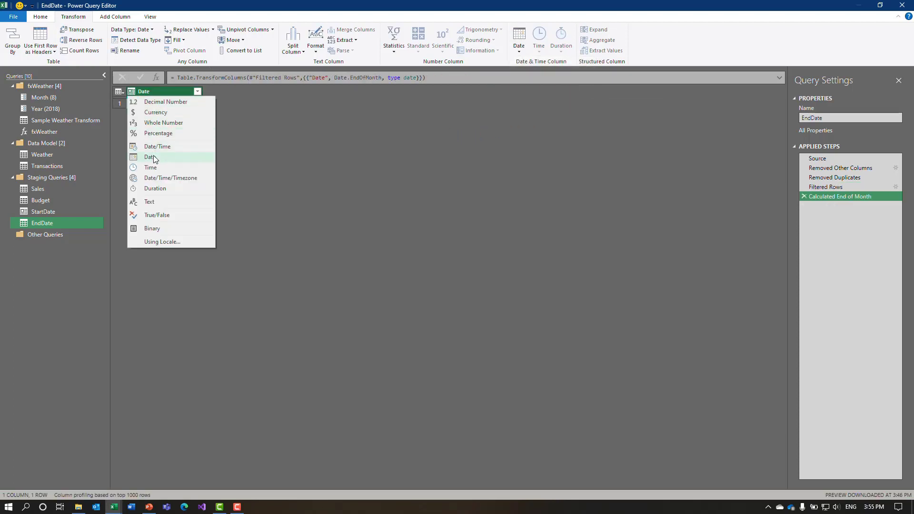
left_click(150, 157)
right_click(152, 103)
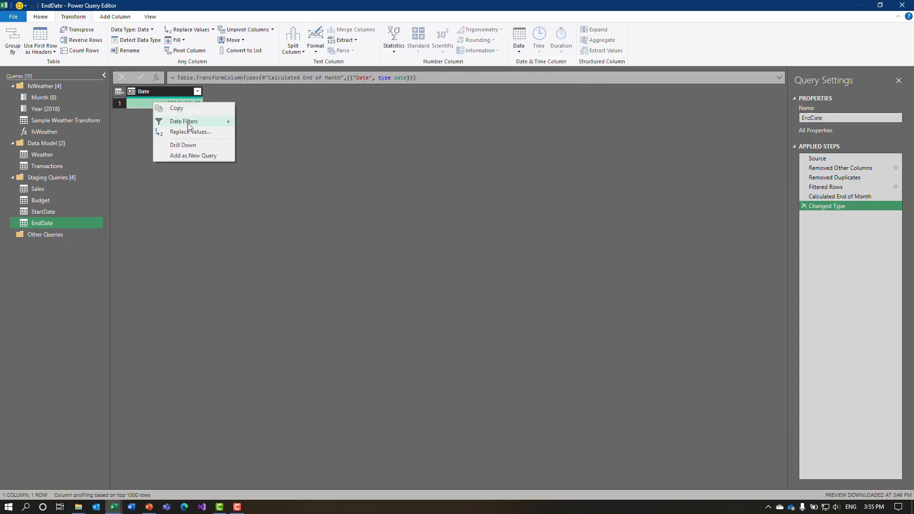
left_click(183, 145)
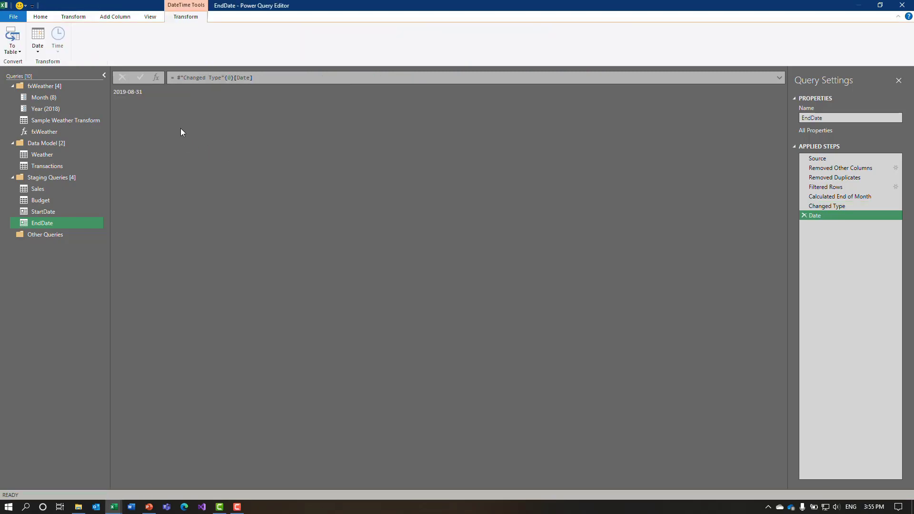
Close the query editor and load the StartDate and EndDate queries as connection only
left_click(42, 17)
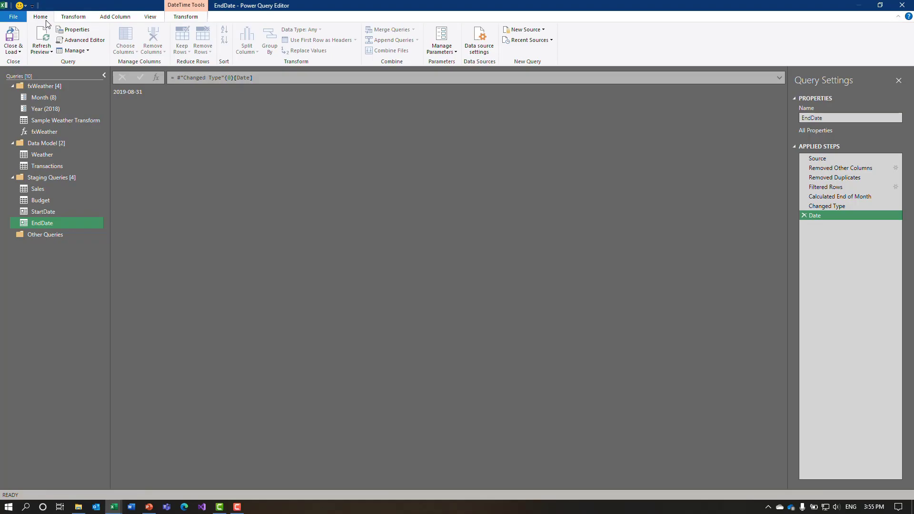
left_click(10, 41)
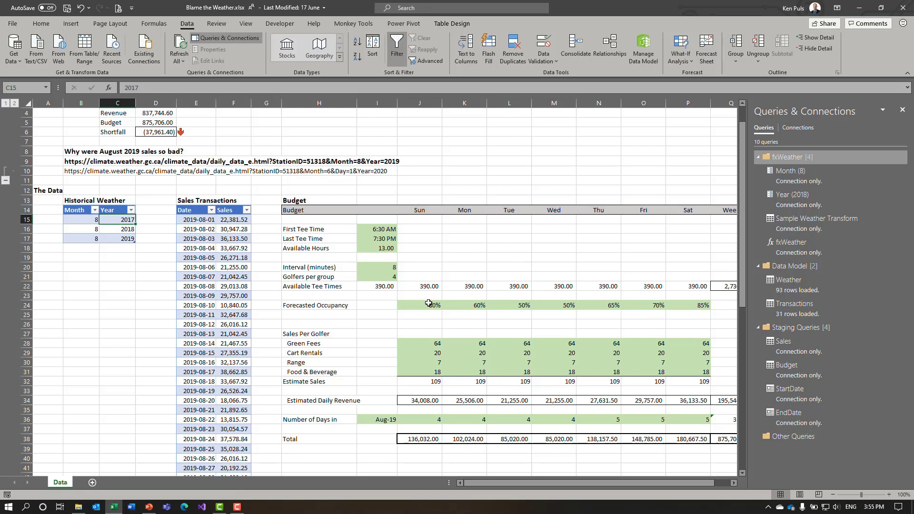
Create a new blank query from the Get Data sources and expand the query list in the editor
right_click(762, 460)
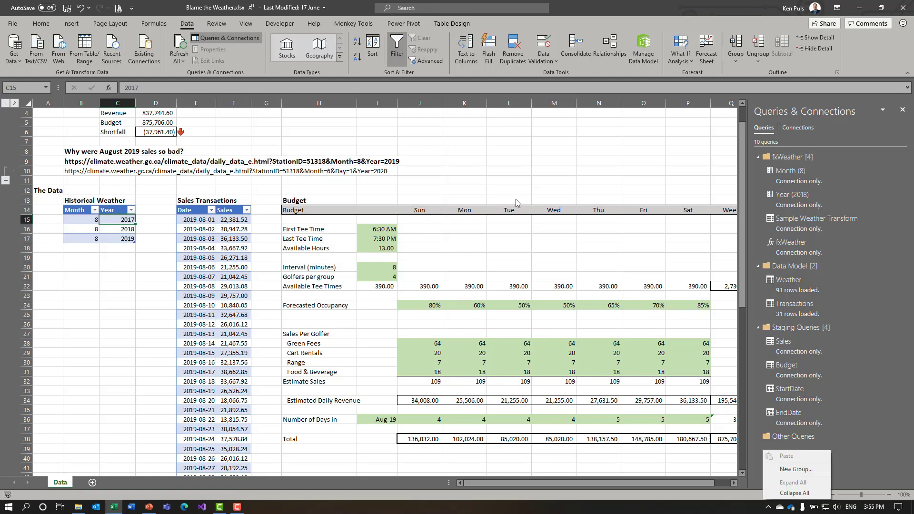
left_click(168, 5)
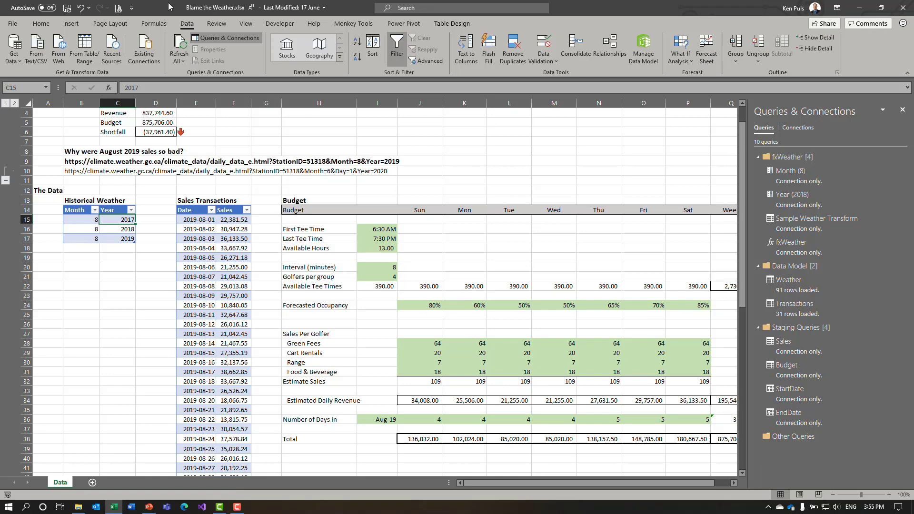
left_click(21, 61)
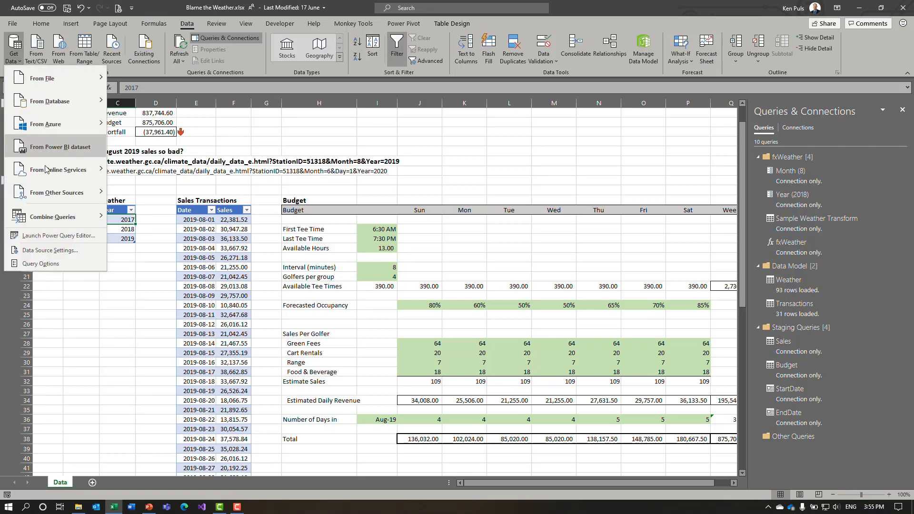
mouse_move(61, 193)
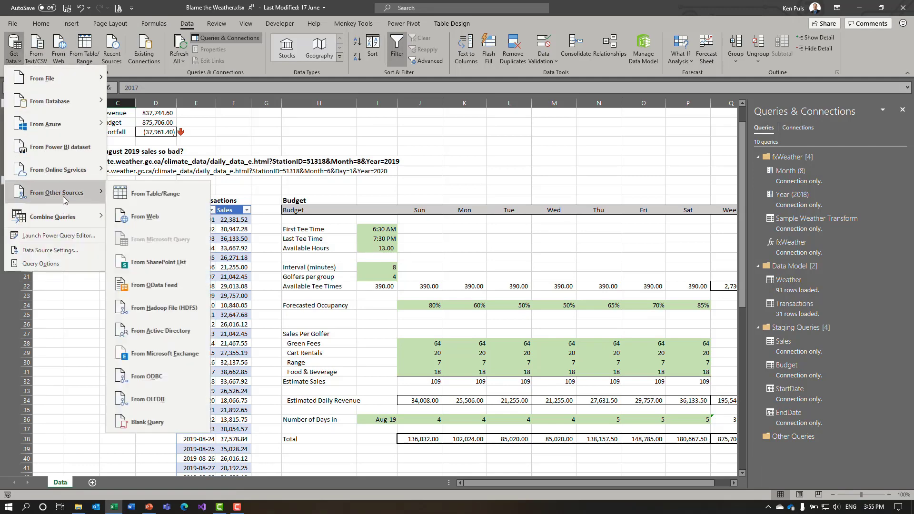
left_click(186, 427)
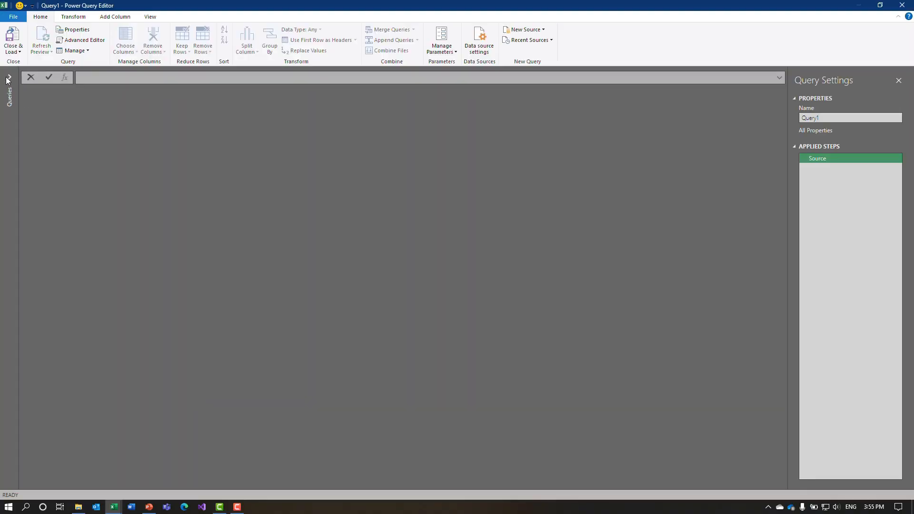
left_click(10, 77)
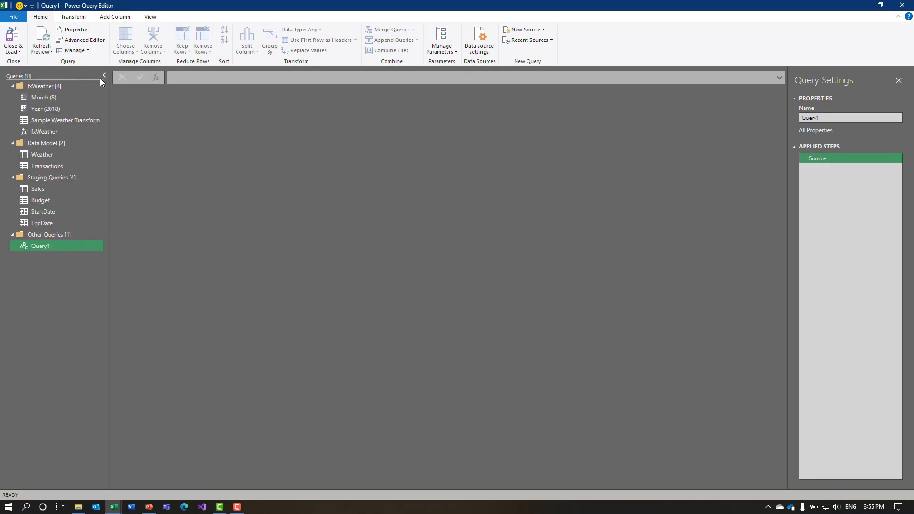
Define the query as ={ Number.From( StartDate ) .. Number.From( EndDate ) } and convert the resulting list to a table without a delimiter
left_click(179, 78)
type("={}")
type(" Number.F")
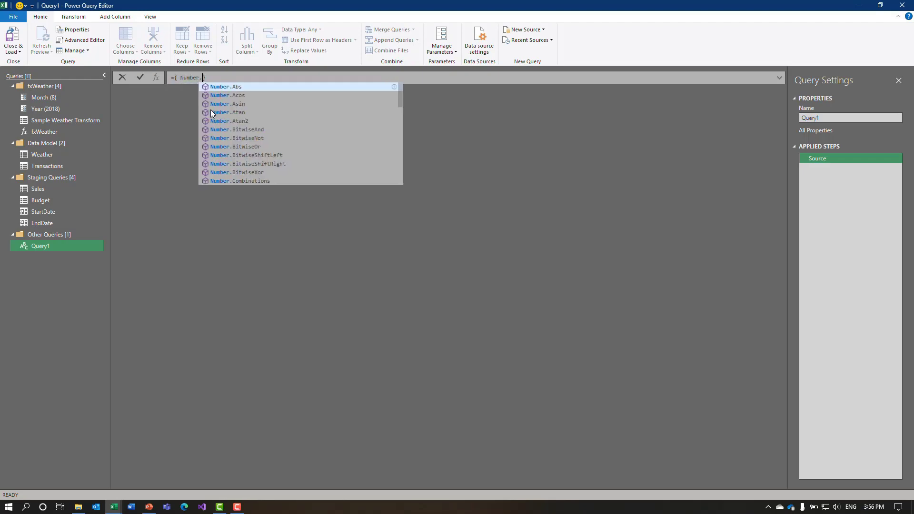
type("rom(")
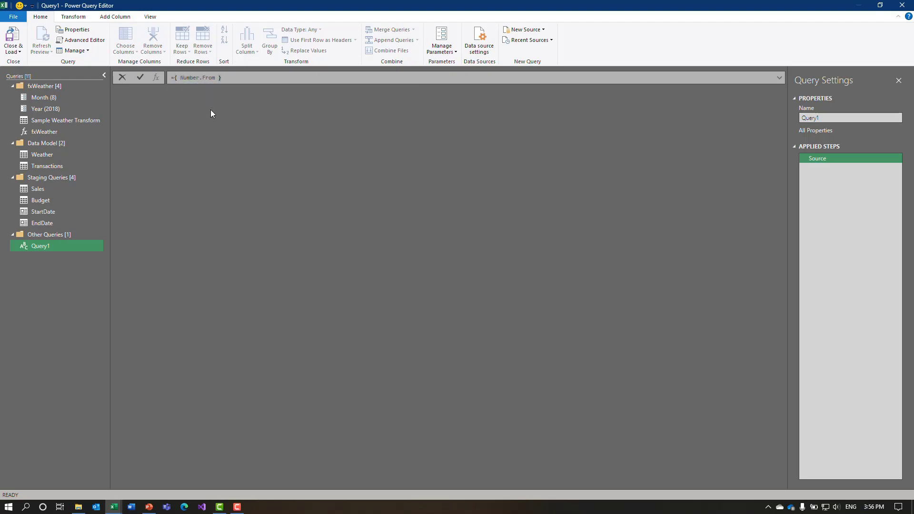
type(" StartDate")
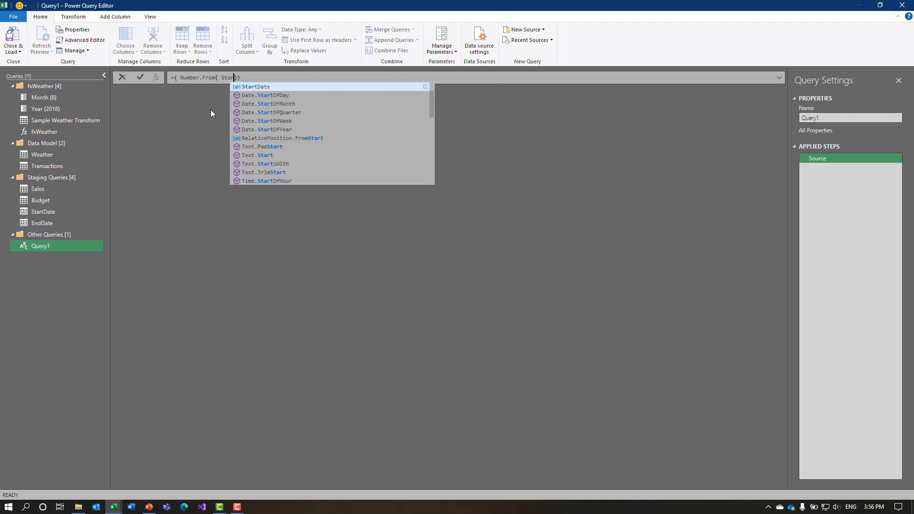
type(" ) ")
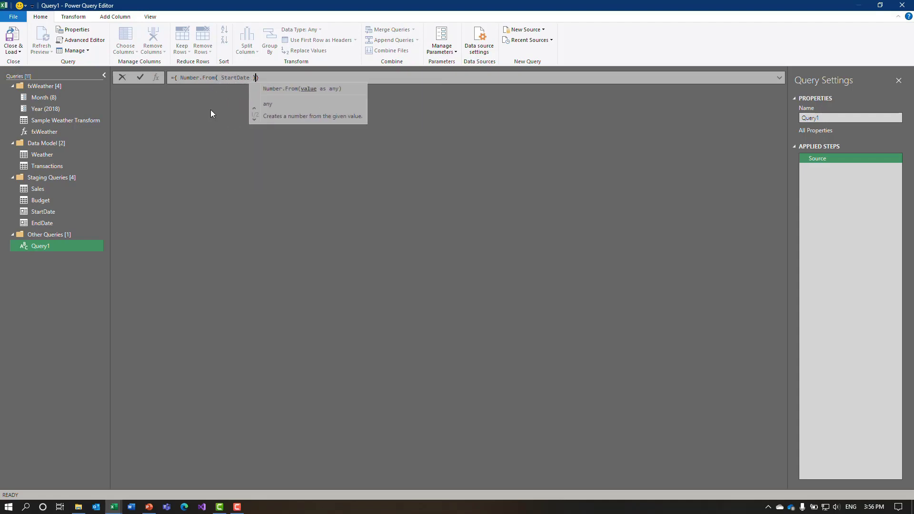
type(".. N")
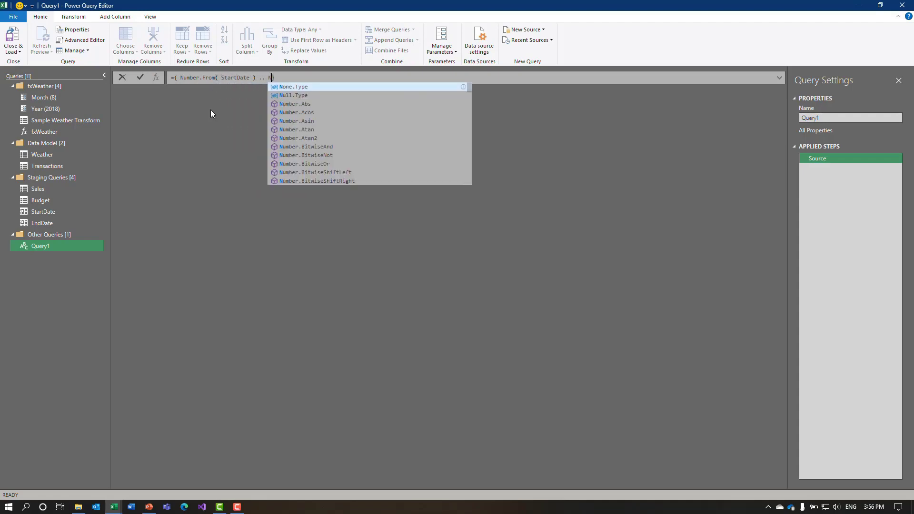
type("umber.From")
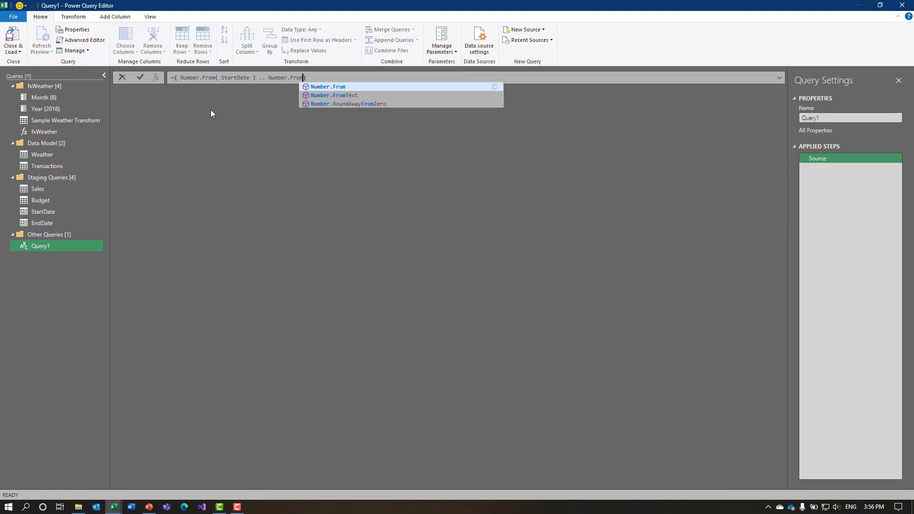
key("Escape")
type("( E")
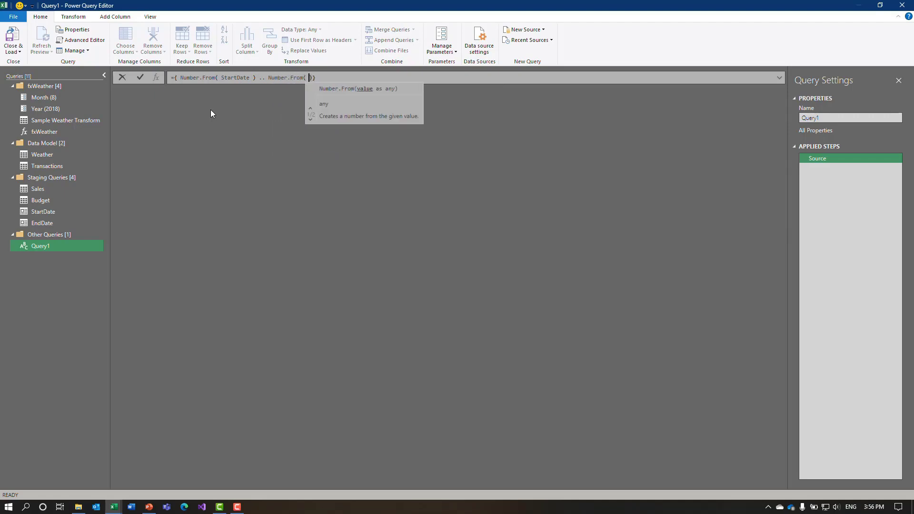
type("ndDate ")
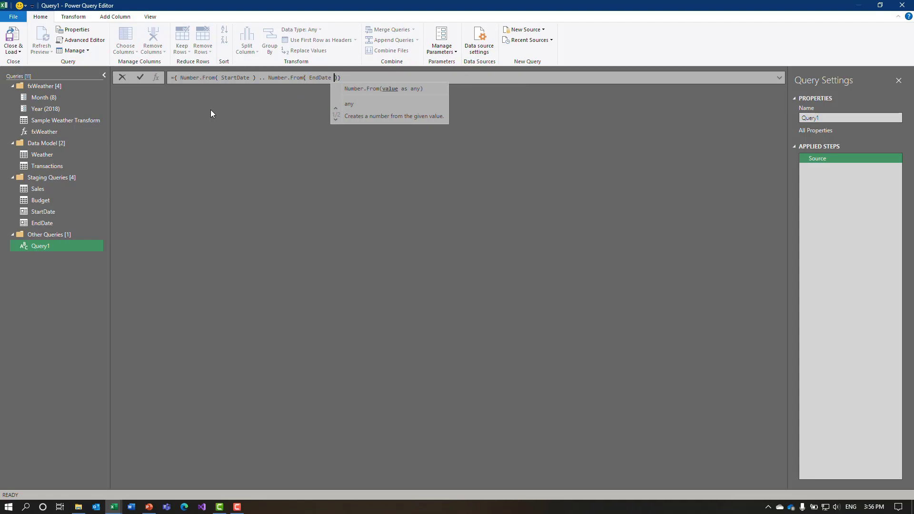
type(")")
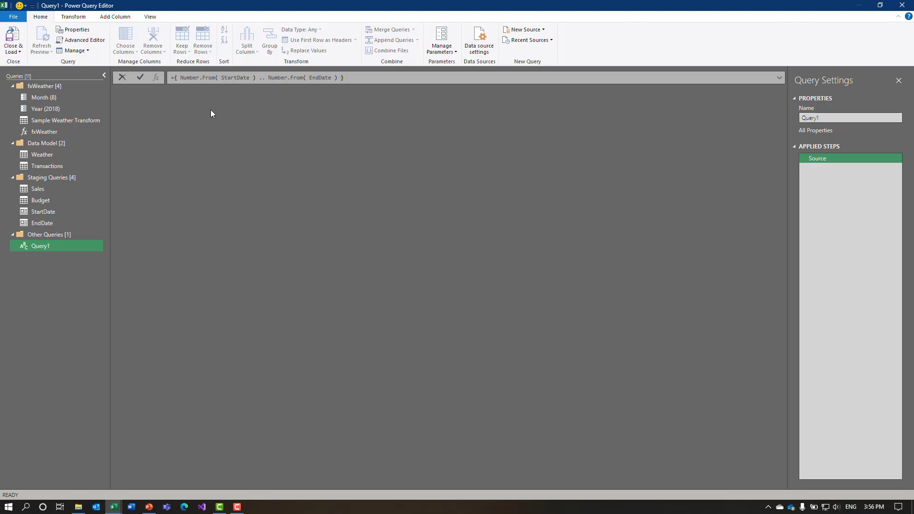
key("Return")
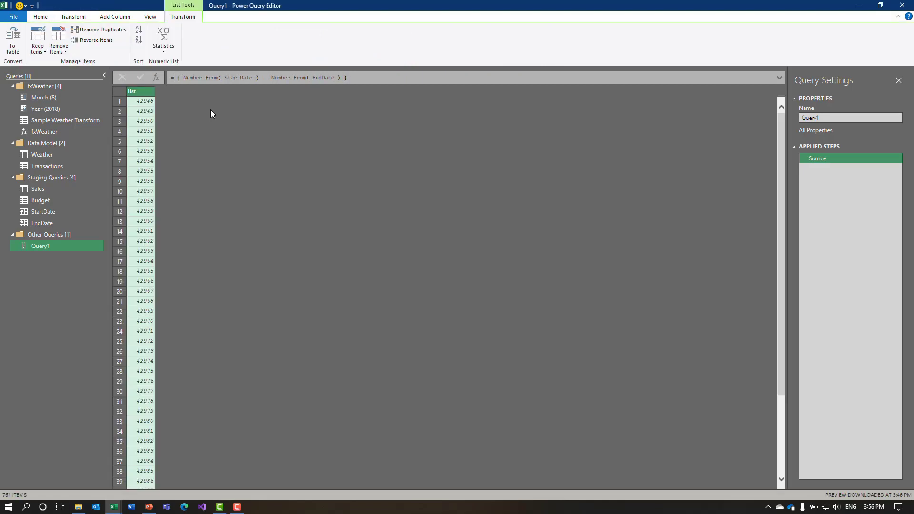
left_click(19, 41)
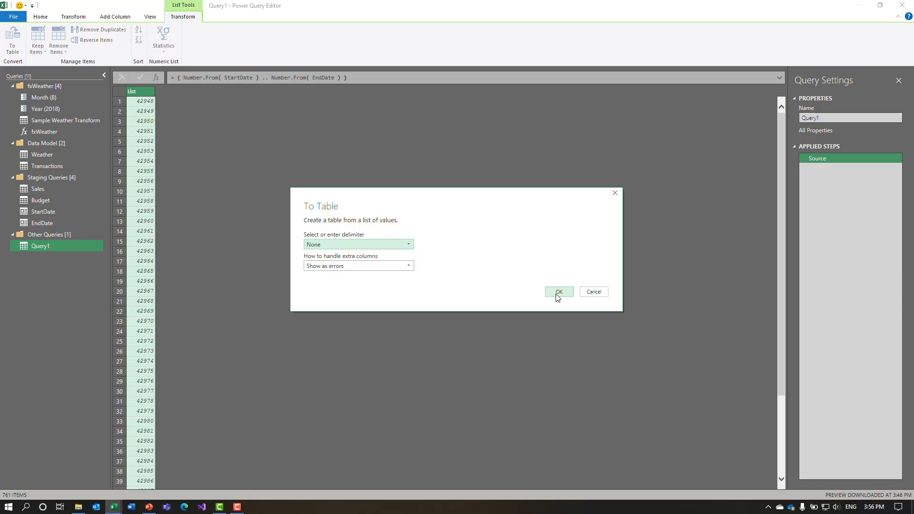
left_click(558, 298)
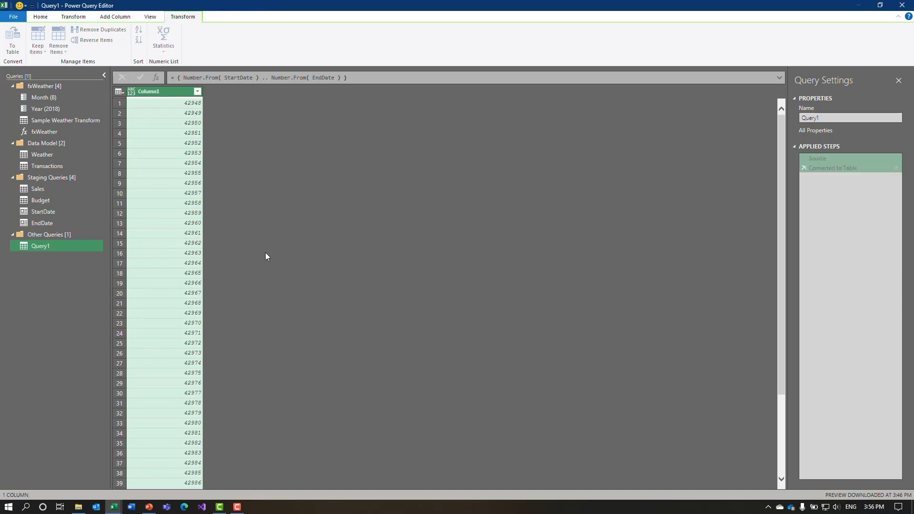
Rename the table's single column to Date and set its data type to Date
double_click(164, 92)
type("Date")
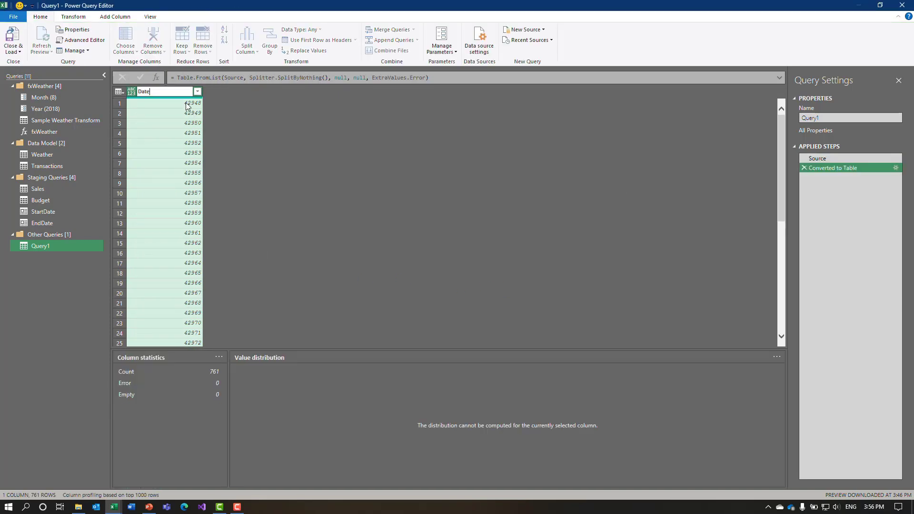
key("Return")
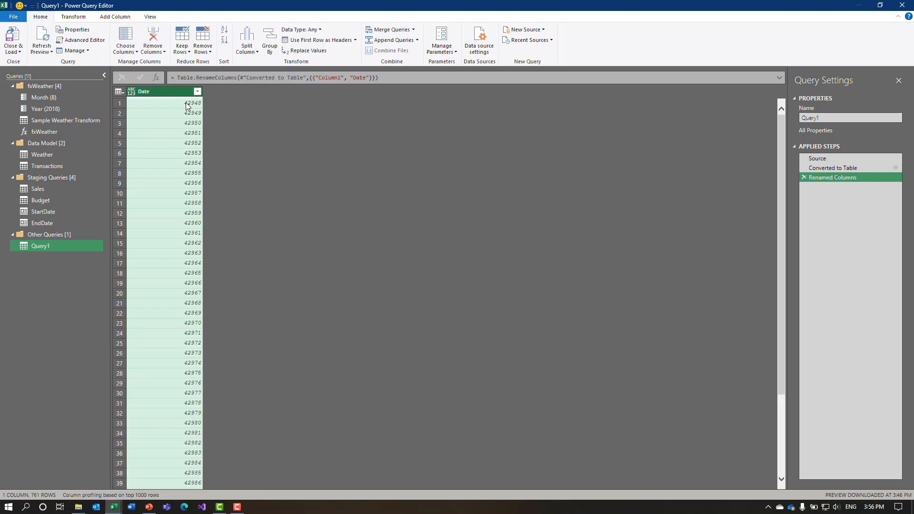
left_click(131, 91)
left_click(145, 157)
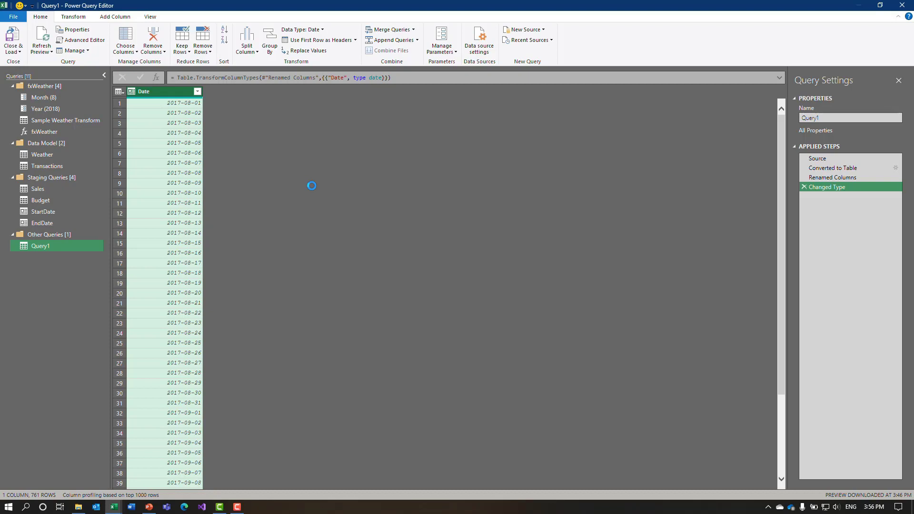
Rename the new query from Query1 to Calendar
double_click(66, 245)
type("Ca")
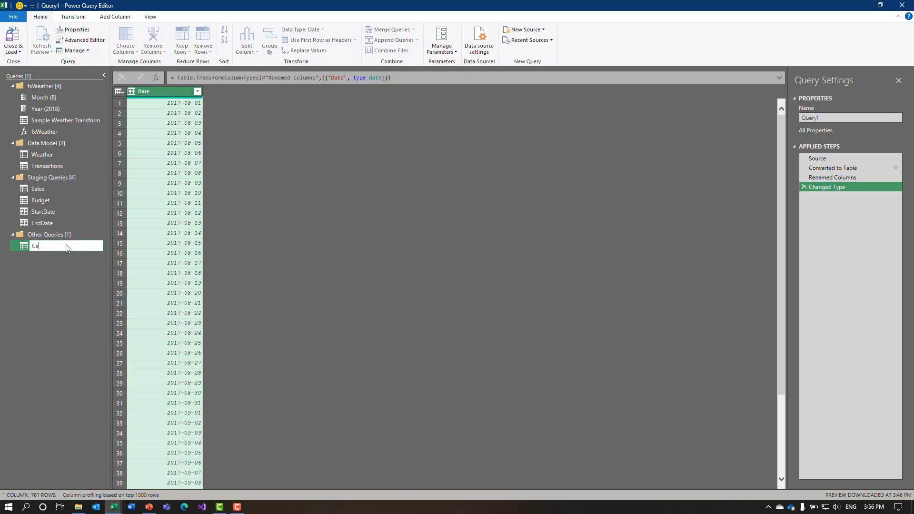
type("lendar")
key("Return")
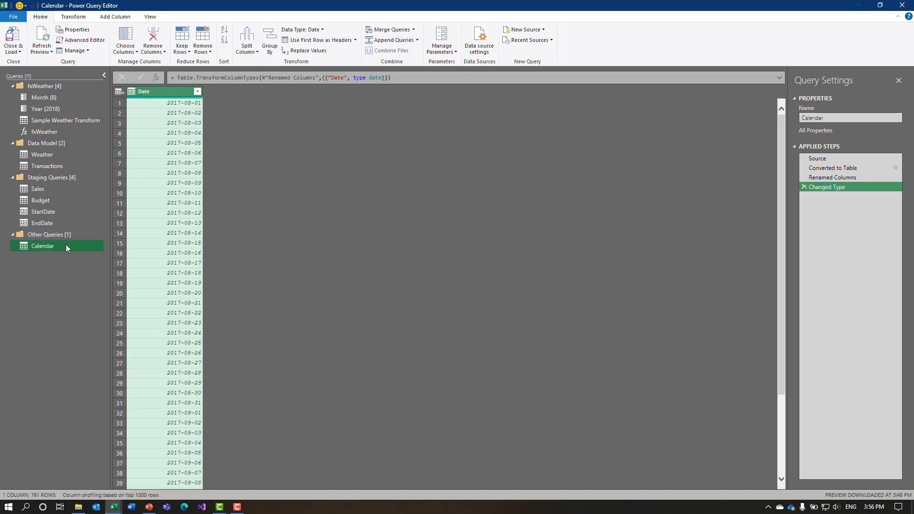
Add a Year column to the Calendar query, extracted from the Date column
left_click(169, 92)
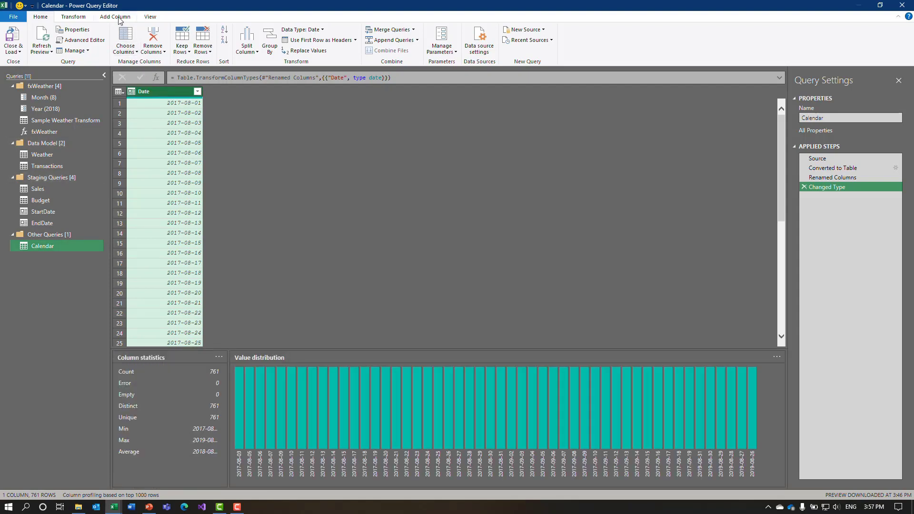
left_click(118, 19)
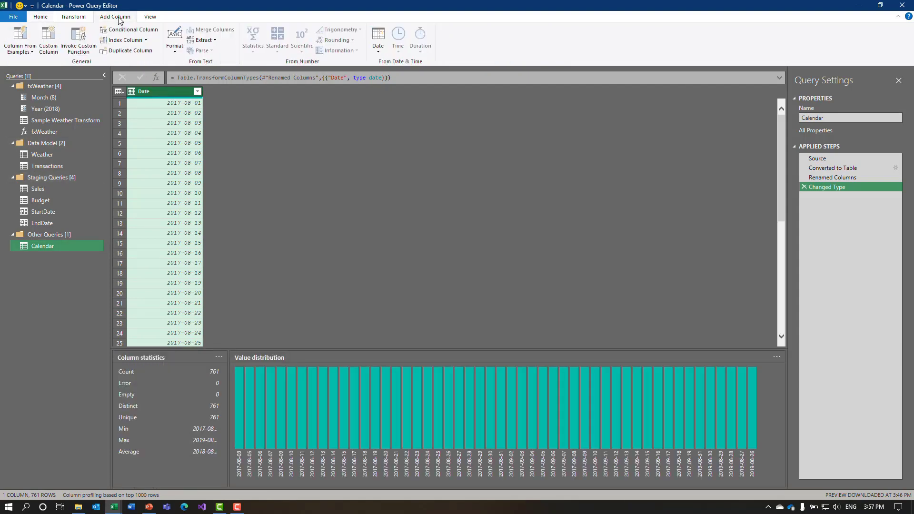
left_click(381, 51)
mouse_move(395, 94)
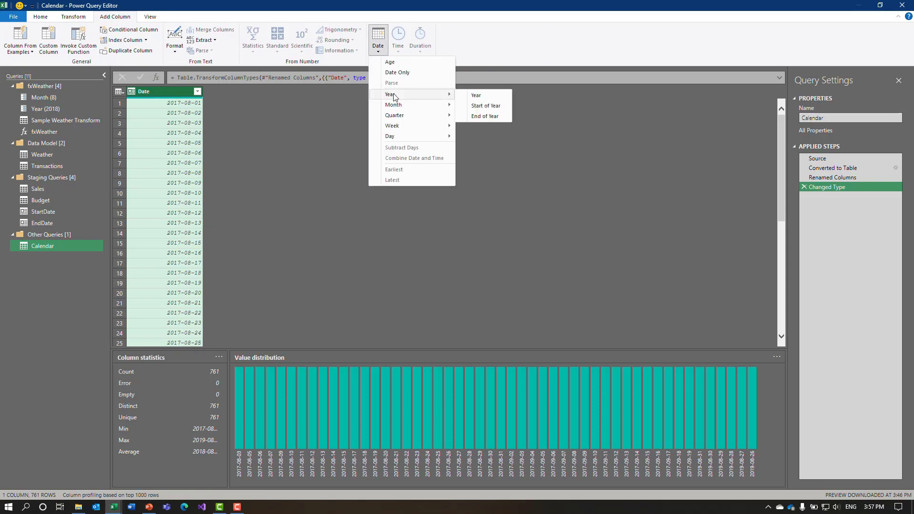
left_click(476, 95)
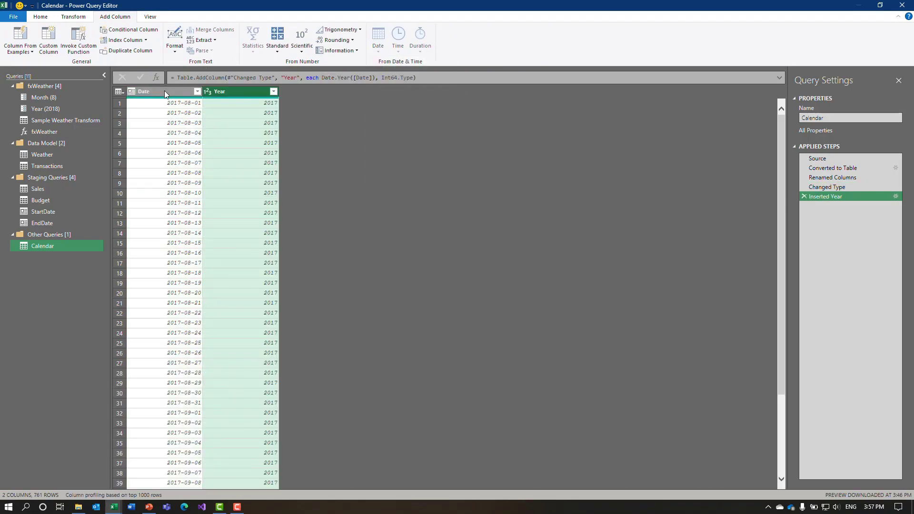
Add a column with the month number extracted from the Date column
left_click(165, 91)
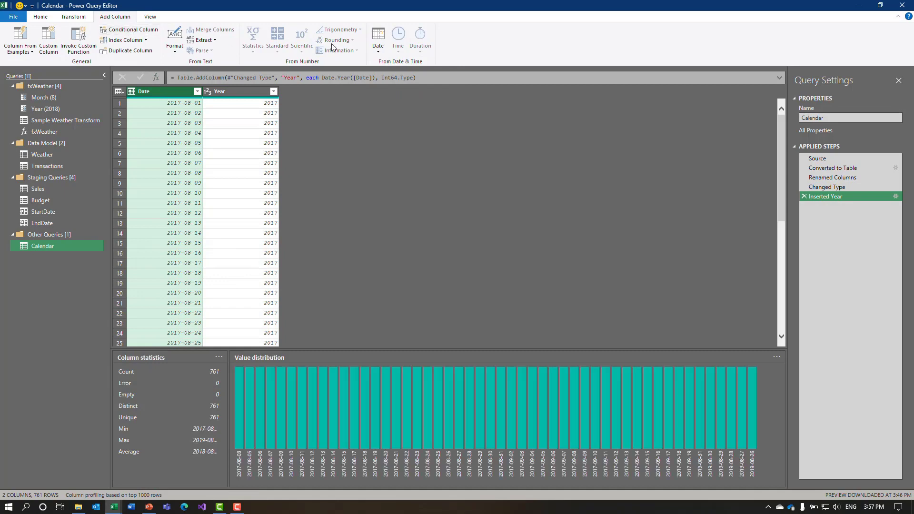
left_click(379, 50)
mouse_move(395, 105)
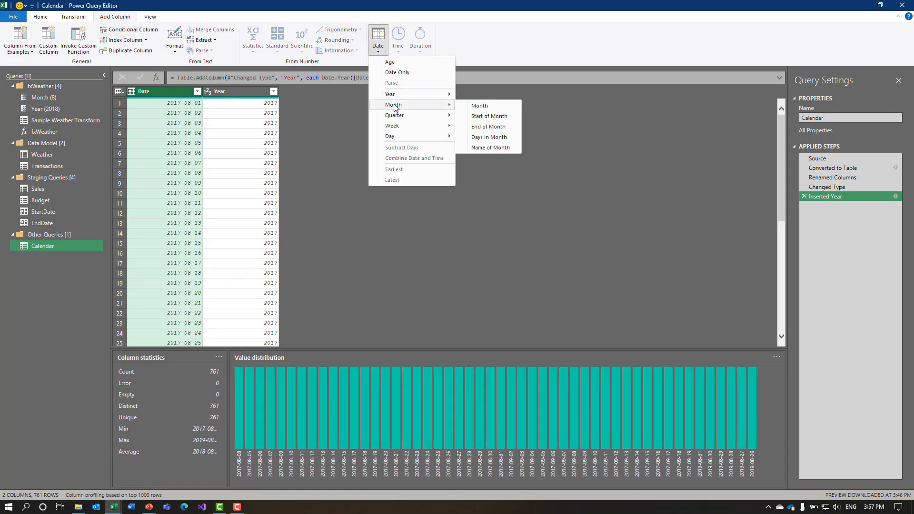
left_click(476, 106)
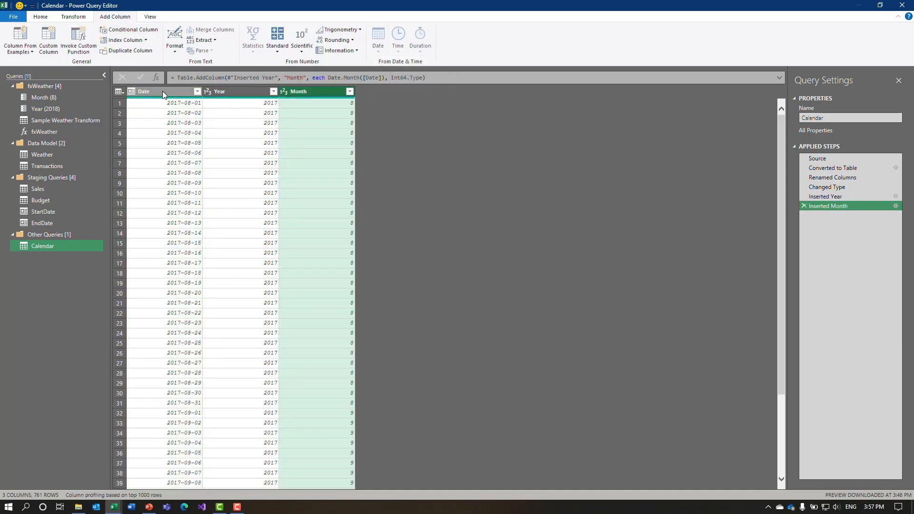
Add a Month Name column based on the Date column
left_click(162, 90)
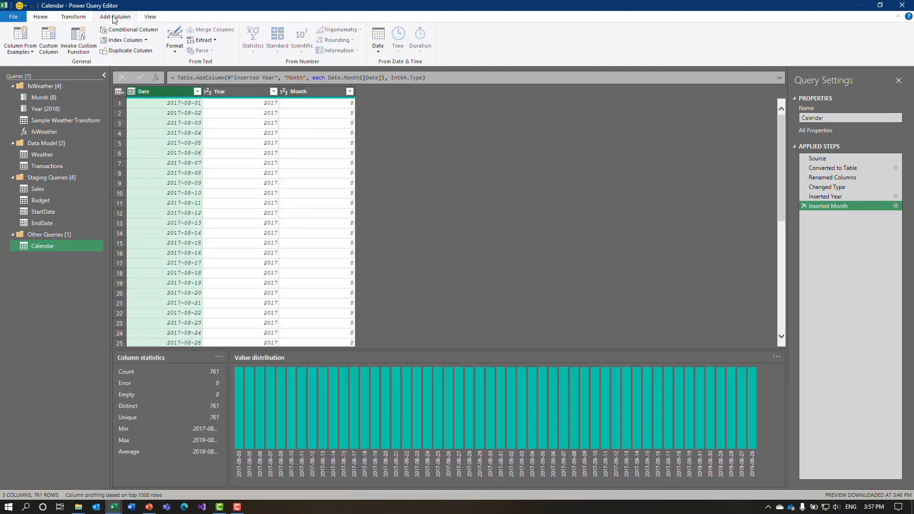
left_click(377, 47)
mouse_move(402, 108)
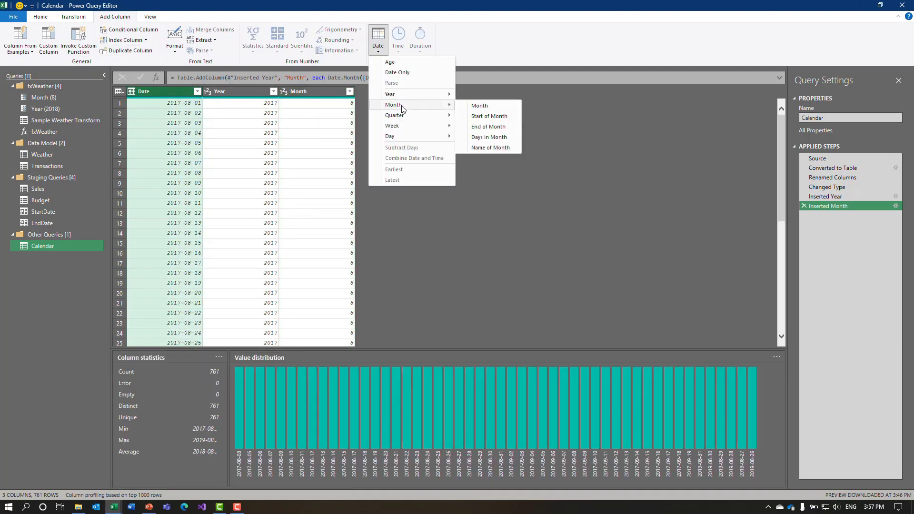
left_click(488, 149)
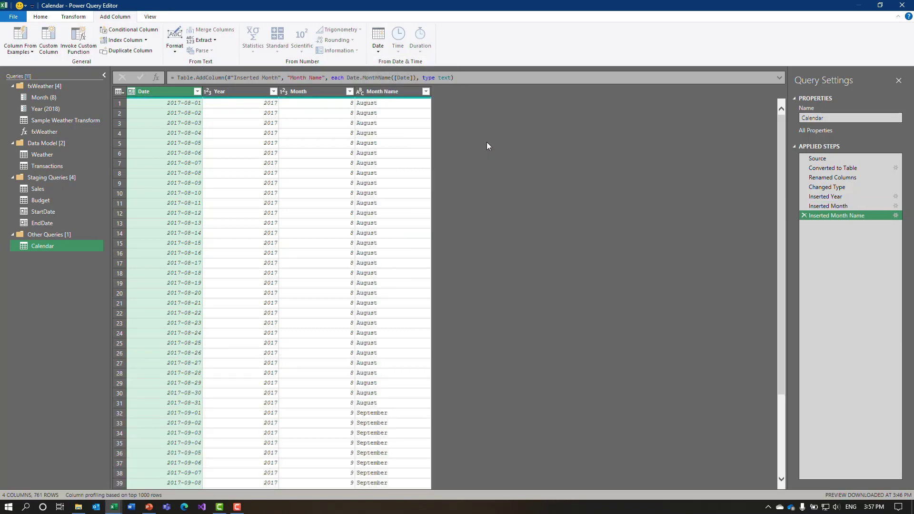
Shorten the Month Name column to its first 3 characters
left_click(390, 92)
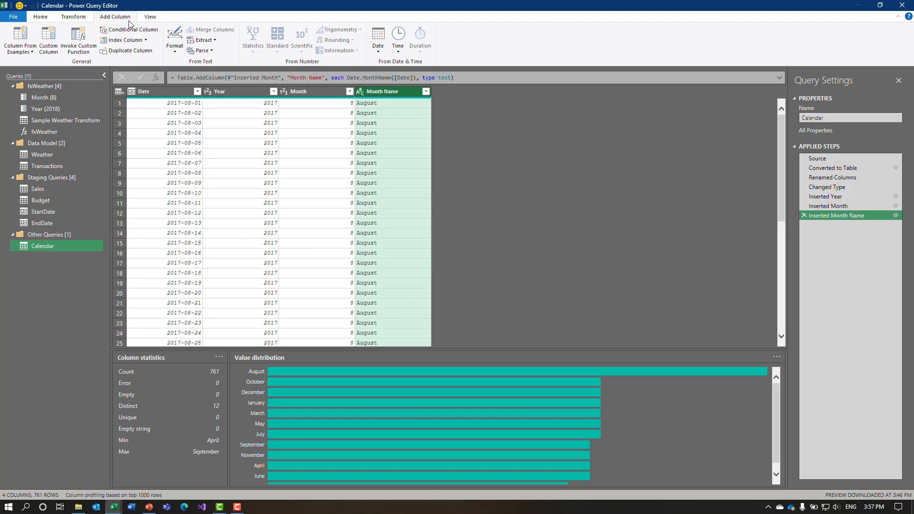
left_click(81, 17)
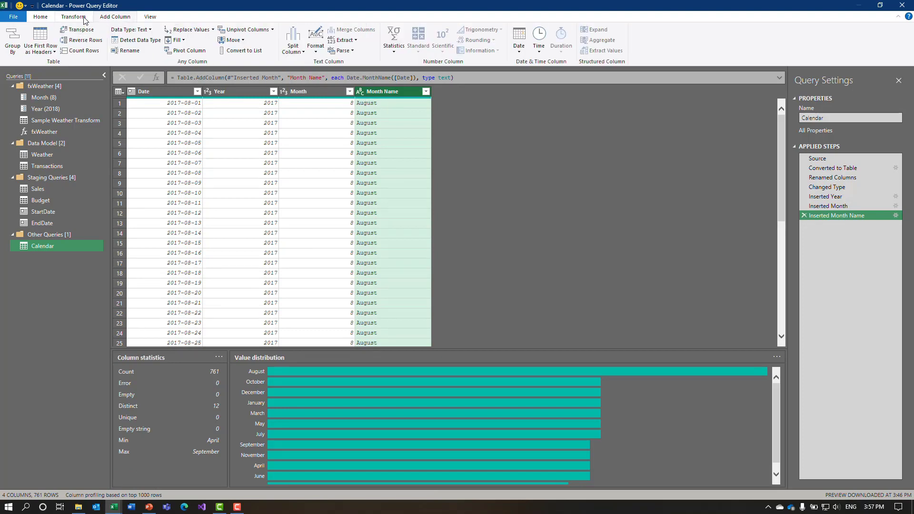
left_click(349, 41)
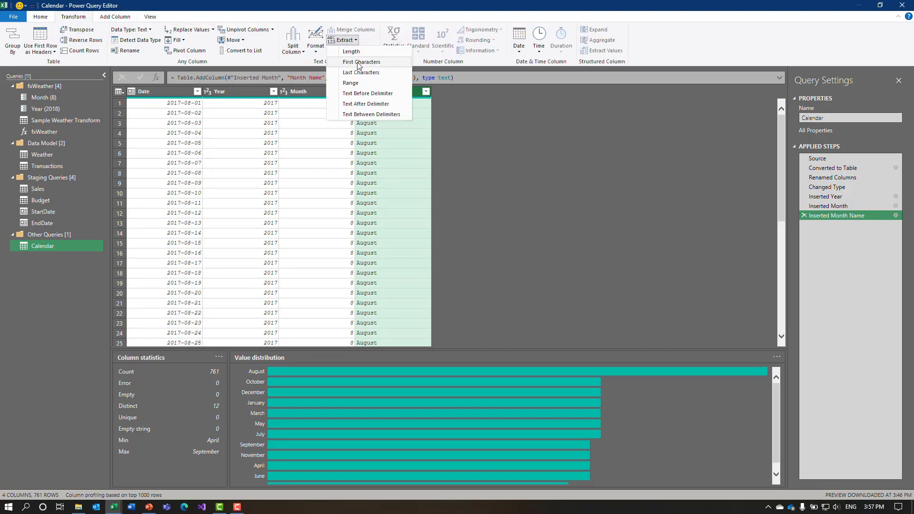
left_click(361, 62)
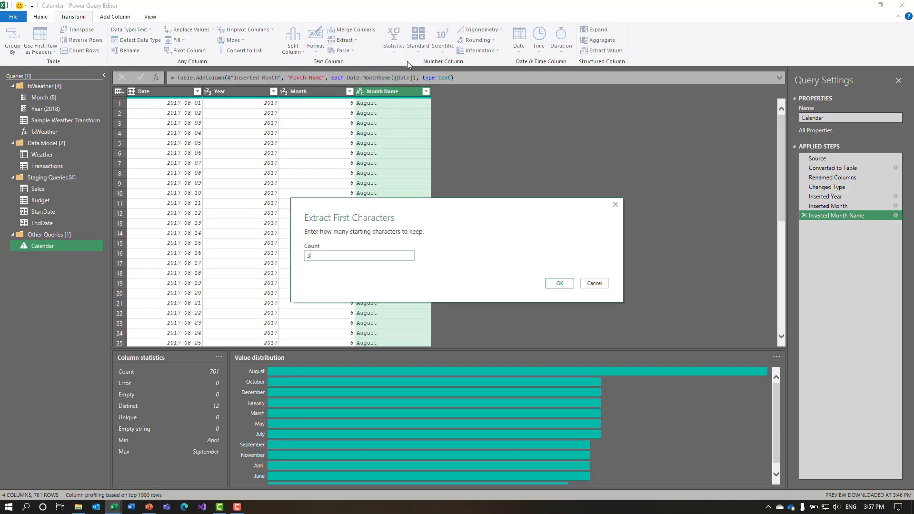
left_click(559, 283)
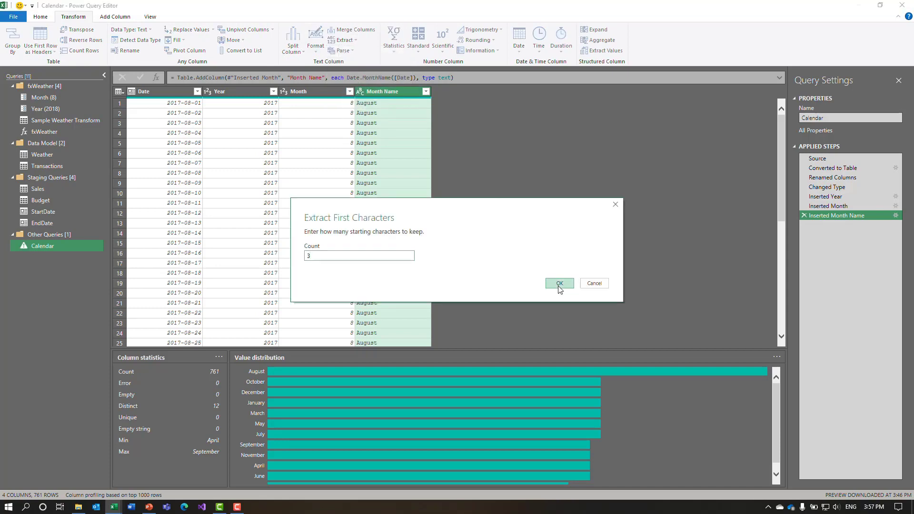
Add a Day of Week number column to the Calendar query, extracted from the Date column
left_click(166, 92)
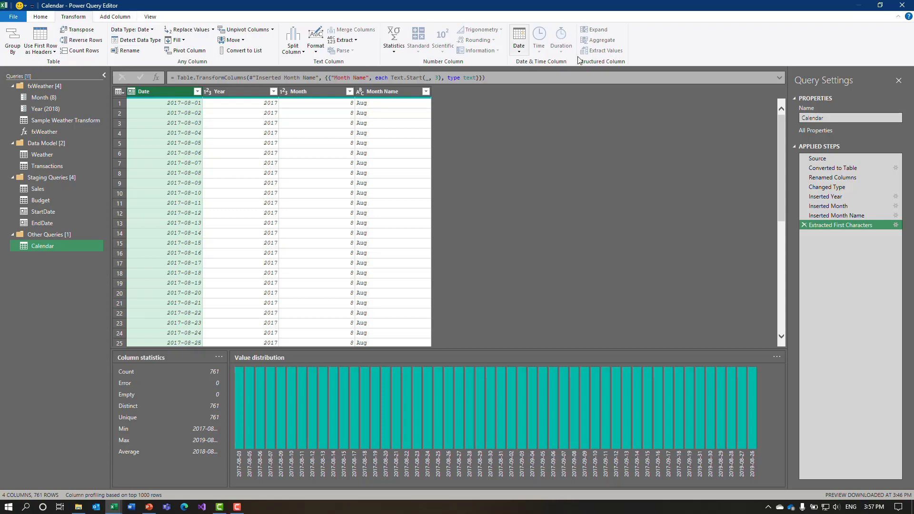
left_click(519, 45)
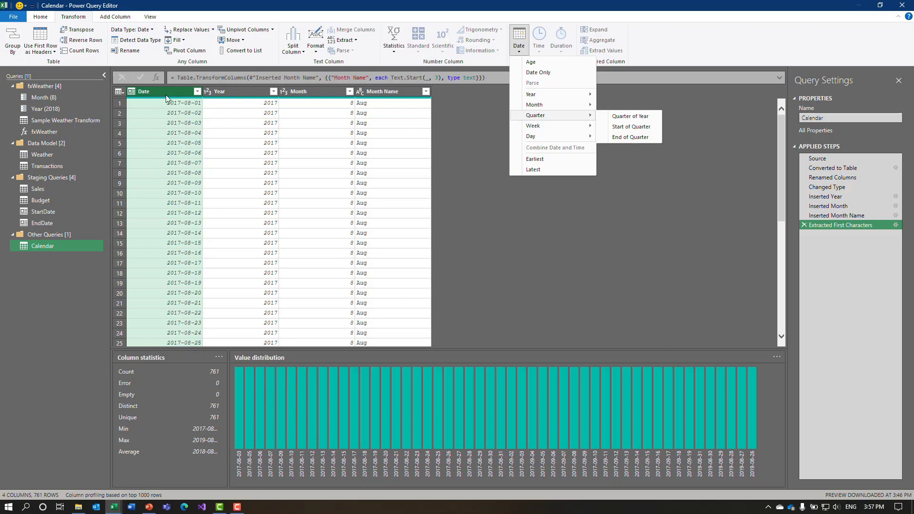
left_click(118, 20)
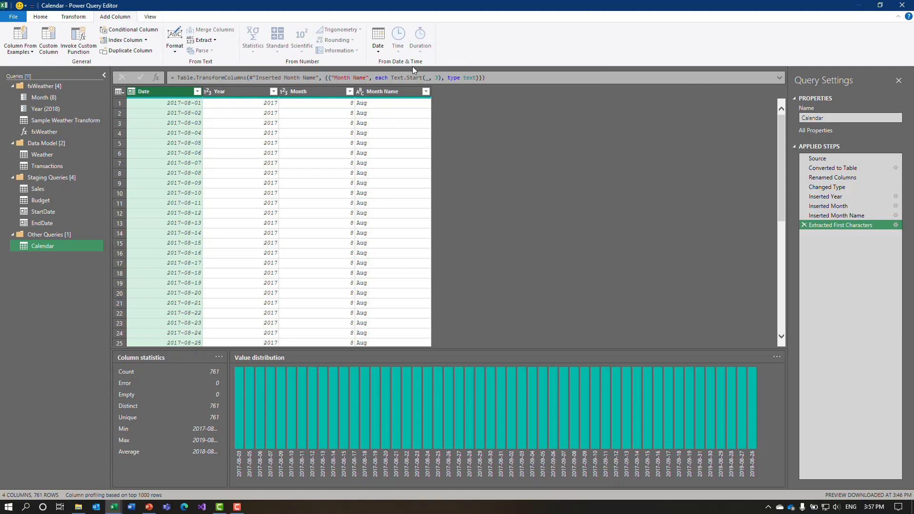
left_click(378, 45)
mouse_move(401, 137)
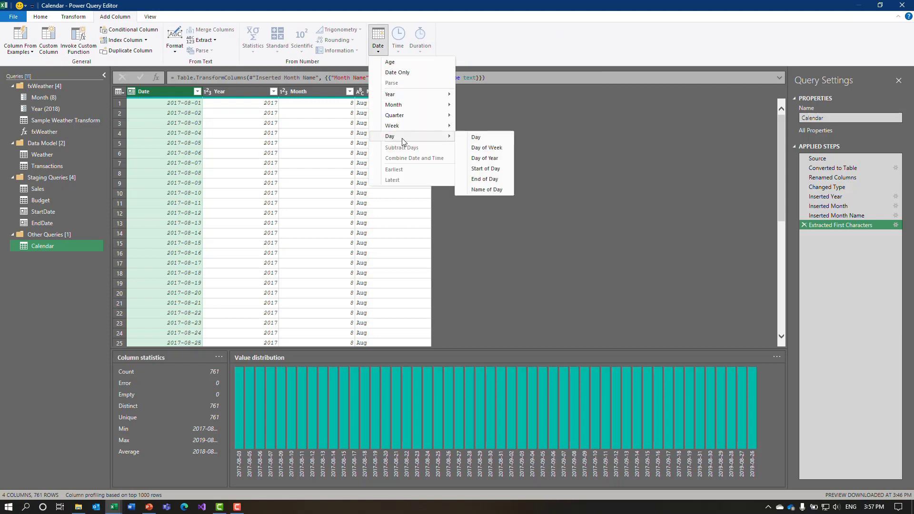
left_click(495, 149)
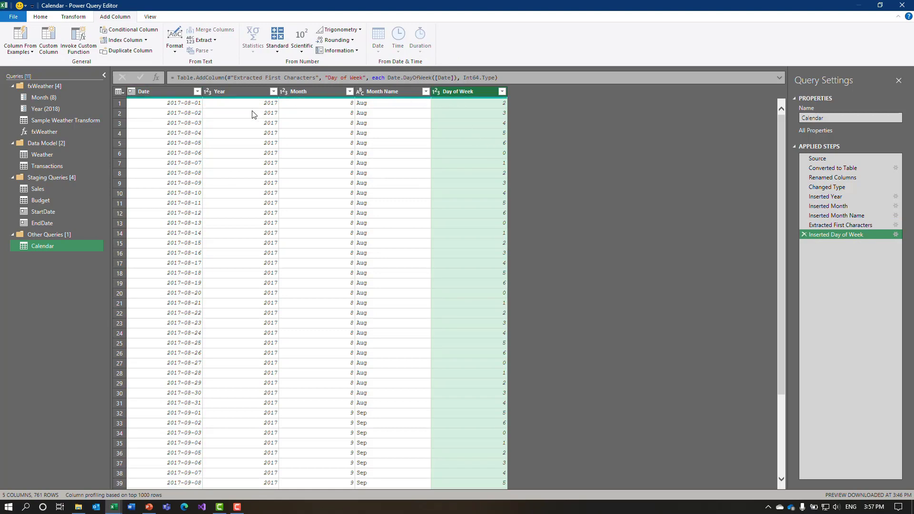
Add a column with the name of the day based on the Date column
left_click(178, 91)
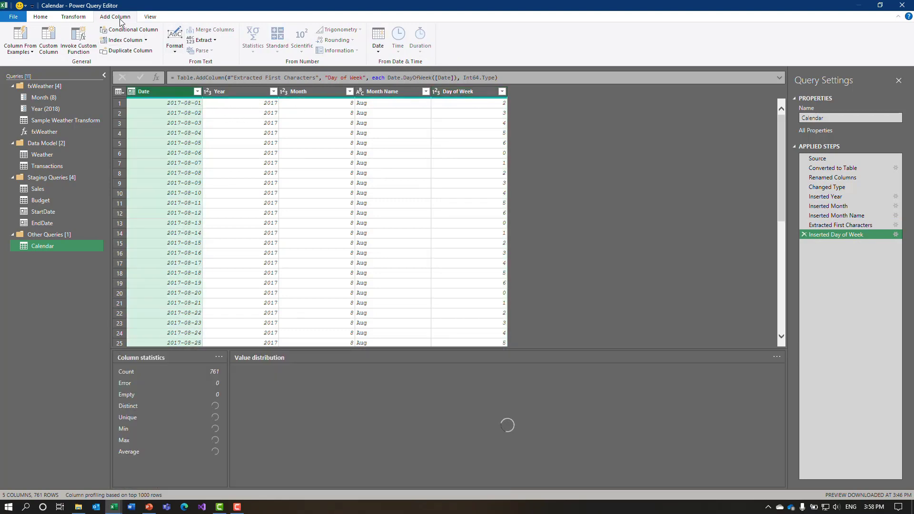
left_click(378, 40)
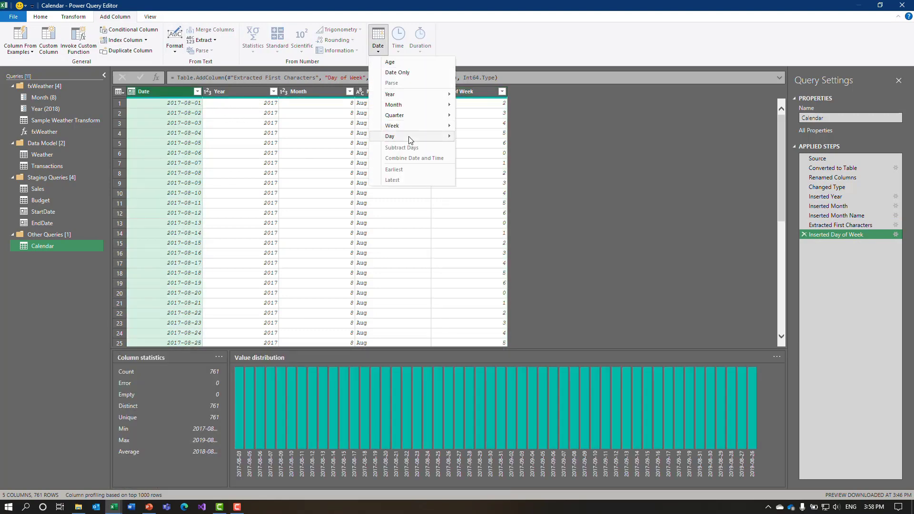
left_click(490, 191)
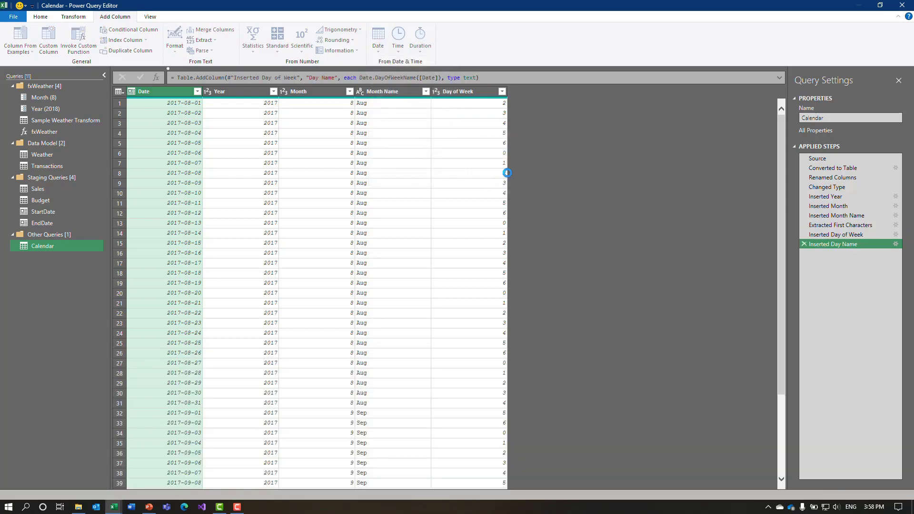
Shorten the Day Name column to its first 3 characters
left_click(541, 92)
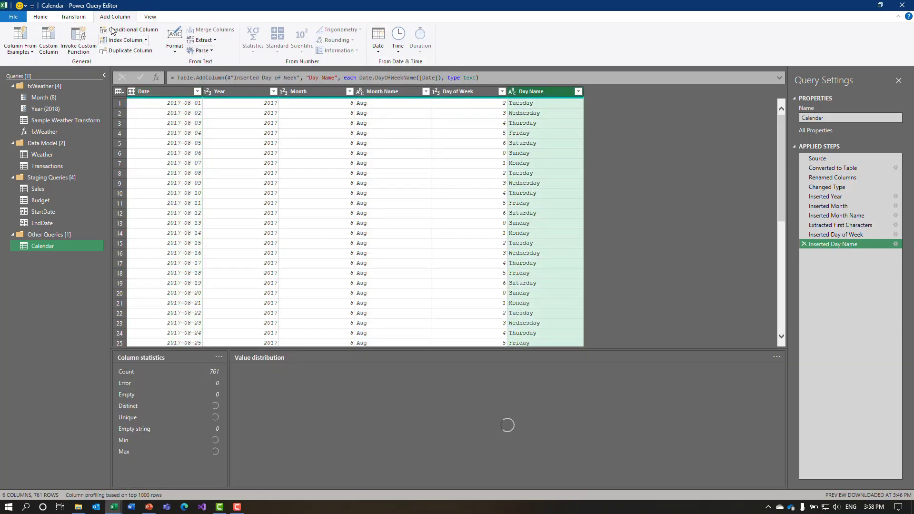
left_click(73, 17)
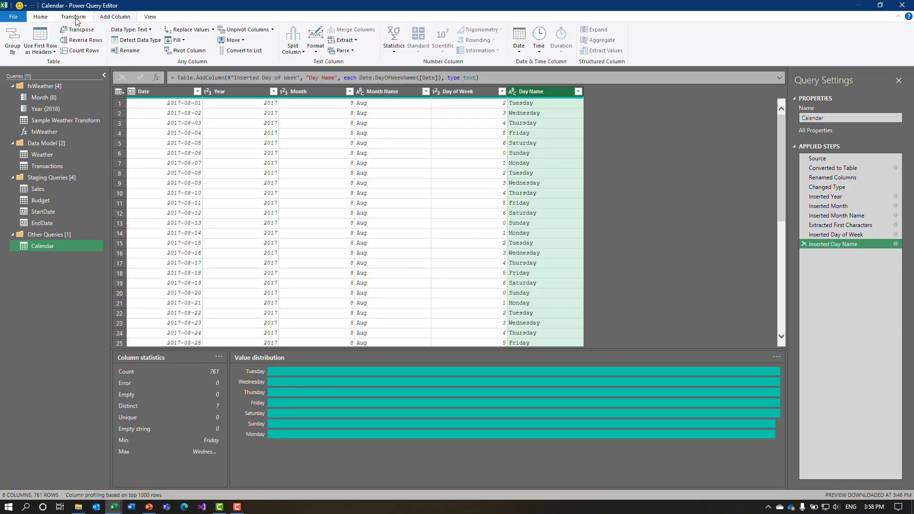
left_click(343, 40)
left_click(360, 63)
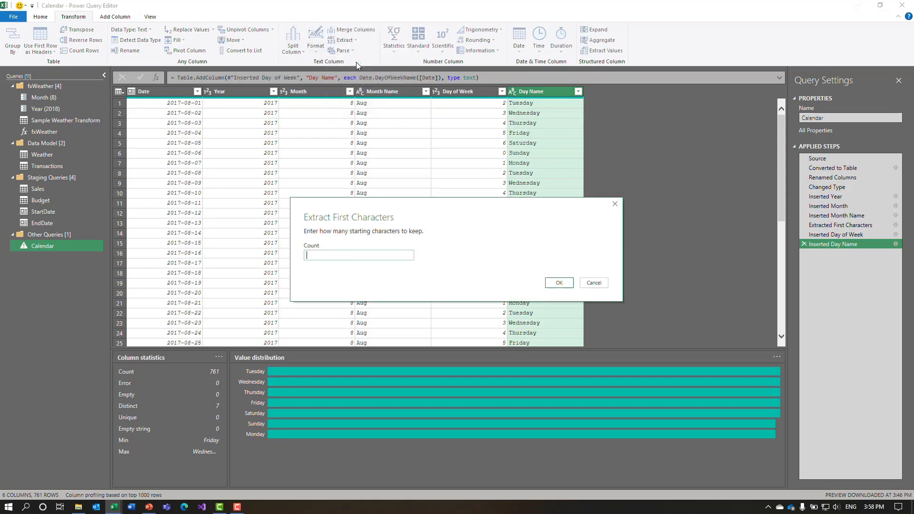
type("3")
left_click(560, 282)
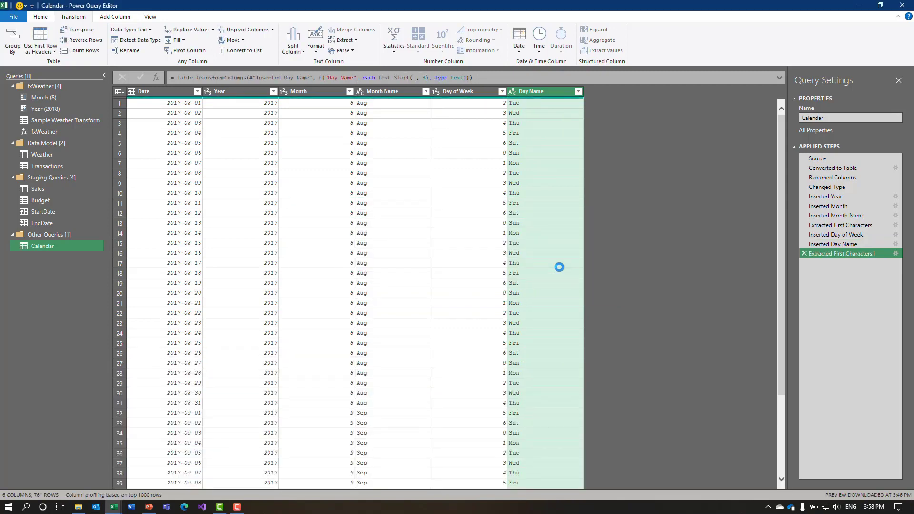
Detect the data types of all Calendar columns and change the Year column to Text, replacing its current conversion
left_click(182, 93, "shift")
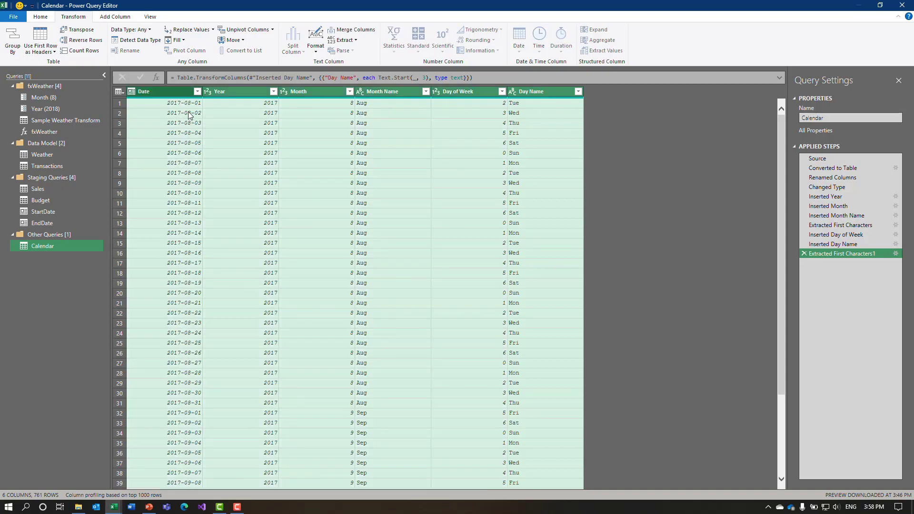
left_click(133, 42)
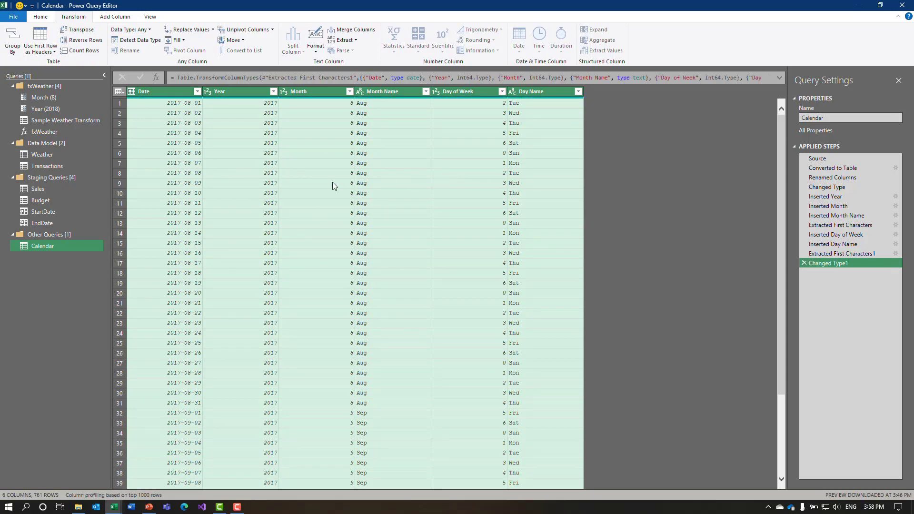
left_click(221, 93)
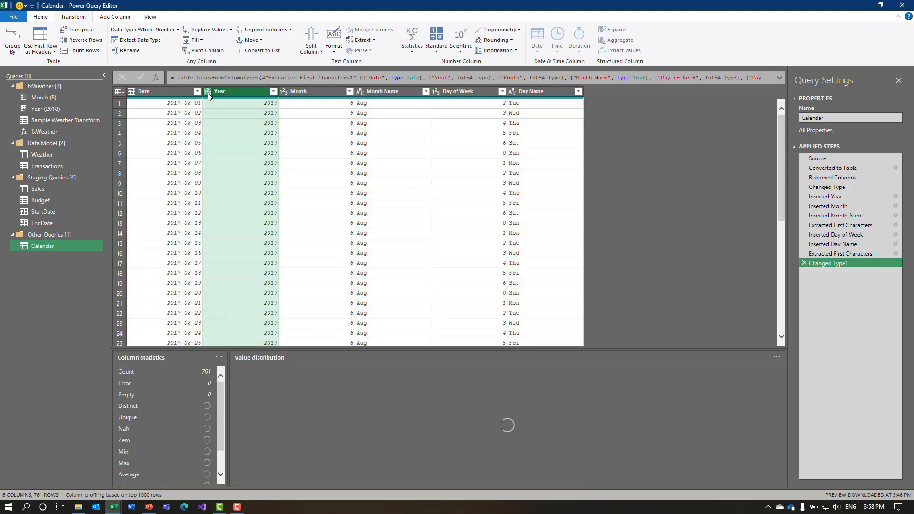
left_click(208, 92)
left_click(225, 204)
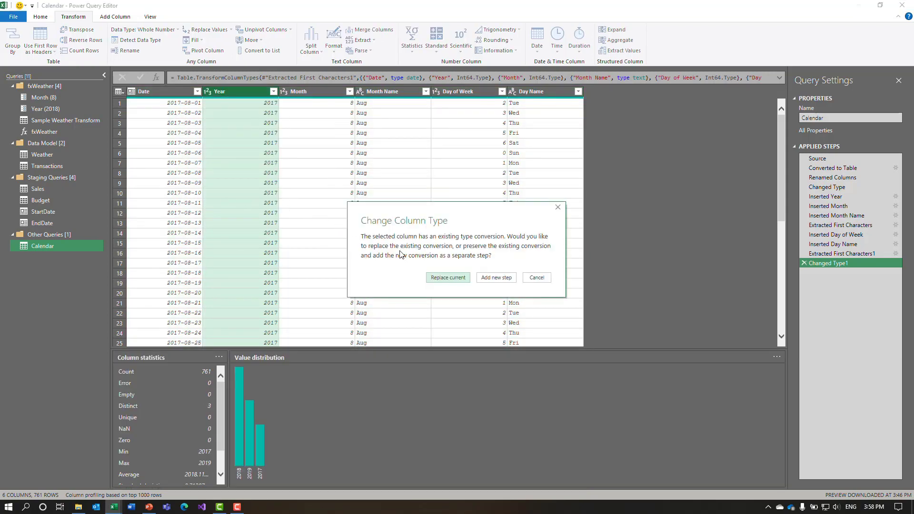
left_click(437, 279)
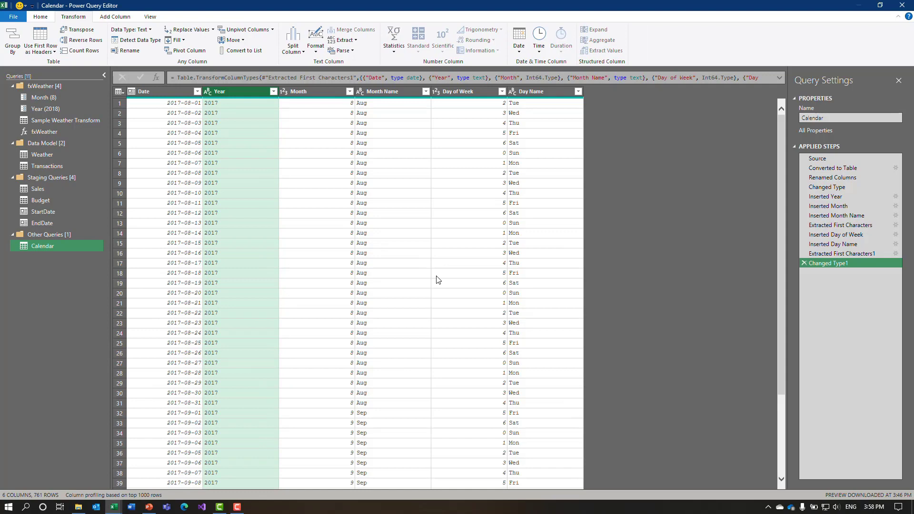
Move the Calendar query into the Data Model group and load it as a connection only, added to the Data Model
left_click_drag(48, 247, 49, 173)
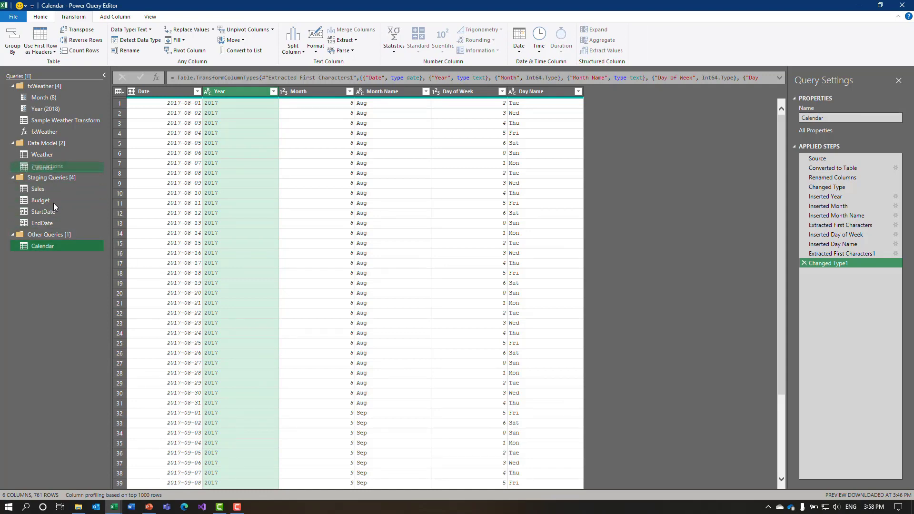
left_click(43, 16)
left_click(18, 51)
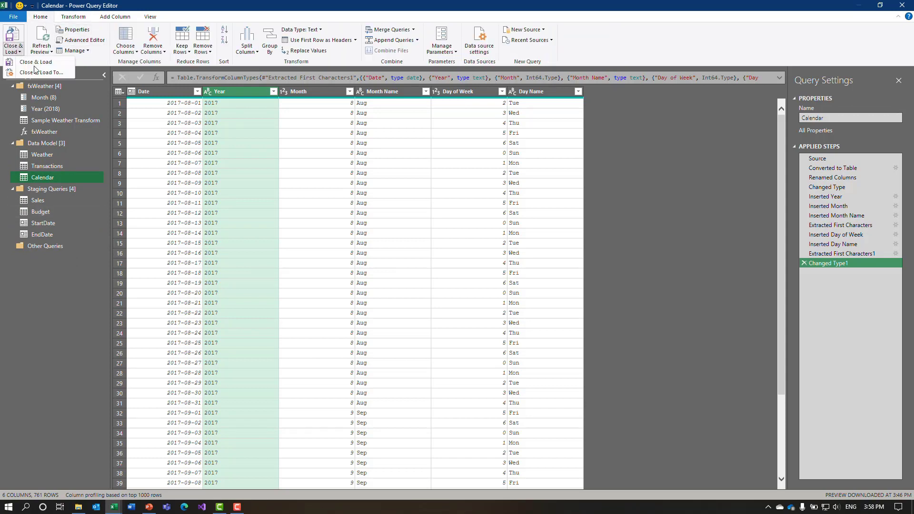
left_click(26, 58)
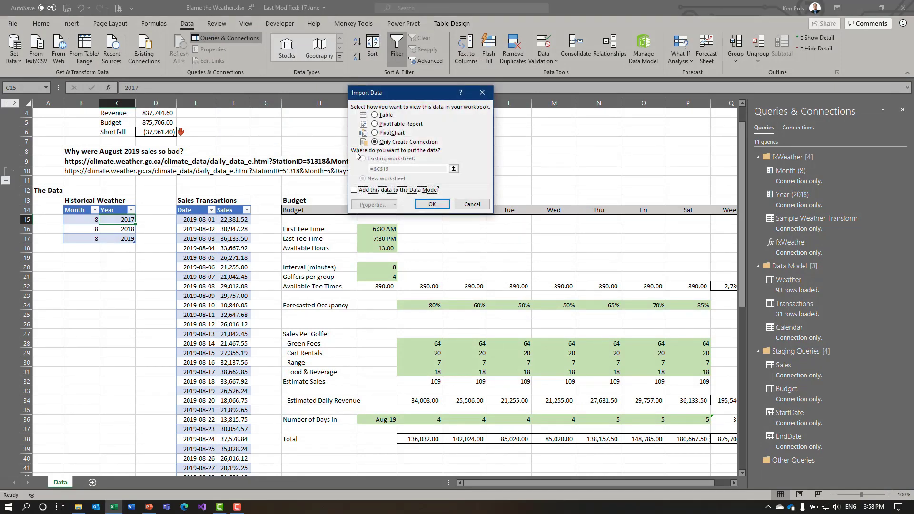
left_click(355, 189)
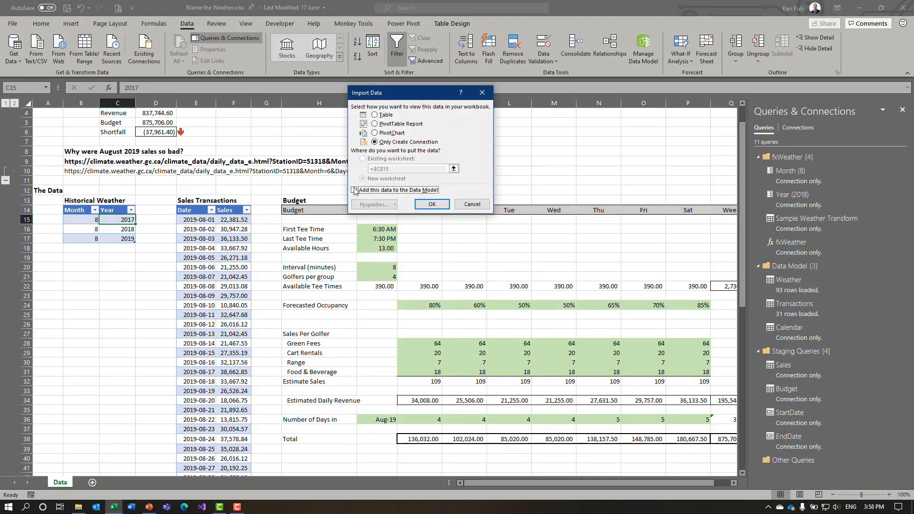
left_click(432, 206)
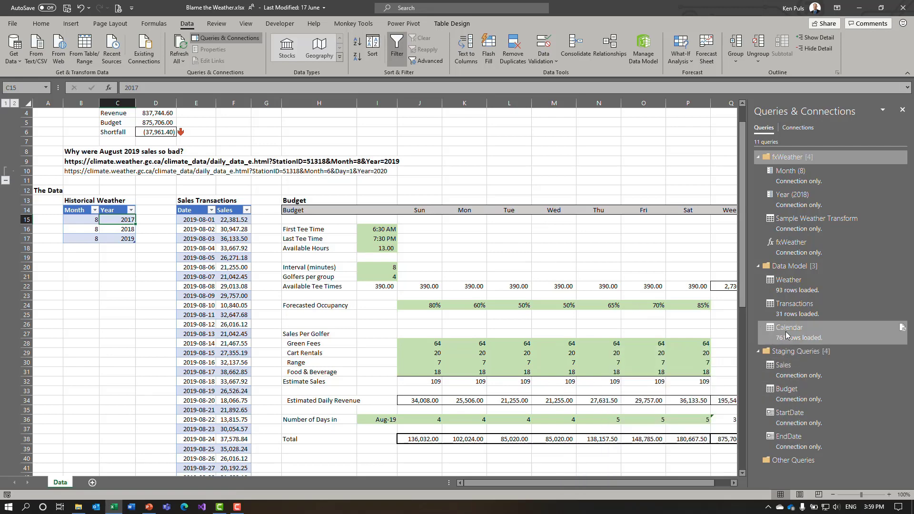
Open the workbook's data model in Power Pivot and switch it to the diagram view
left_click(350, 25)
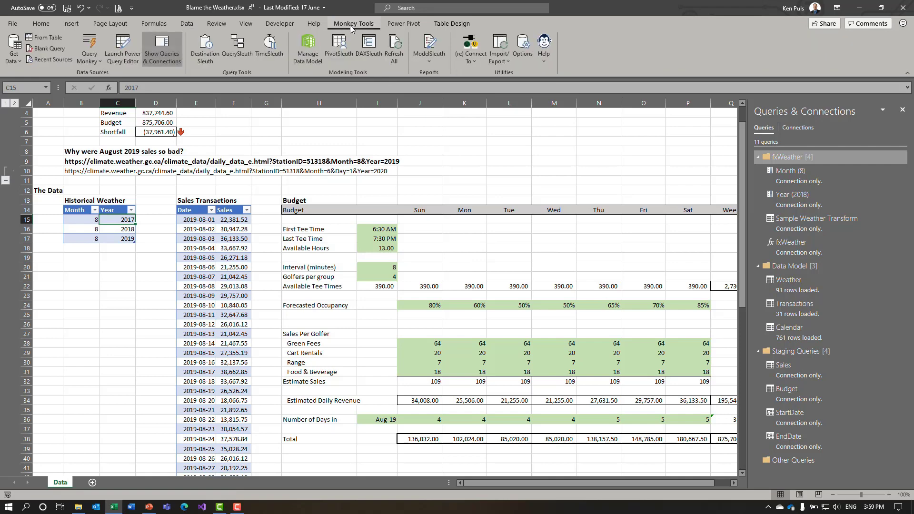
left_click(89, 61)
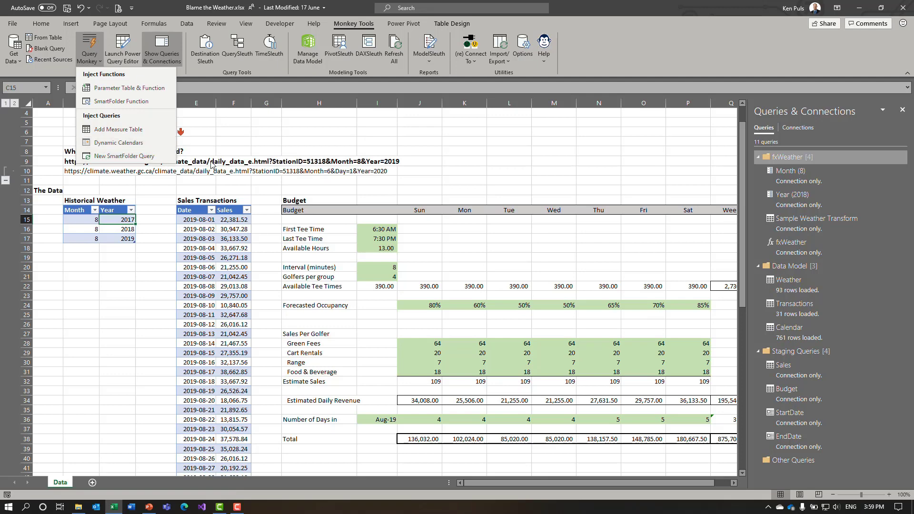
left_click(230, 179)
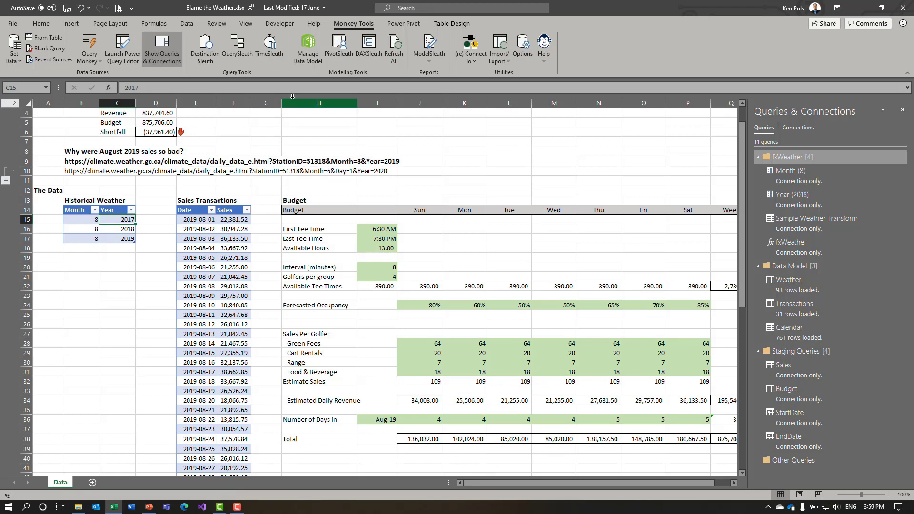
left_click(309, 56)
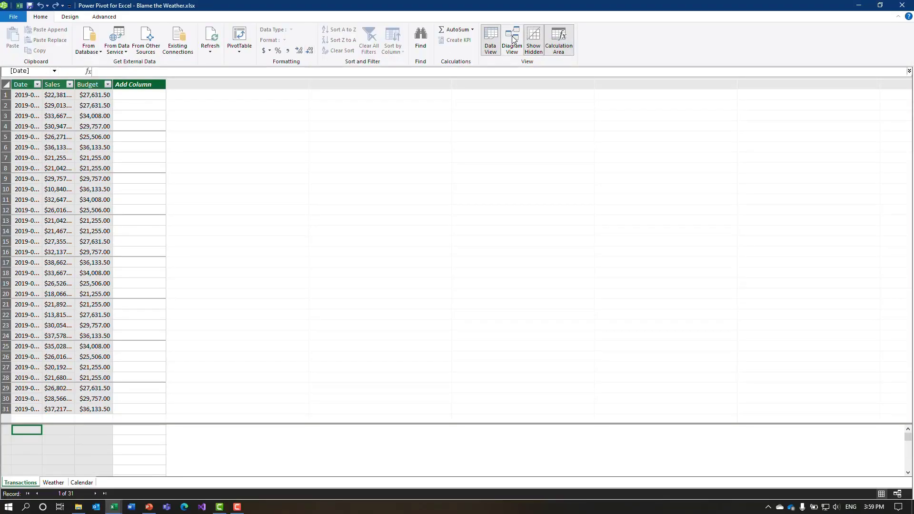
left_click(513, 39)
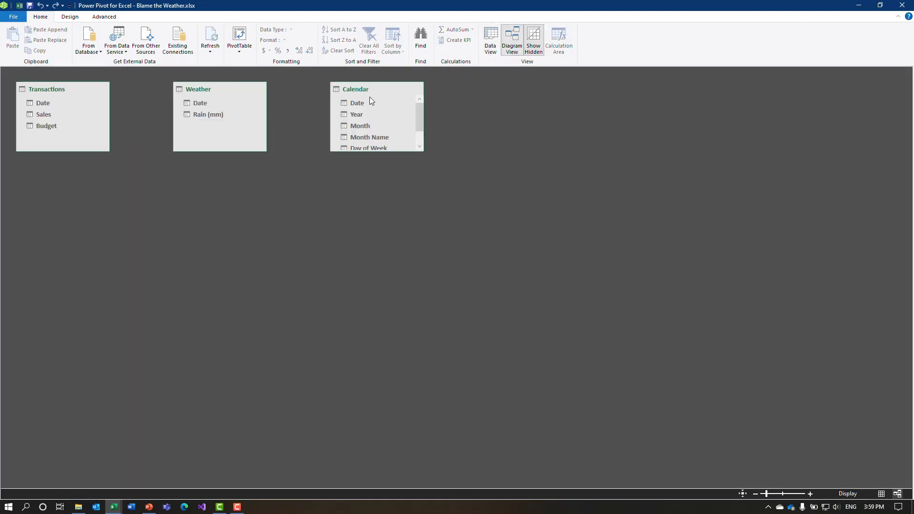
Arrange the Transactions and Weather tables side by side beneath the Calendar table, enlarging Calendar to show all its fields
left_click_drag(63, 88, 231, 217)
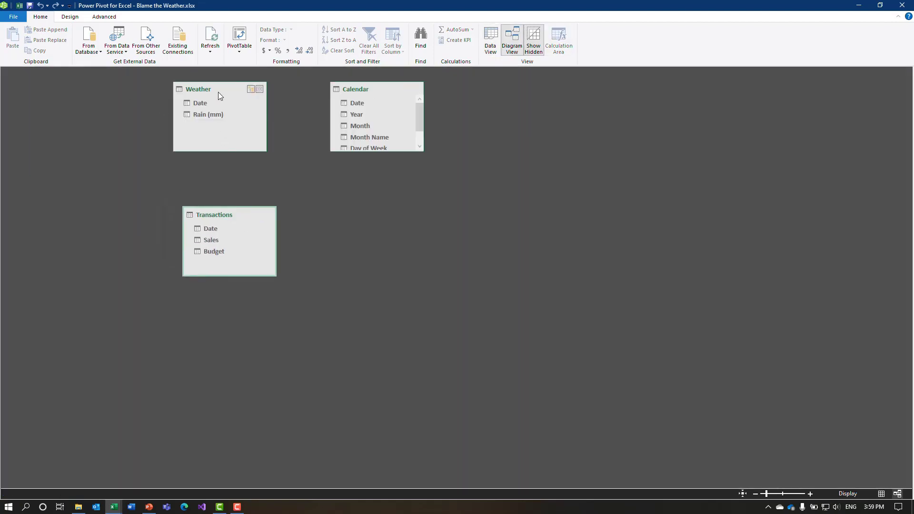
left_click_drag(218, 92, 404, 210)
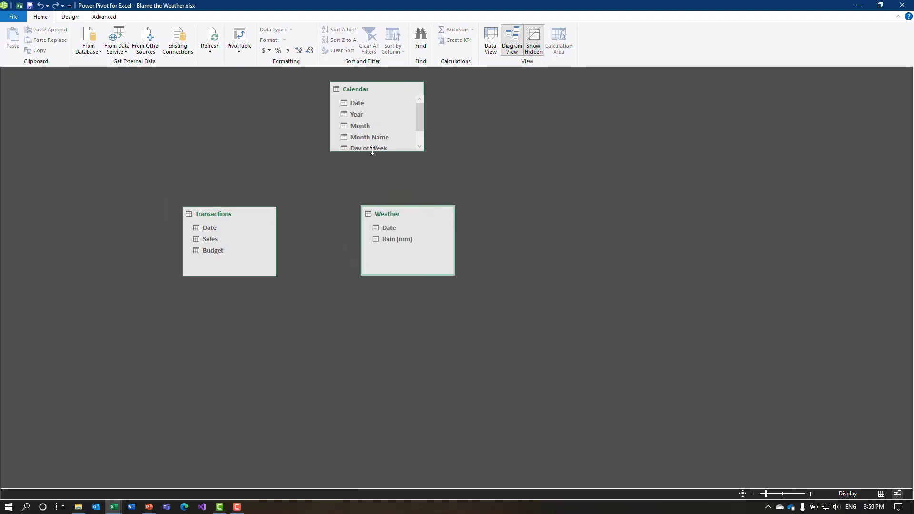
left_click_drag(372, 151, 364, 182)
left_click_drag(379, 94, 317, 94)
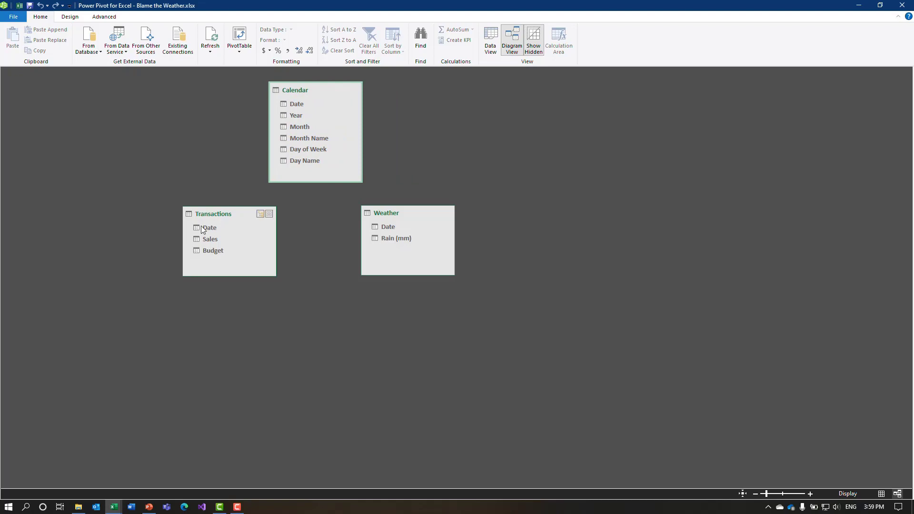
Relate the Date fields of Transactions and Weather to the Calendar table's Date field, then nudge the Weather table slightly down
left_click_drag(229, 228, 288, 103)
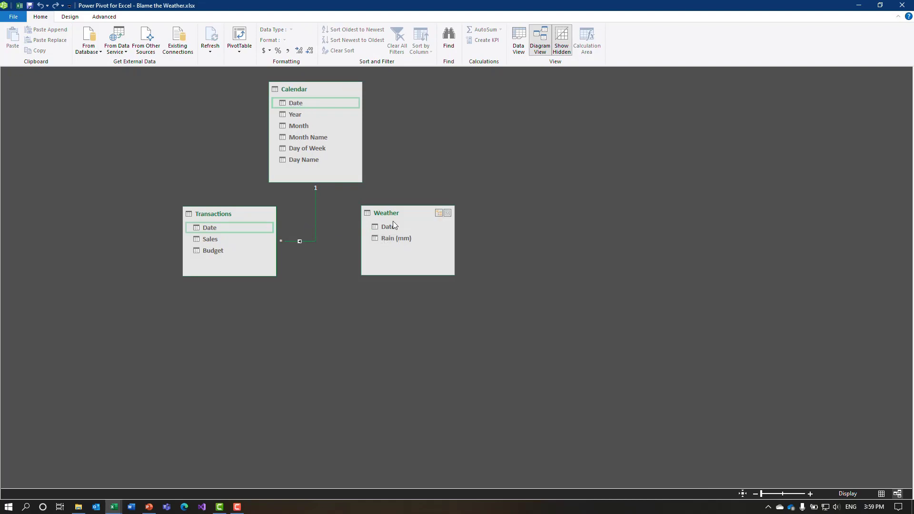
left_click_drag(388, 227, 296, 103)
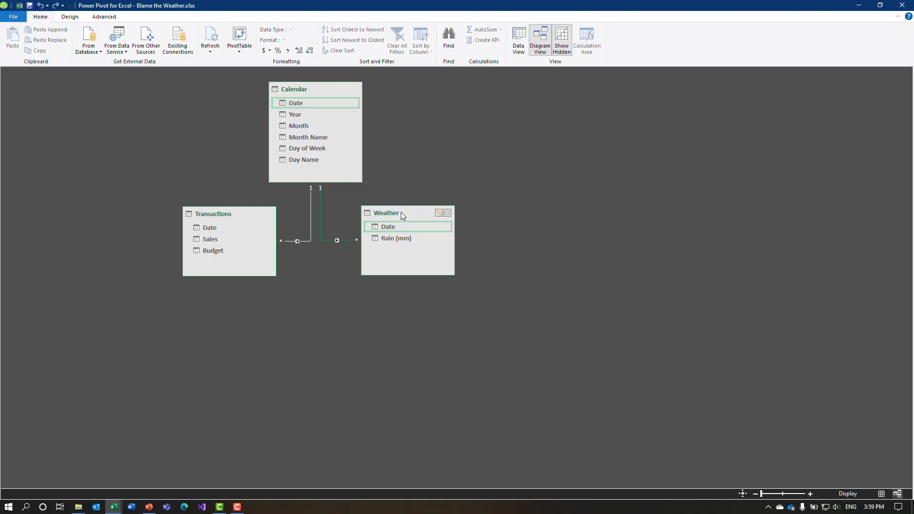
left_click_drag(400, 212, 400, 216)
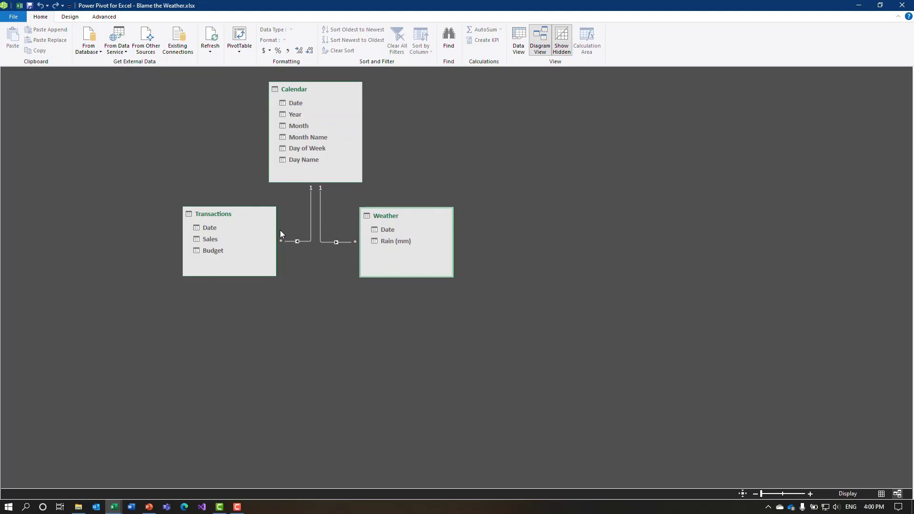
Hide the Date fields of the Transactions and Weather tables from client tools
right_click(212, 227)
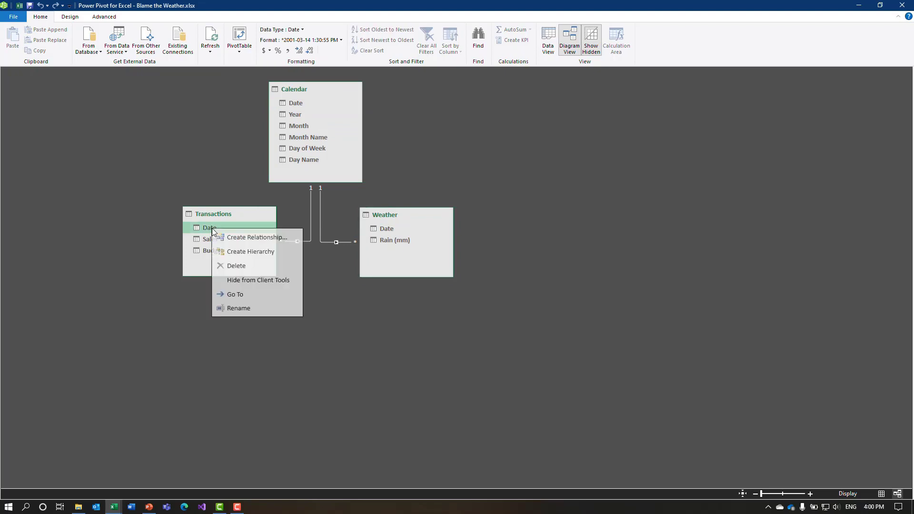
left_click(240, 280)
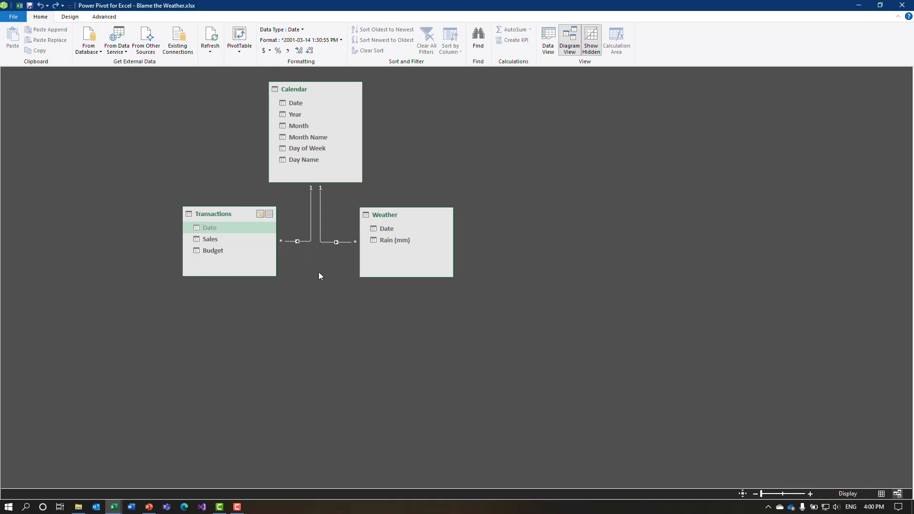
right_click(373, 228)
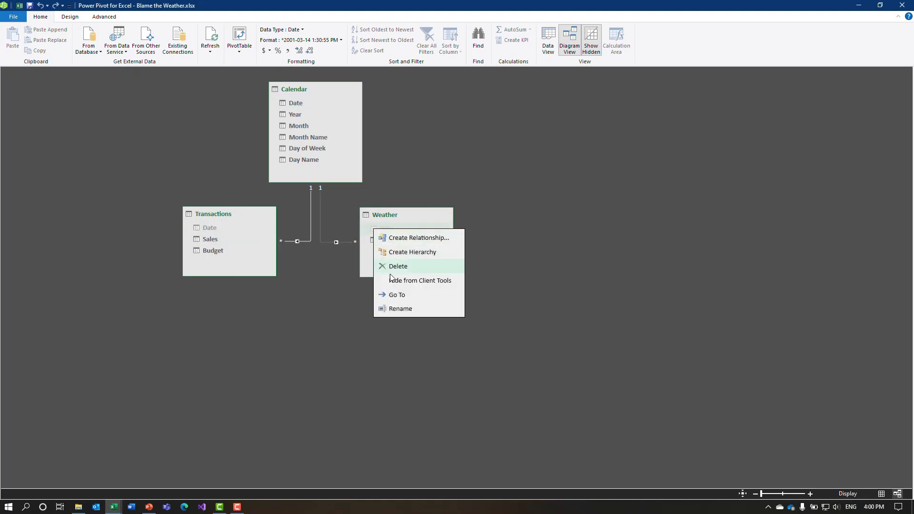
left_click(395, 279)
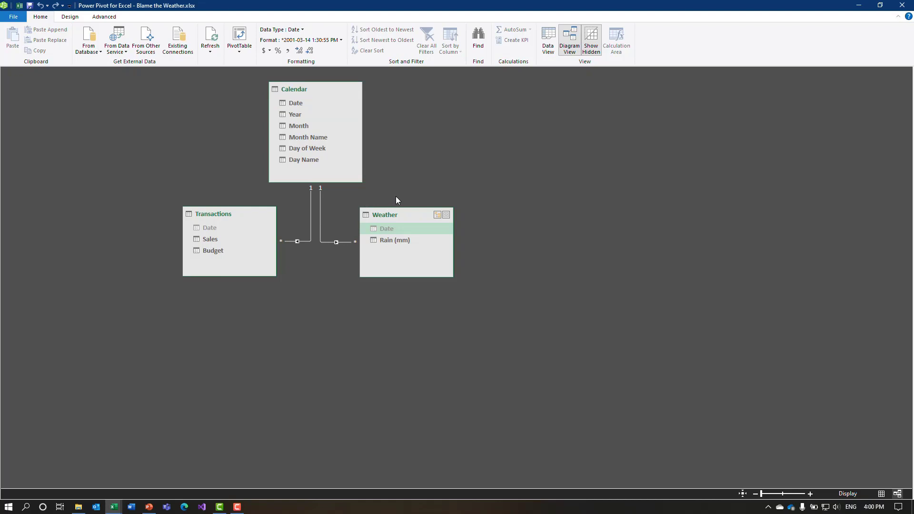
Hide the Sales, Budget and Rain (mm) fields from client tools together
left_click(220, 240)
left_click(216, 251, "ctrl")
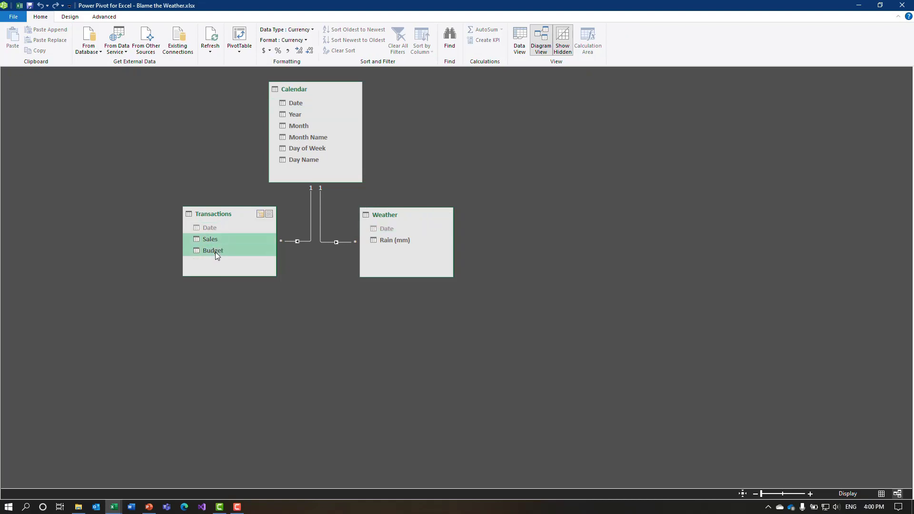
left_click(390, 241, "ctrl")
right_click(391, 242)
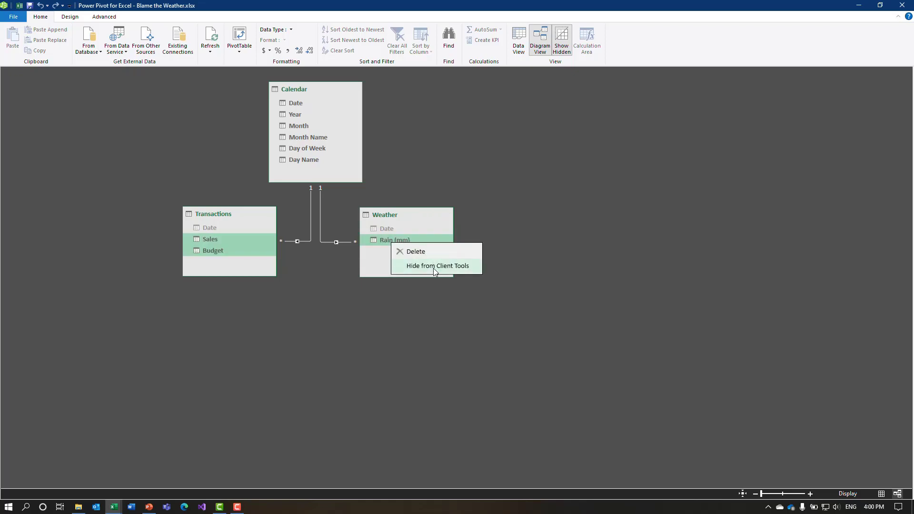
left_click(433, 265)
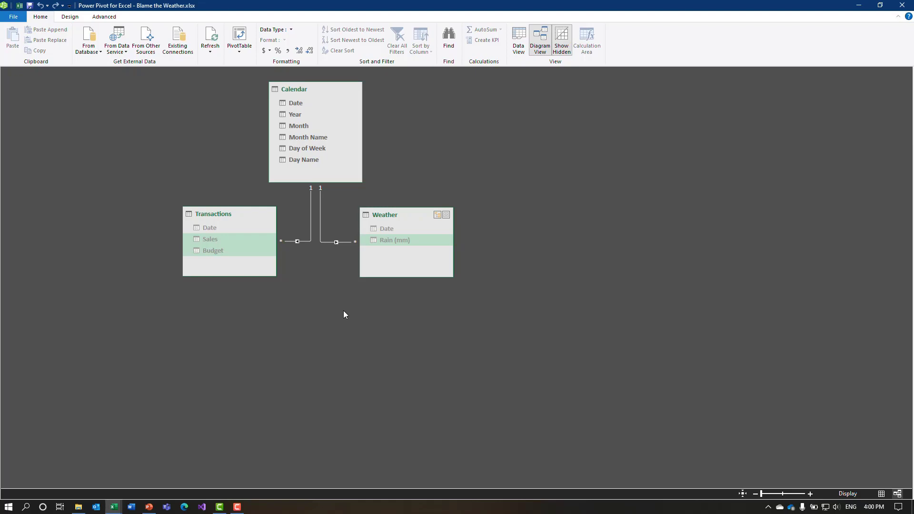
Show the Calendar table in data view and sort its Month Name column by the Month column
left_click(518, 42)
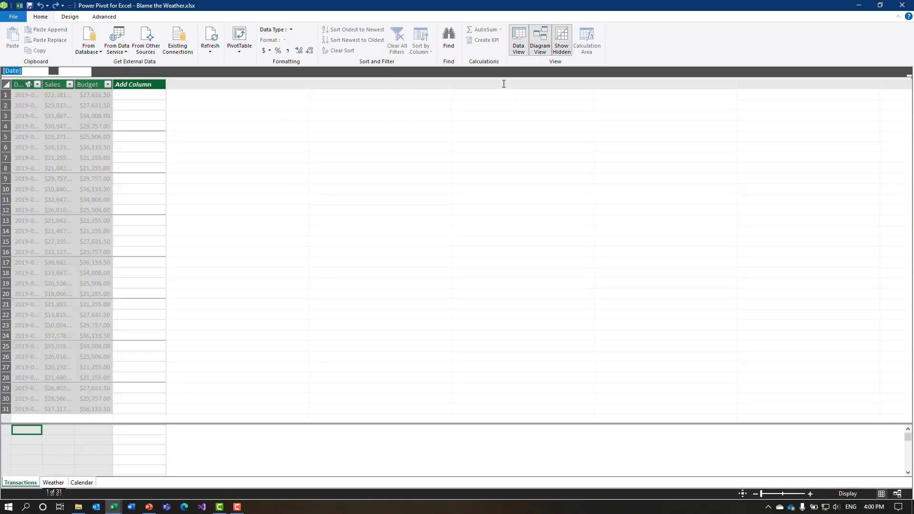
left_click(82, 482)
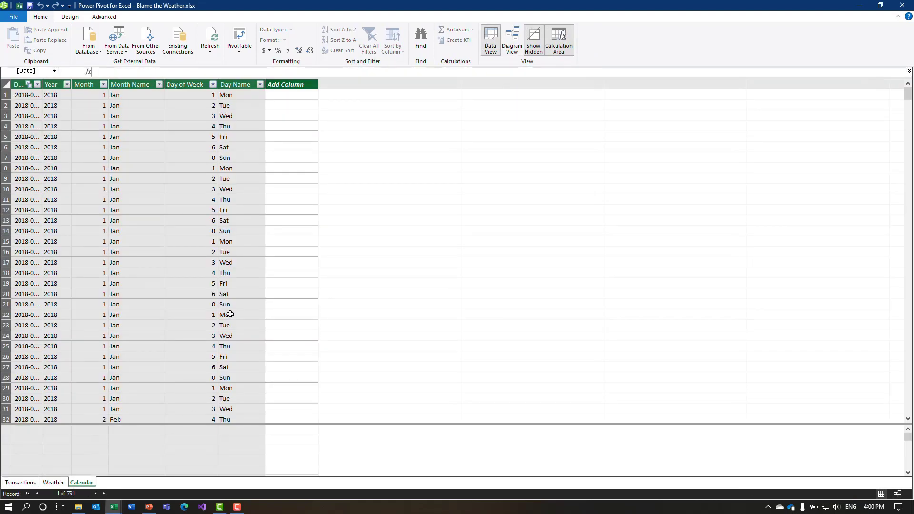
left_click(137, 85)
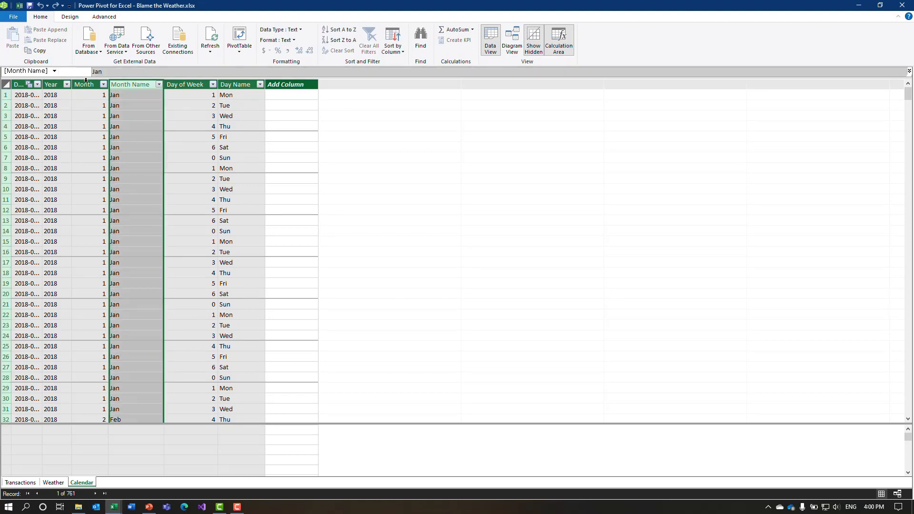
left_click(397, 52)
left_click(412, 62)
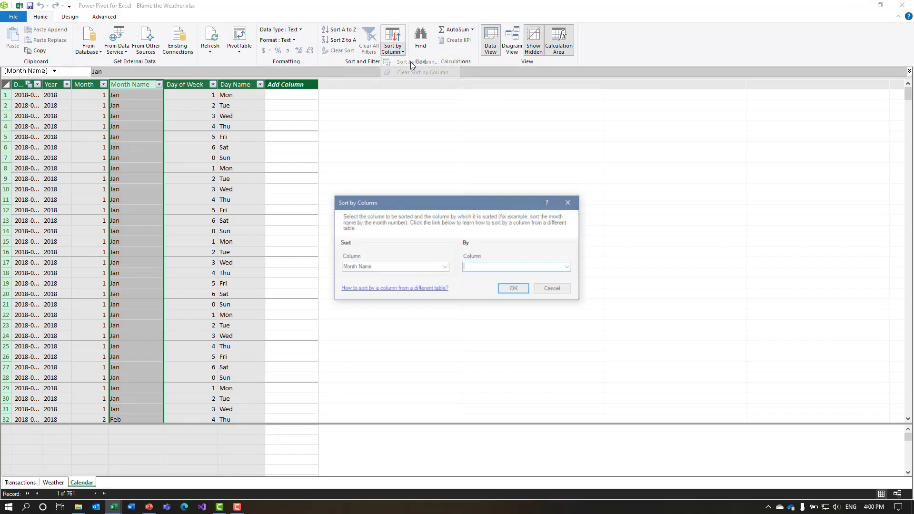
left_click(569, 268)
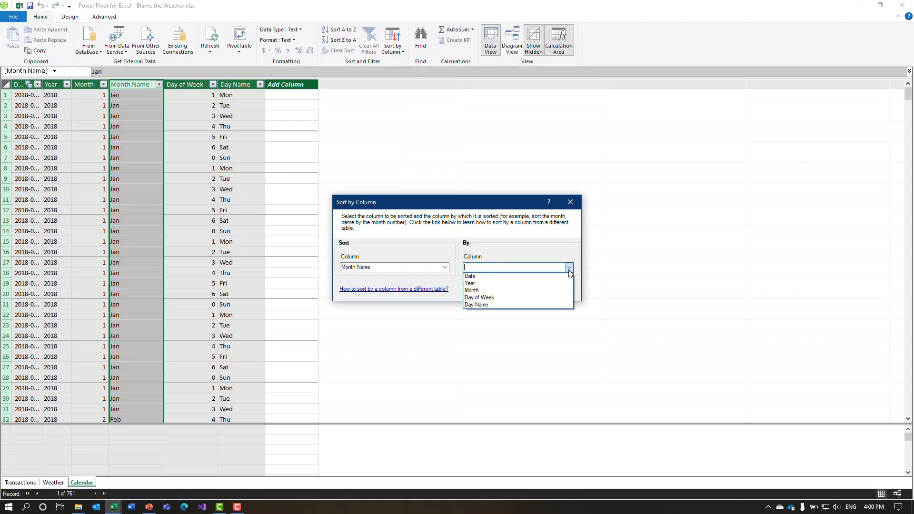
left_click(516, 291)
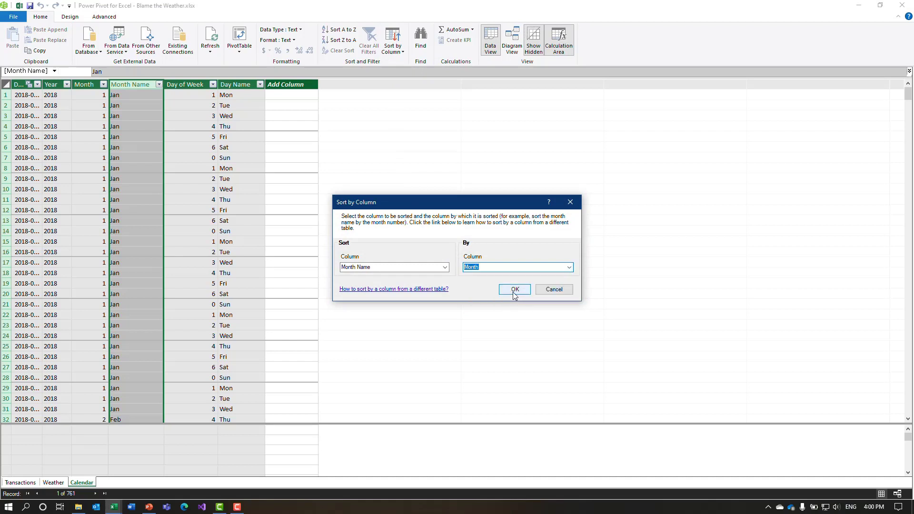
left_click(514, 291)
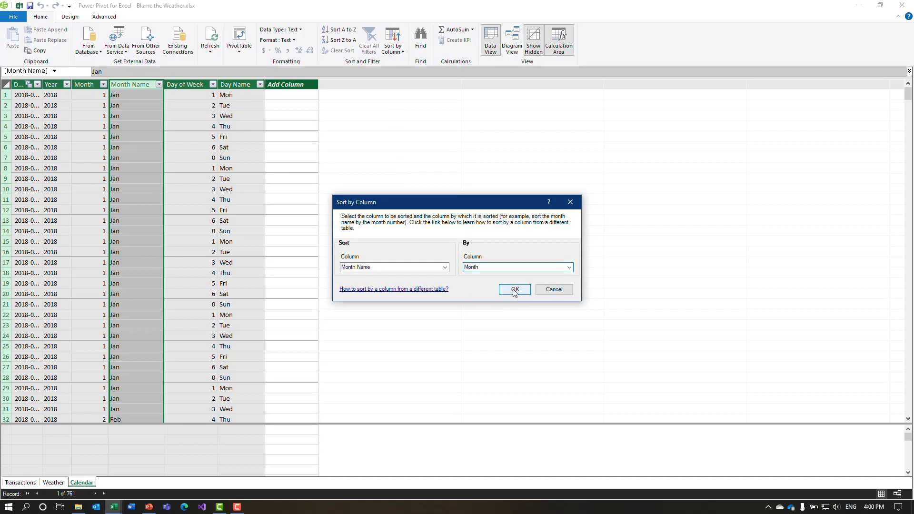
Sort the Calendar table's Day Name column by the Day of Week column
left_click(237, 84)
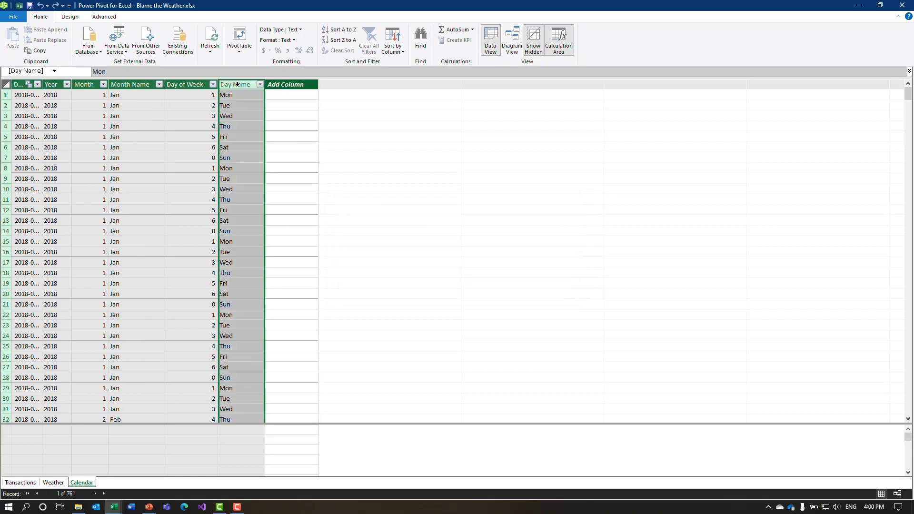
left_click(392, 48)
left_click(410, 62)
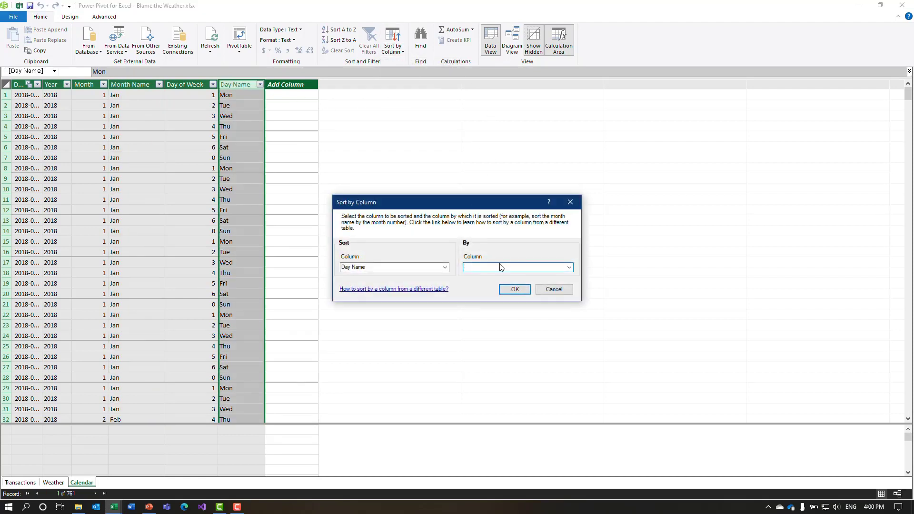
left_click(568, 267)
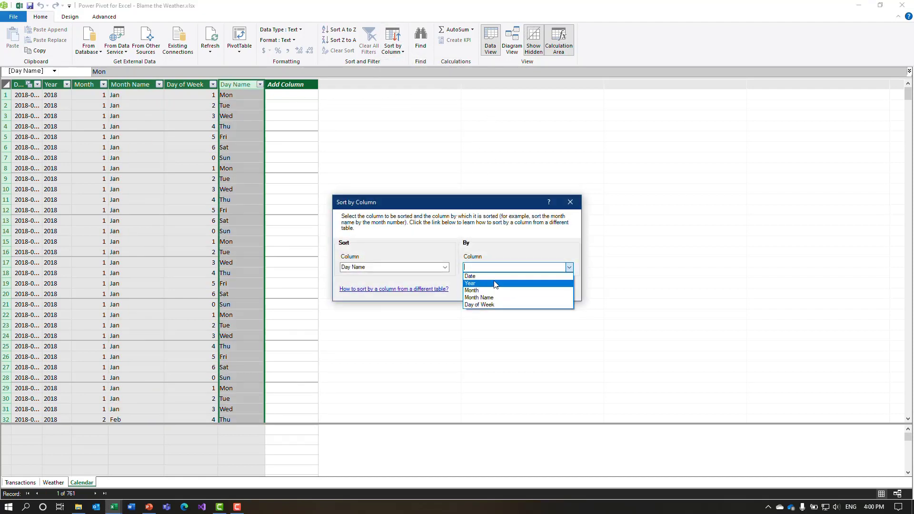
left_click(481, 305)
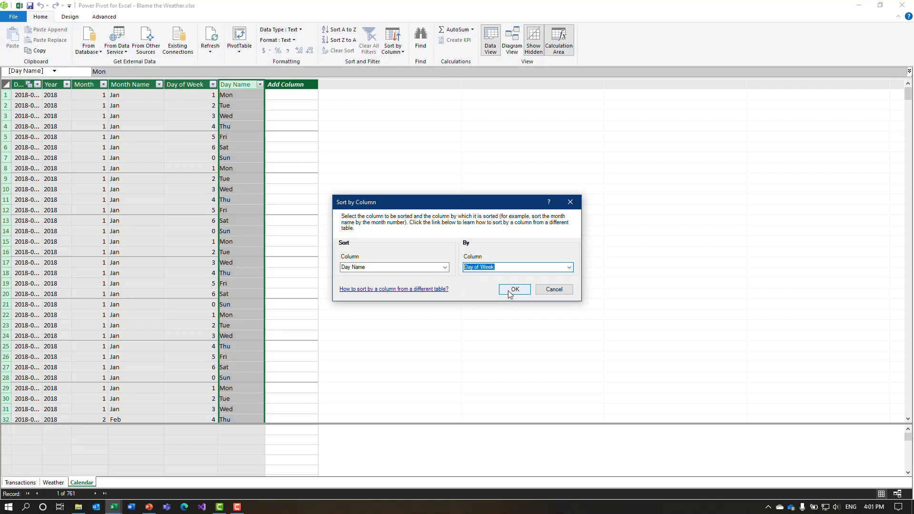
left_click(514, 290)
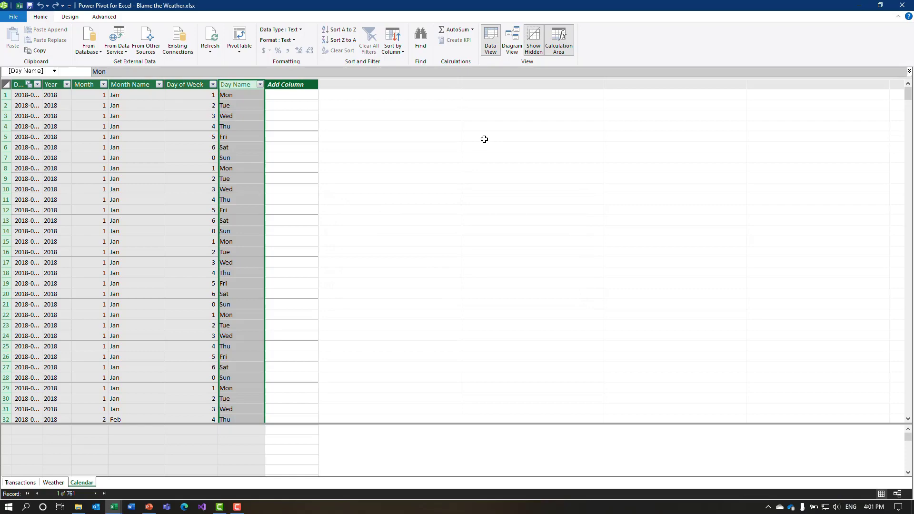
Return to the workbook and start a new measure named Sales $ in the Transactions table through Manage Measures
left_click(902, 5)
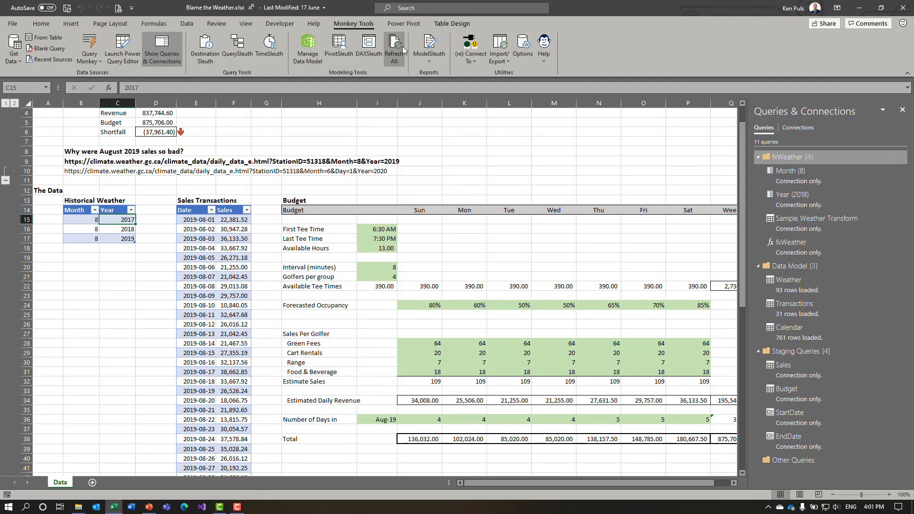
left_click(405, 24)
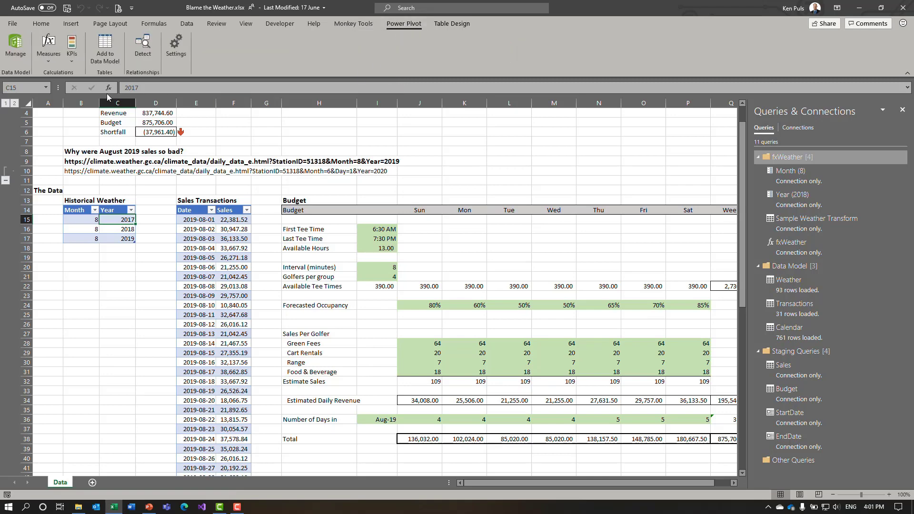
left_click(48, 50)
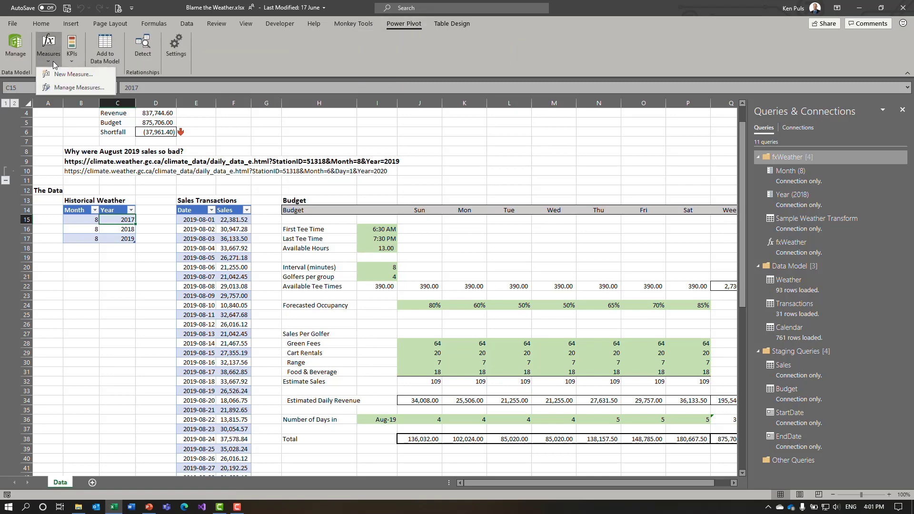
left_click(64, 88)
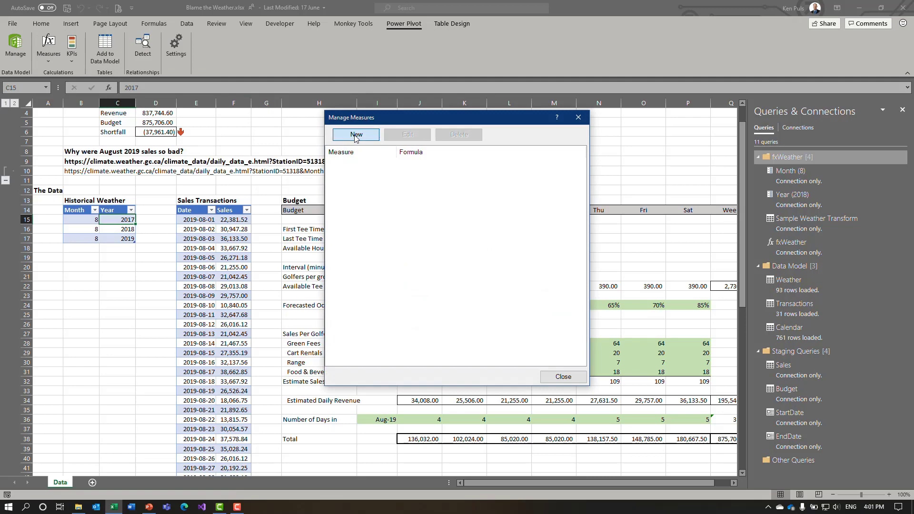
left_click(355, 135)
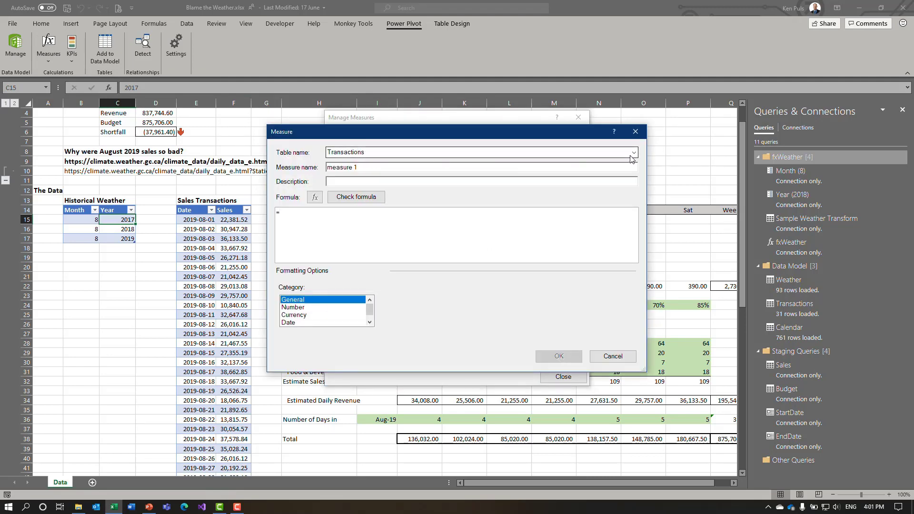
key("Tab")
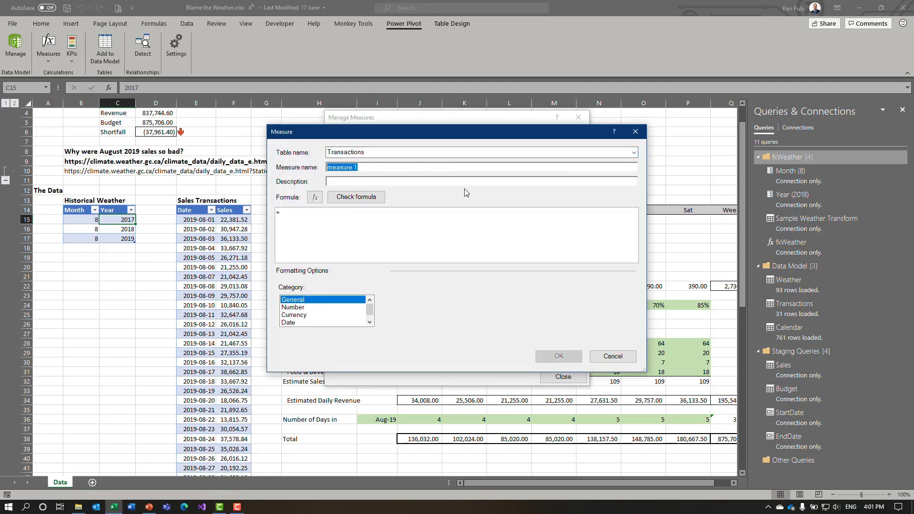
type("Sales $")
key("Tab")
key("Tab")
key("Tab")
key("Tab")
Define the Sales $ measure with the formula =SUM(Transactions[Sales])
type("SUM(")
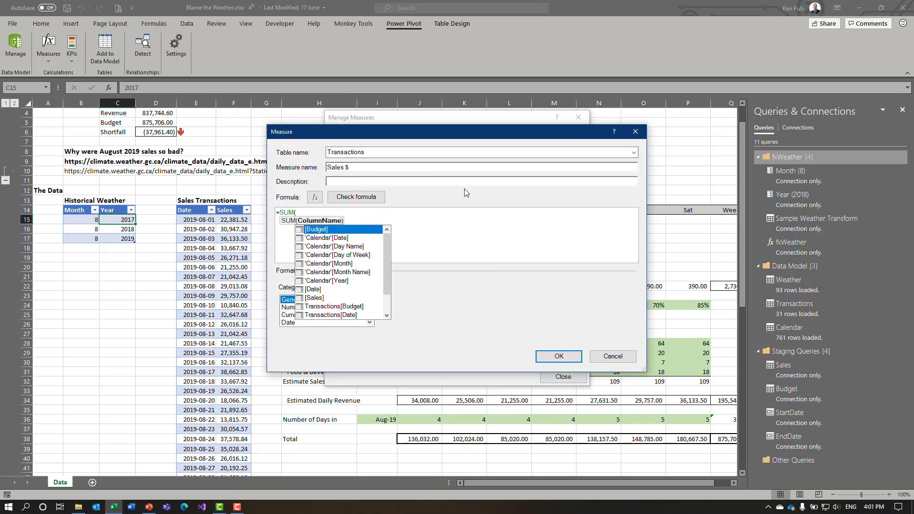
type("tra")
key("Down")
key("Down")
type("n")
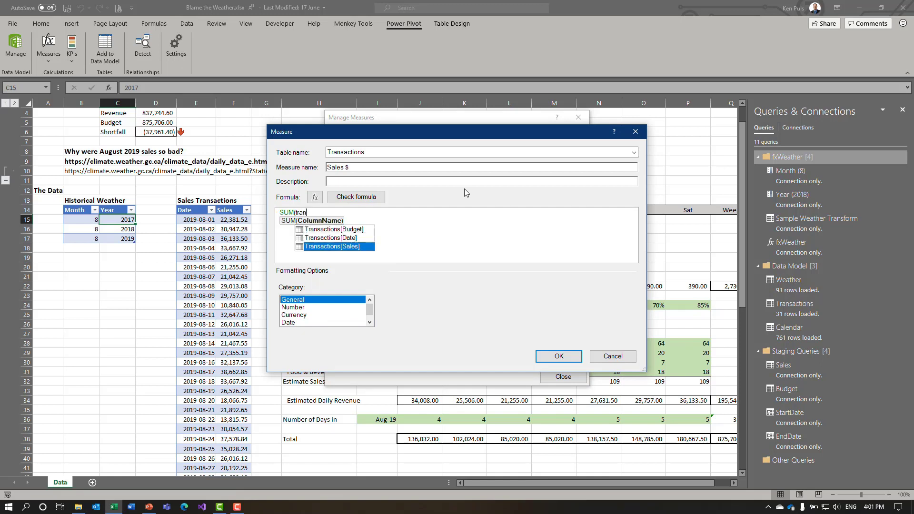
key("Tab")
type(")")
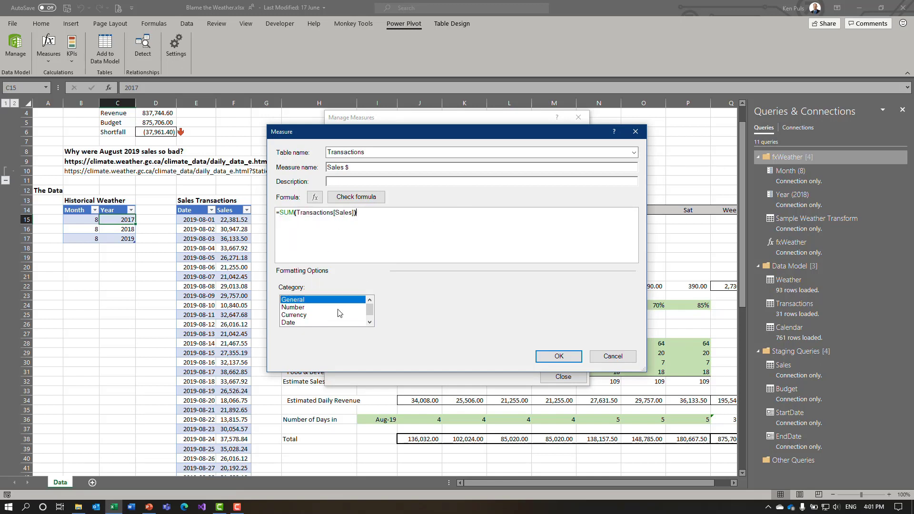
Format the Sales $ measure as a number with the 1000 separator and save it
left_click(305, 307)
left_click(388, 329)
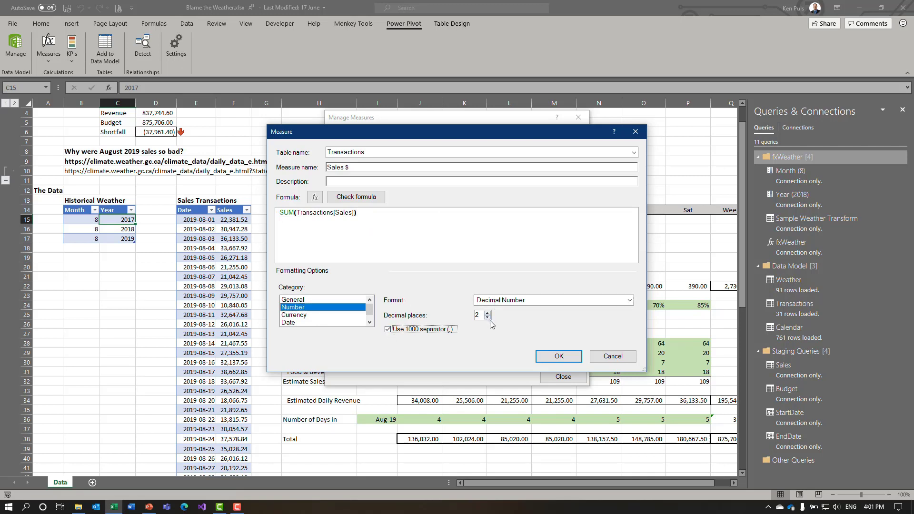
left_click(558, 356)
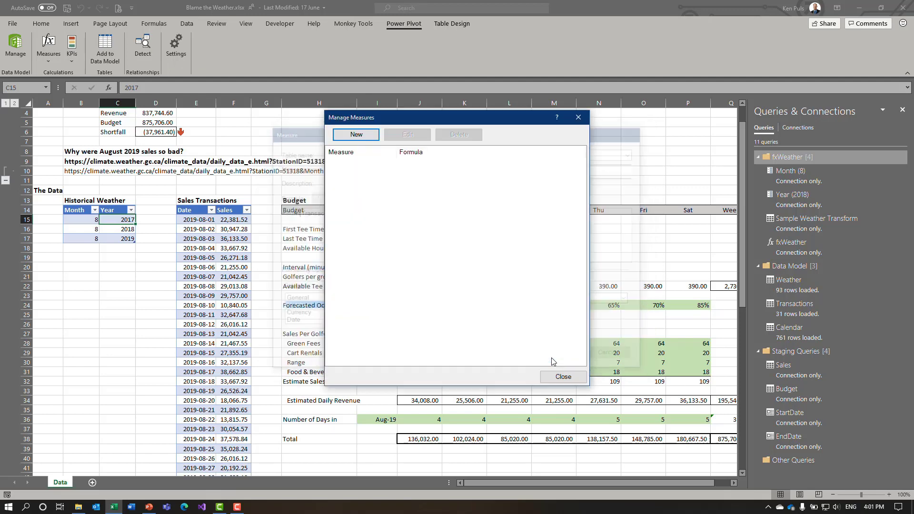
Create a new measure named Budget $ in the Transactions table with the formula =SUM(Transactions[Budget])
key("Return")
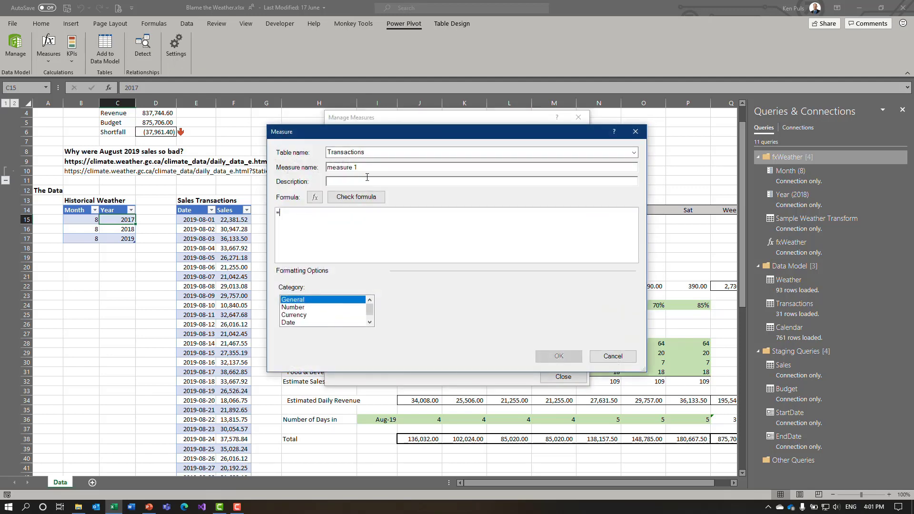
type("Budg")
key("Tab")
key("Tab")
key("Tab")
type("SUM(")
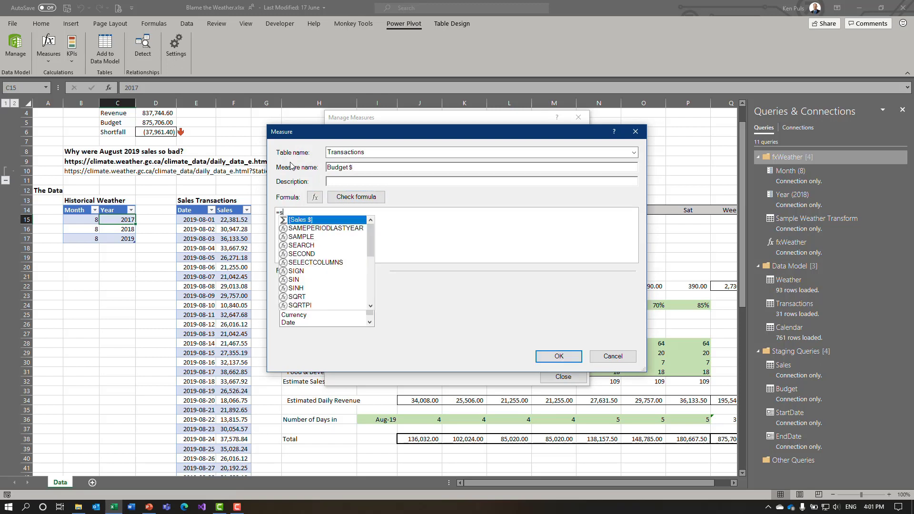
type("t")
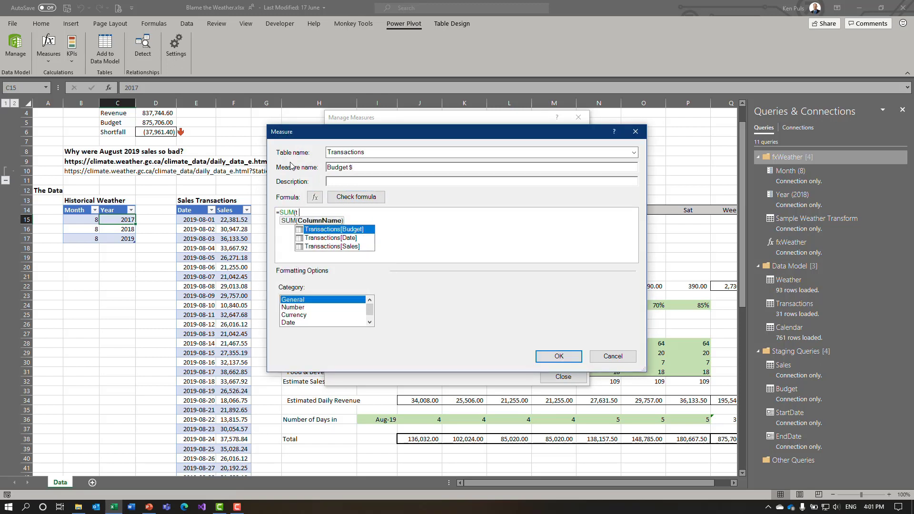
type("ran")
key("Tab")
type(")")
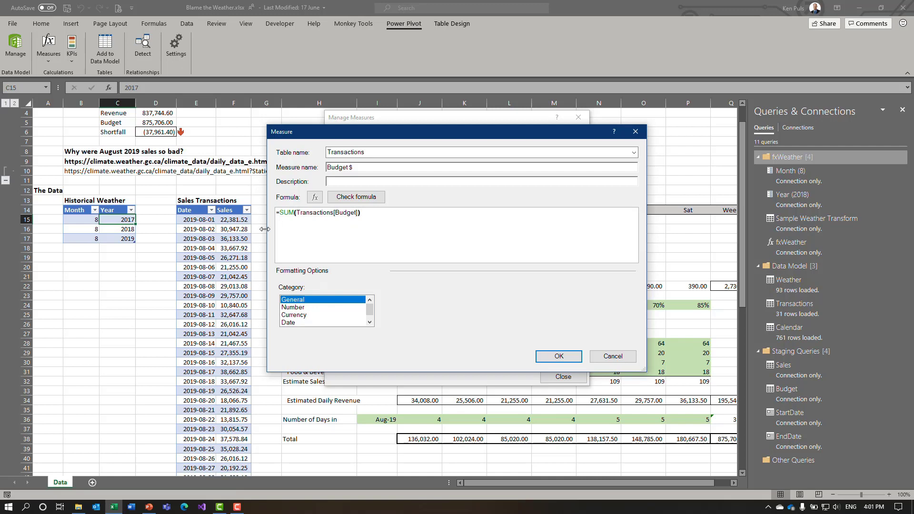
Format the Budget $ measure as a number with the 1000 separator and save it
left_click(300, 309)
left_click(389, 330)
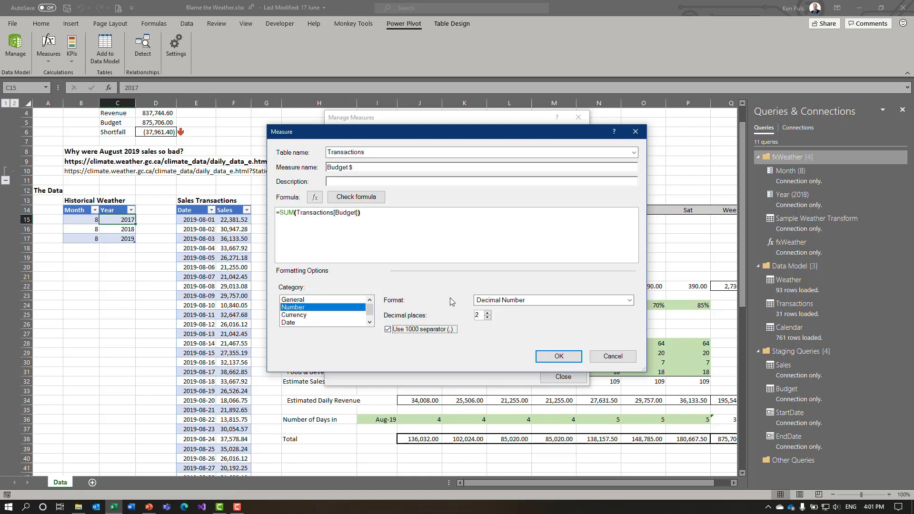
left_click(558, 357)
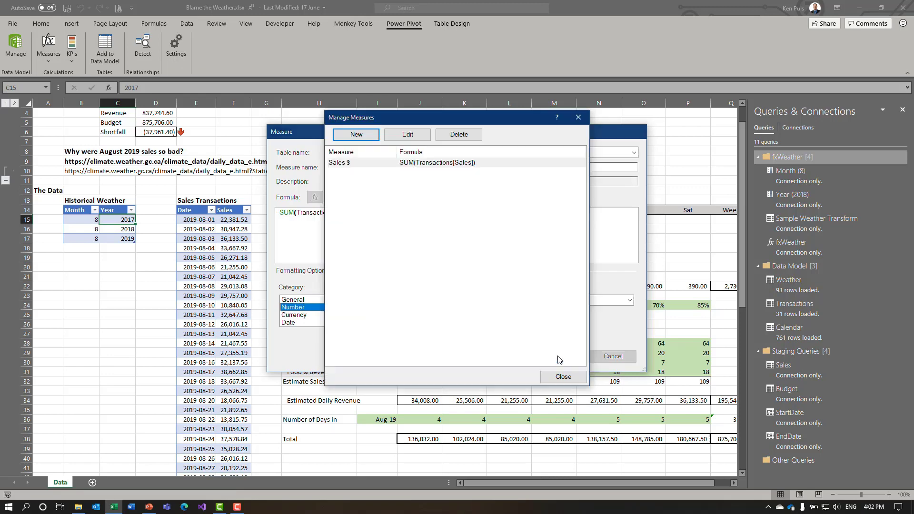
Create a new measure named Variance $ in the Transactions table with the formula =[Sales $] - [Budget $]
left_click(355, 136)
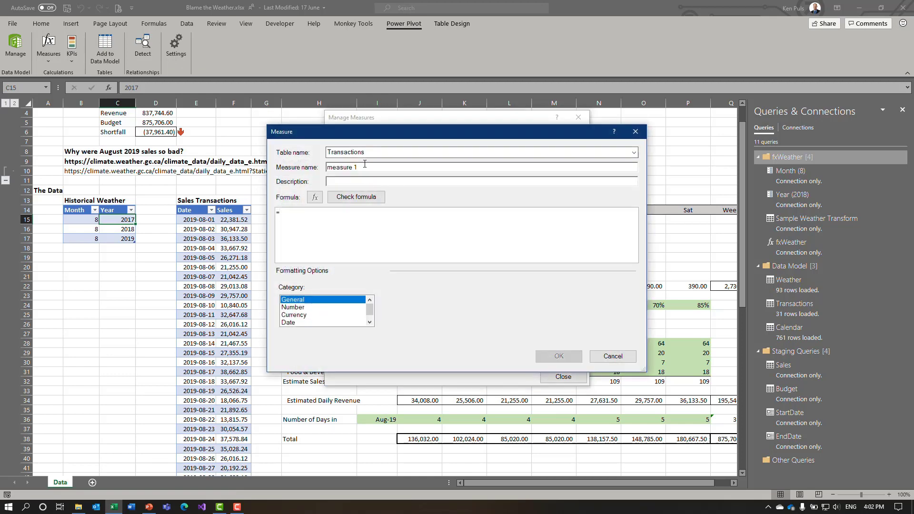
left_click_drag(365, 164, 325, 166)
type("Varia")
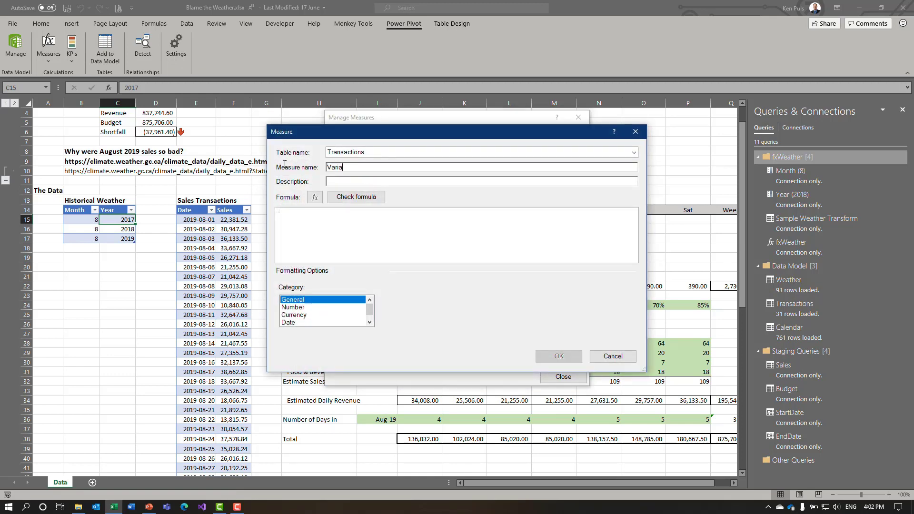
type("nce $[Sa")
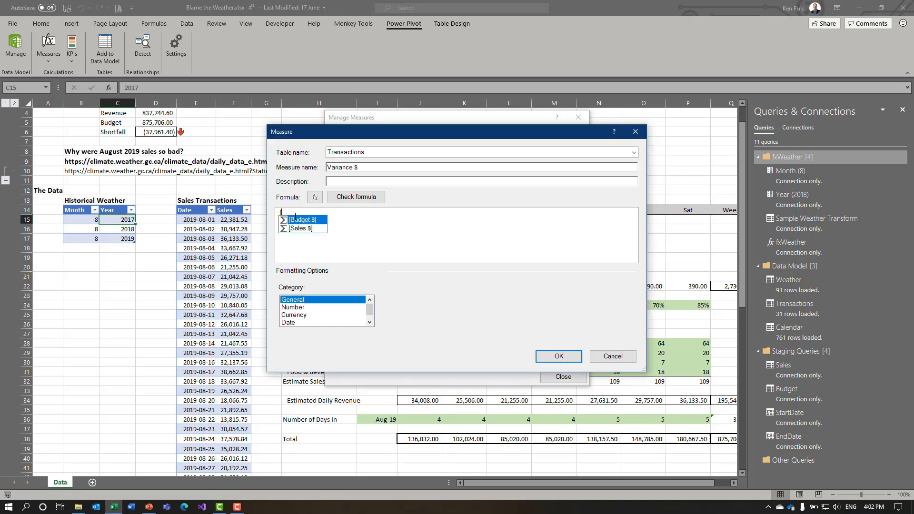
key("Tab")
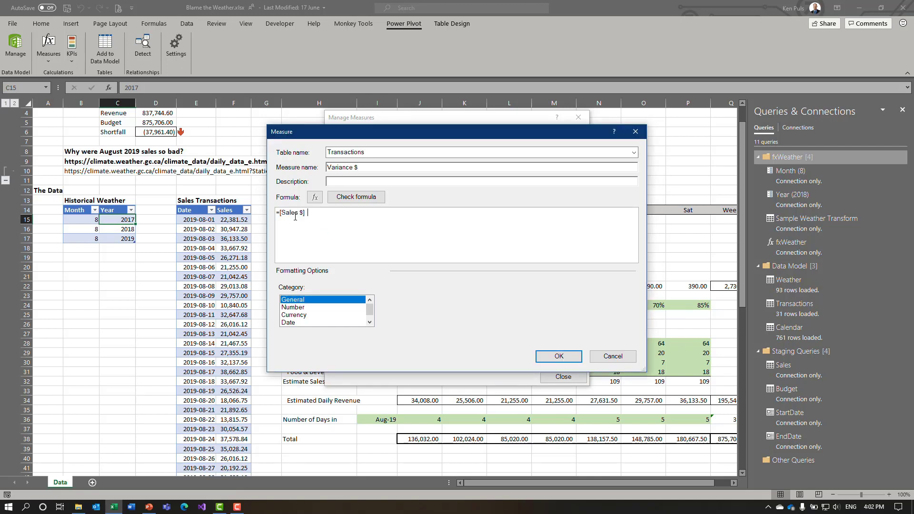
type("- [Budget $]")
Format the Variance $ measure as a number with the 1000 separator and save it
left_click(303, 308)
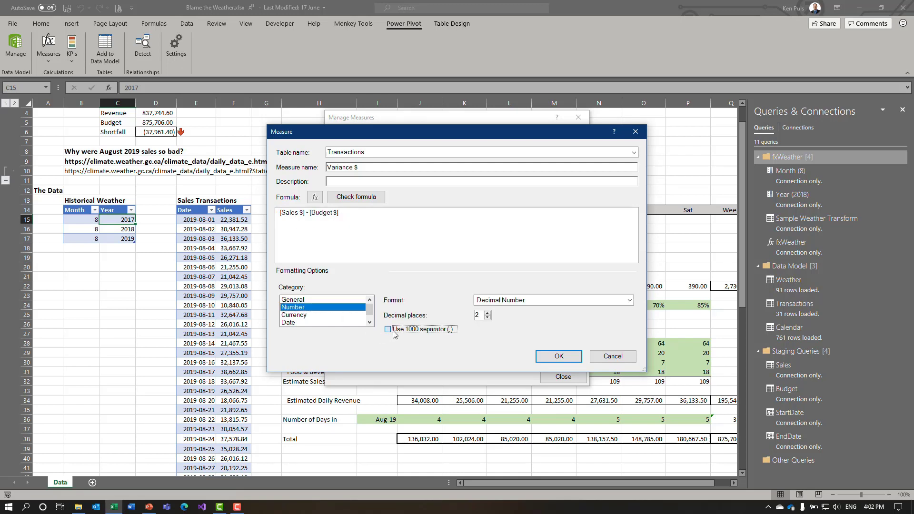
left_click(393, 331)
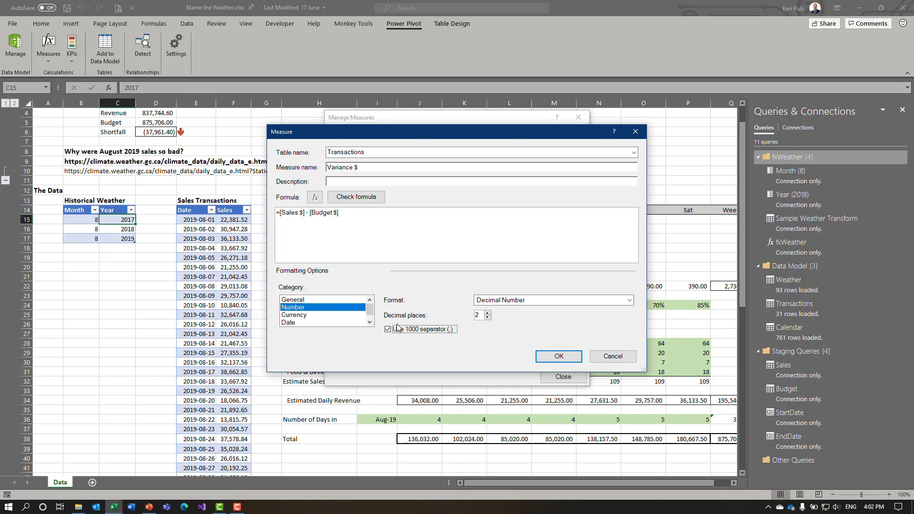
left_click(546, 360)
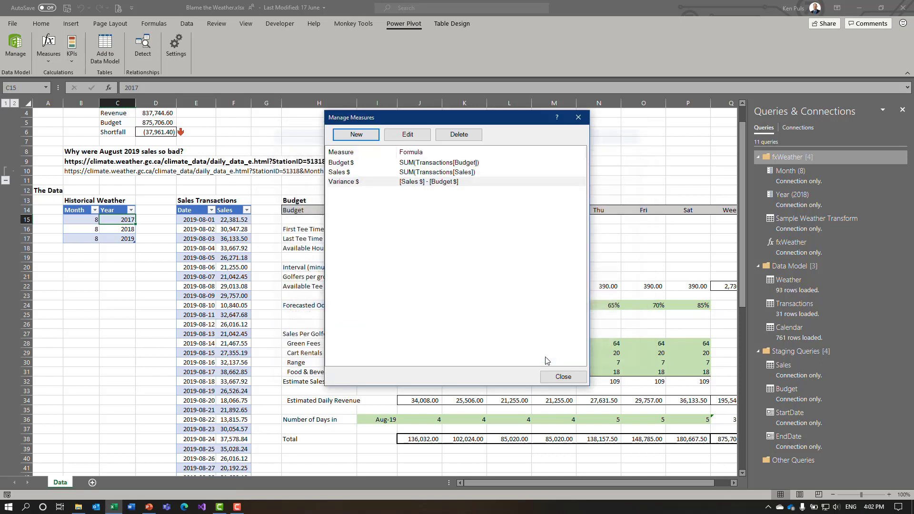
Start a new measure in the Weather table and name it mm of Rain
left_click(357, 135)
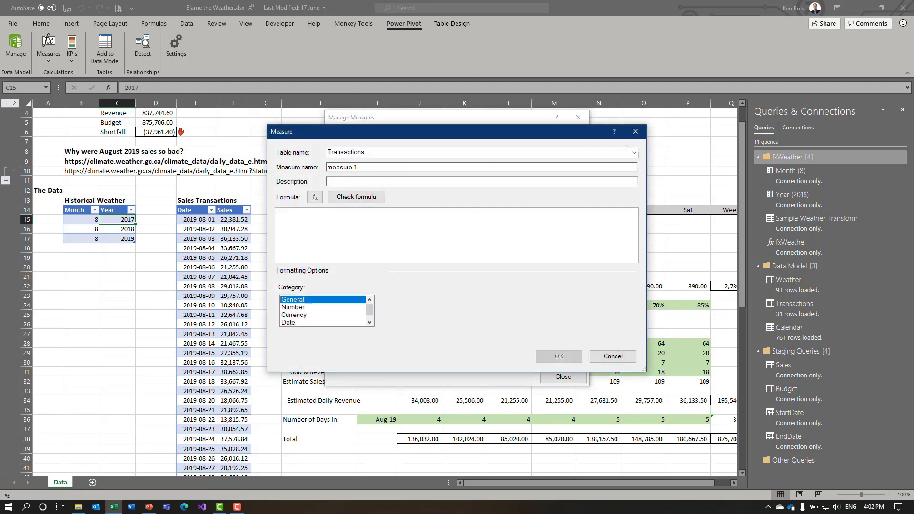
left_click(635, 152)
left_click(426, 180)
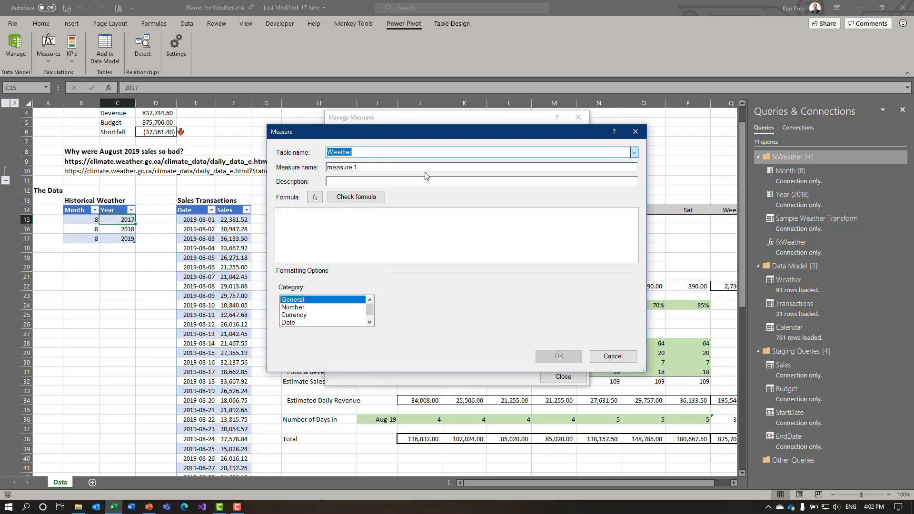
key("Tab")
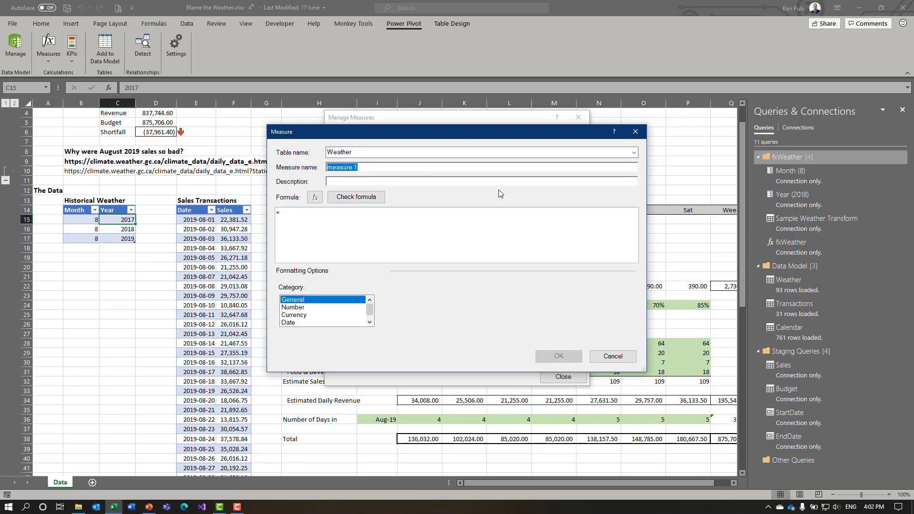
type("mm of Rain")
Define the mm of Rain measure with the formula =SUM(Weather[Rain (mm)])
key("Tab")
key("Tab")
key("Tab")
key("Tab")
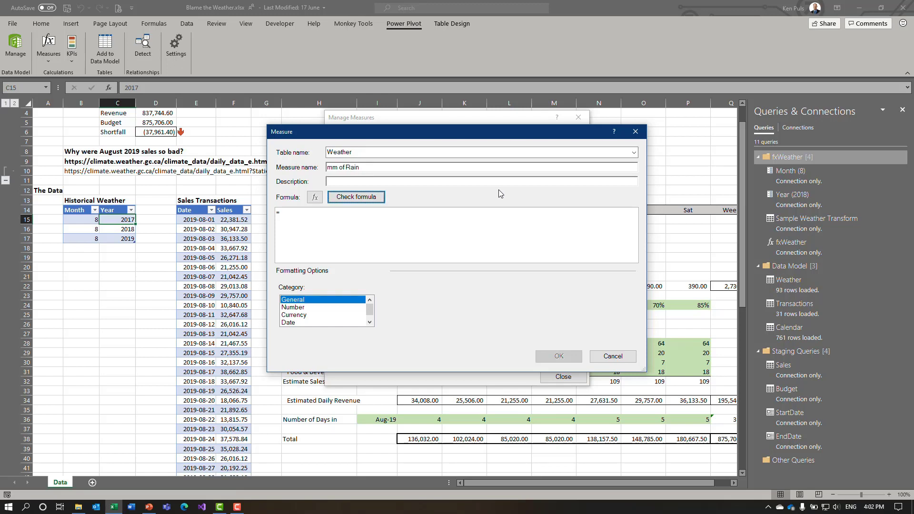
type("SUM(r")
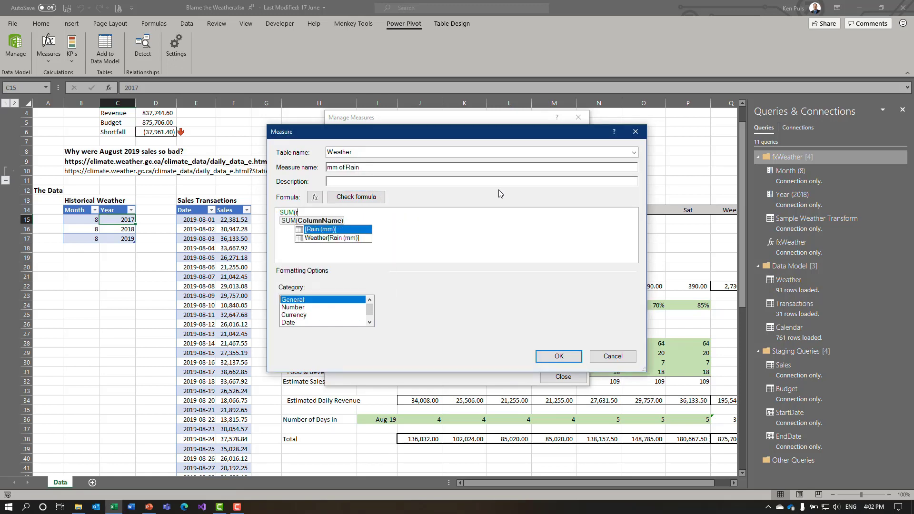
key("Tab")
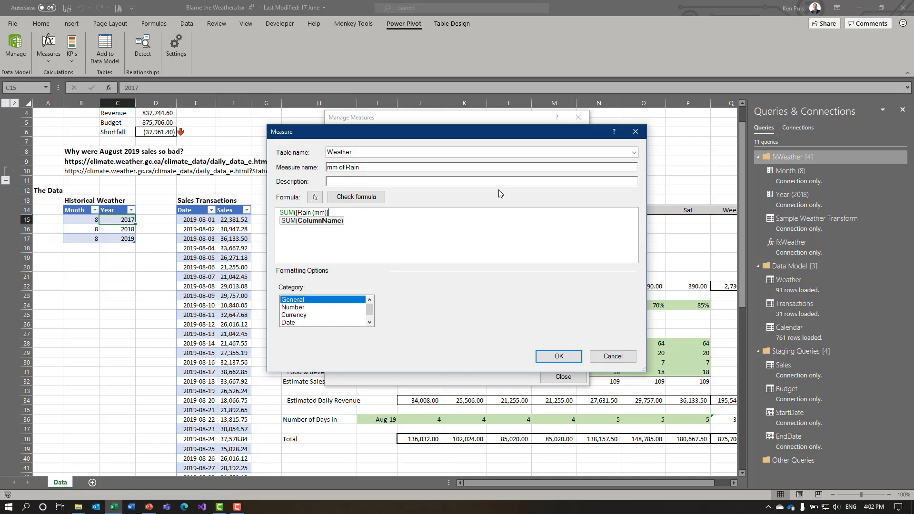
key("shift+Left")
key("shift+Left")
key("shift+Left")
key("shift+Left")
key("shift+Left")
key("shift+Left")
key("shift+Left")
key("shift+Left")
key("shift+Left")
type("wea")
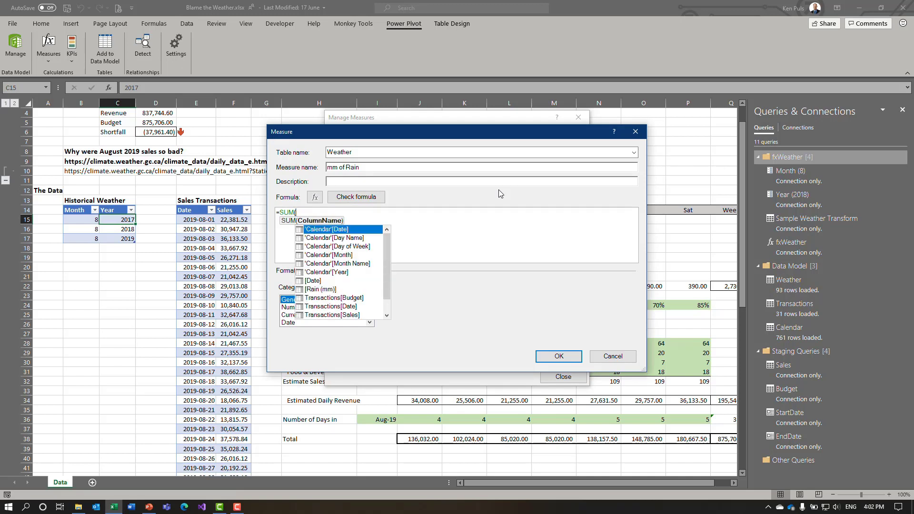
key("Down")
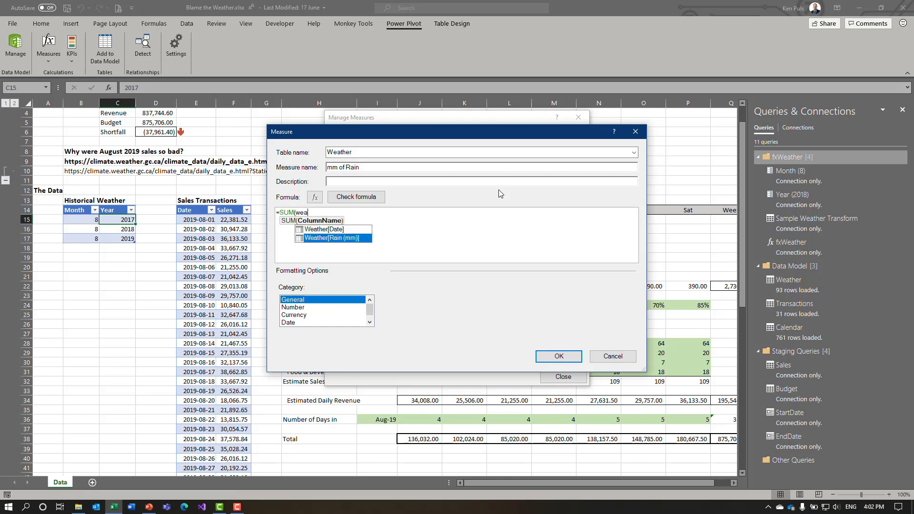
key("Tab")
type(")")
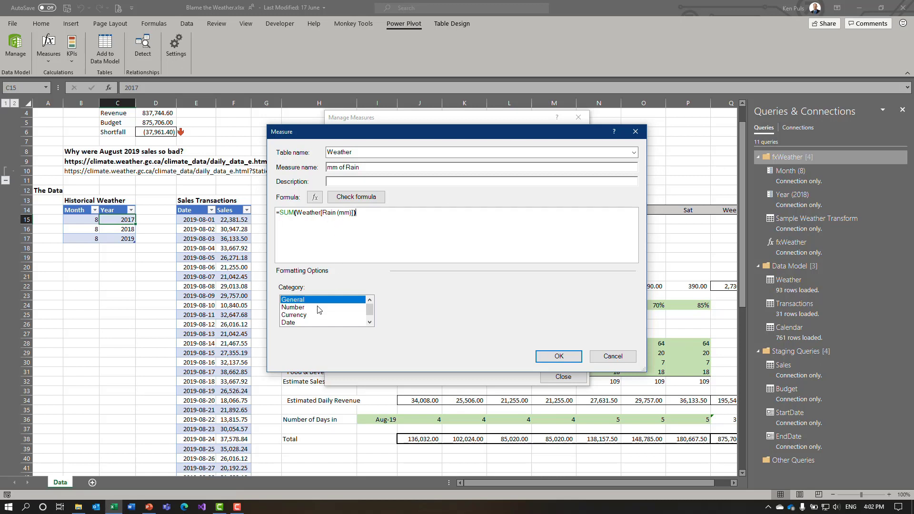
Format mm of Rain as a number with one decimal place and the 1000 separator, save it and close Manage Measures
left_click(303, 308)
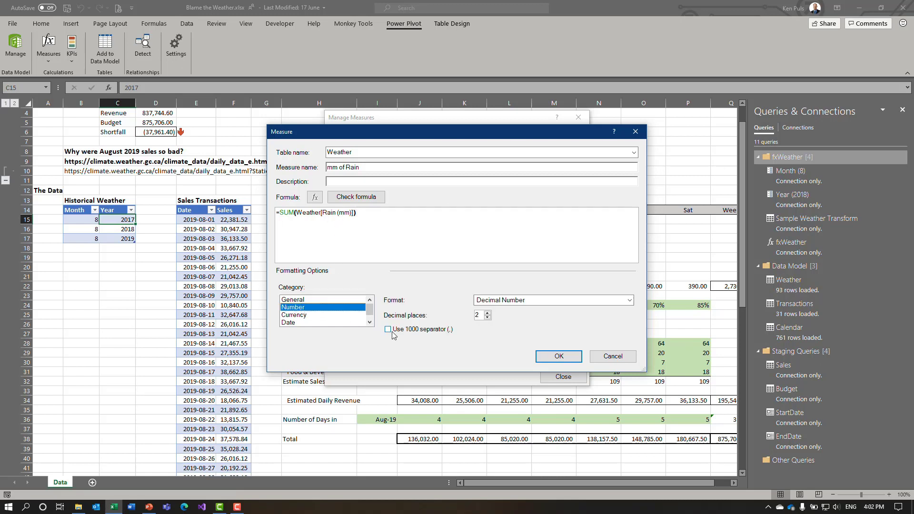
left_click(392, 331)
left_click(487, 317)
left_click(545, 358)
left_click(552, 377)
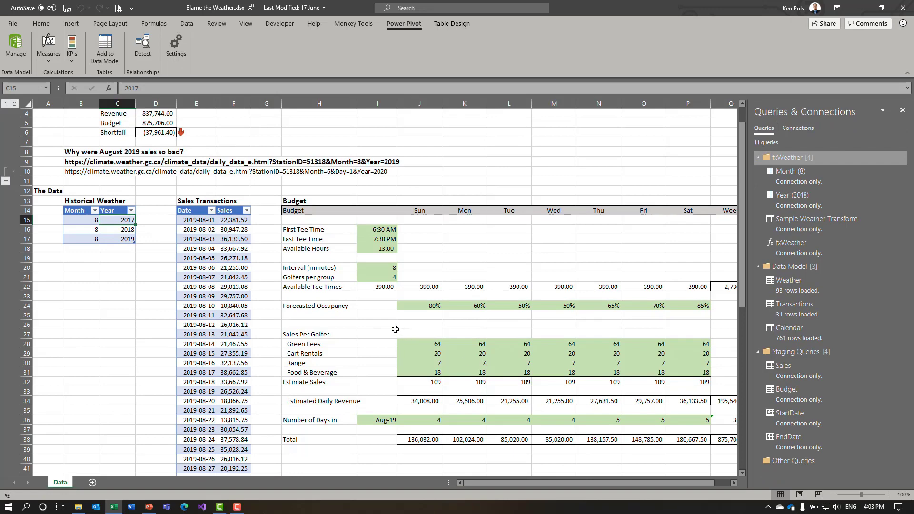
Add a new worksheet and insert a PivotTable at cell A6 based on the workbook's Data Model
left_click(92, 482)
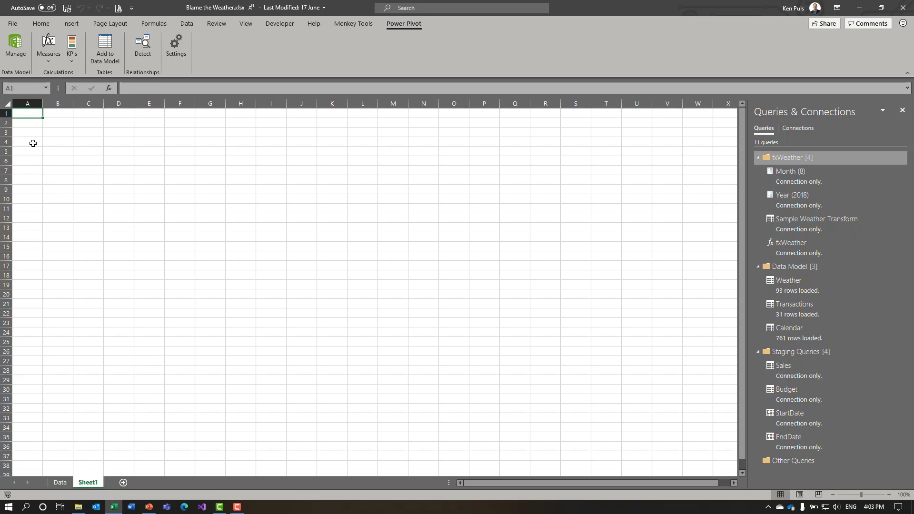
left_click(33, 160)
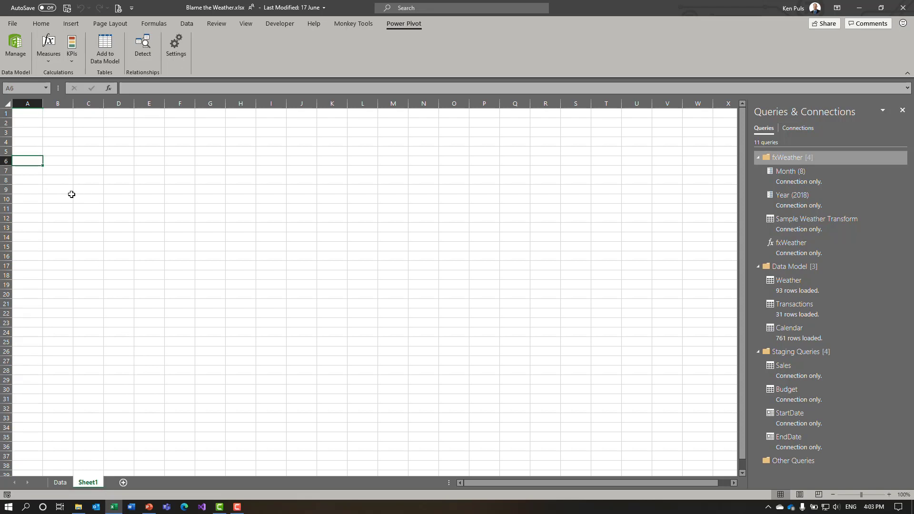
left_click(70, 23)
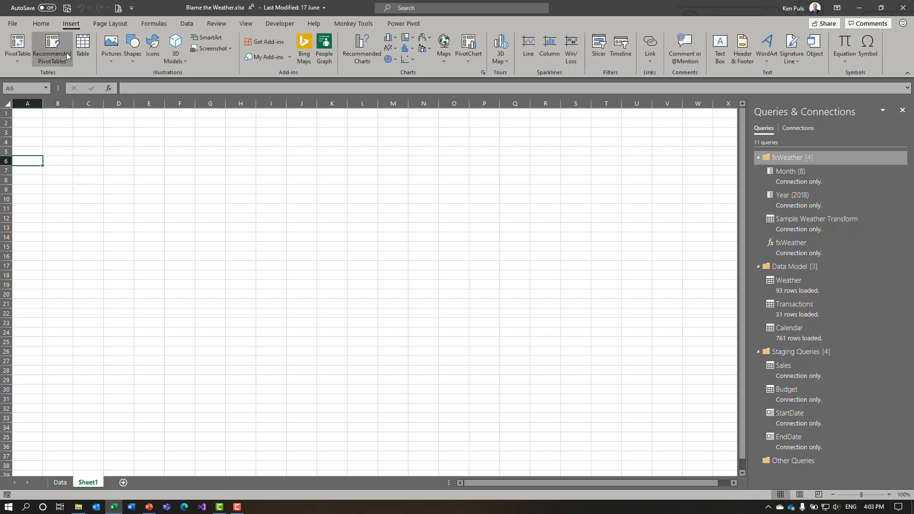
left_click(25, 45)
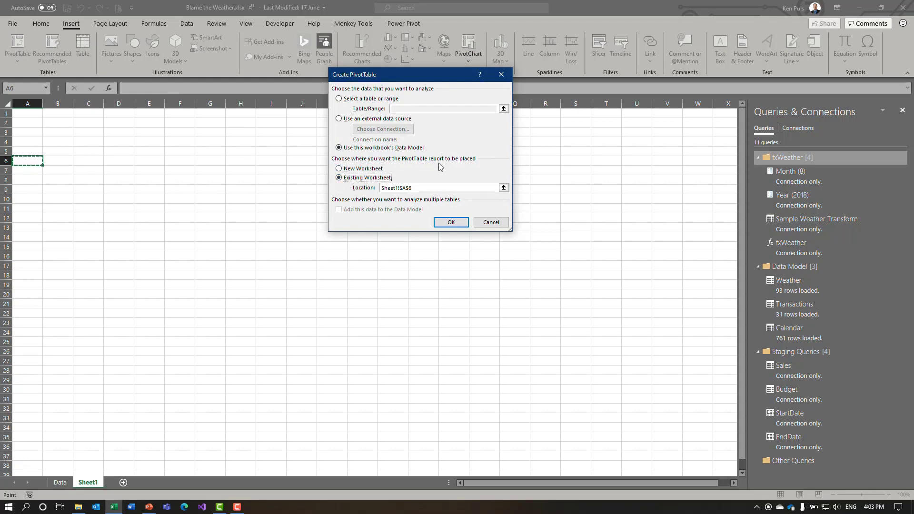
left_click(446, 226)
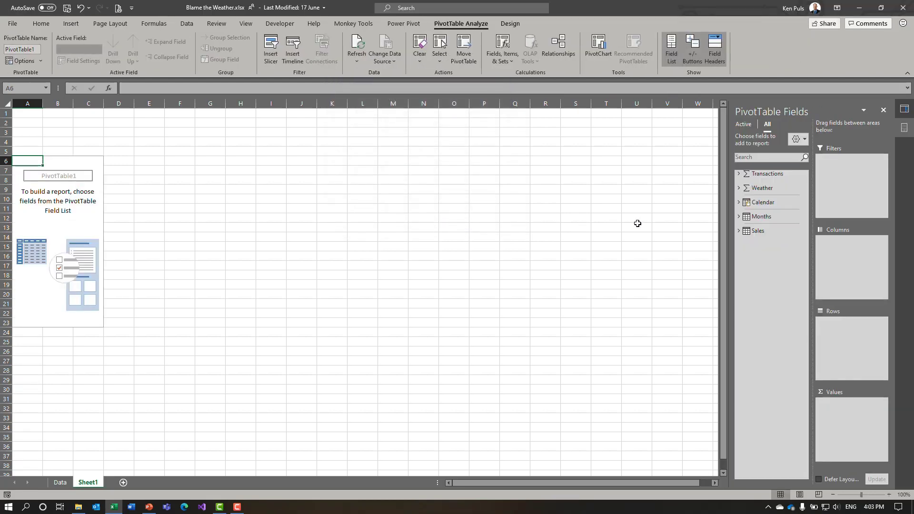
Expand the Transactions, Weather and Calendar fields and add Calendar's Month Name, followed by Day Name, to the PivotTable rows
left_click(738, 188)
left_click(738, 174)
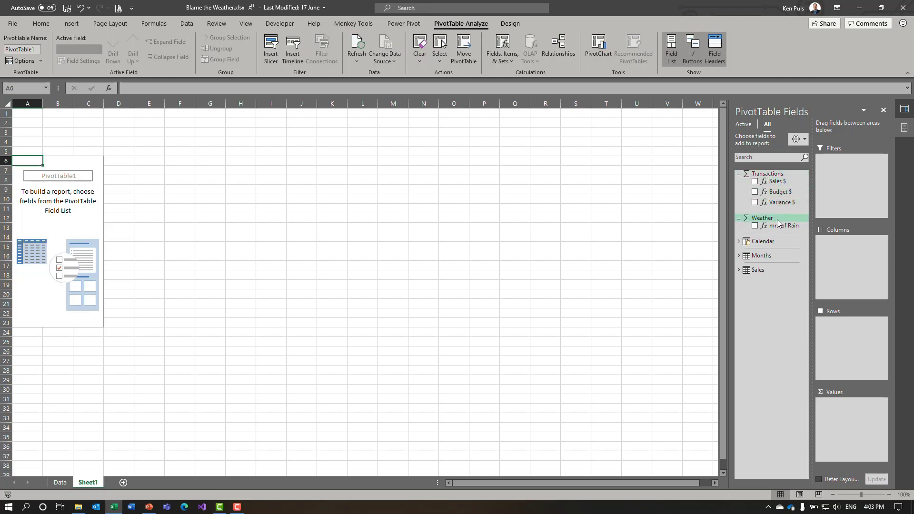
left_click(738, 241)
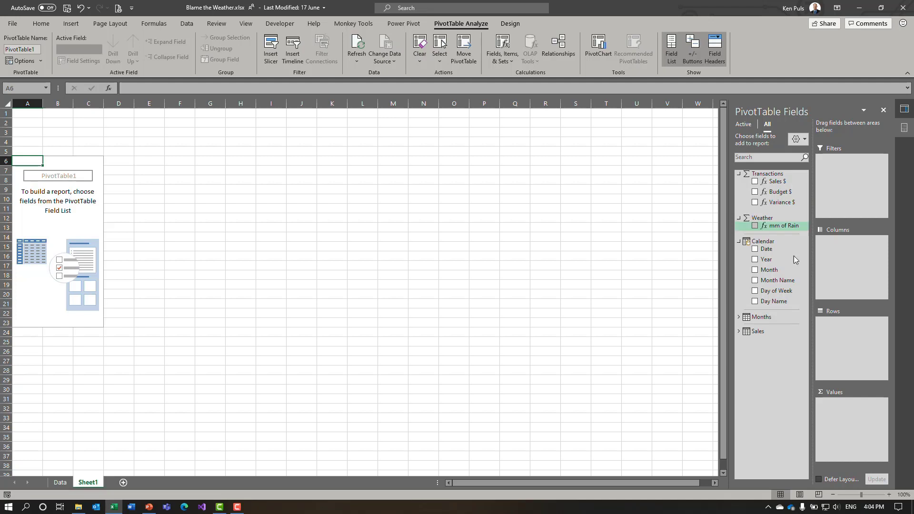
left_click_drag(786, 283, 840, 334)
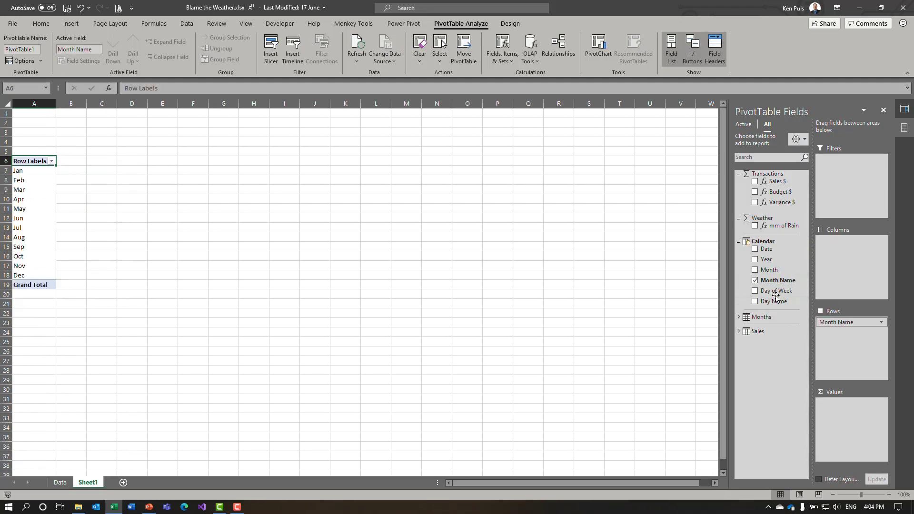
left_click_drag(774, 306, 837, 334)
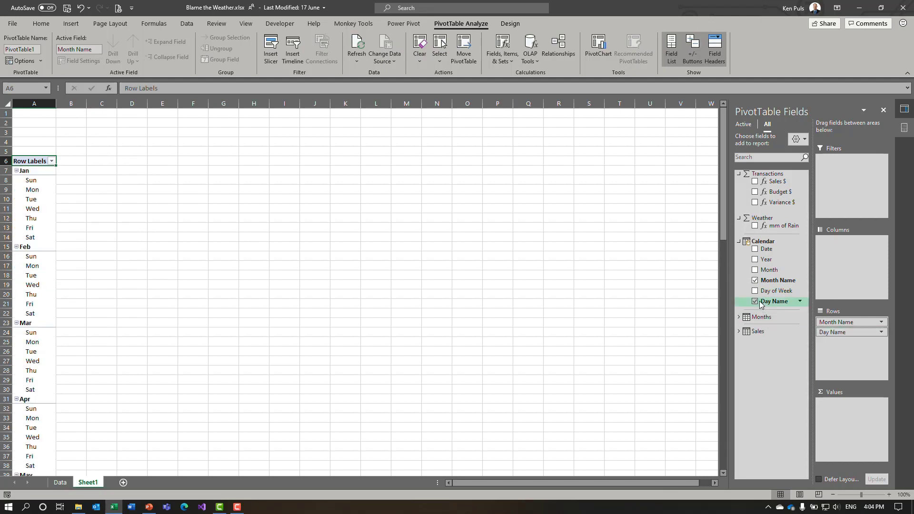
Add the mm of Rain measure to the PivotTable values and split it by Calendar Year across the columns
left_click(755, 226)
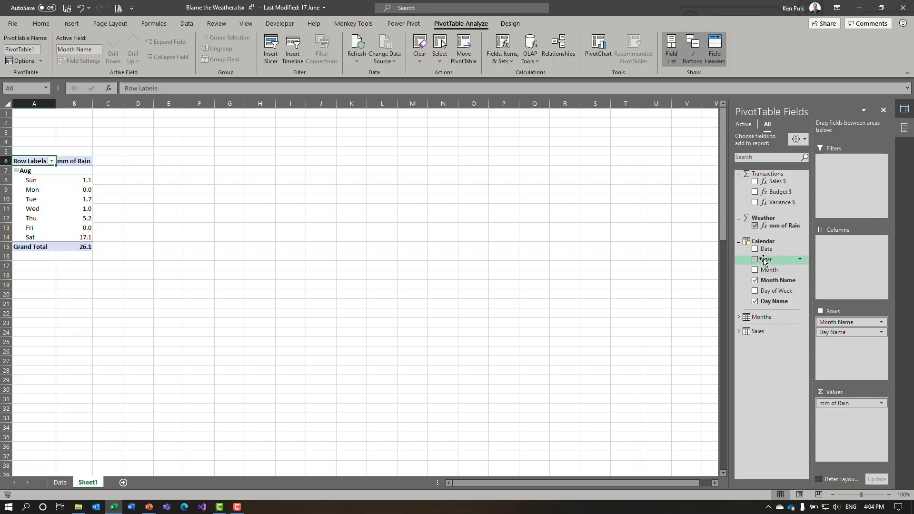
left_click_drag(764, 261, 835, 256)
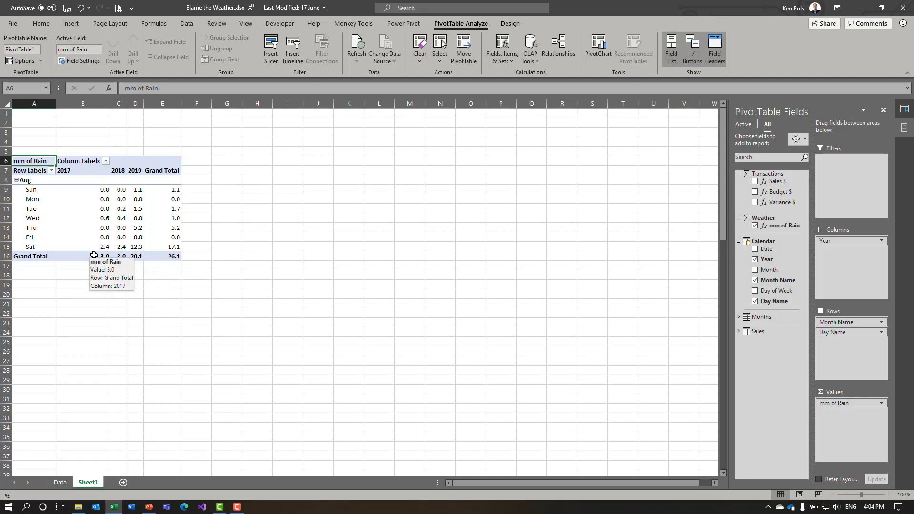
Compare the August mm of Rain totals and the day-by-day figures for 2017, 2018 and 2019 in the PivotTable
left_click_drag(103, 257, 120, 257)
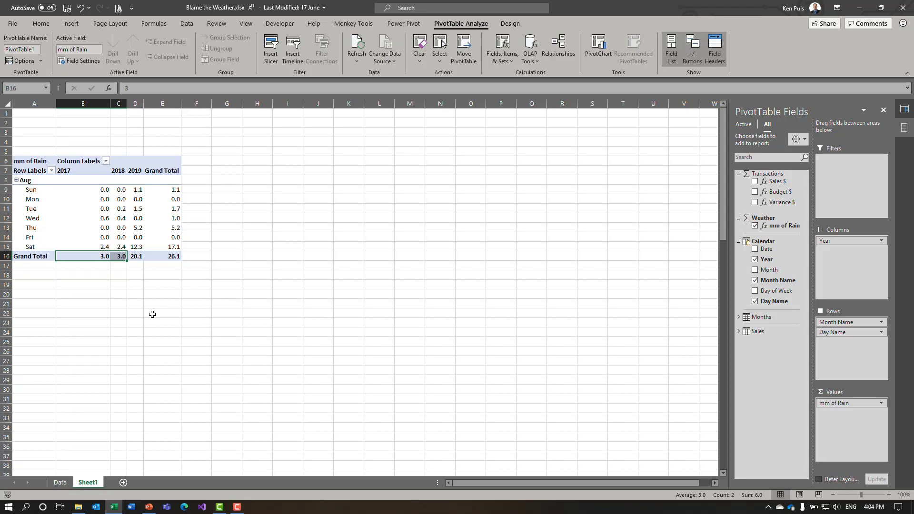
left_click(136, 258)
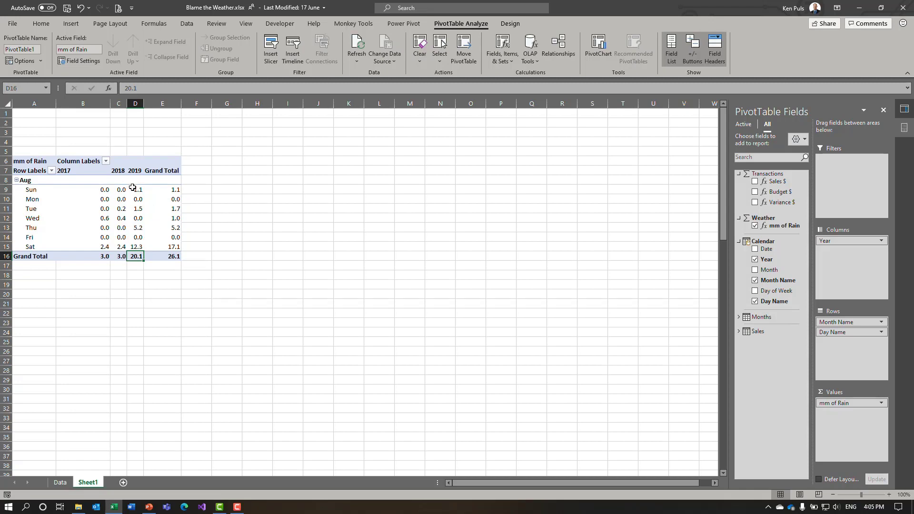
left_click_drag(132, 187, 141, 248)
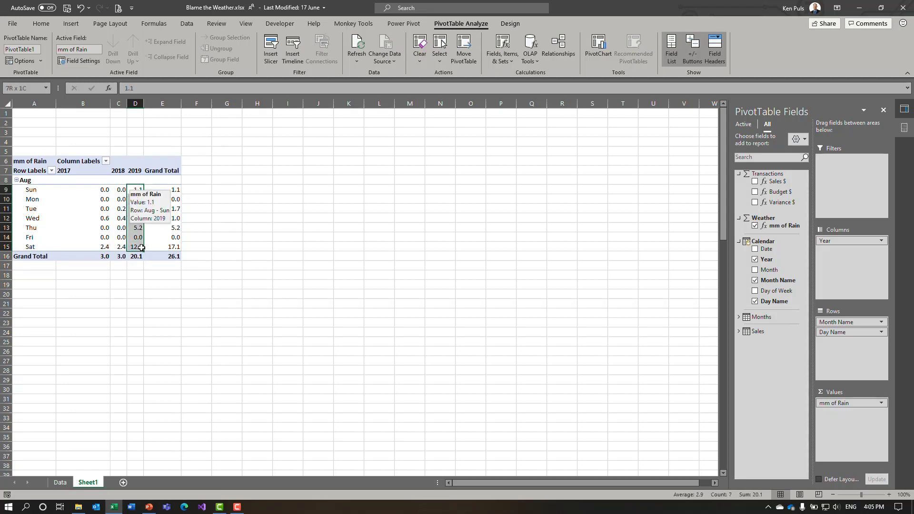
left_click(118, 190)
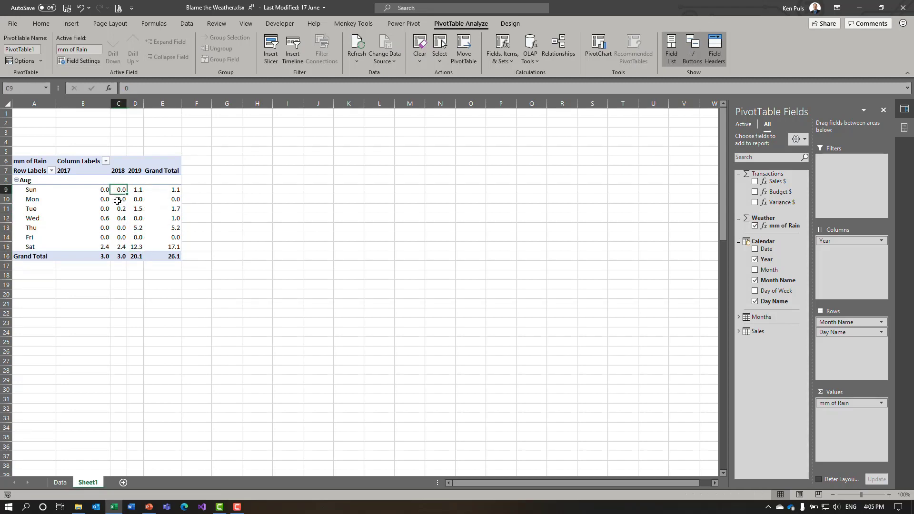
left_click_drag(118, 200, 120, 245)
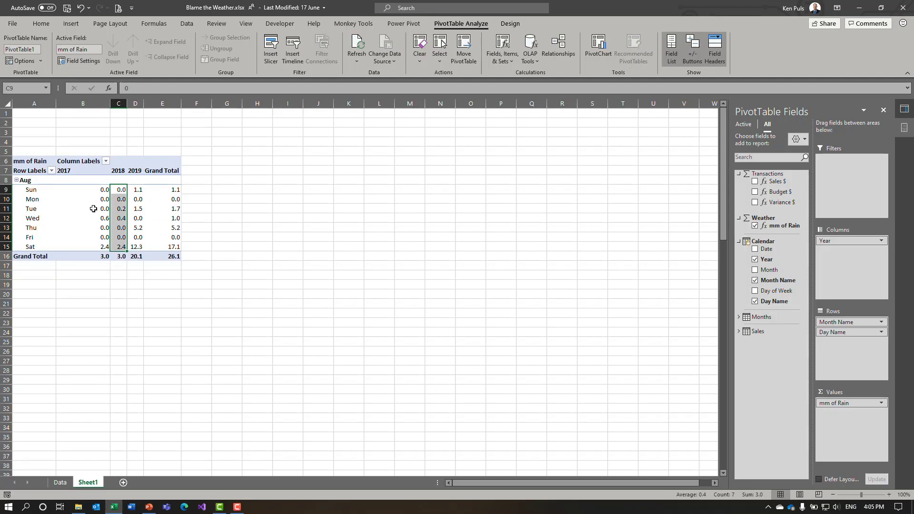
left_click_drag(98, 187, 104, 244)
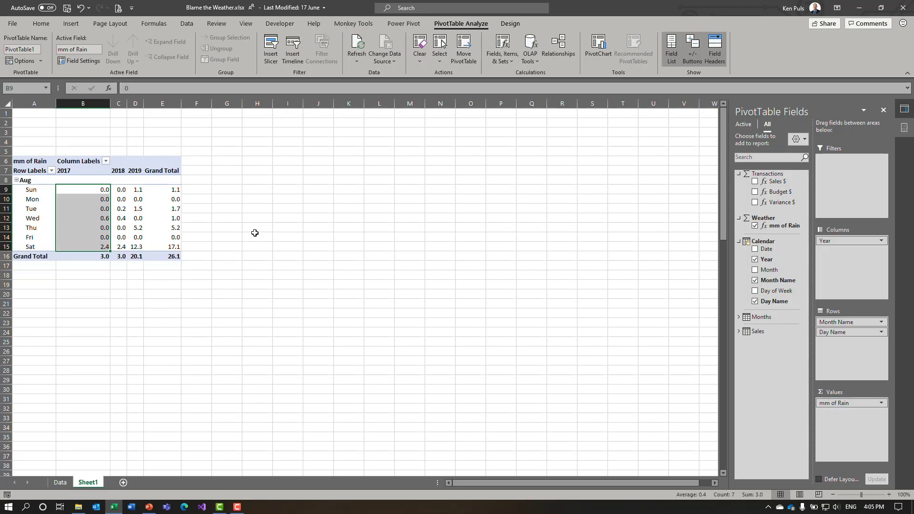
Insert a second PivotTable based on the workbook's Data Model at cell I6 of Sheet1 and show its field list
left_click(275, 161)
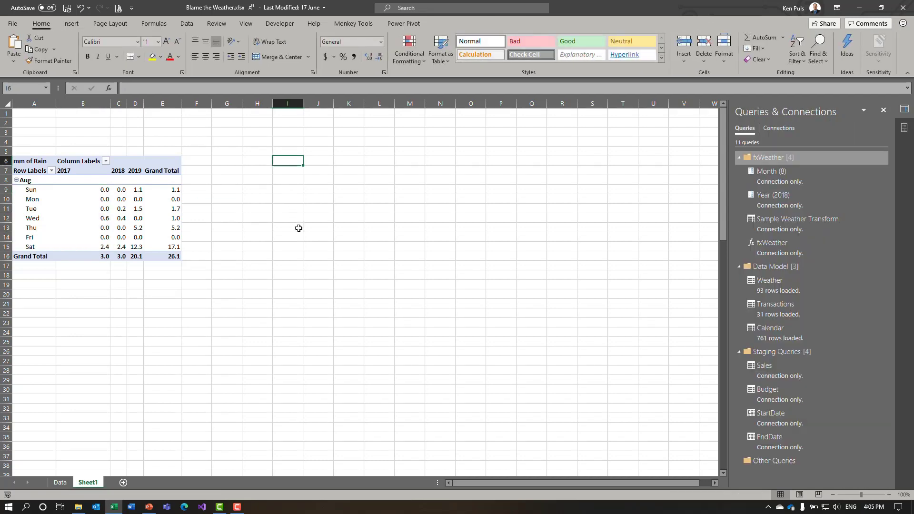
left_click(76, 24)
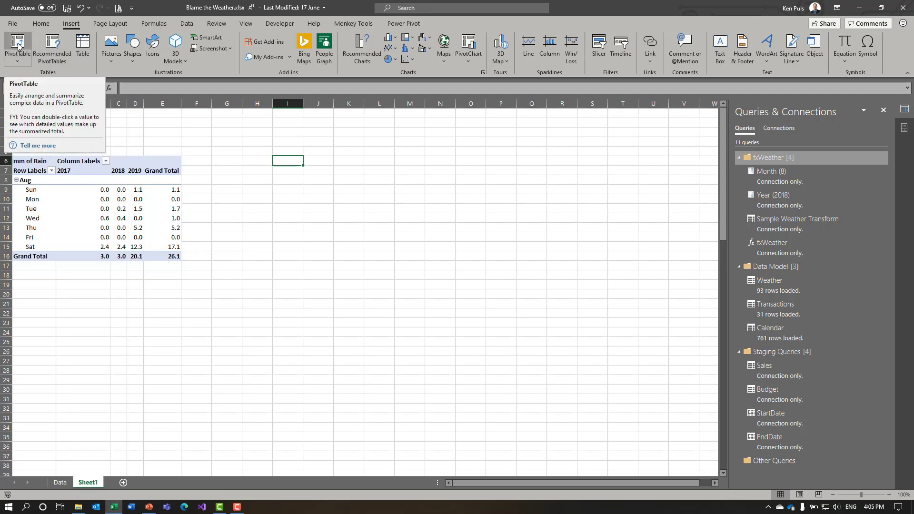
left_click(17, 47)
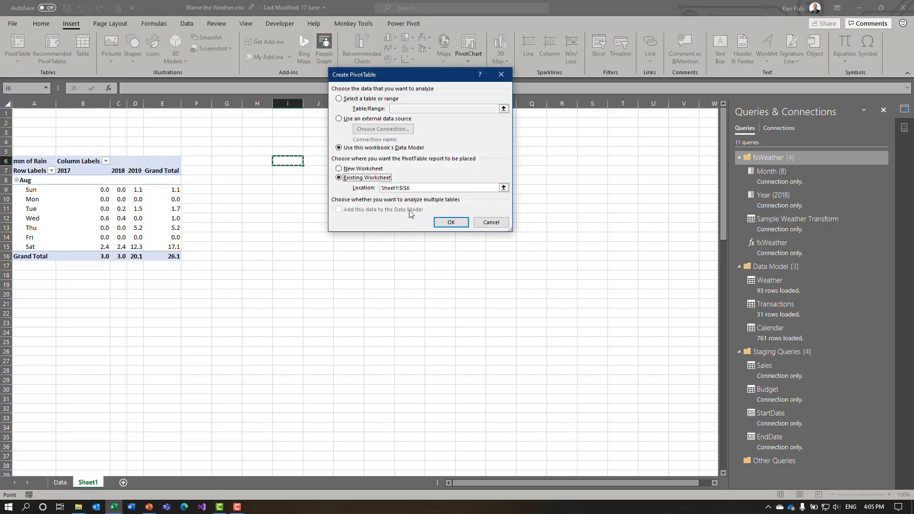
left_click(451, 222)
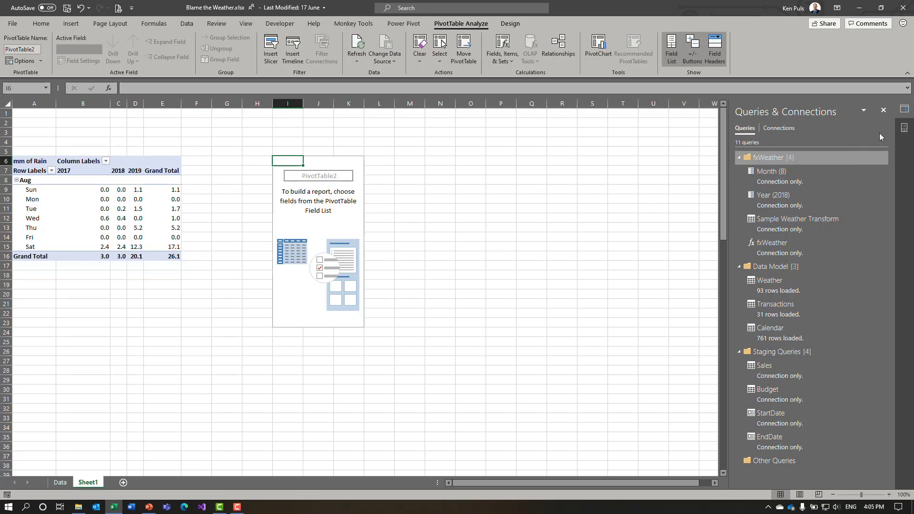
left_click(904, 128)
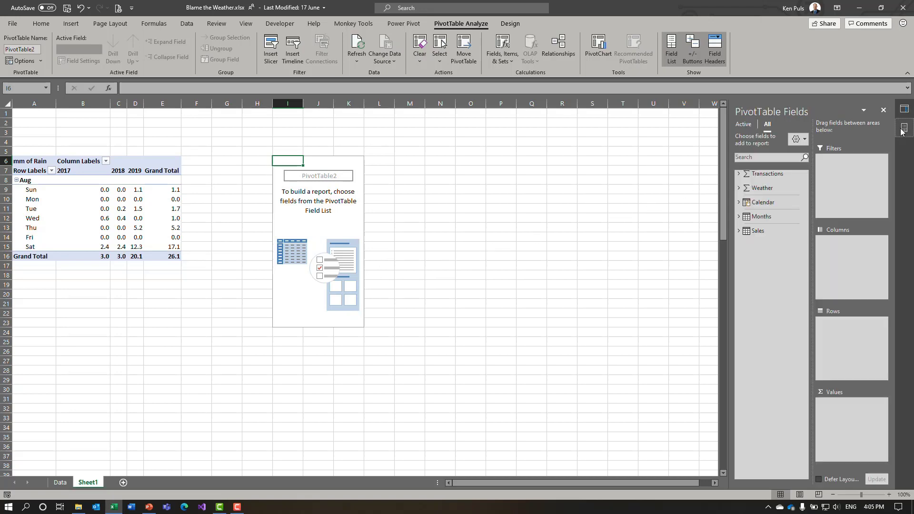
Add Calendar's Day Name to the new PivotTable's rows and Sales $, Budget $, Variance $ and mm of Rain to its values
left_click(750, 204)
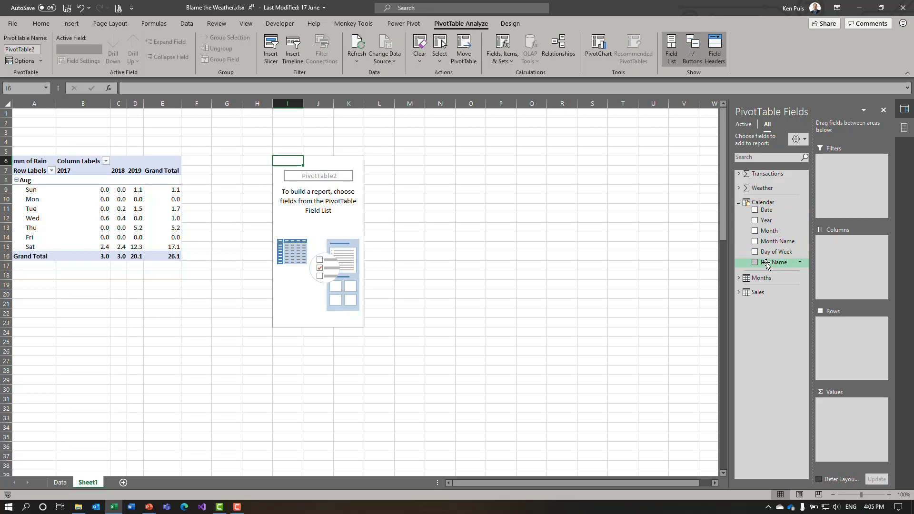
left_click_drag(766, 265, 836, 331)
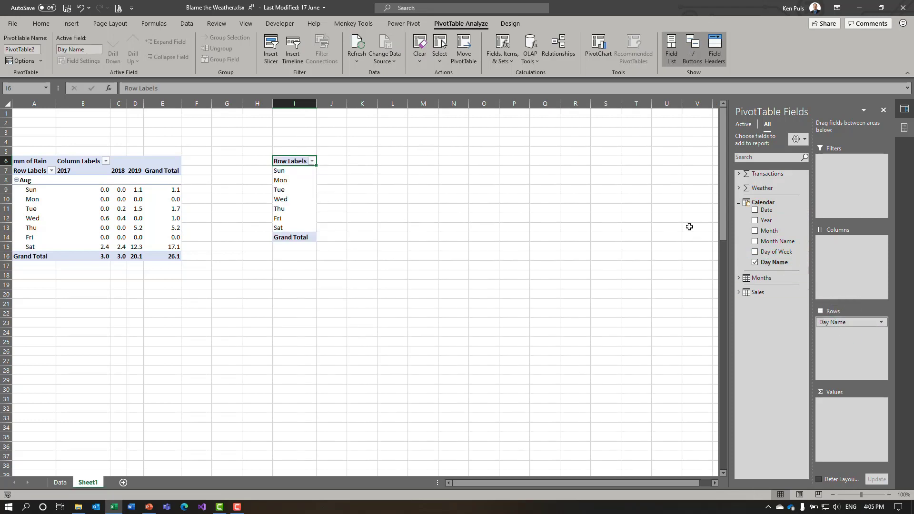
left_click(739, 174)
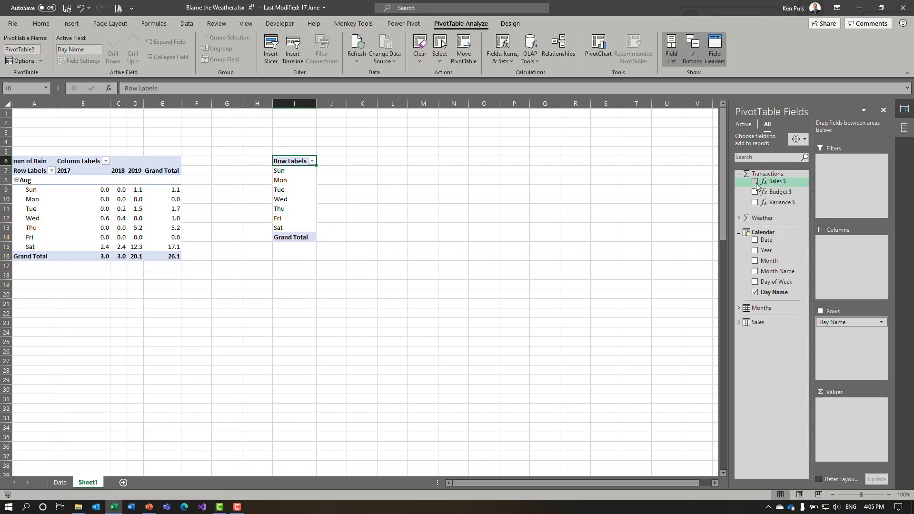
left_click(755, 182)
left_click(755, 192)
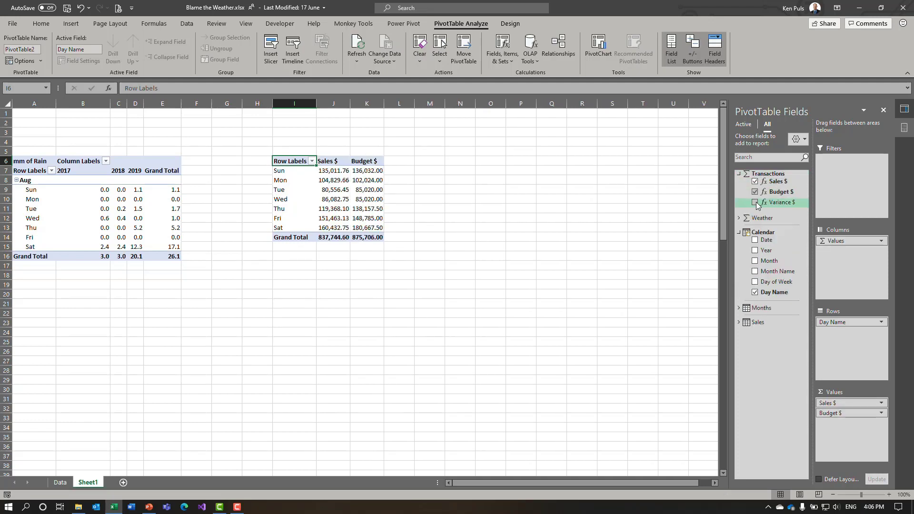
left_click(755, 201)
left_click(738, 218)
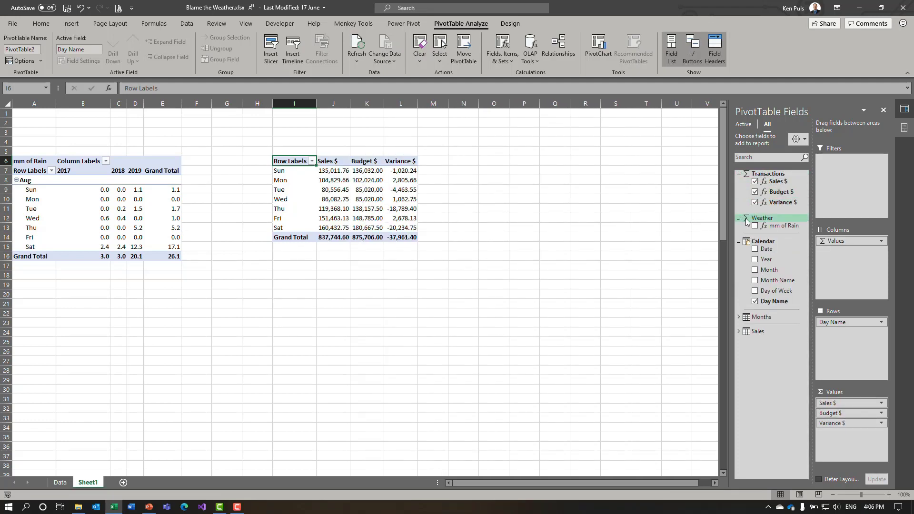
left_click(754, 225)
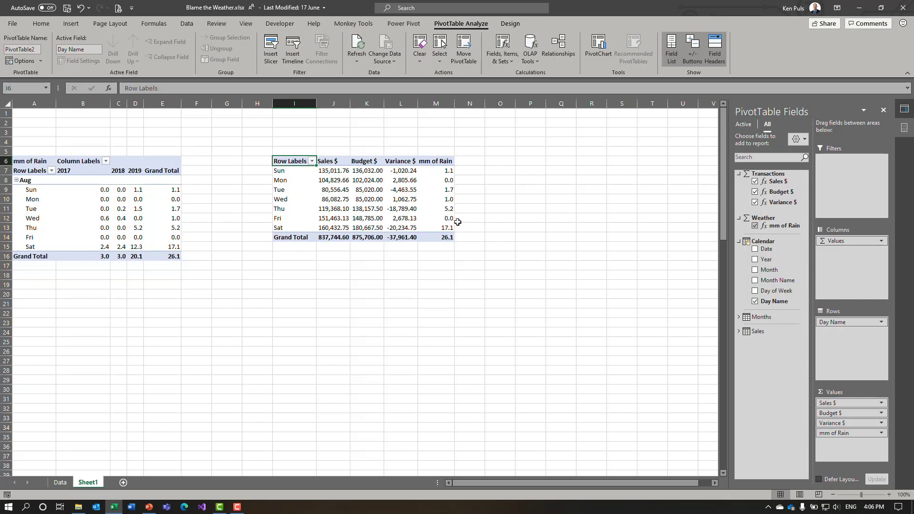
Check the mm of Rain figures for Wednesday, Saturday and Thursday against their sales variances
left_click(450, 199)
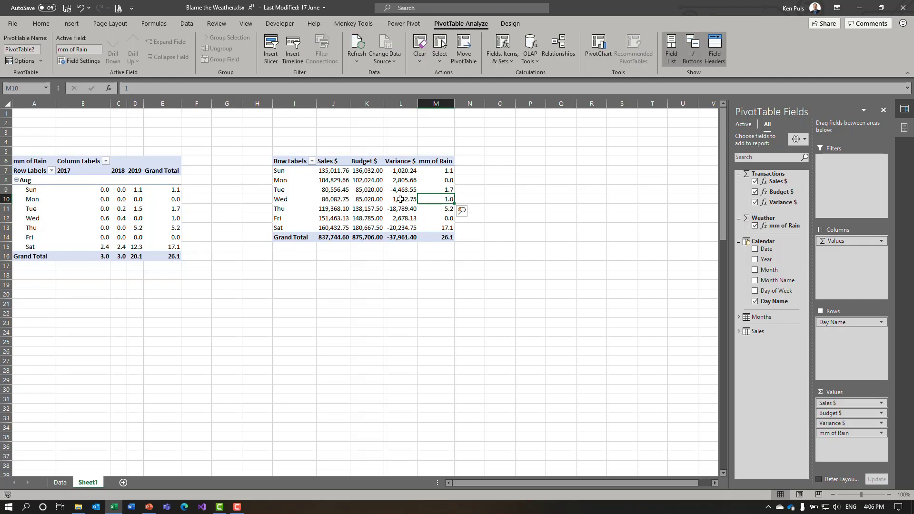
left_click(443, 229)
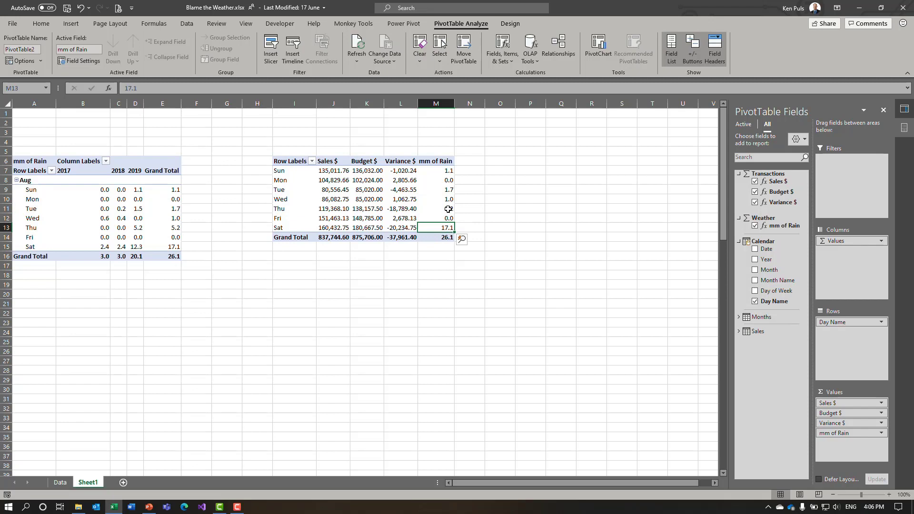
left_click(448, 209)
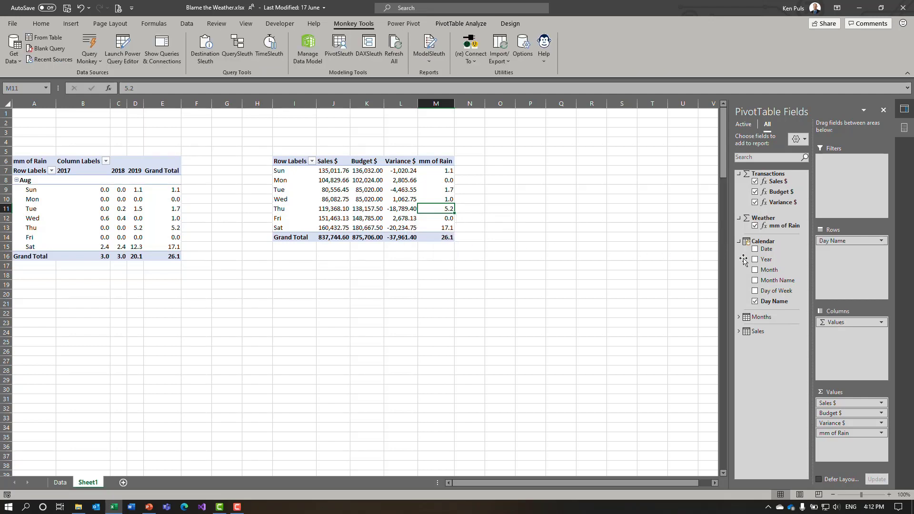
Add Calendar's Date above Day Name in the second PivotTable's rows and show the report in Tabular Form
left_click_drag(766, 249, 827, 241)
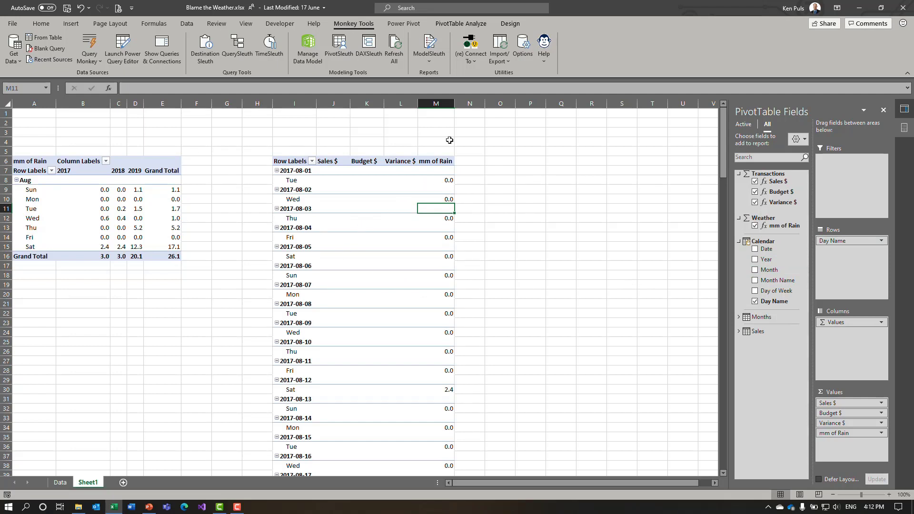
left_click(512, 27)
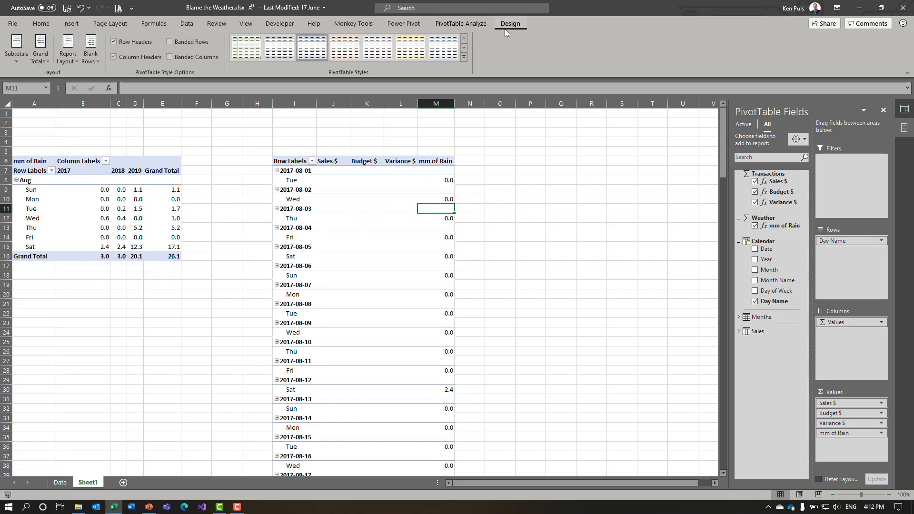
left_click(67, 59)
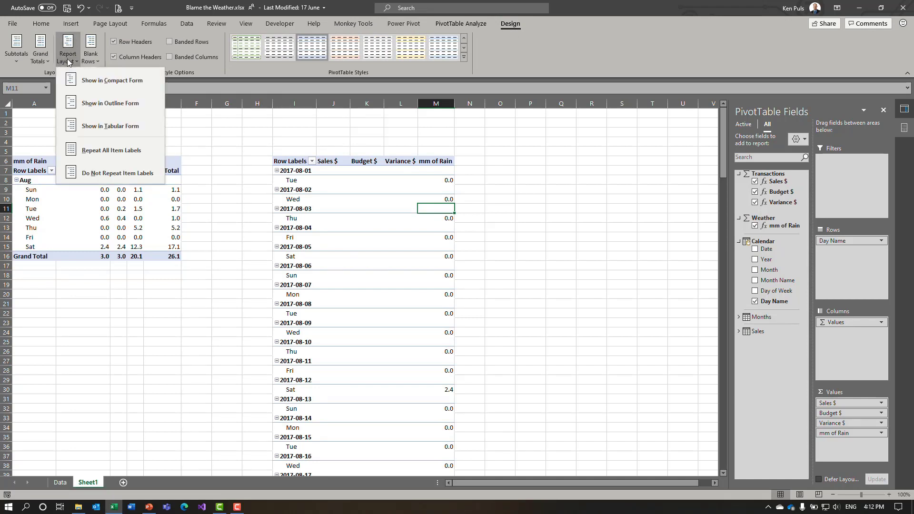
left_click(88, 126)
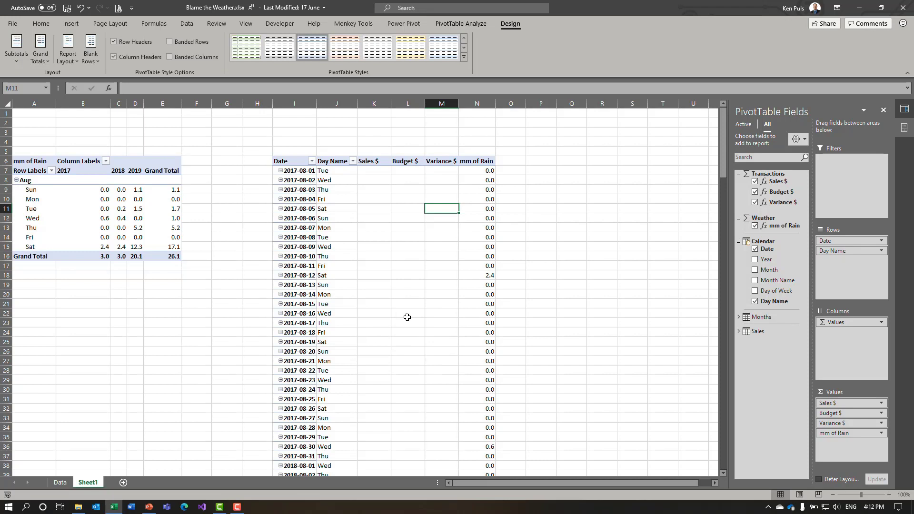
Add a Date timeline grouped by years, filter the second PivotTable to 2019, and place the timeline beside the table around P2:T8
right_click(767, 248)
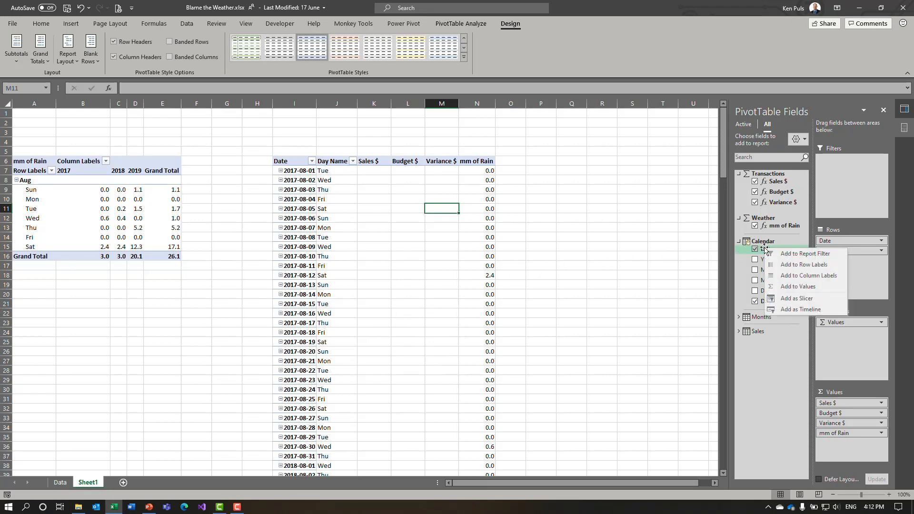
left_click(787, 311)
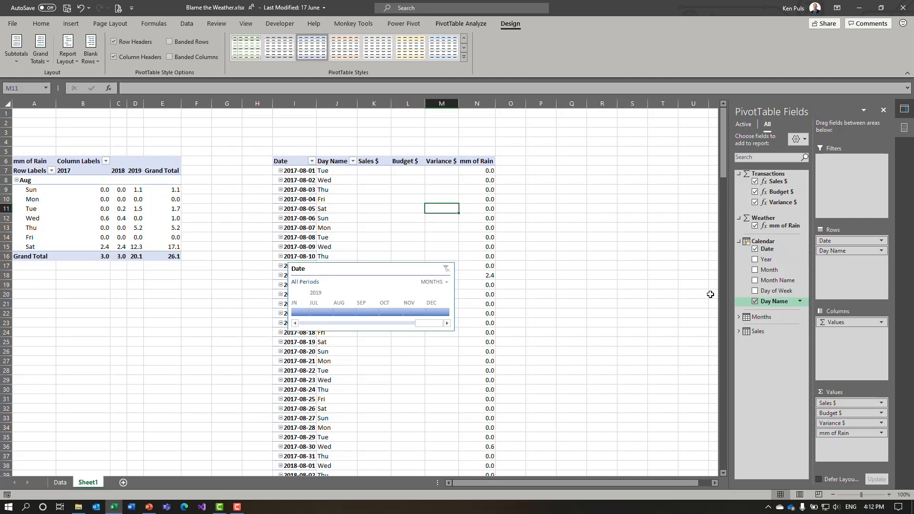
left_click(444, 283)
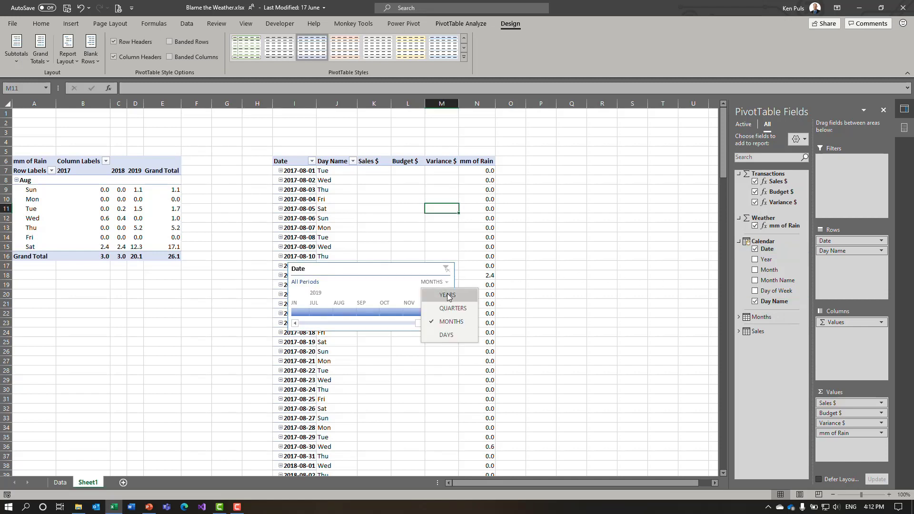
left_click(447, 294)
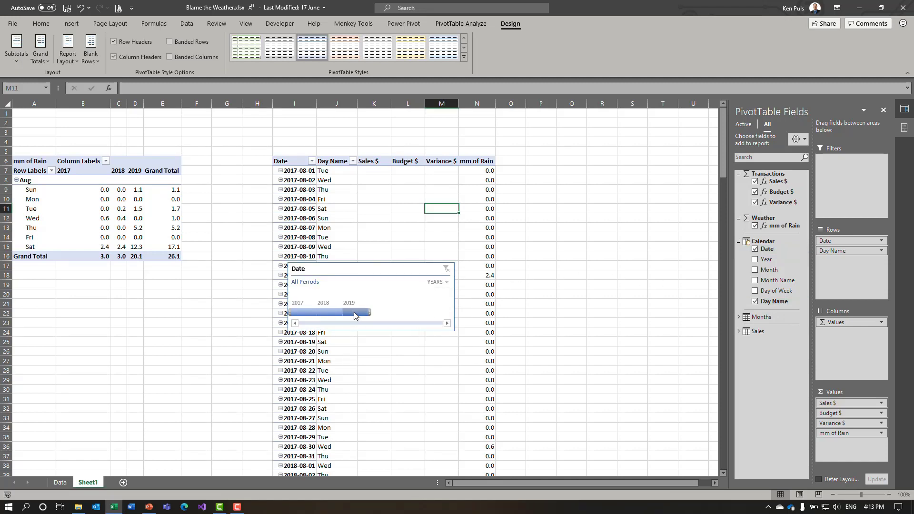
left_click(355, 314)
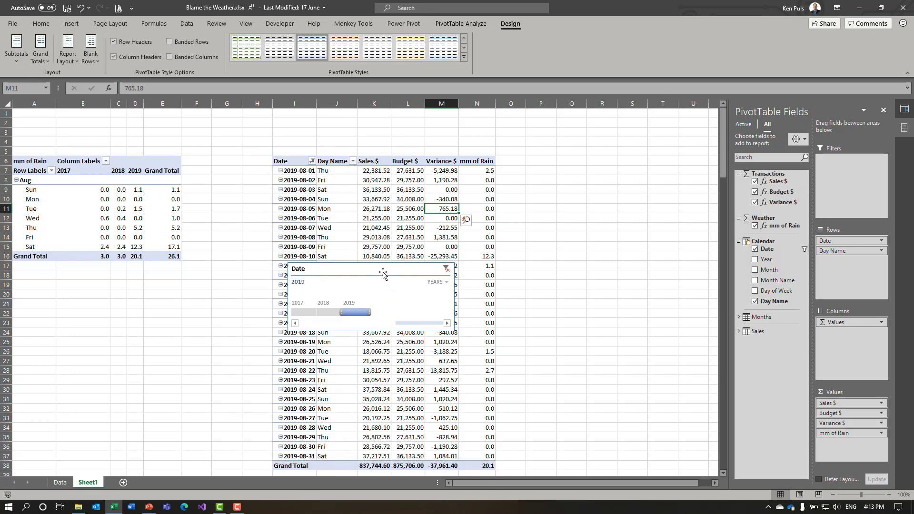
left_click_drag(385, 270, 600, 139)
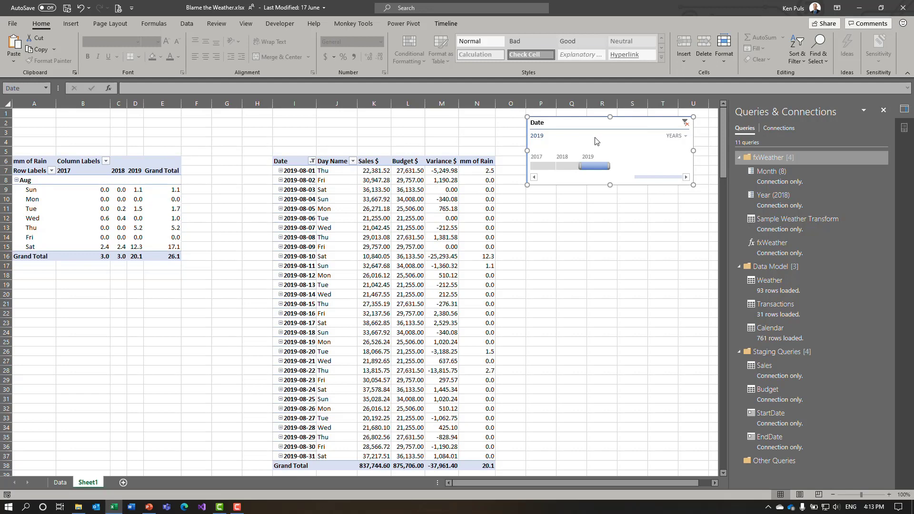
Apply blue gradient-fill data bars to the daily mm of Rain values in N7:N37
mouse_move(485, 197)
left_click_drag(480, 170, 486, 455)
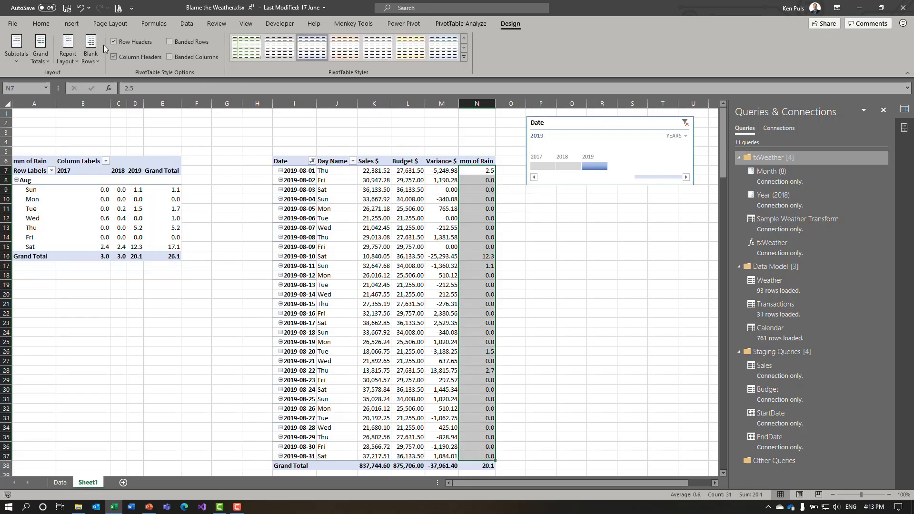
left_click(41, 24)
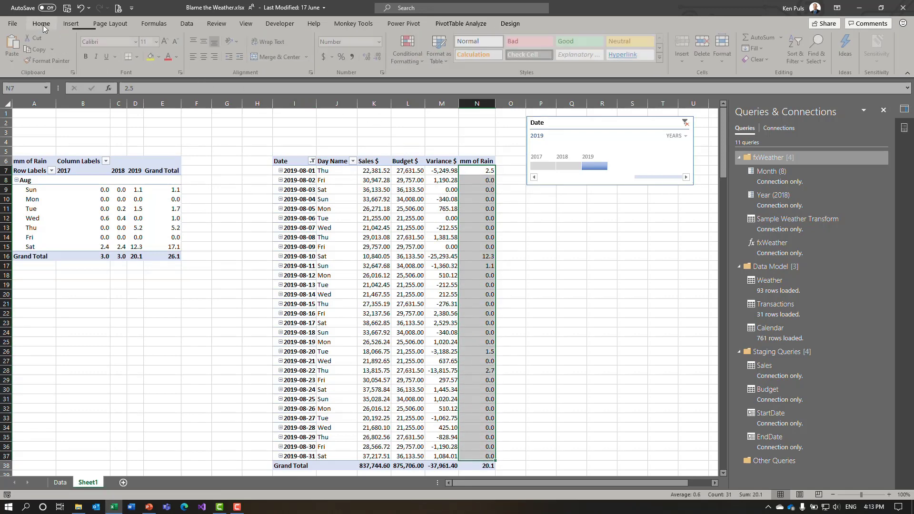
left_click(408, 50)
mouse_move(431, 129)
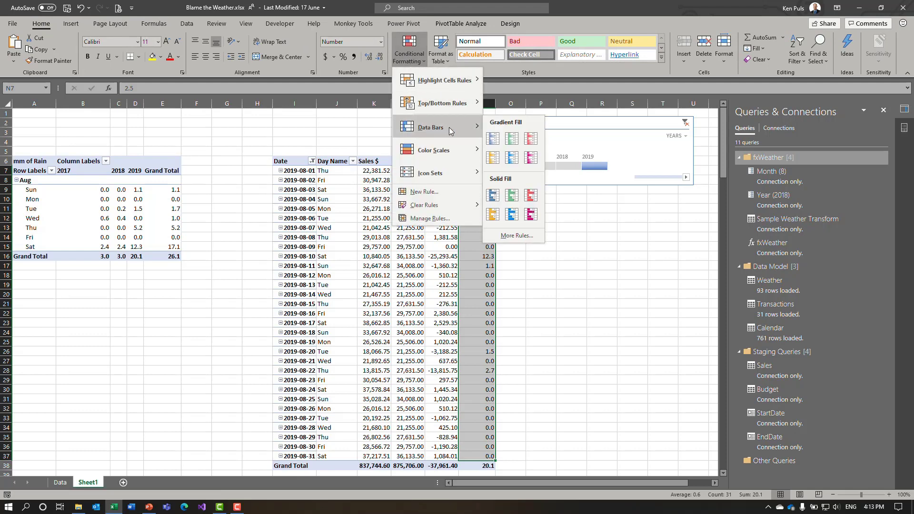
left_click(493, 139)
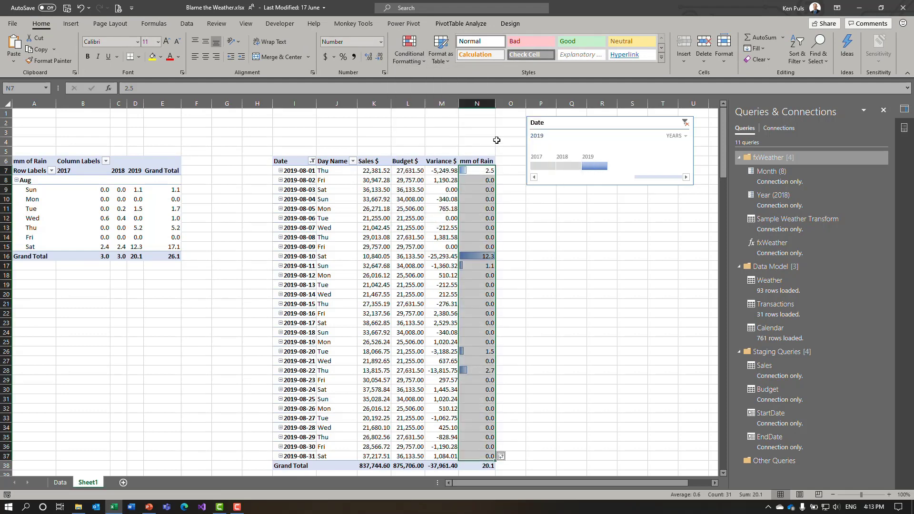
Apply green gradient-fill data bars to the daily Variance $ values in M7:M37
left_click(444, 170)
left_click_drag(444, 170, 438, 459)
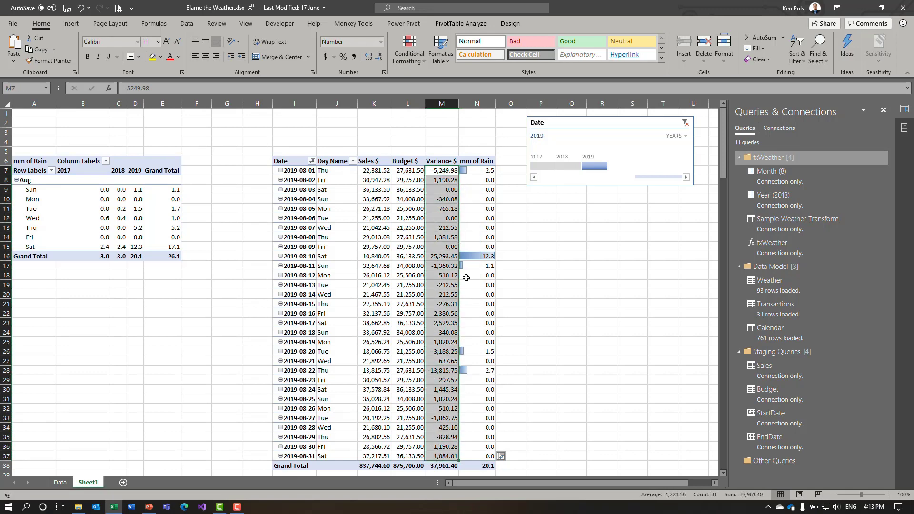
left_click(413, 56)
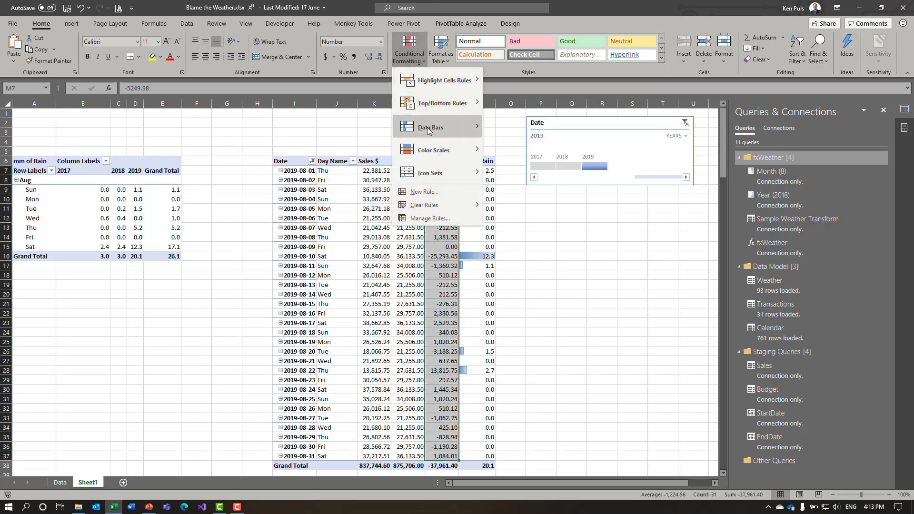
mouse_move(427, 127)
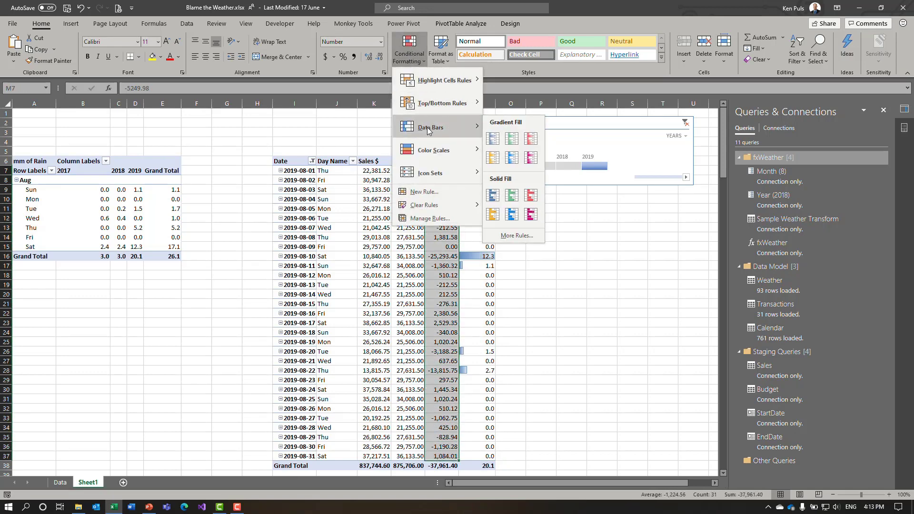
left_click(514, 139)
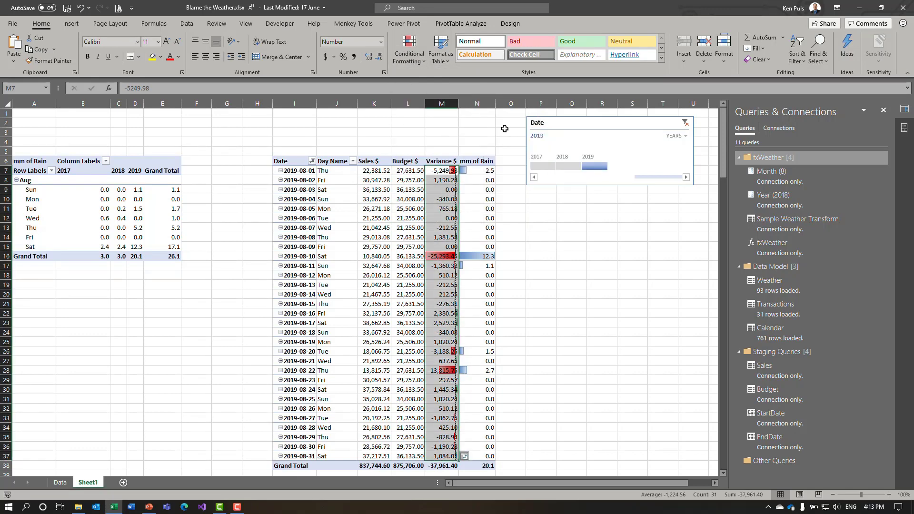
left_click(536, 258)
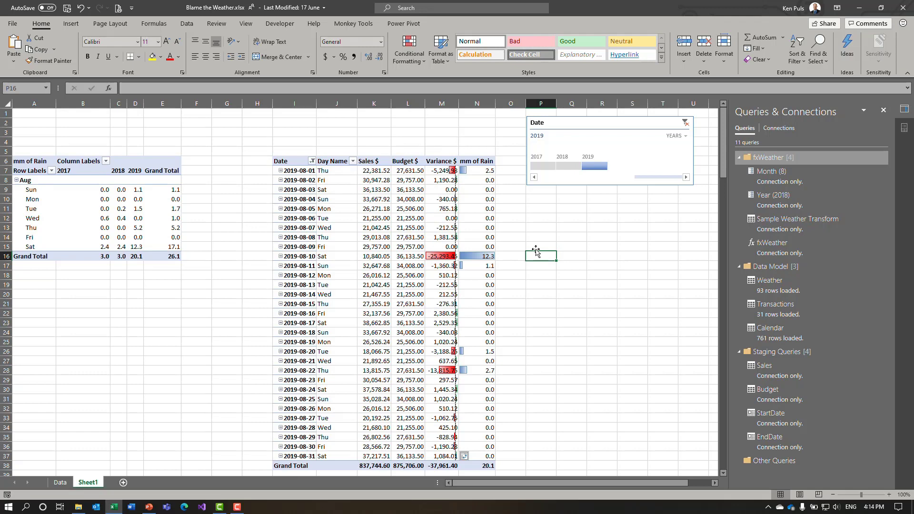
Compare the mm of Rain and Variance $ values for 10 and 22 August 2019, and include the 1 August variance
left_click(489, 257)
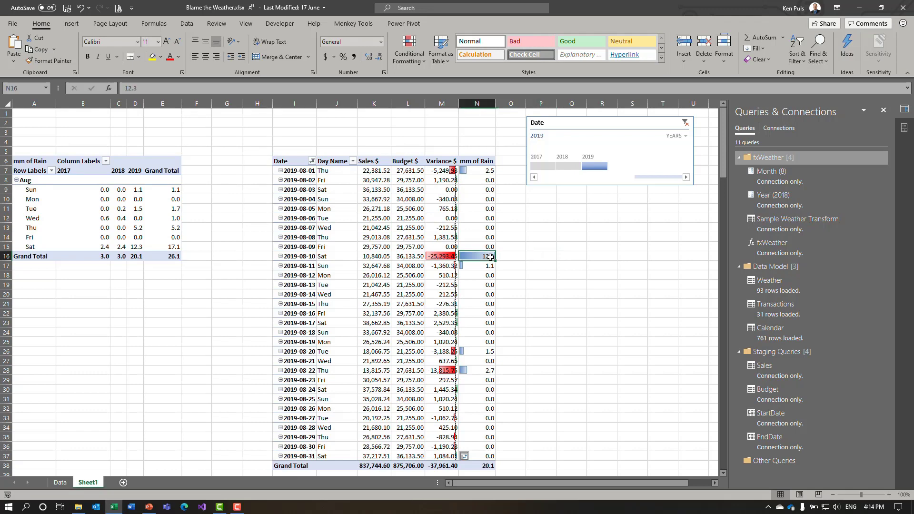
left_click_drag(480, 258, 446, 256)
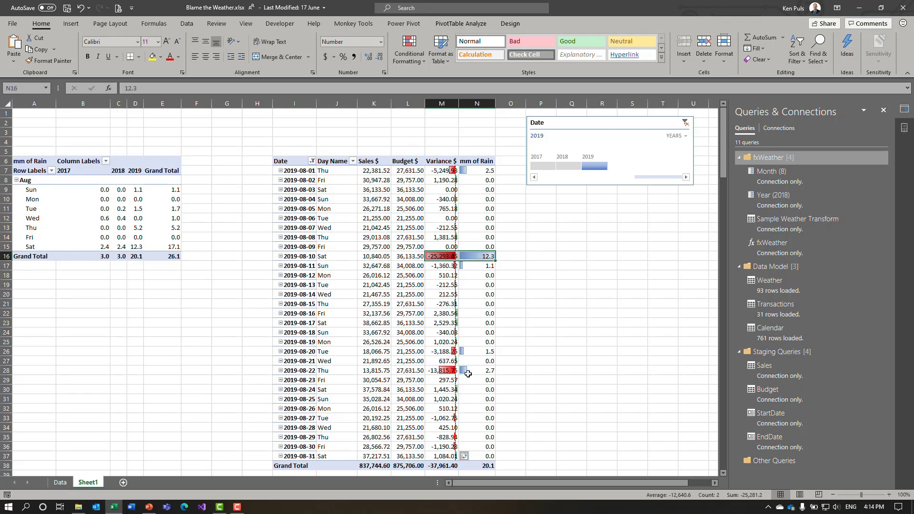
left_click(486, 370)
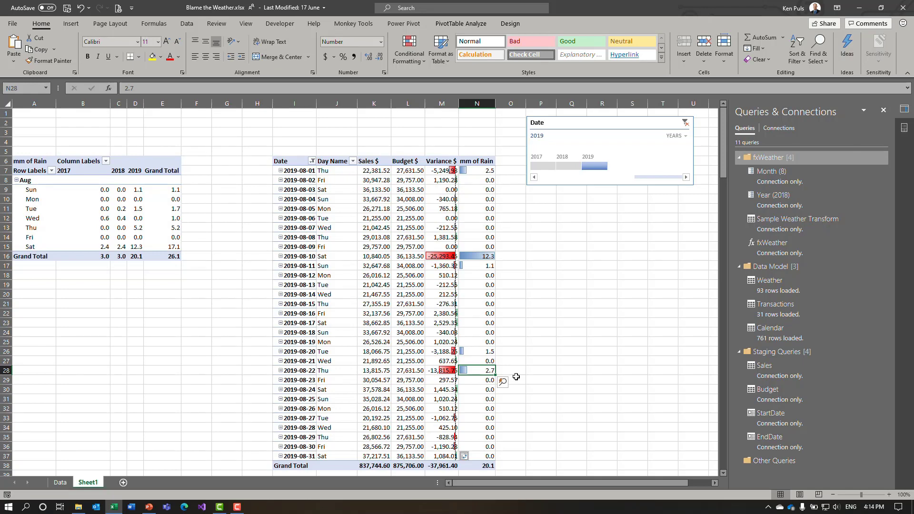
mouse_move(477, 170)
left_click(437, 371)
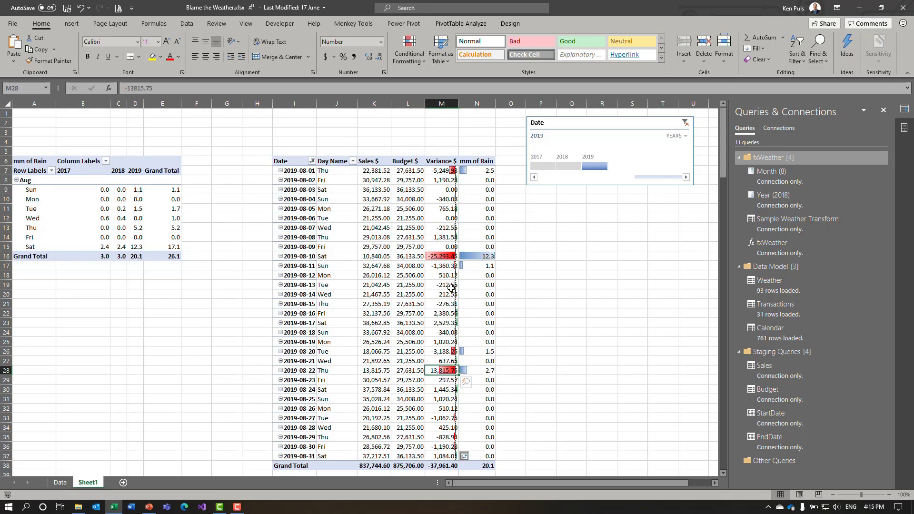
left_click(444, 257, "ctrl")
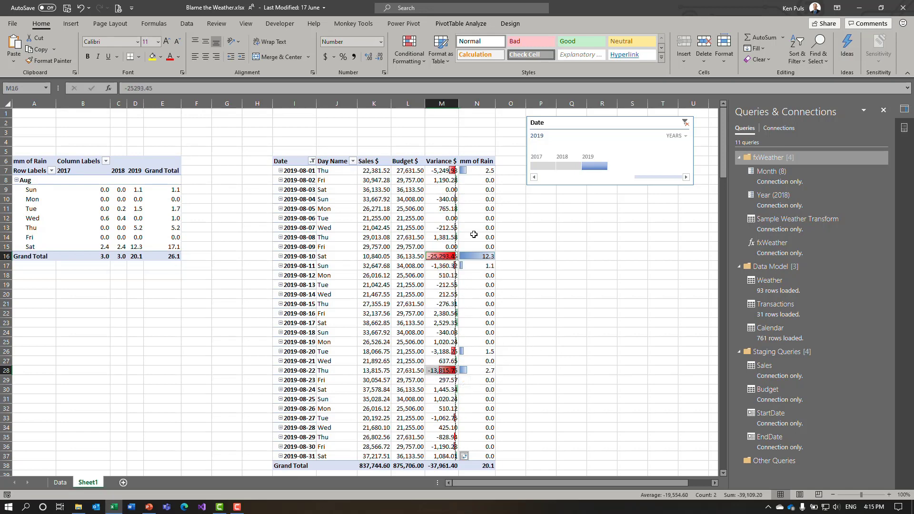
left_click(444, 171, "ctrl")
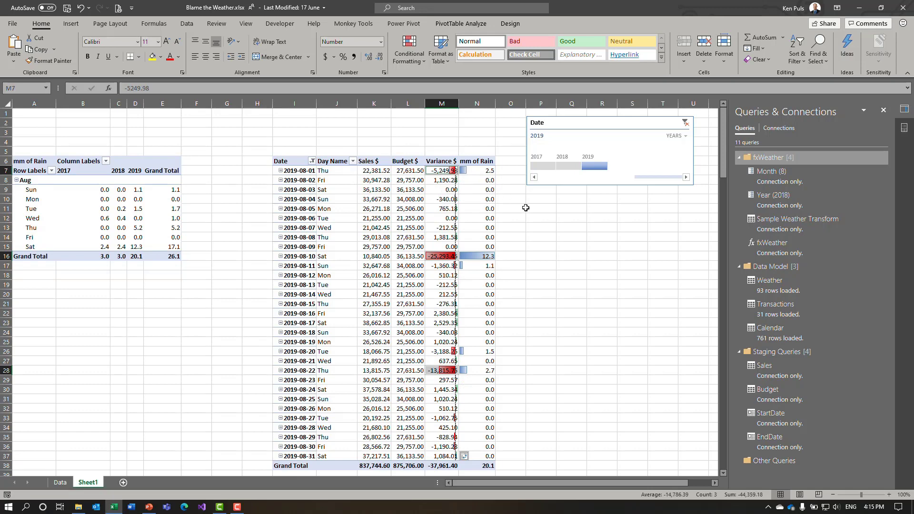